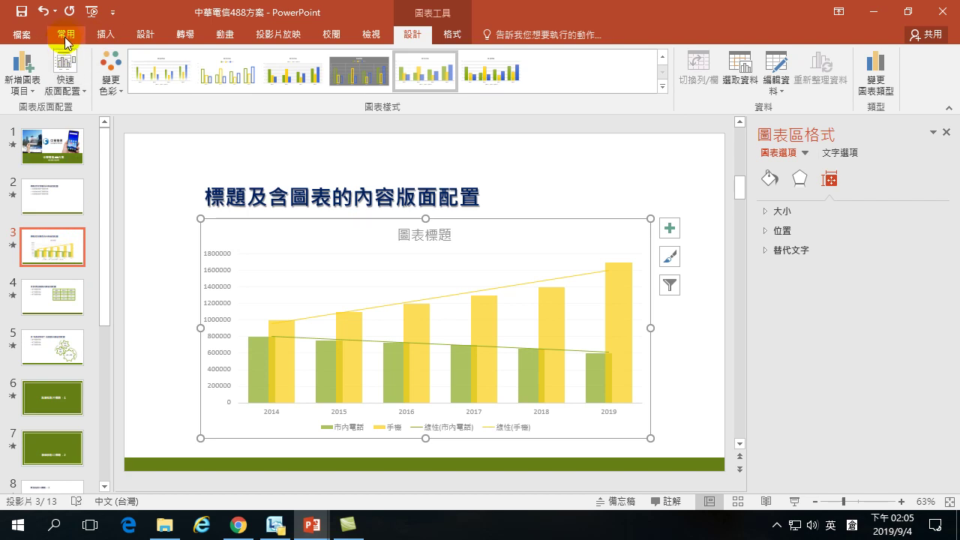
Step: Insert a new blank title-and-content slide after slide 3, the chart slide
left_click(66, 34)
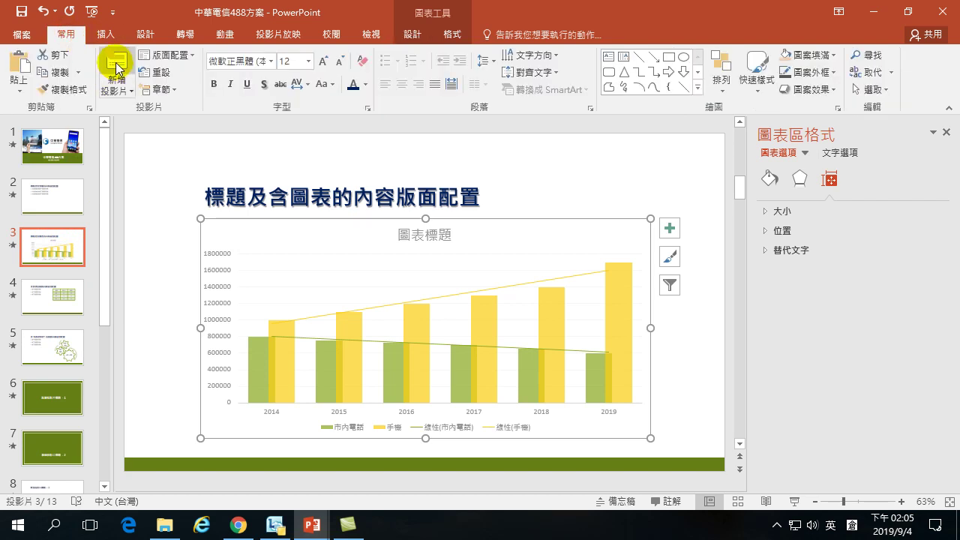
left_click(116, 69)
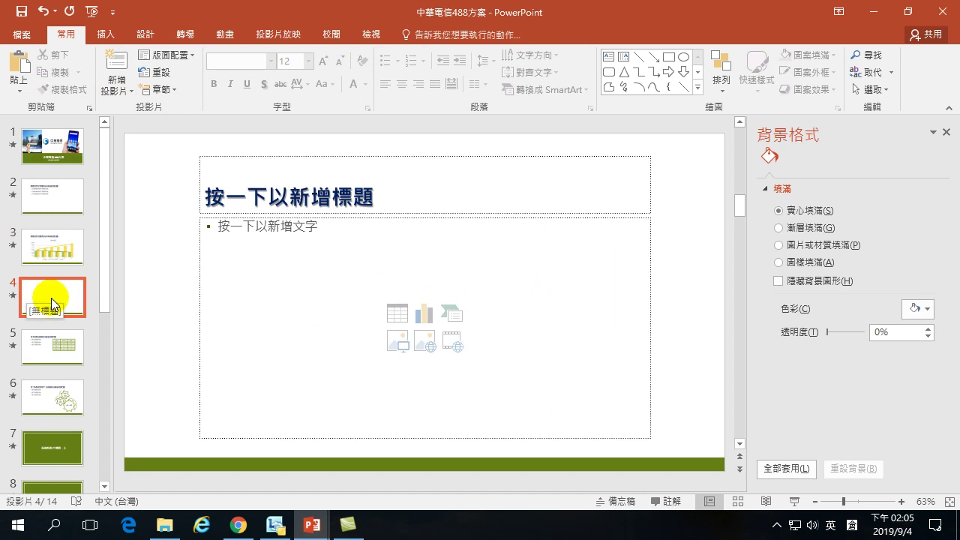
left_click(67, 35)
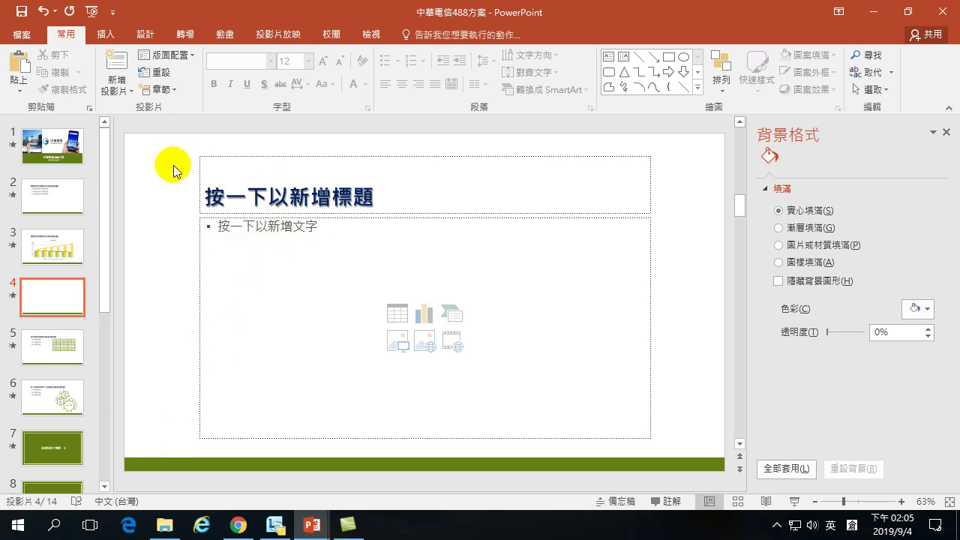
Step: Open the 超市範例 workbook from the 範例-20190903T013200Z-001 folder in Excel, enable editing and maximize its window
left_click(169, 527)
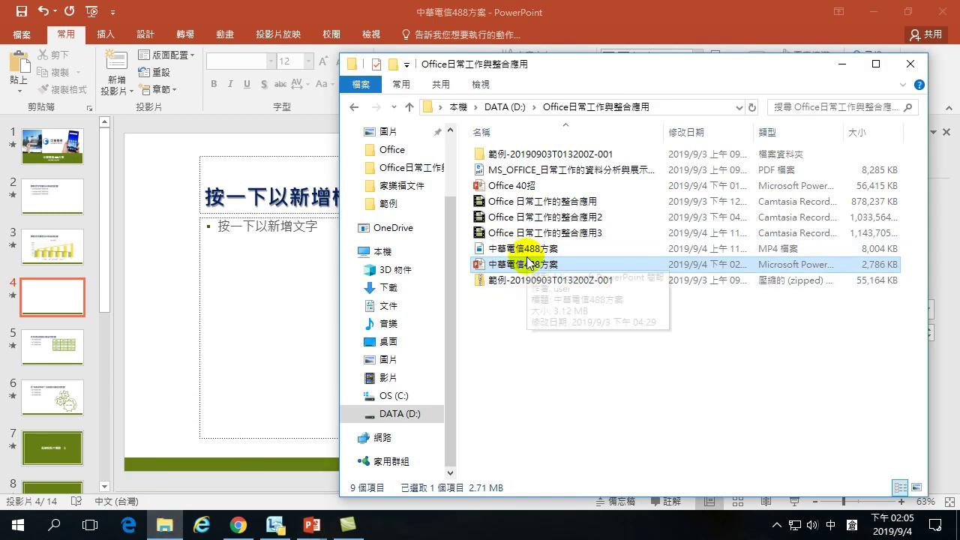
left_click(497, 156)
double_click(497, 156)
double_click(498, 157)
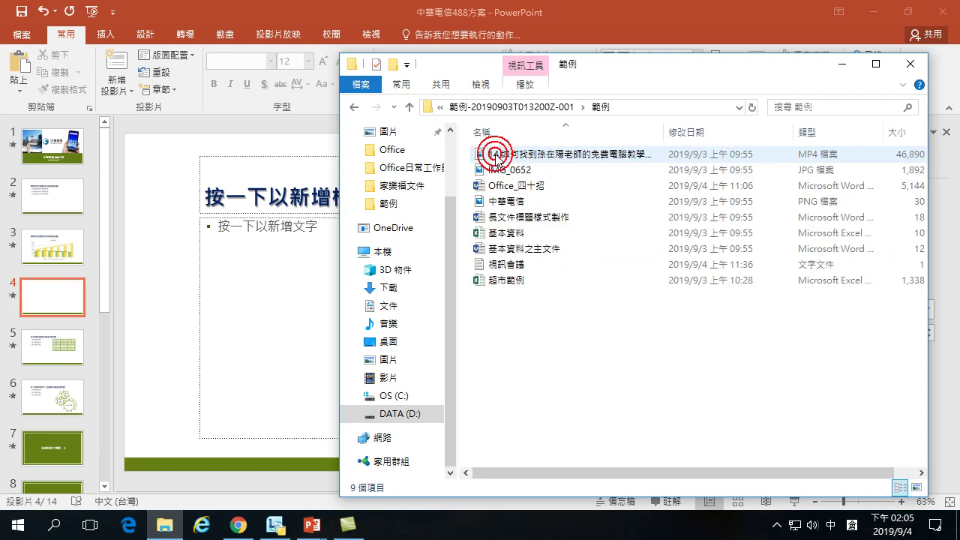
double_click(503, 282)
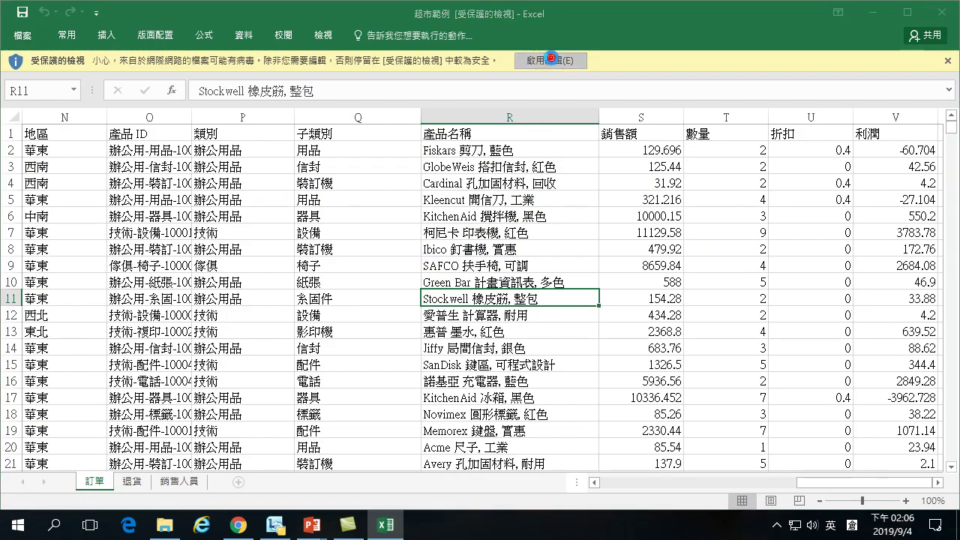
left_click(555, 60)
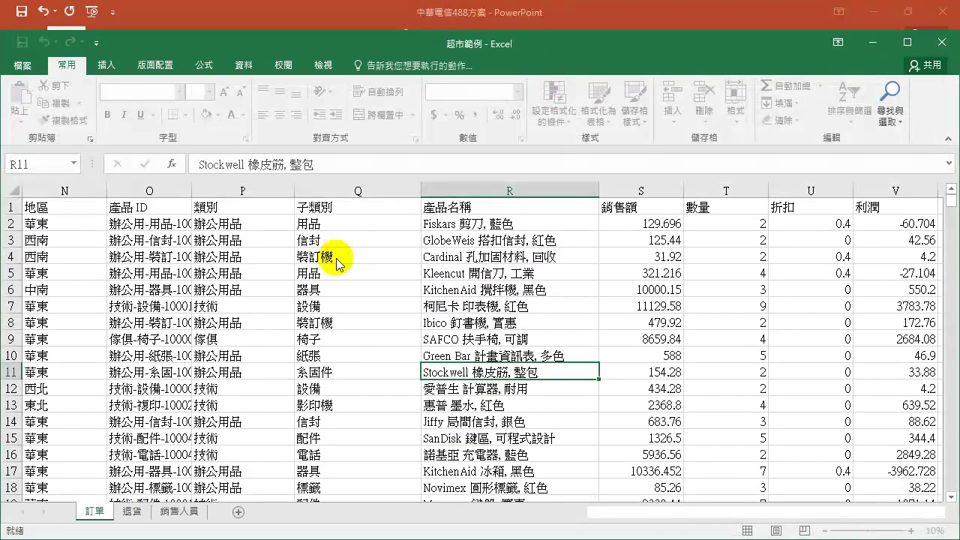
double_click(570, 48)
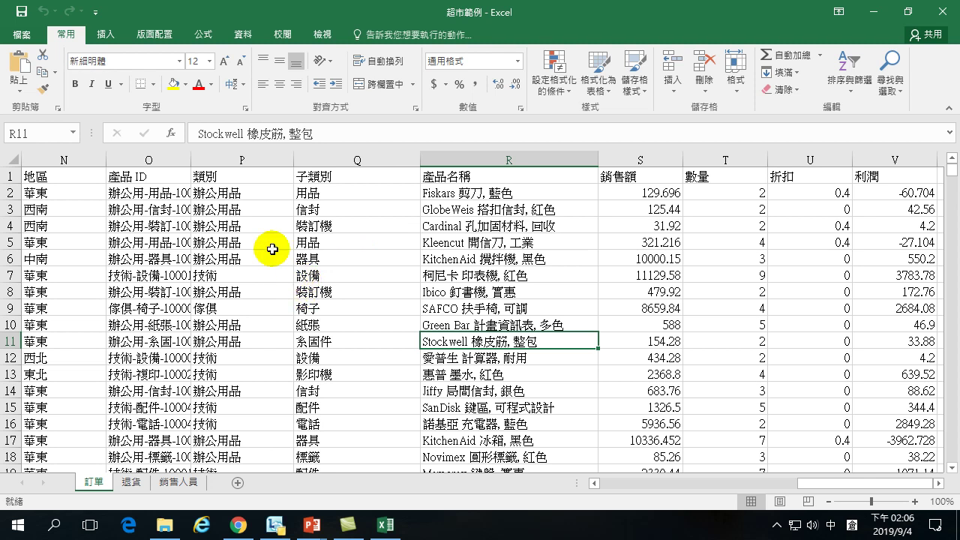
Step: Create a pivot table on a new worksheet from the 訂單 sheet data, range $A$1:$V$10001
left_click_drag(60, 177, 476, 221)
left_click(368, 291)
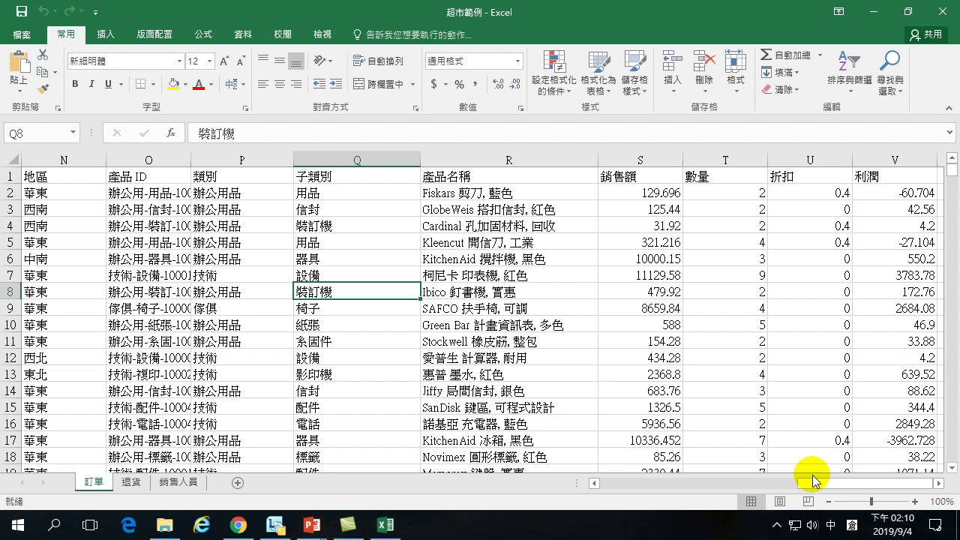
left_click(630, 192)
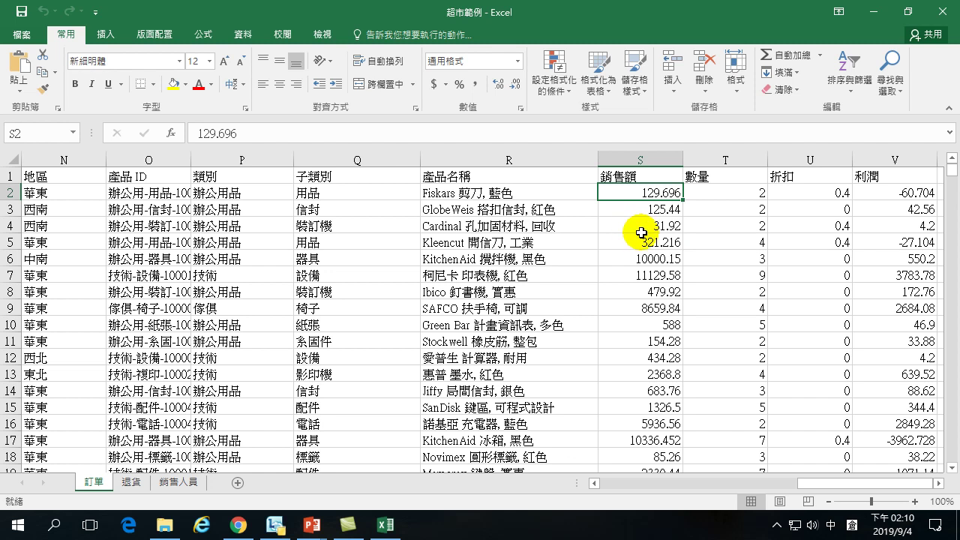
left_click(105, 36)
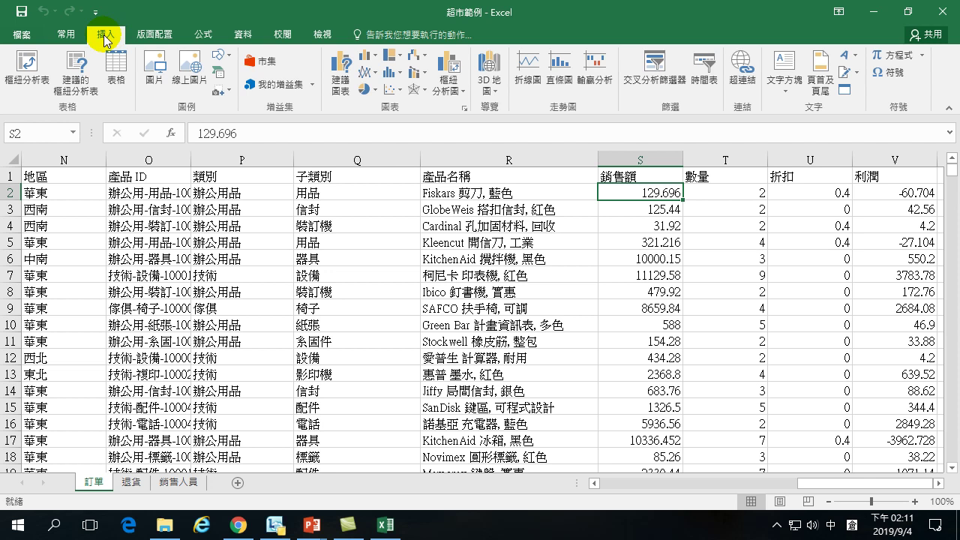
left_click(26, 68)
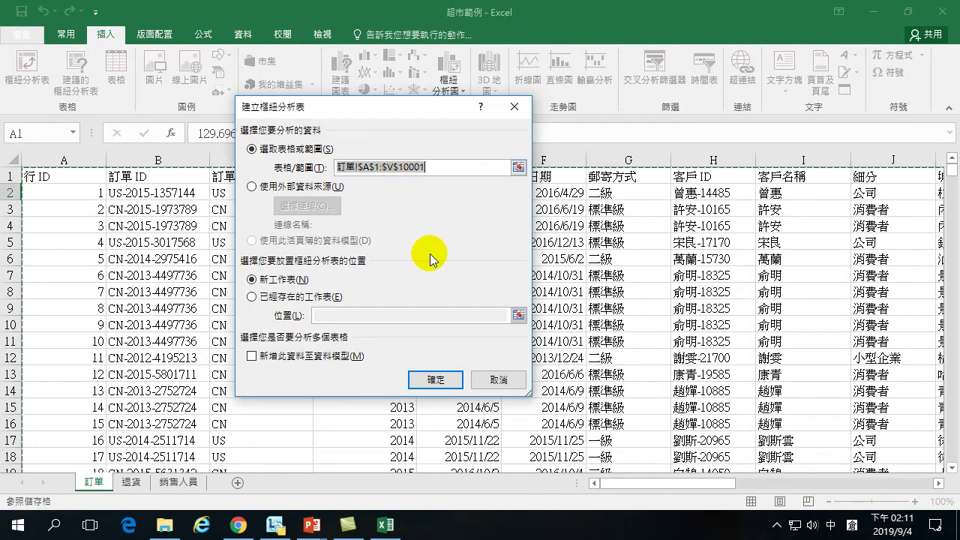
left_click(429, 380)
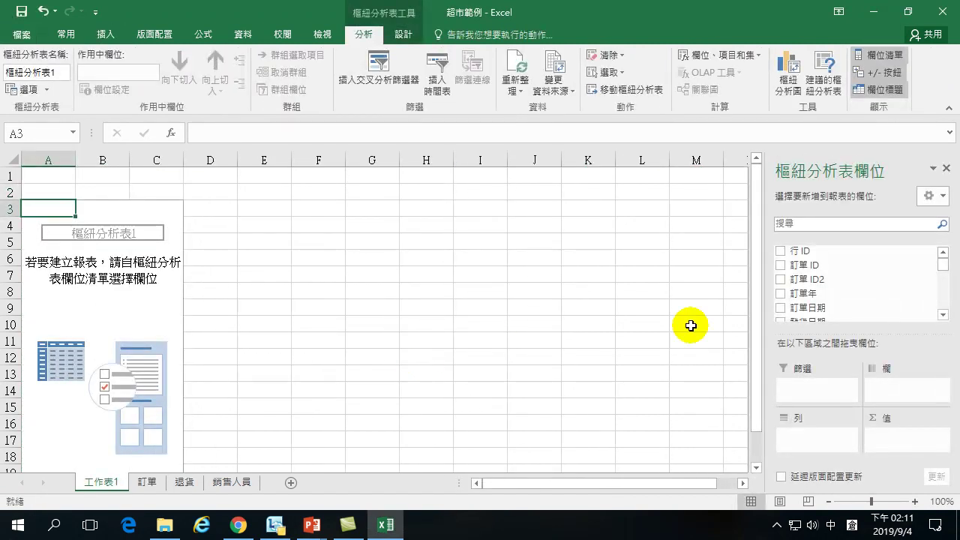
Step: Add the 訂單日期 field to the pivot table's rows and 銷售額 to its values
left_click(943, 316)
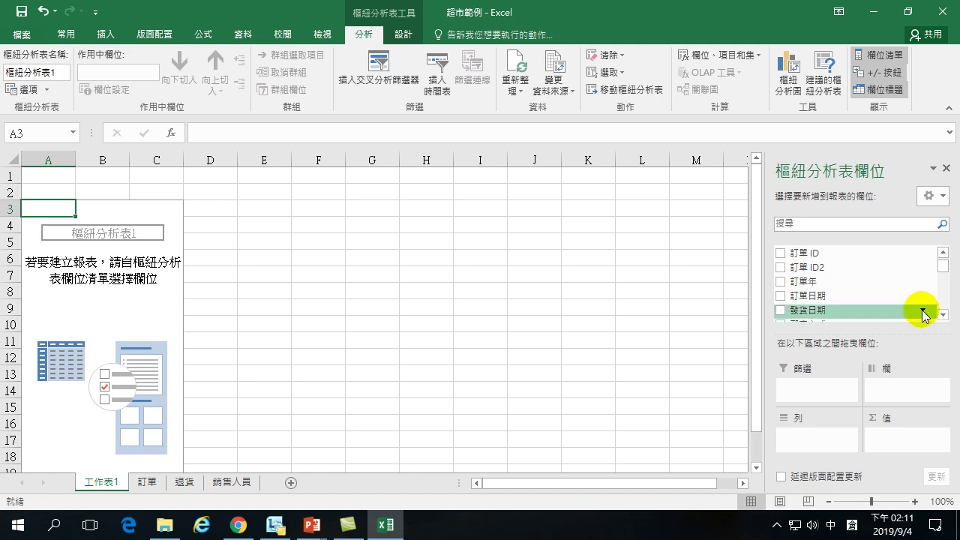
left_click(781, 297)
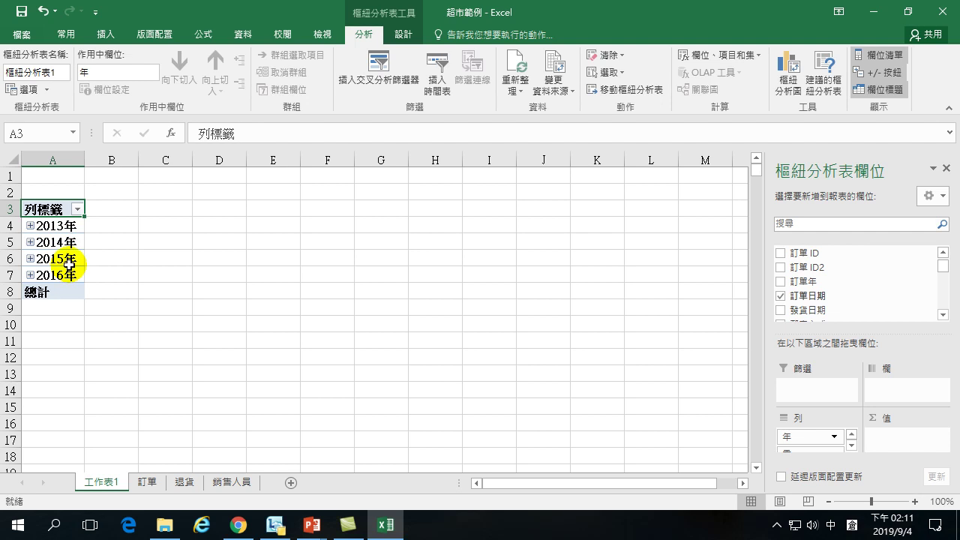
left_click(943, 315)
left_click_drag(943, 315, 938, 306)
left_click(782, 304)
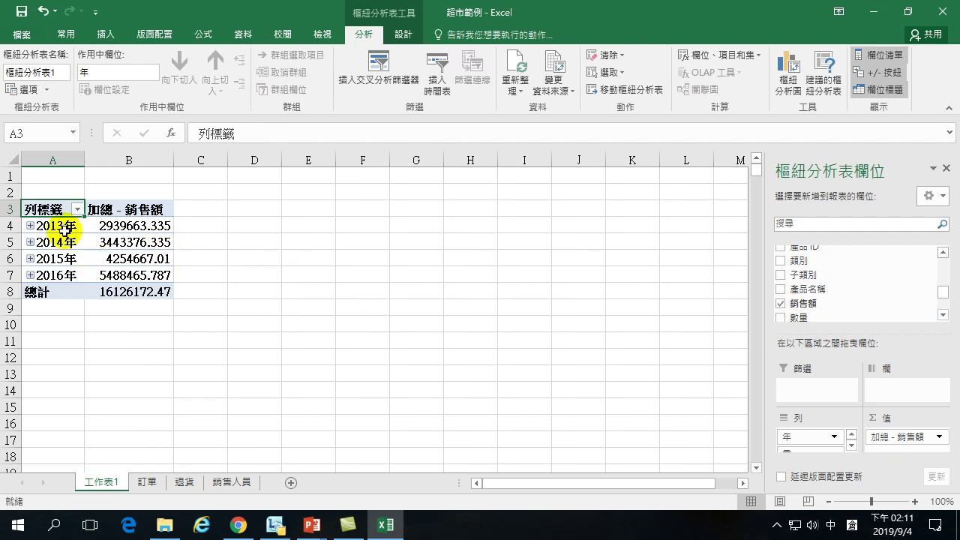
Step: Format the pivot table's sales values and grand total in B4:B8 with thousands separators and no decimals
left_click_drag(43, 208, 113, 276)
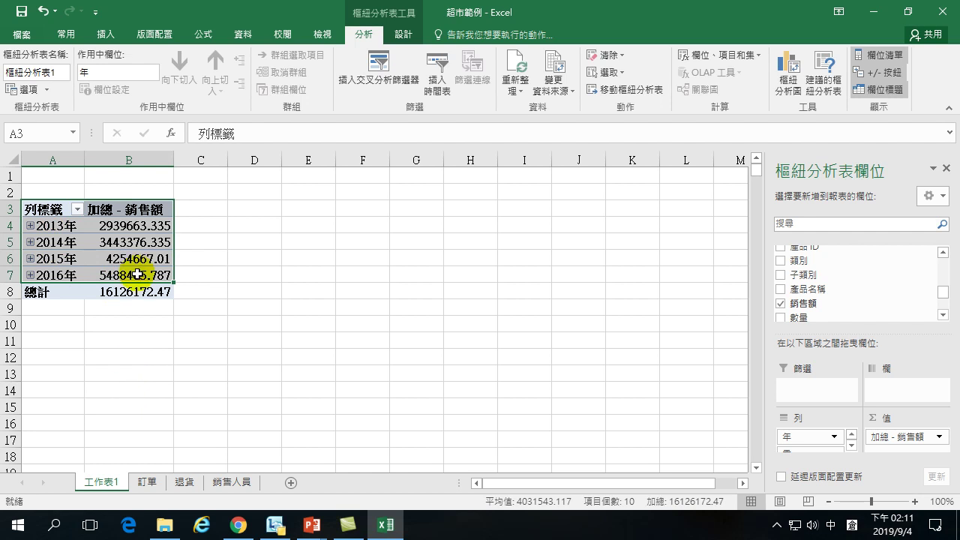
mouse_move(134, 234)
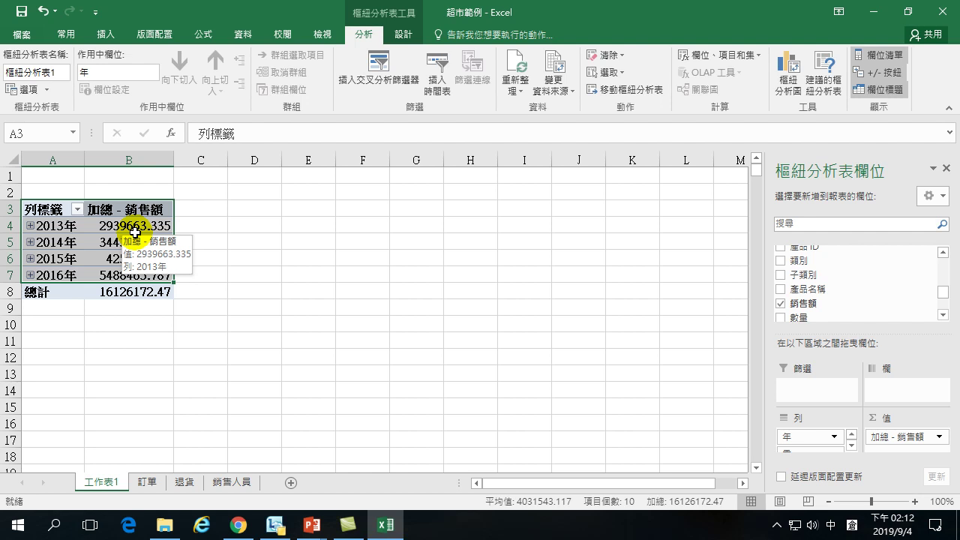
left_click_drag(130, 224, 132, 276)
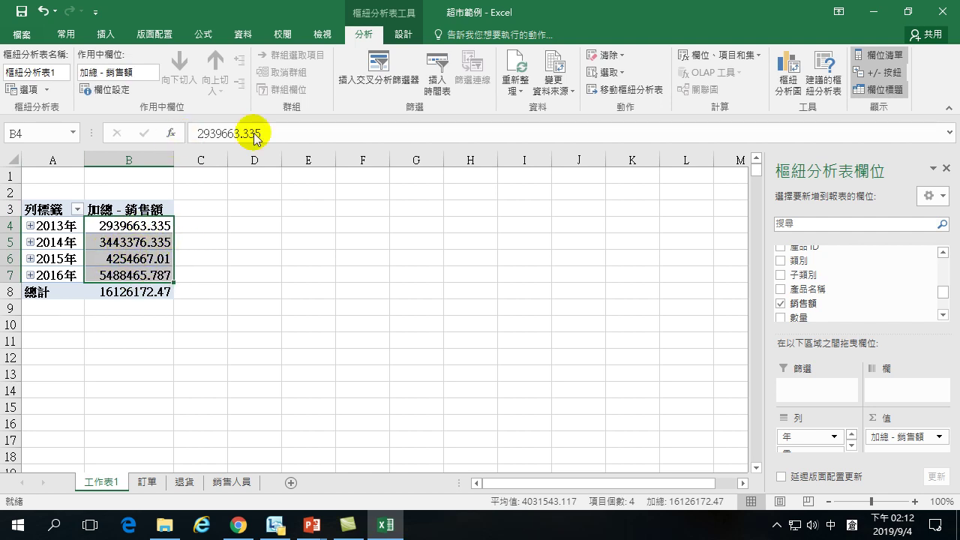
left_click(65, 33)
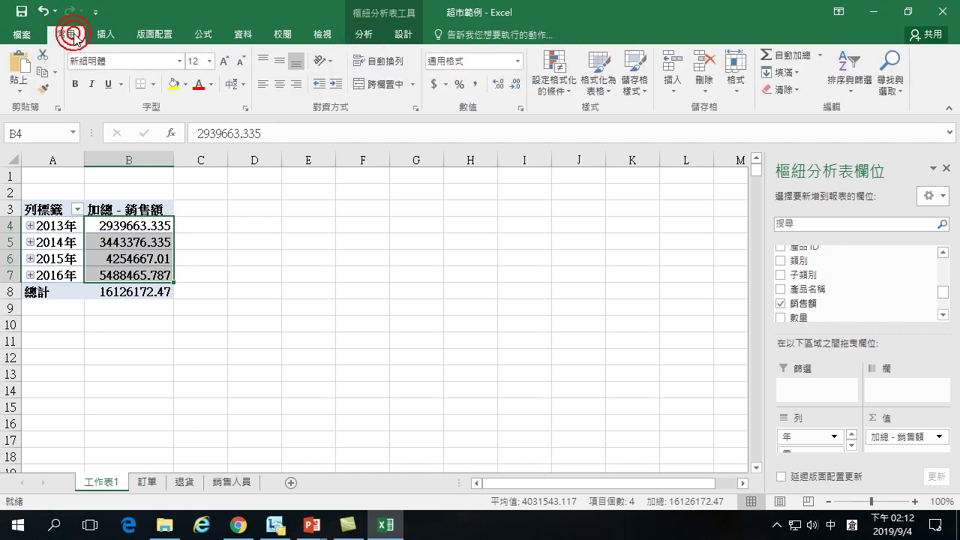
left_click(477, 85)
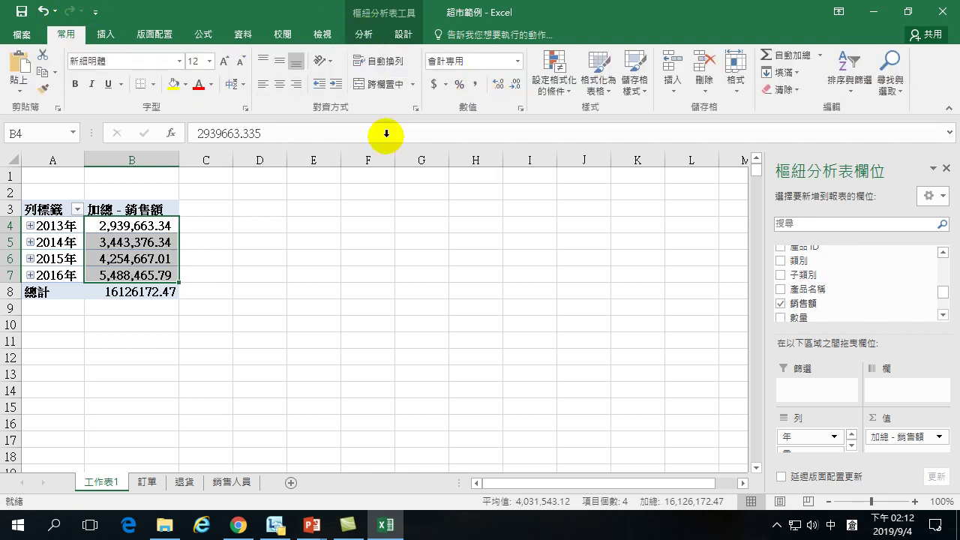
left_click_drag(133, 225, 142, 287)
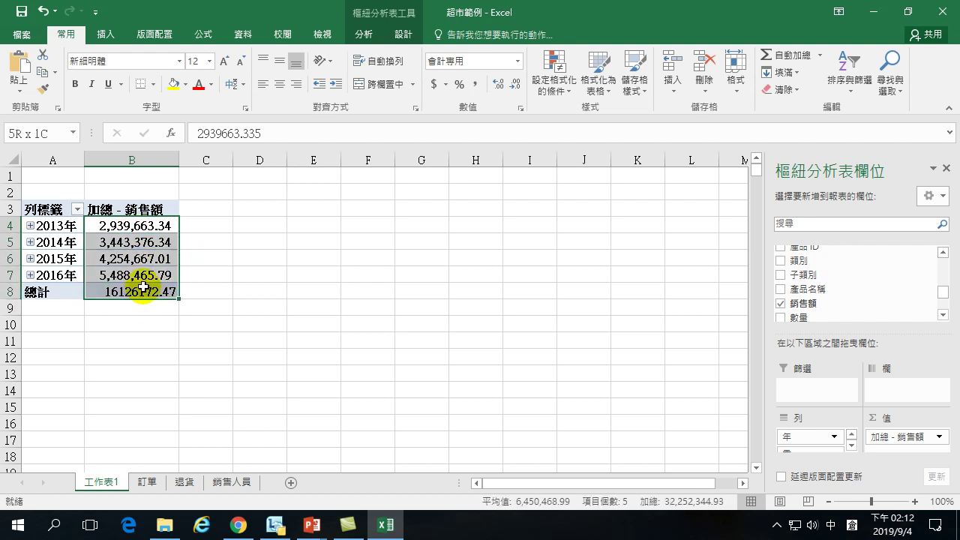
left_click(475, 84)
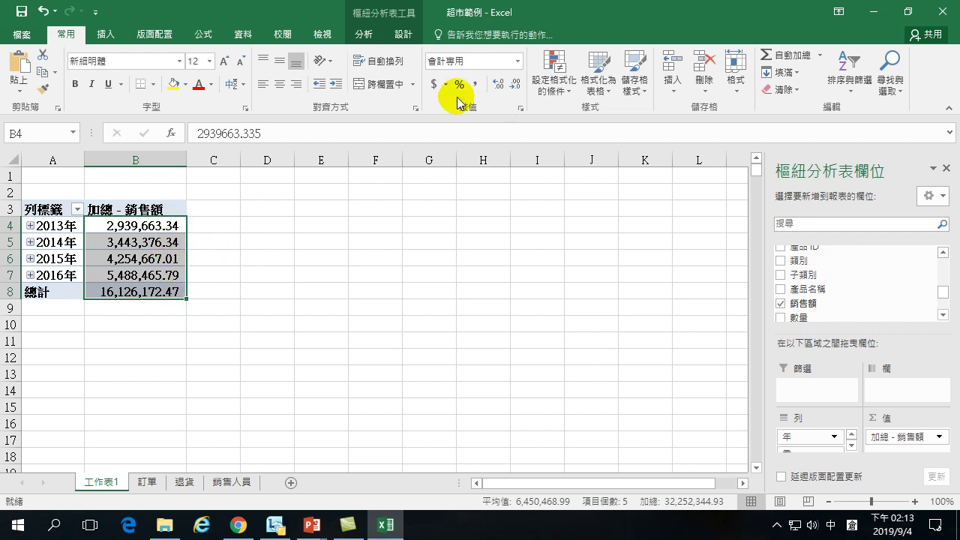
left_click(515, 84)
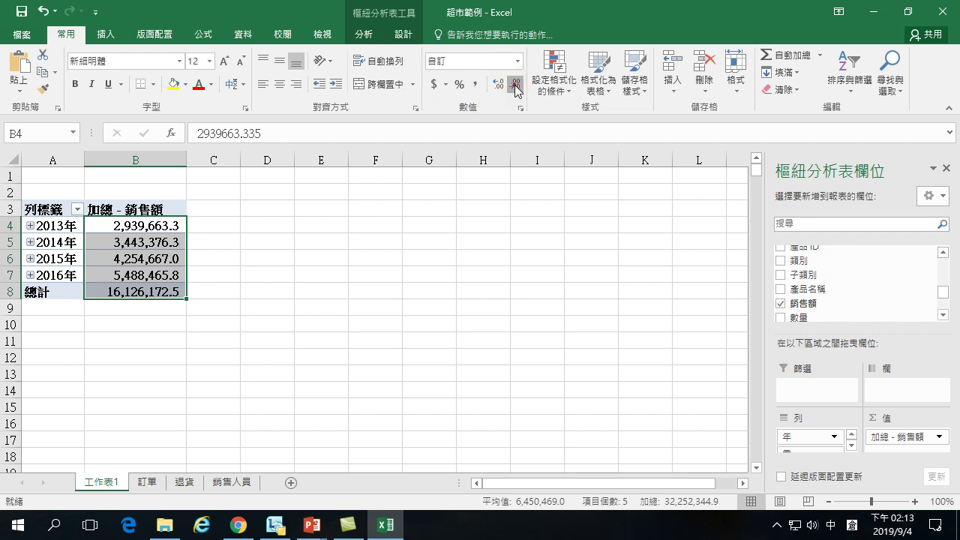
left_click(515, 84)
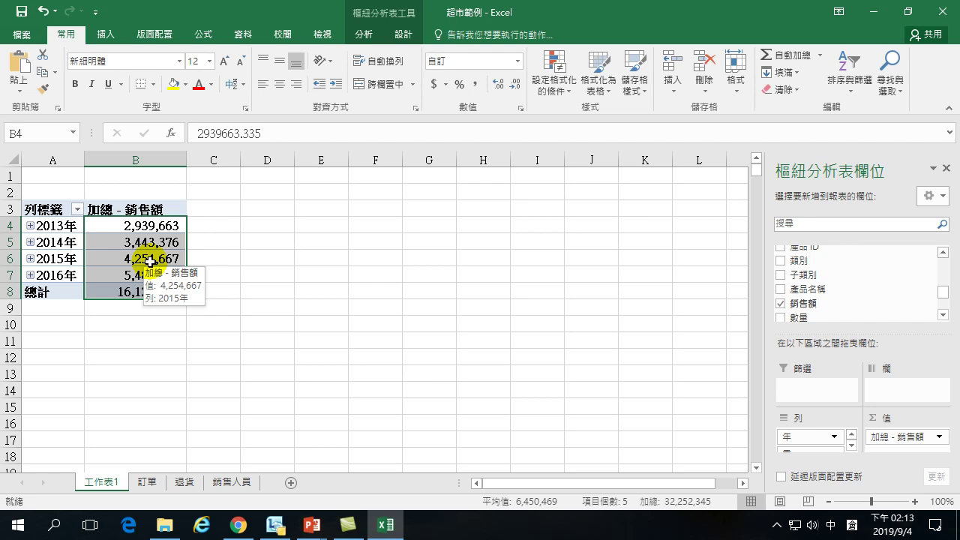
Step: Copy the whole pivot table, range A3:B8, including headers and the grand total
left_click(45, 211)
left_click_drag(47, 211, 120, 294)
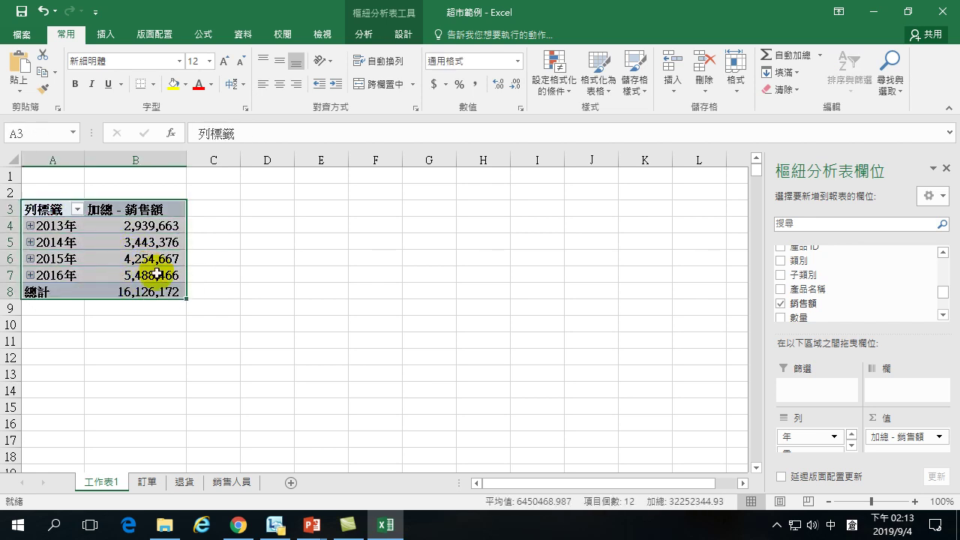
mouse_move(129, 267)
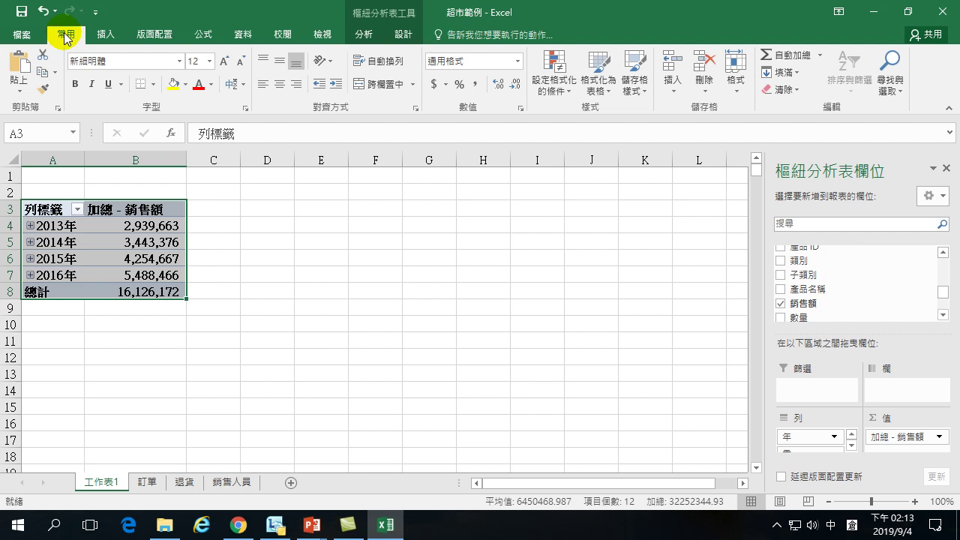
left_click(118, 270)
left_click_drag(47, 210, 127, 279)
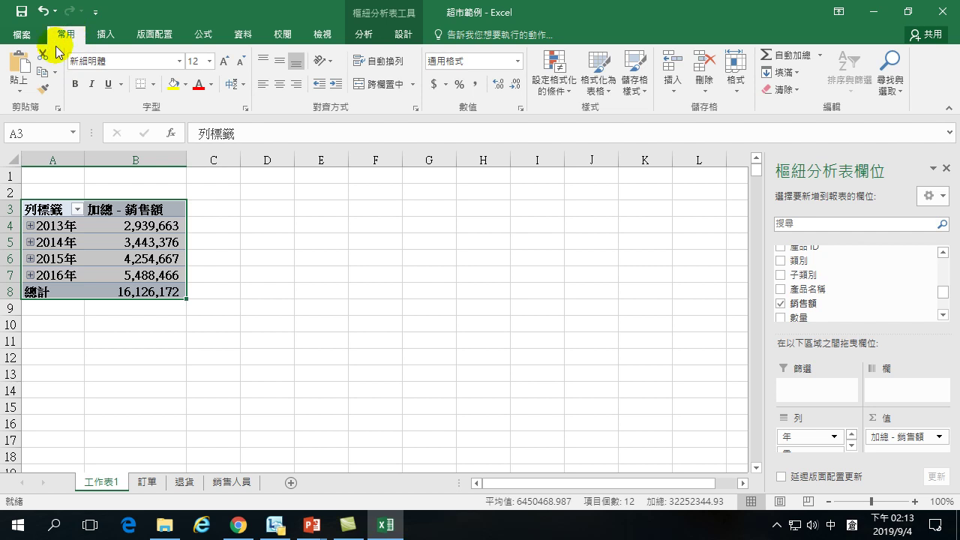
left_click(46, 210)
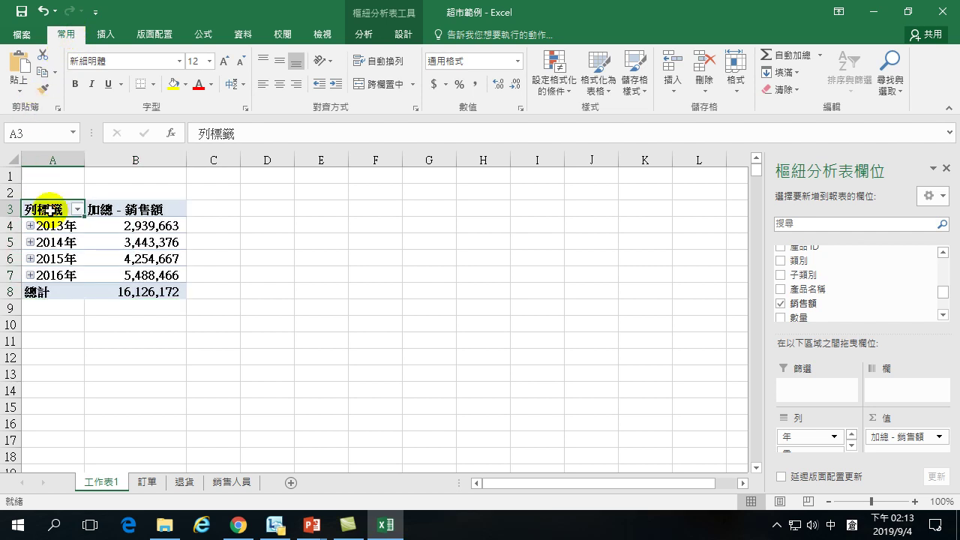
left_click_drag(48, 206, 126, 284)
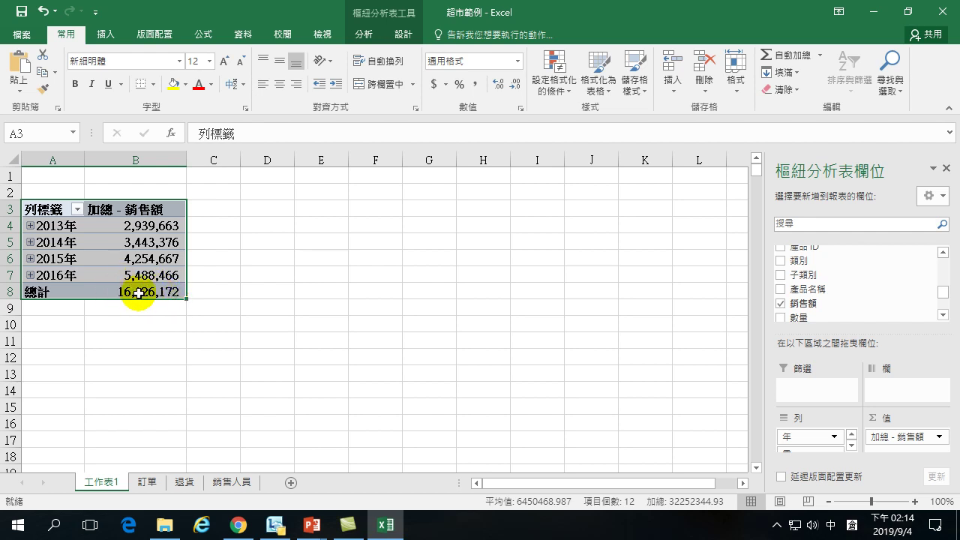
left_click(38, 70)
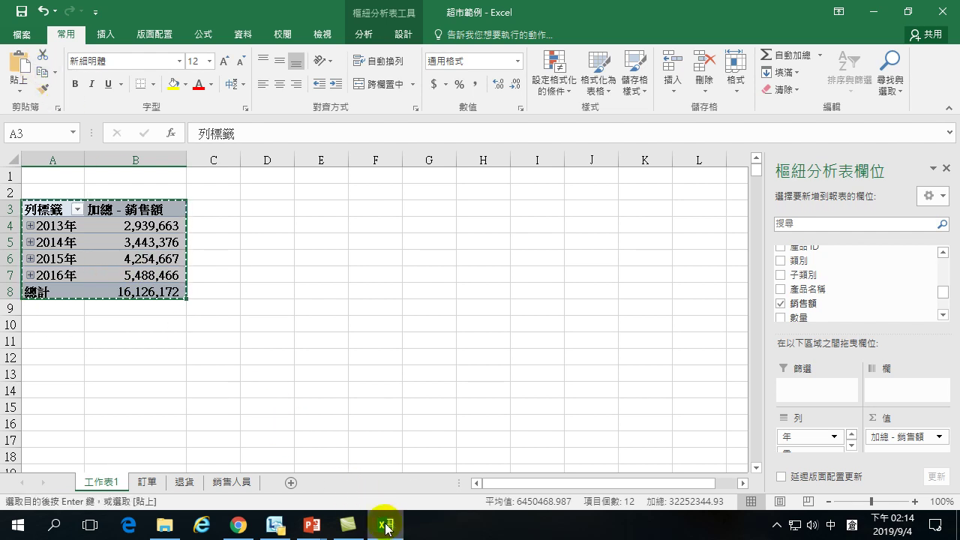
Step: Switch to the 中華電信488方案 presentation and open Paste Special for the copied pivot table on the empty slide 4
mouse_move(386, 529)
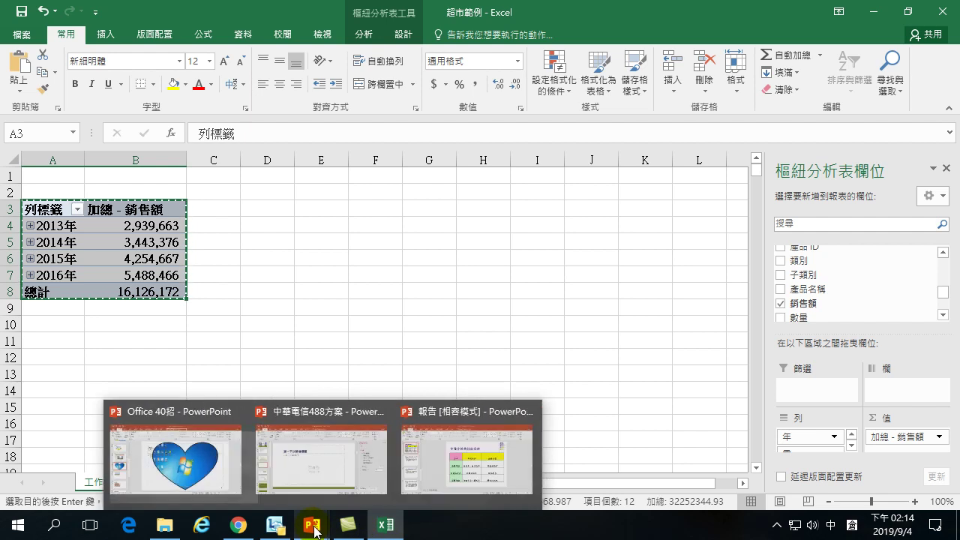
left_click(312, 525)
left_click(331, 473)
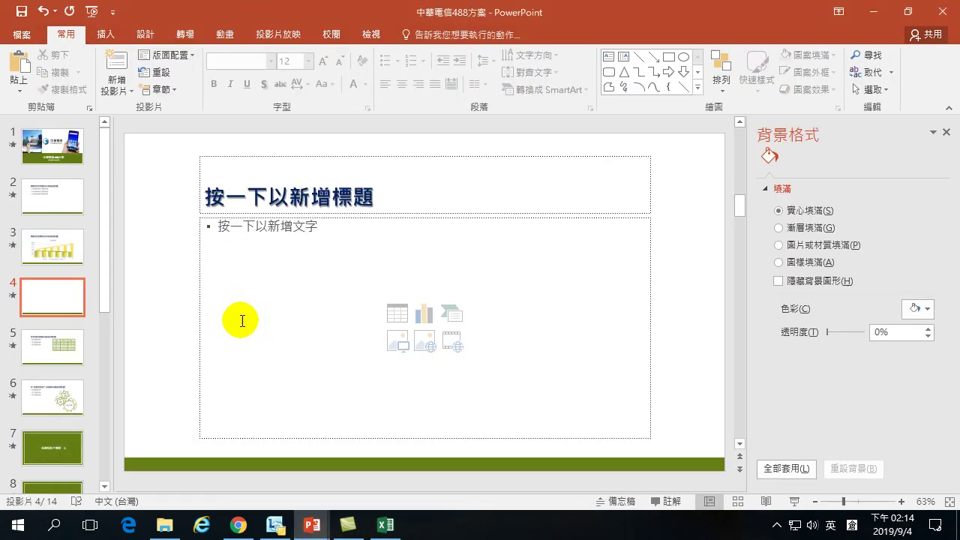
left_click(18, 87)
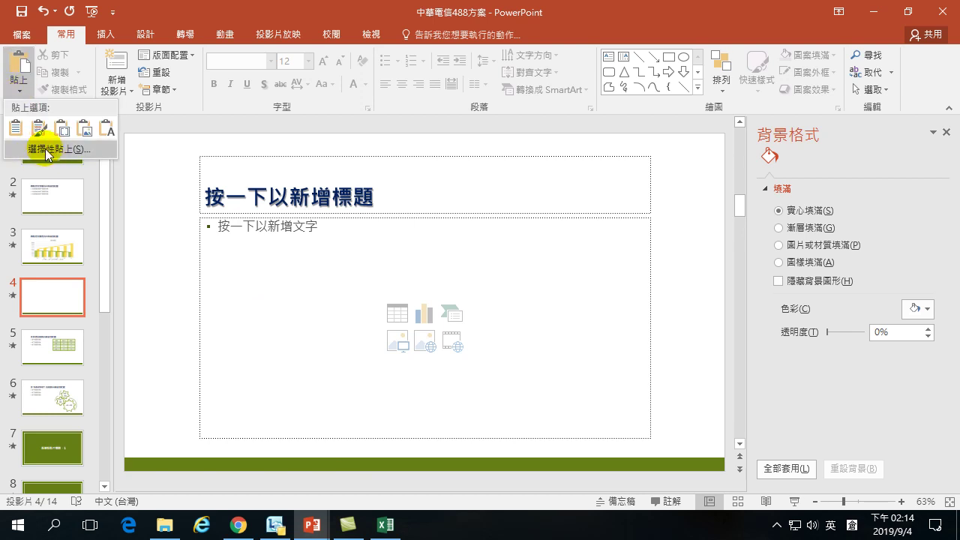
left_click(163, 255)
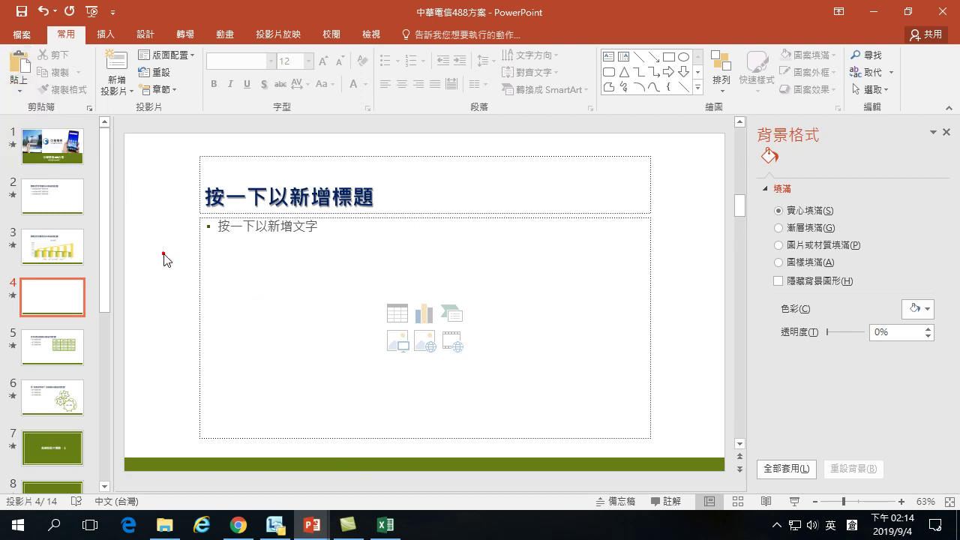
left_click(18, 95)
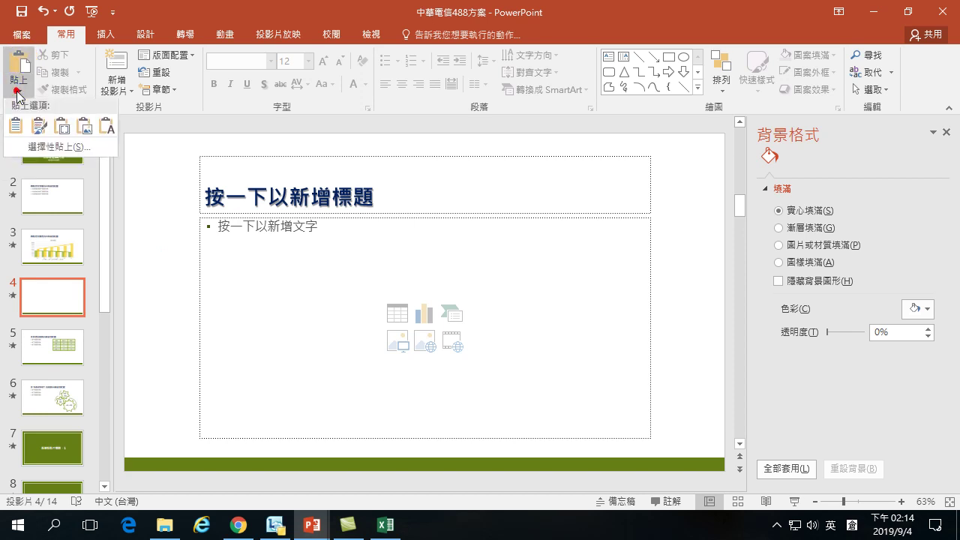
left_click(48, 149)
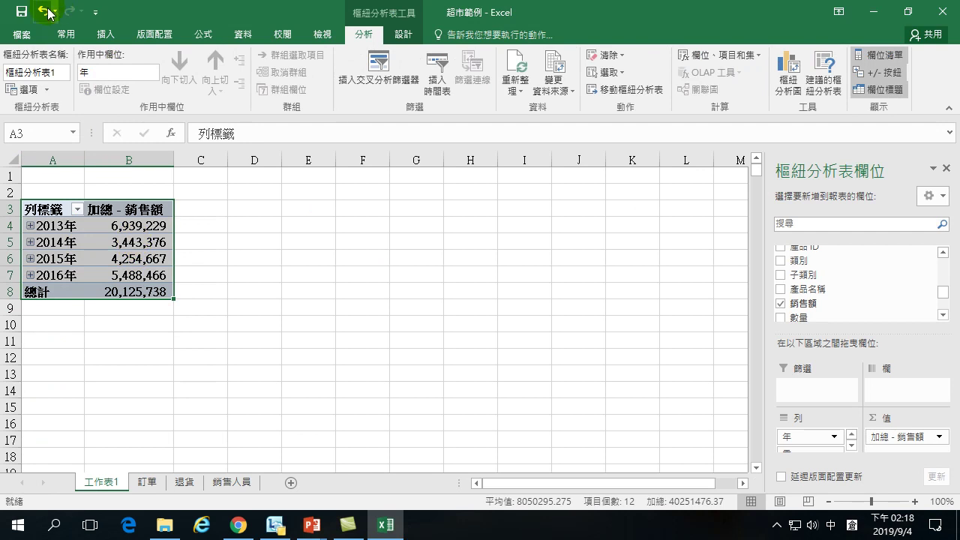
Step: Copy the pivot table range A3:B8 again and paste it onto slide 4 of 中華電信488方案 as a linked Microsoft Excel worksheet object
left_click(65, 36)
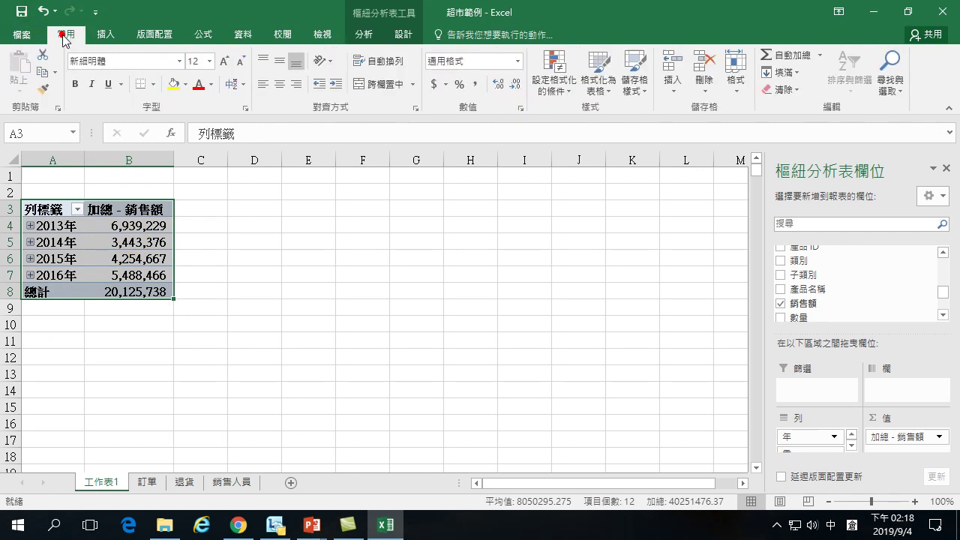
left_click(43, 72)
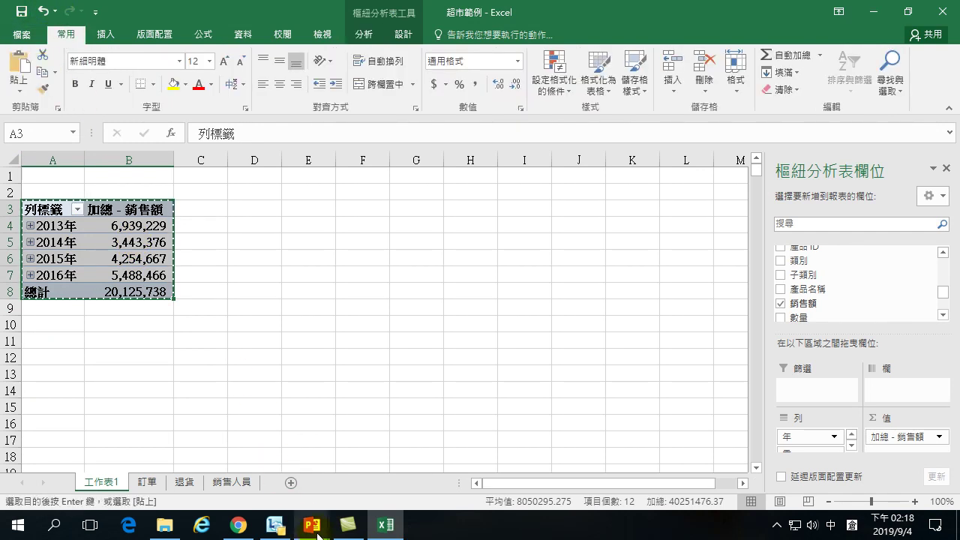
mouse_move(317, 535)
left_click(298, 467)
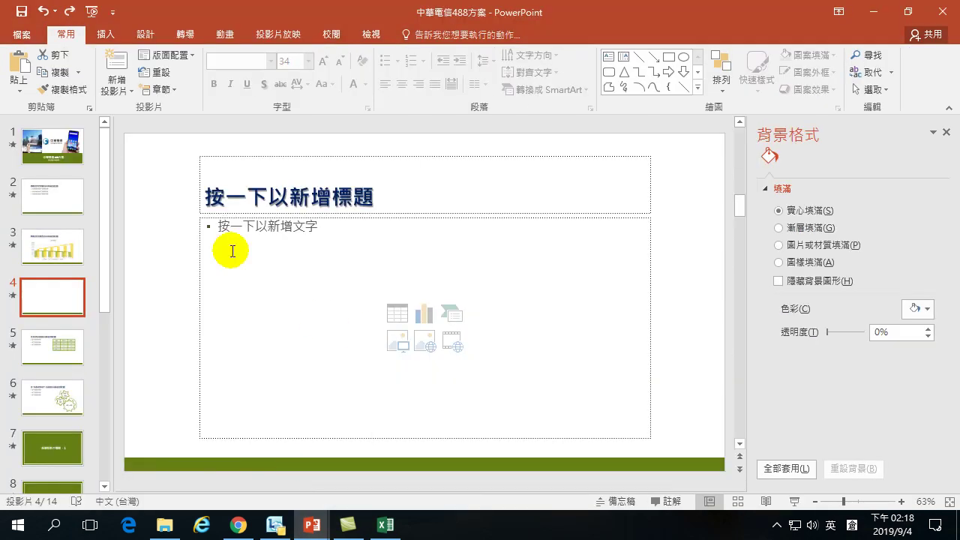
left_click(19, 86)
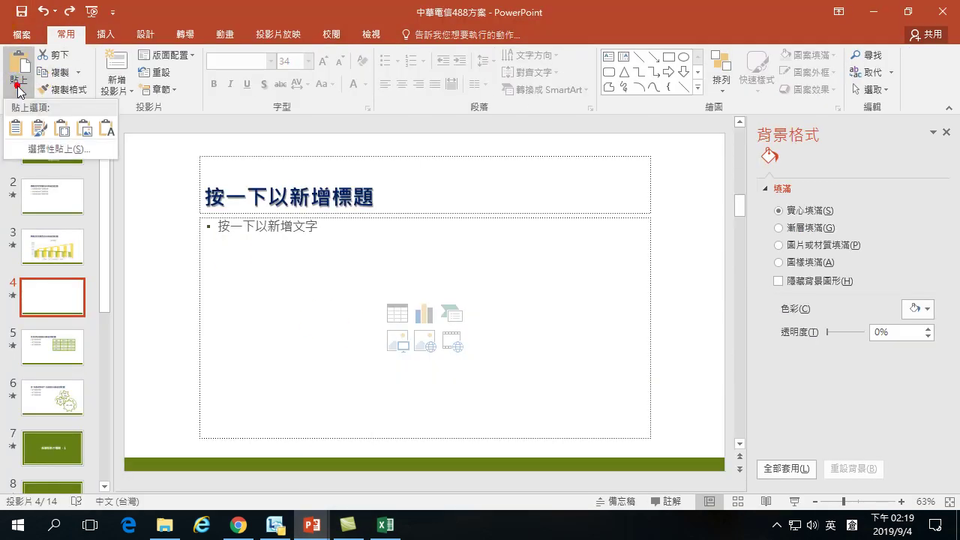
left_click(43, 150)
left_click(286, 222)
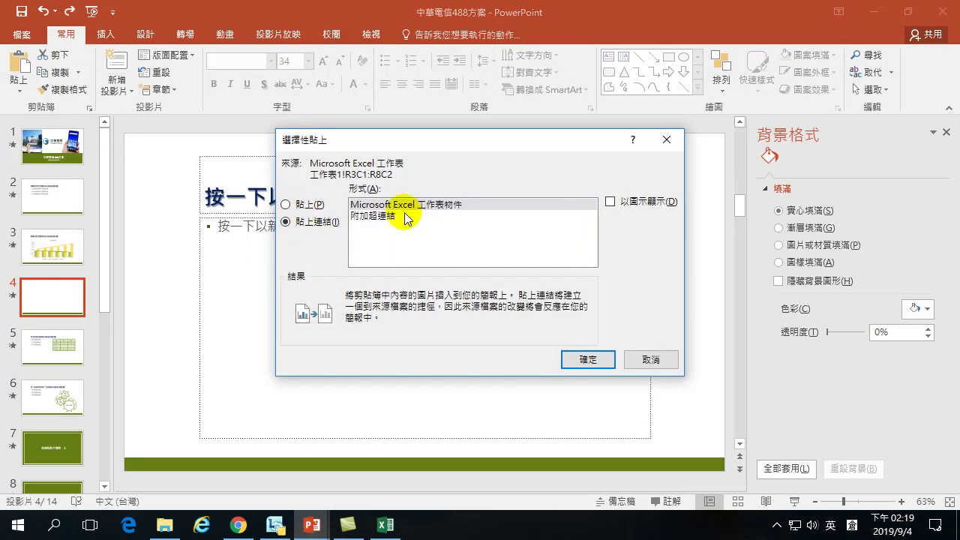
left_click(399, 204)
left_click(582, 361)
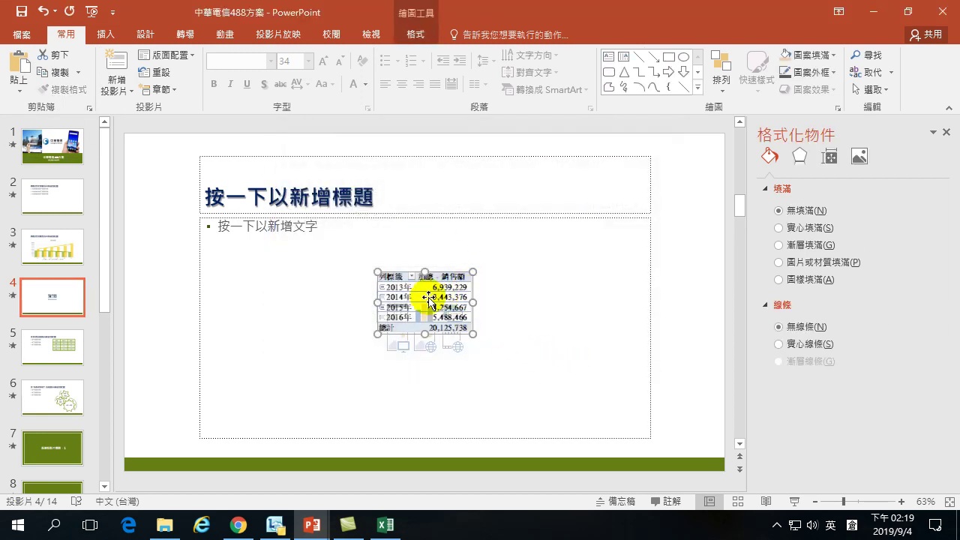
left_click(578, 333)
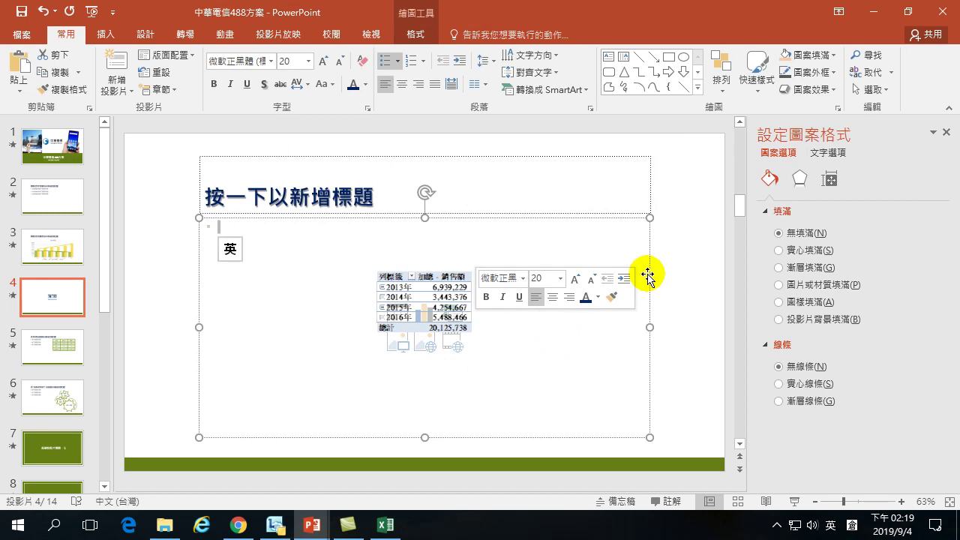
left_click(691, 301)
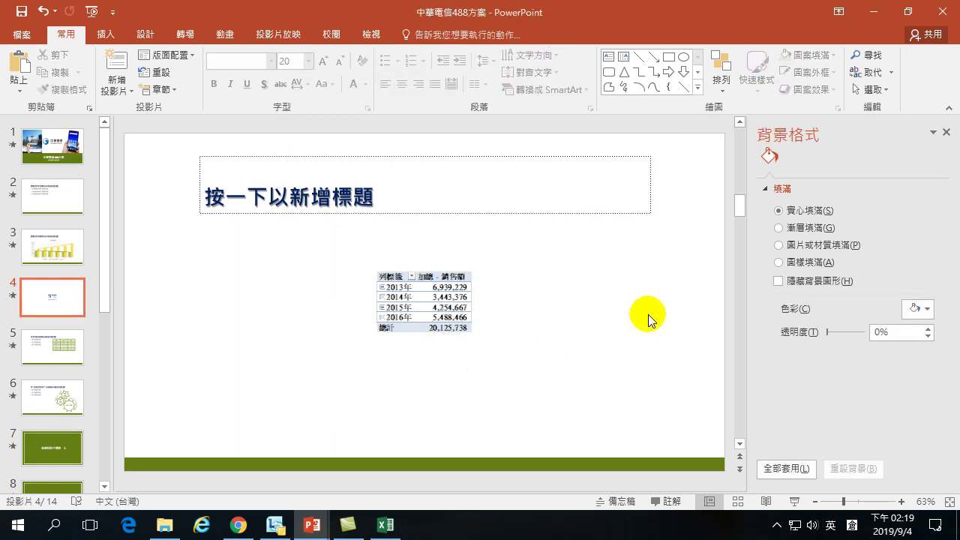
left_click(385, 525)
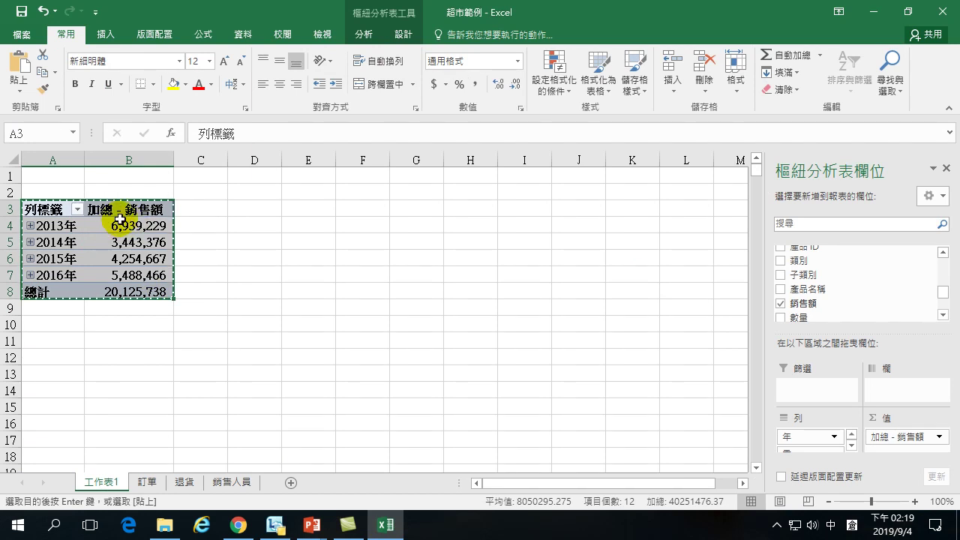
left_click(313, 525)
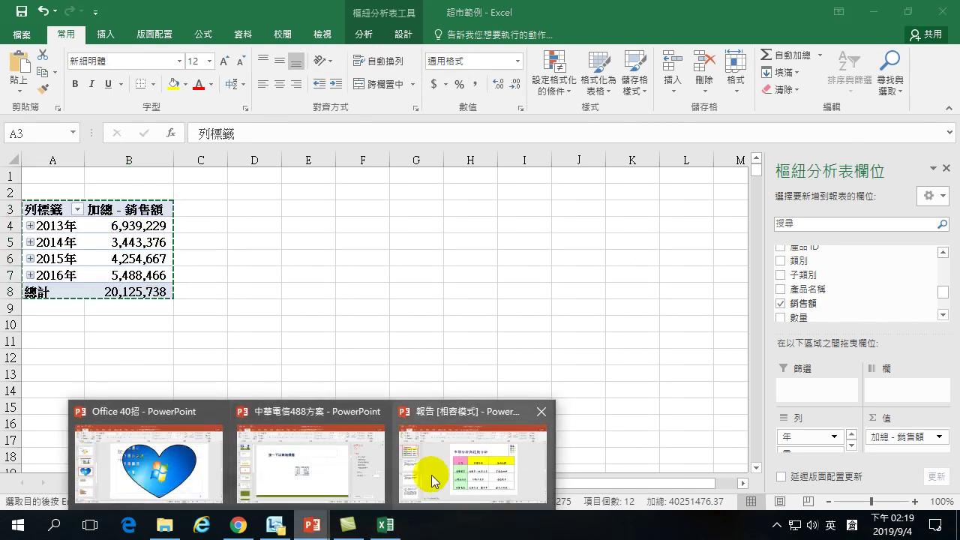
left_click(332, 417)
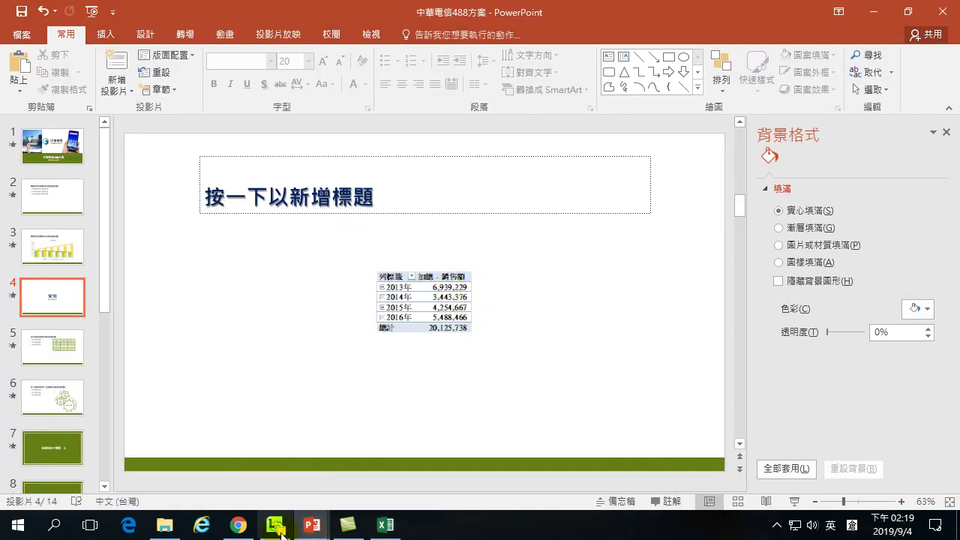
Step: In the 超市範例 workbook, set the 銷售額 value in cell S12 of the 訂單 sheet to 434
left_click(386, 523)
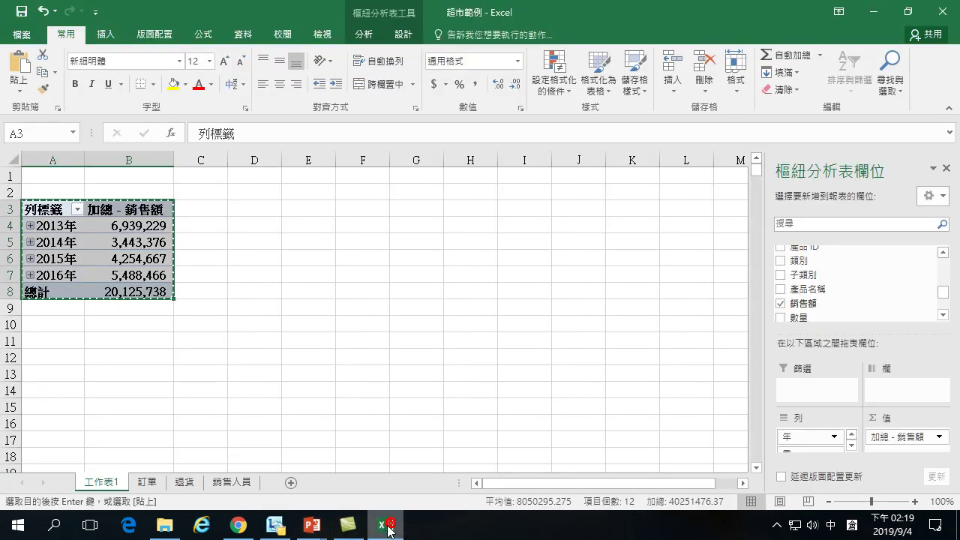
left_click(147, 482)
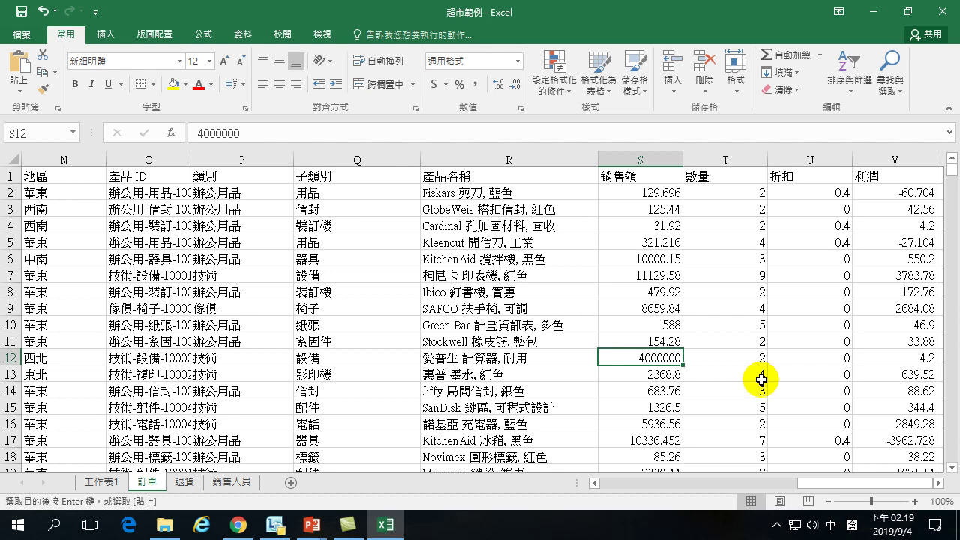
type("434")
key("Return")
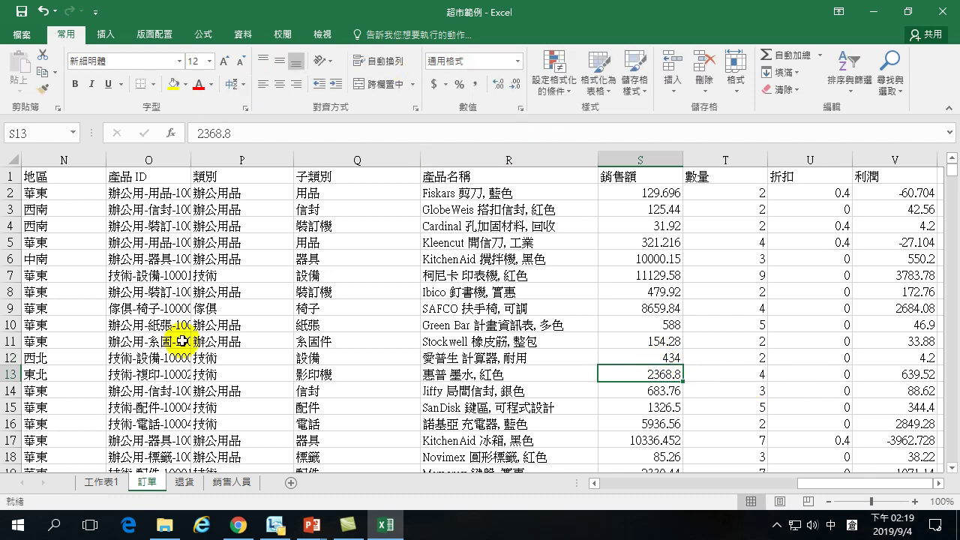
Step: Refresh the yearly sales pivot table on 工作表1 from its source data
left_click(100, 482)
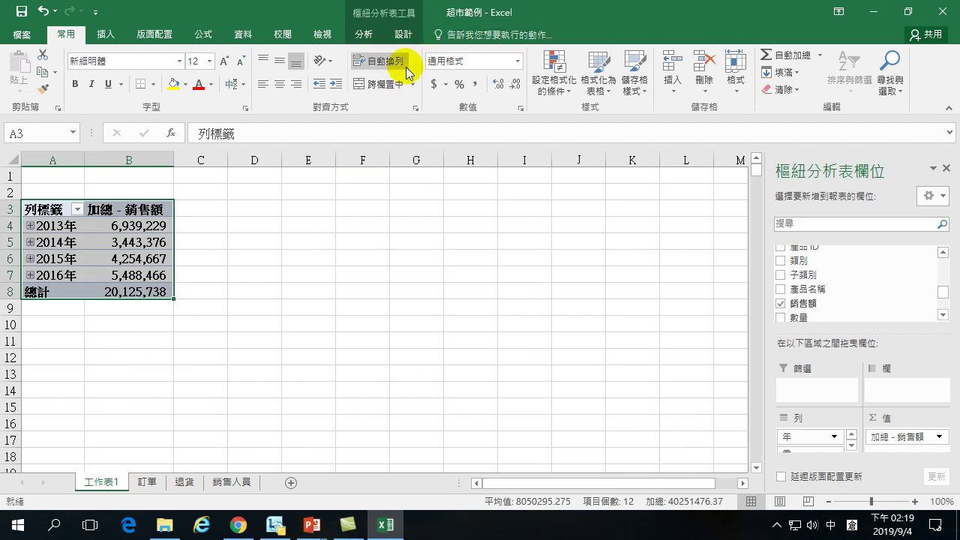
left_click(123, 247)
left_click(362, 34)
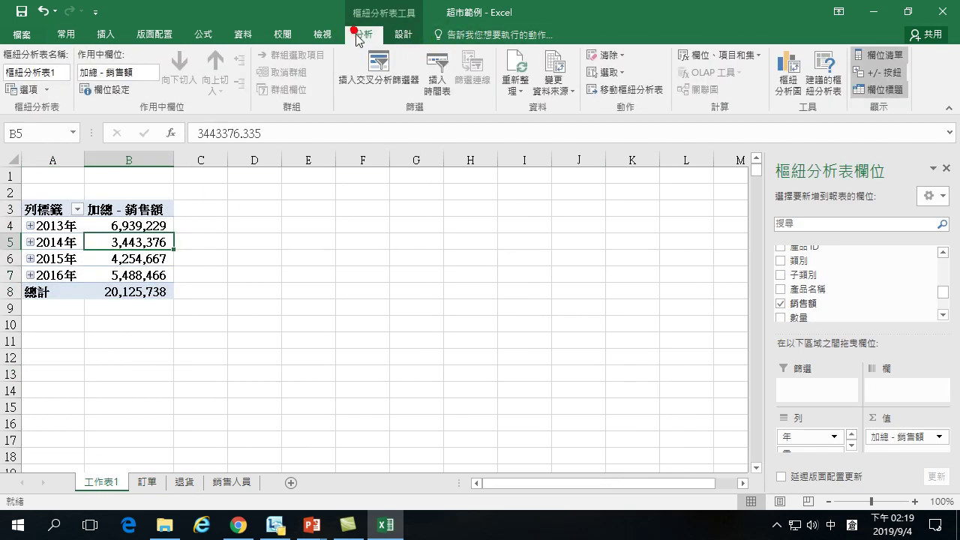
left_click(520, 62)
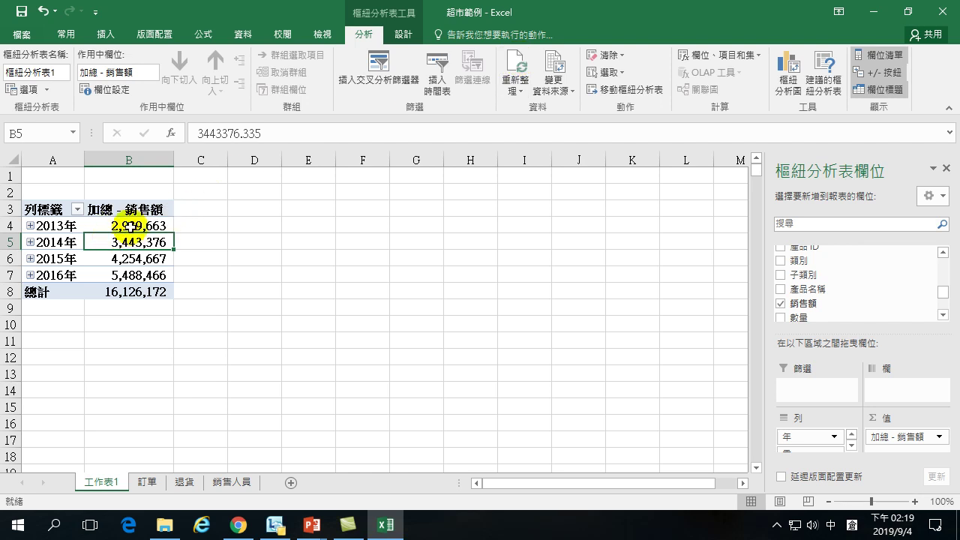
mouse_move(132, 238)
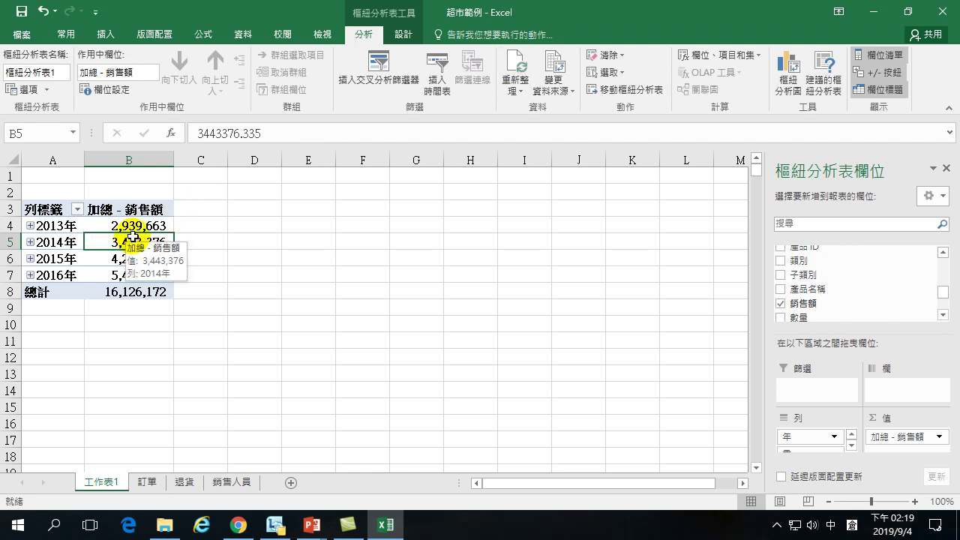
Step: Save and close the 中華電信488方案 presentation, and save the 超市範例 workbook in Excel
mouse_move(312, 525)
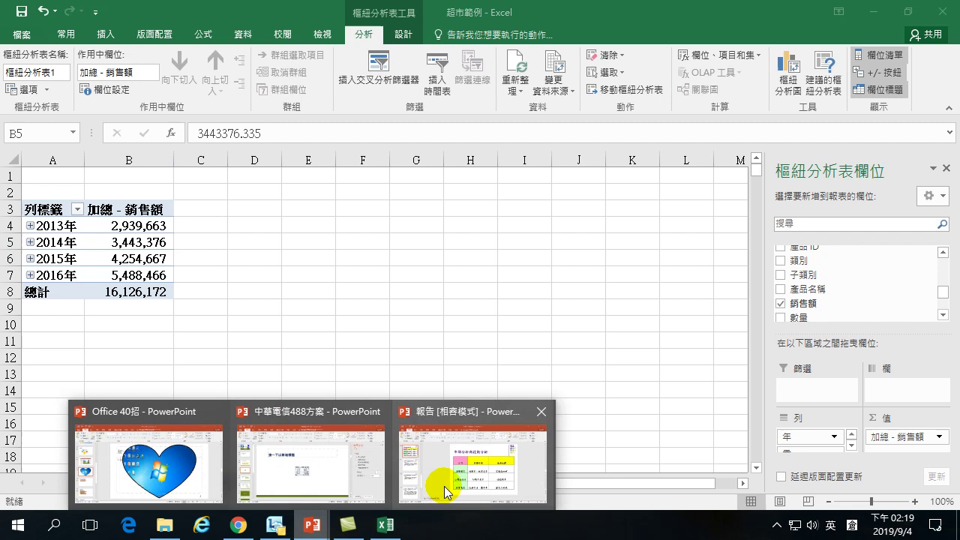
left_click(334, 480)
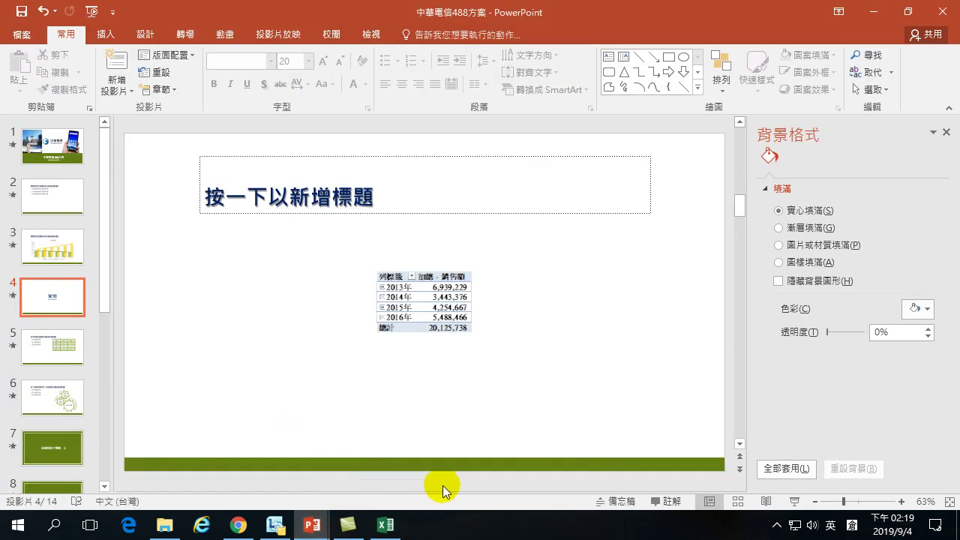
left_click(22, 12)
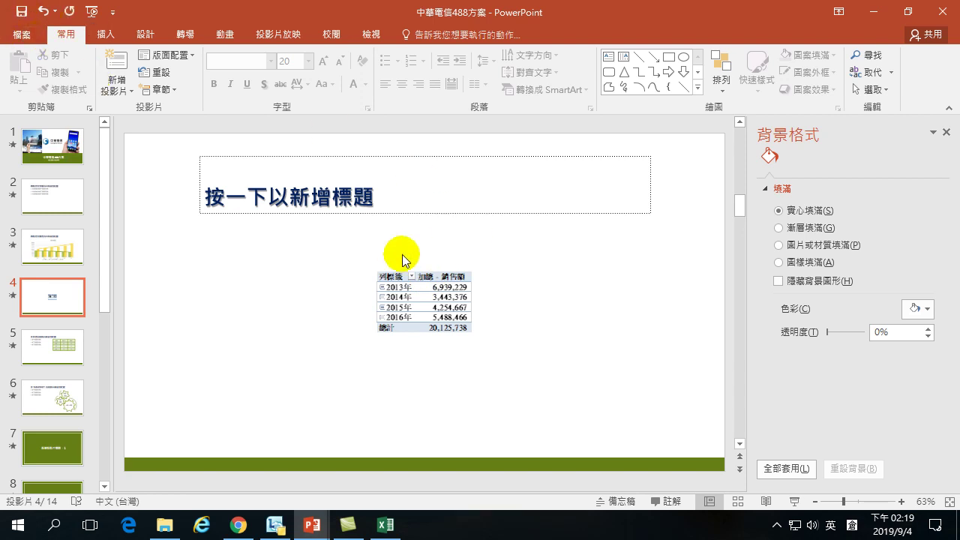
left_click(951, 12)
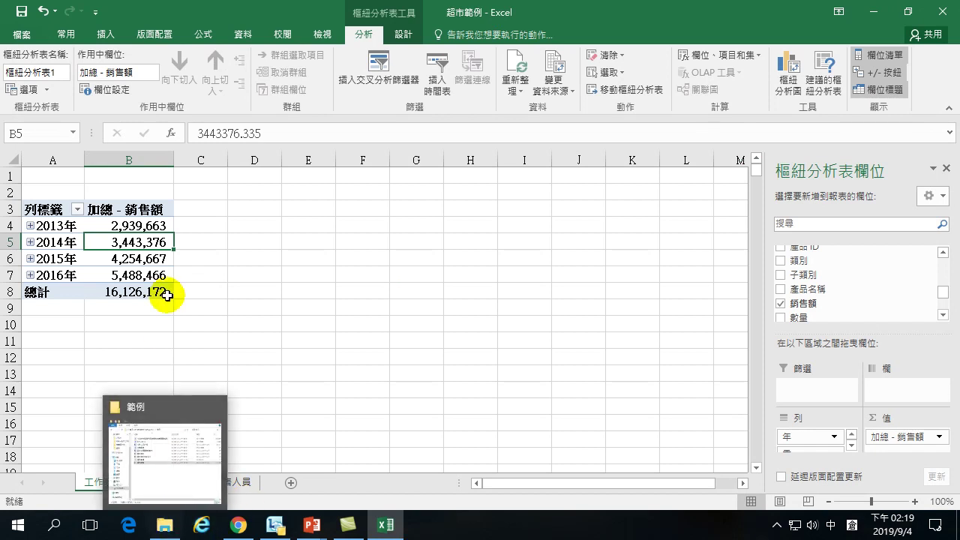
left_click(129, 258)
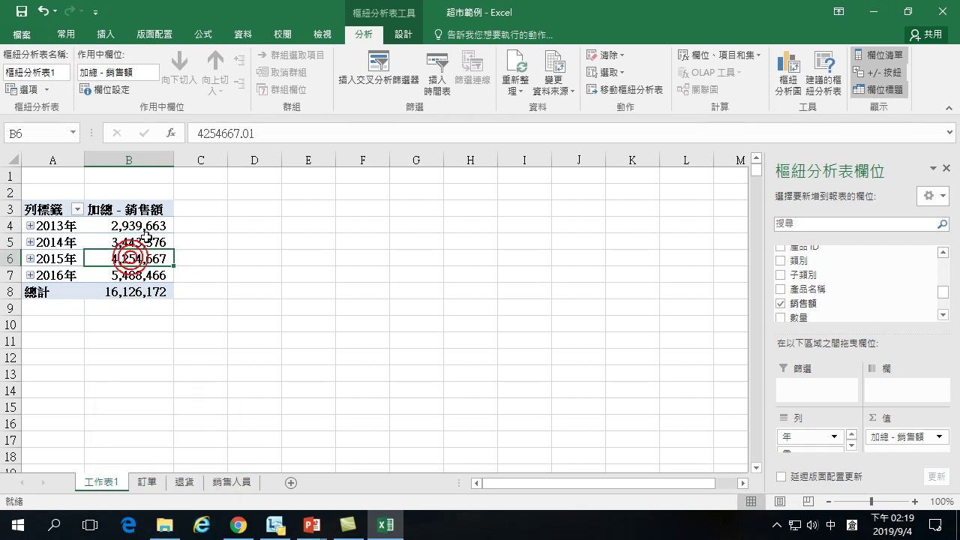
left_click(21, 13)
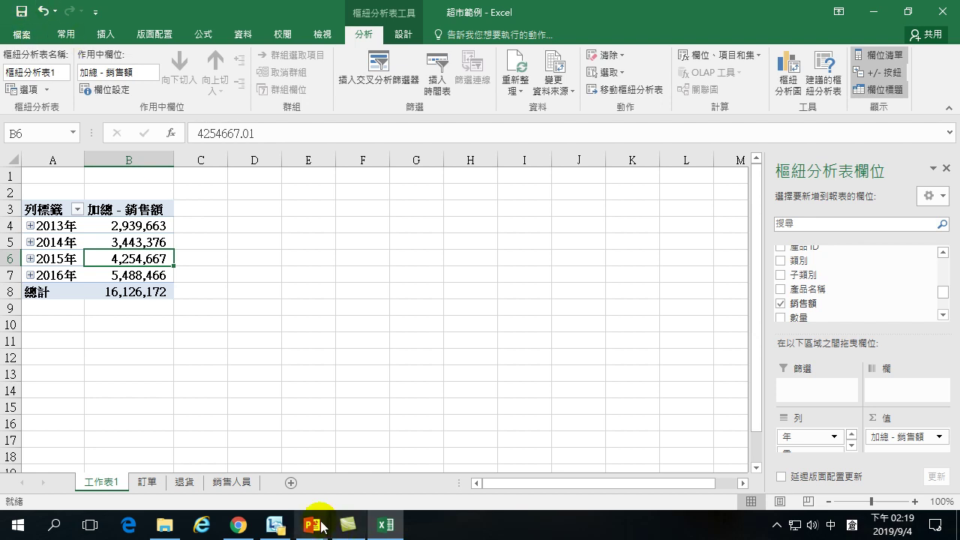
Step: Close the remaining open presentations, 報告 and Office 40招
left_click(165, 525)
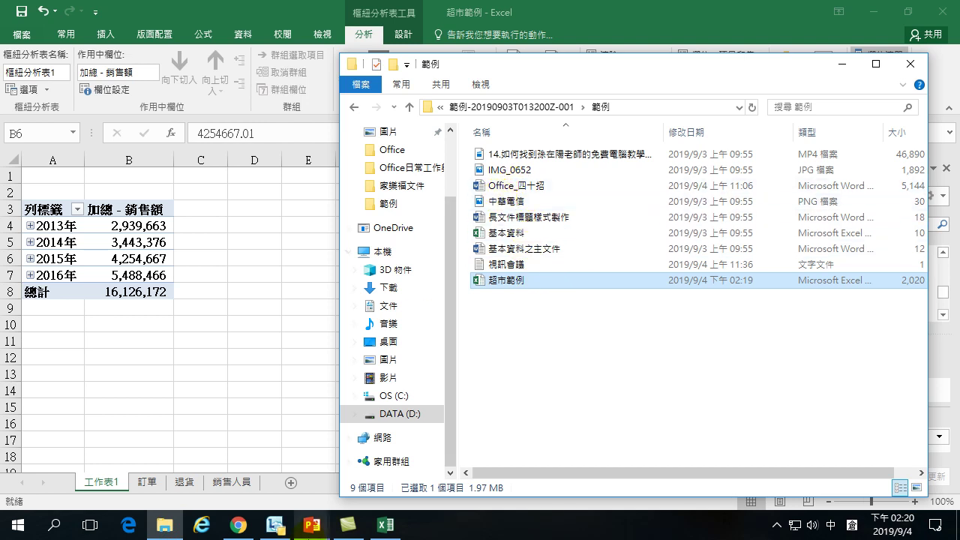
mouse_move(312, 525)
left_click(402, 469)
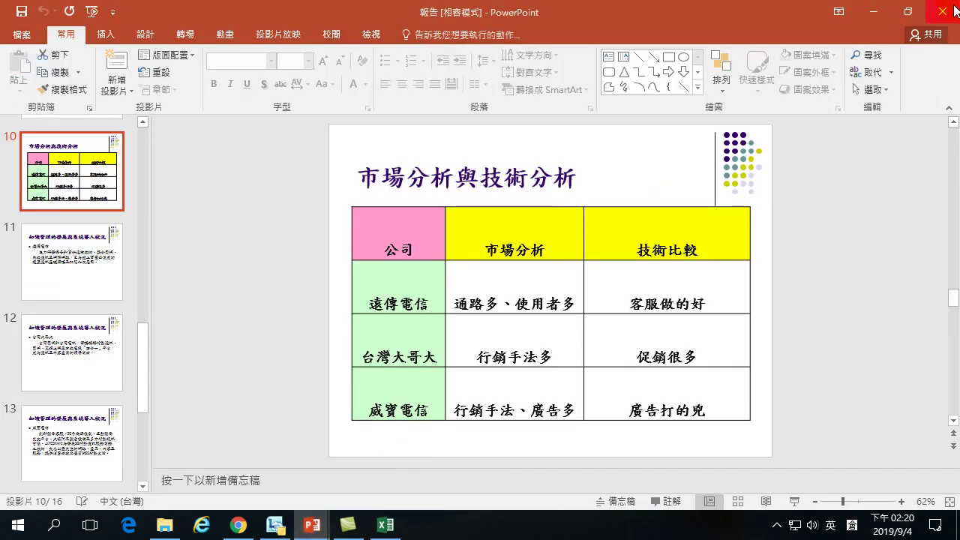
left_click(942, 11)
left_click(312, 526)
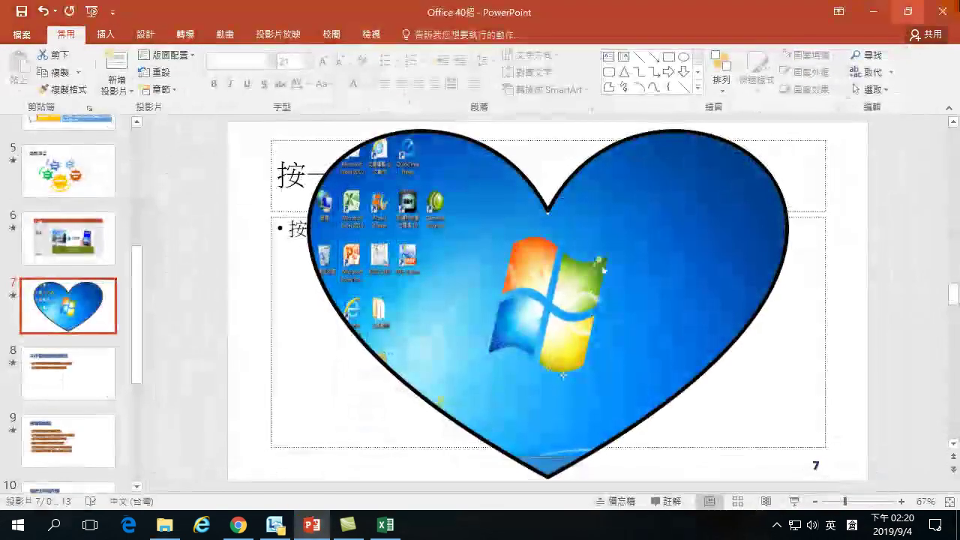
left_click(943, 10)
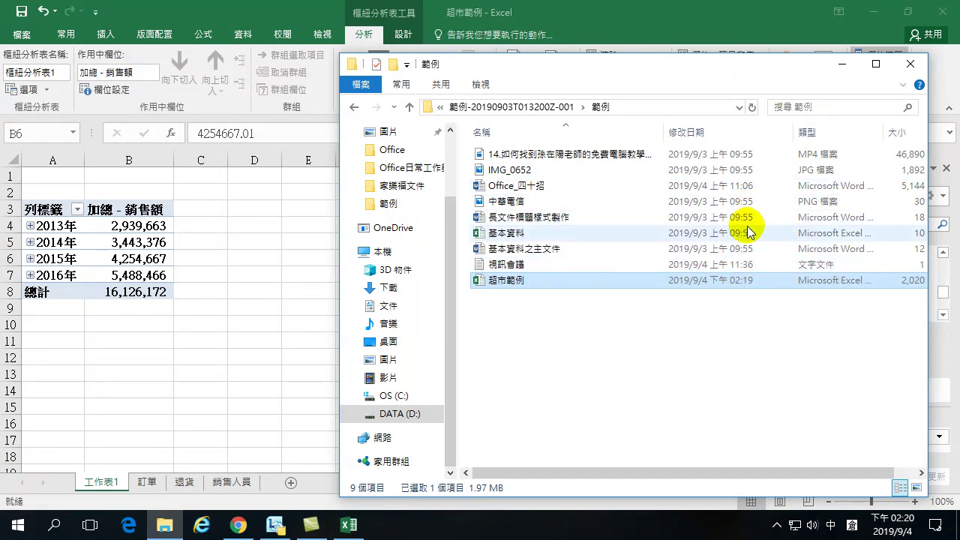
Step: Browse to the 範例 folder under Office日常工作與整合應用 on drive D and switch to the 中華電信488方案 presentation
left_click(397, 414)
double_click(552, 185)
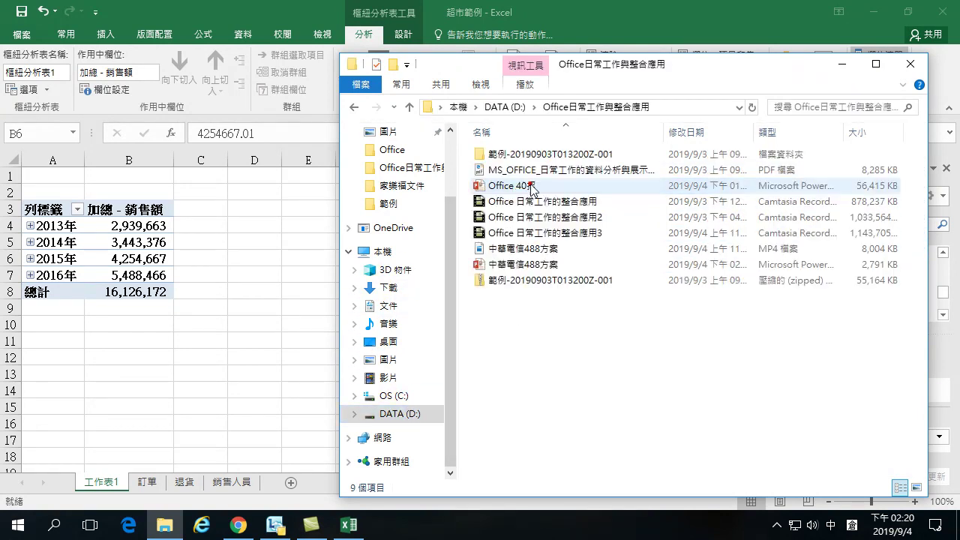
double_click(518, 156)
double_click(517, 156)
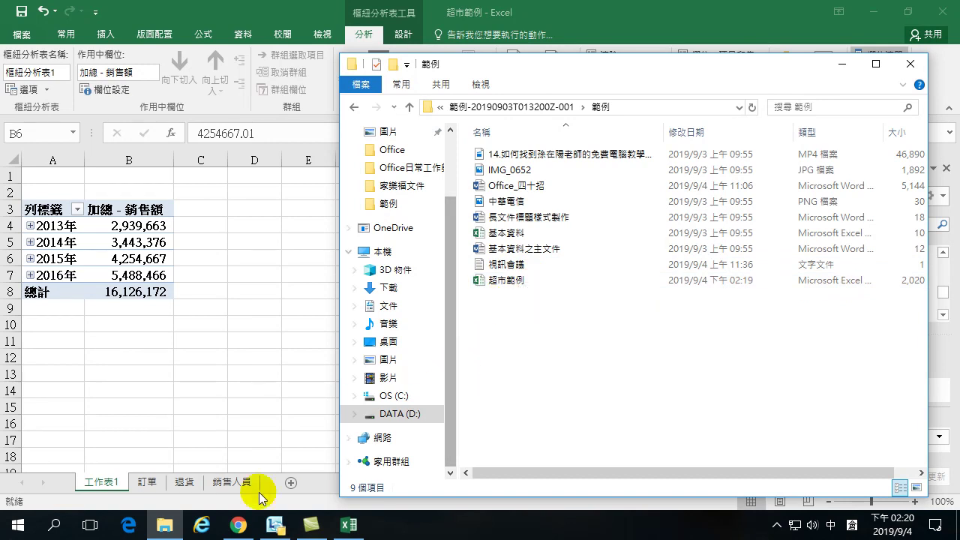
key("shift")
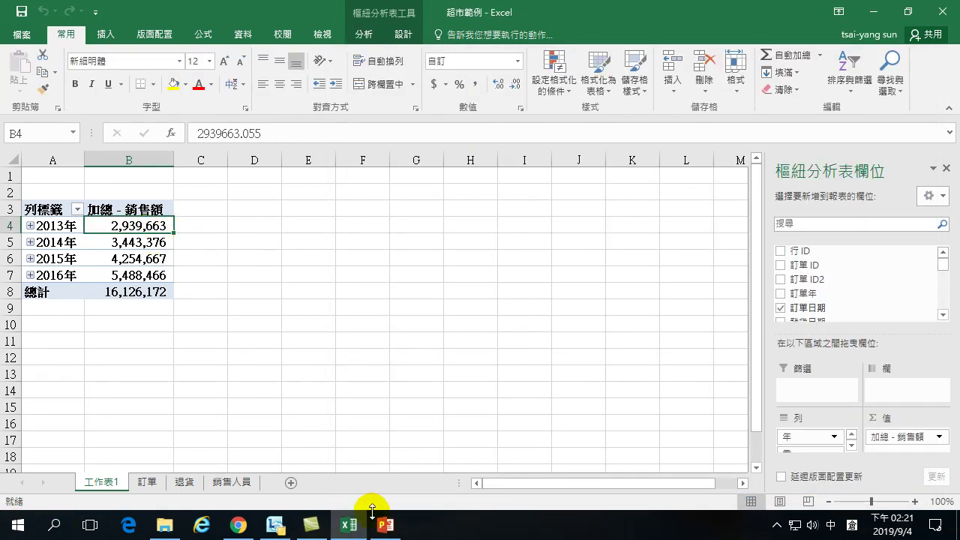
left_click(385, 525)
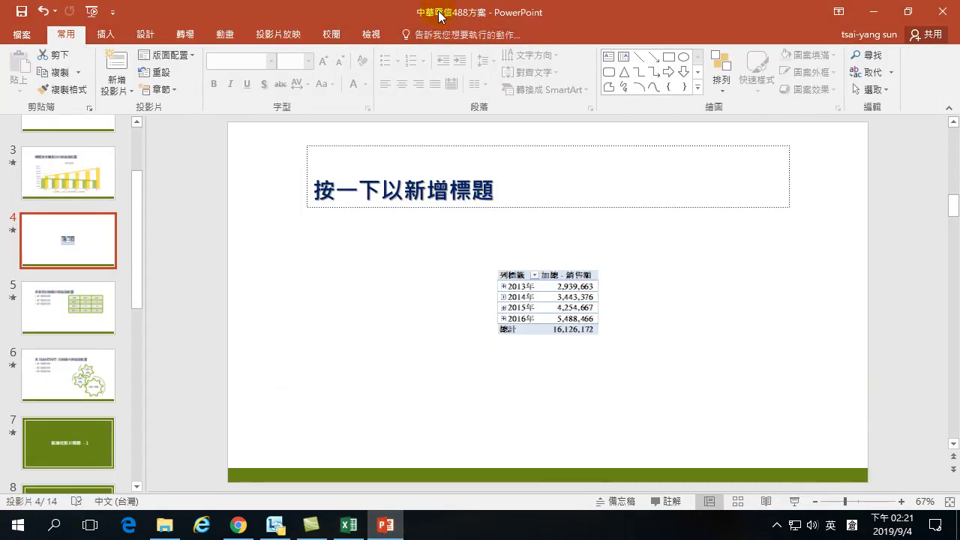
Step: Check the folder path of the 中華電信488方案 presentation in the Save As dialog without saving a copy
left_click(22, 35)
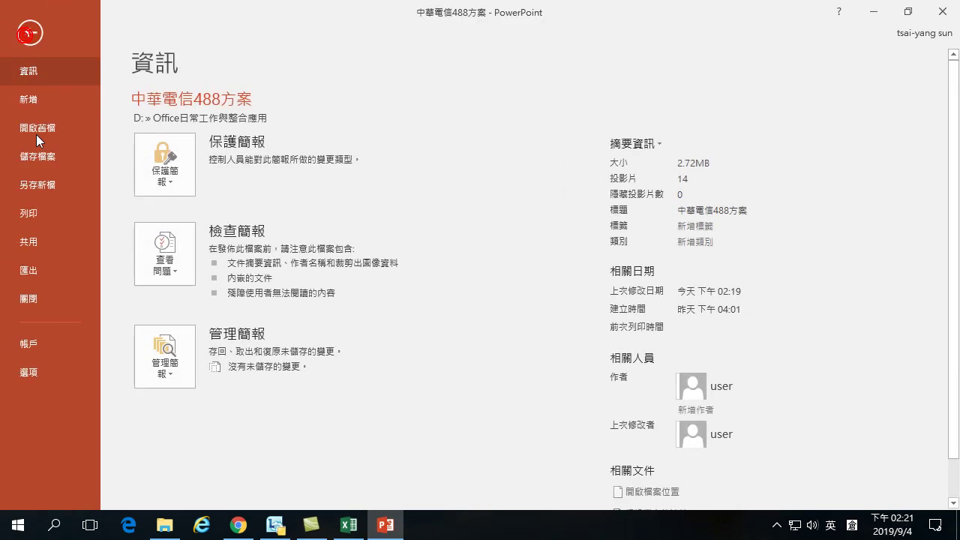
left_click(34, 183)
left_click(195, 239)
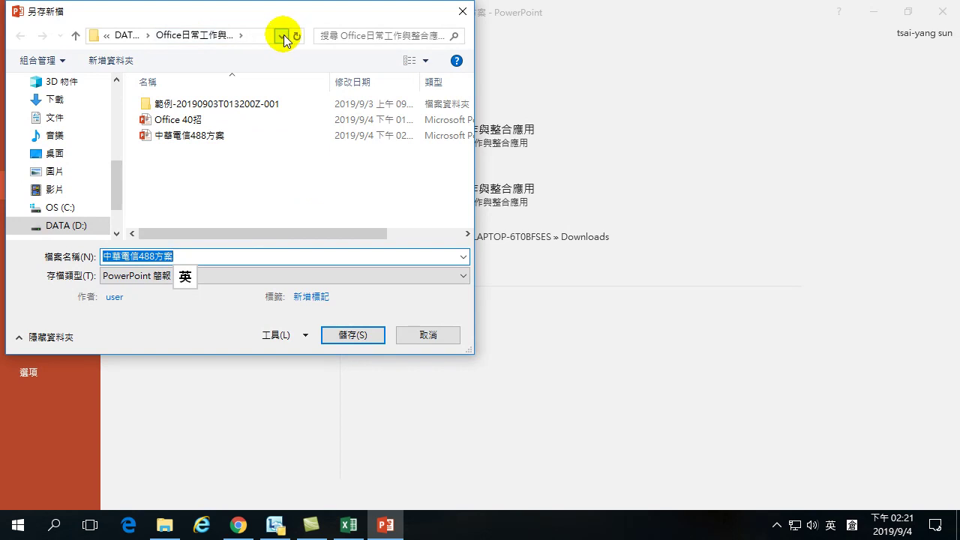
left_click(283, 35)
left_click(306, 167)
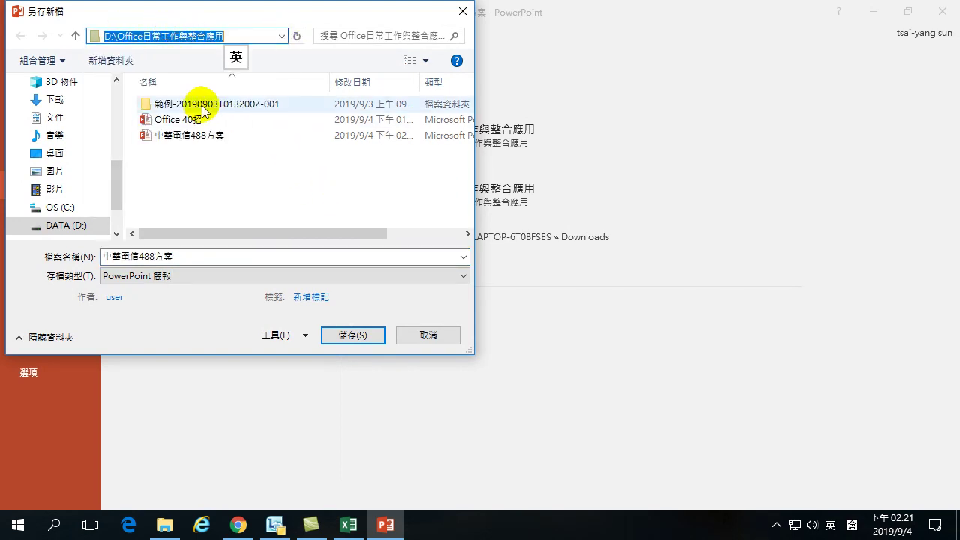
left_click(426, 335)
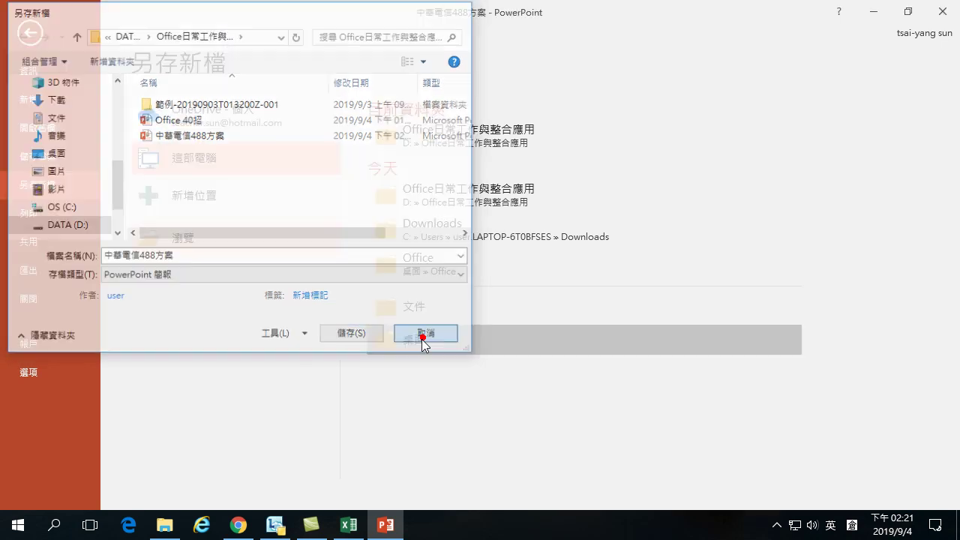
Step: Close the 中華電信488方案 presentation and return to the 超市範例 workbook
left_click(939, 14)
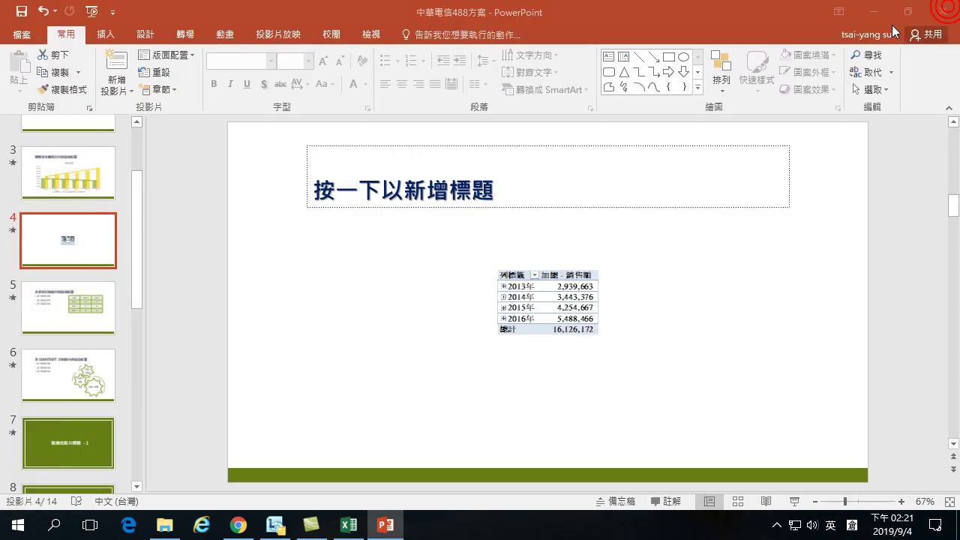
left_click(465, 281)
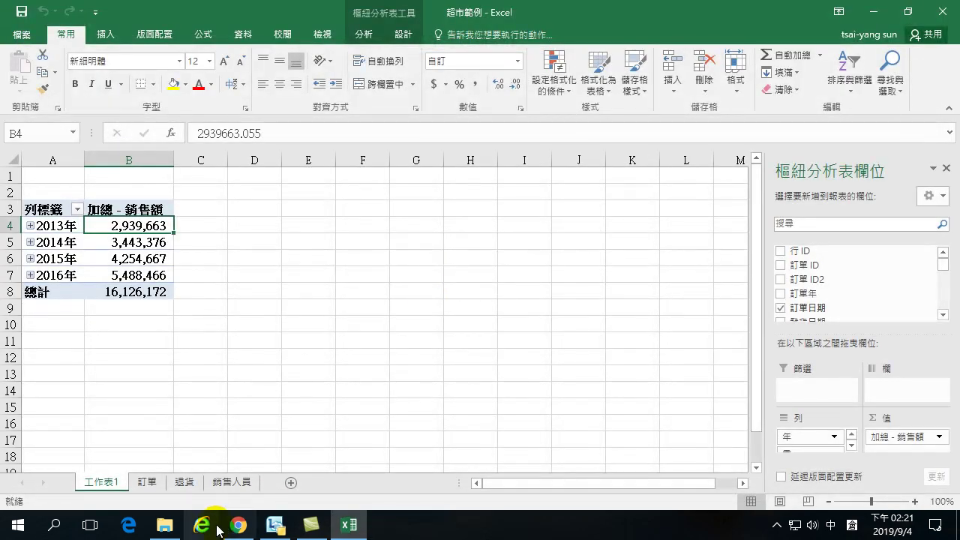
mouse_move(169, 525)
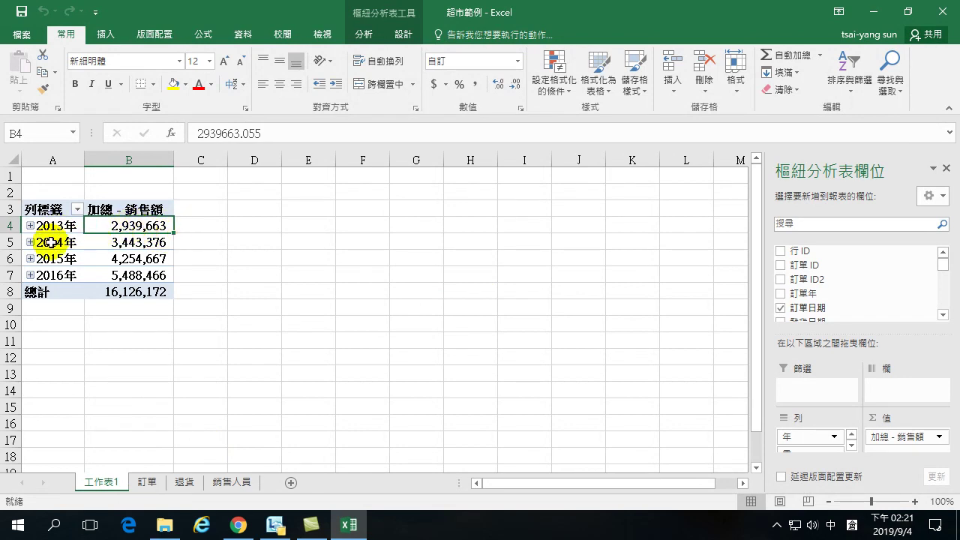
Step: On the 訂單 sheet, set the 銷售額 value in cell S7, for the order dated 2014/10/27, to 4000000
left_click_drag(49, 242, 154, 242)
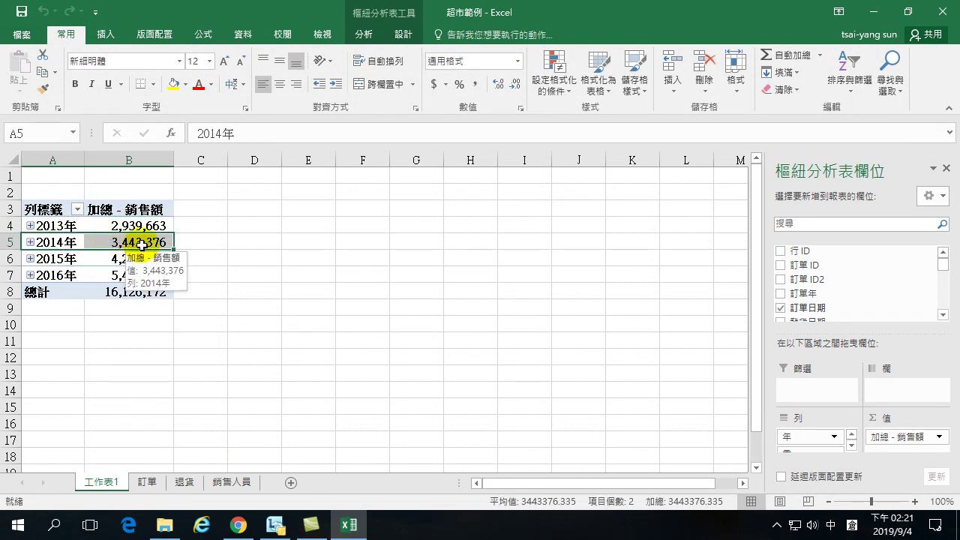
left_click(153, 241)
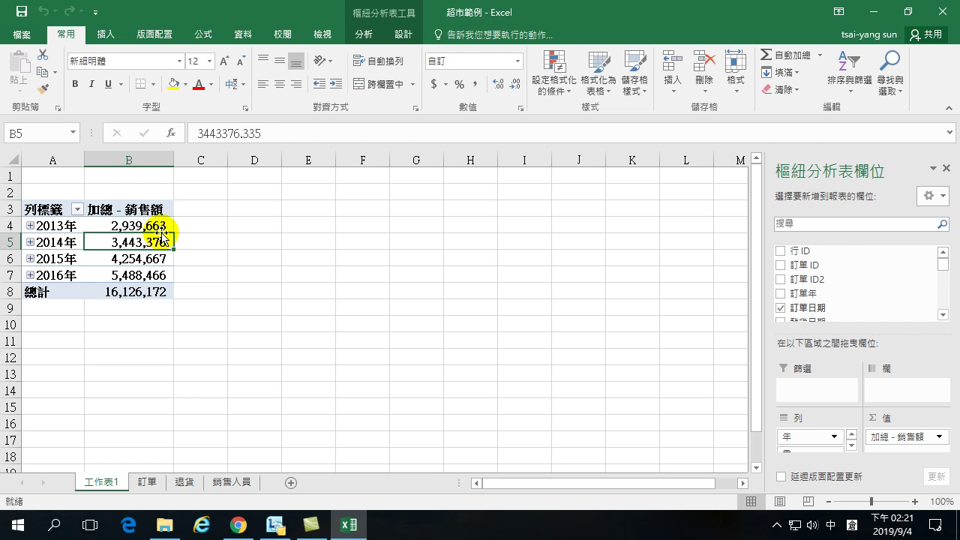
left_click(150, 482)
left_click_drag(811, 482, 595, 484)
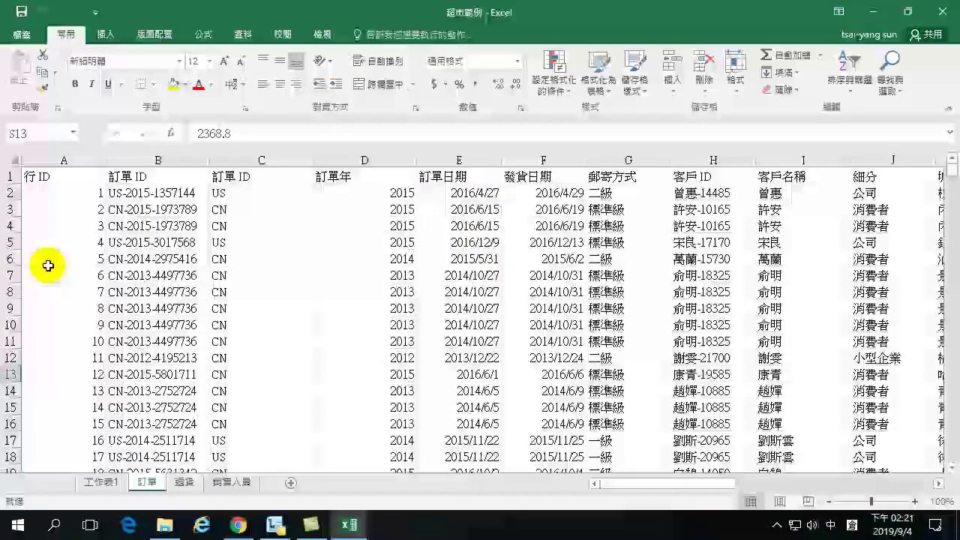
left_click(11, 275)
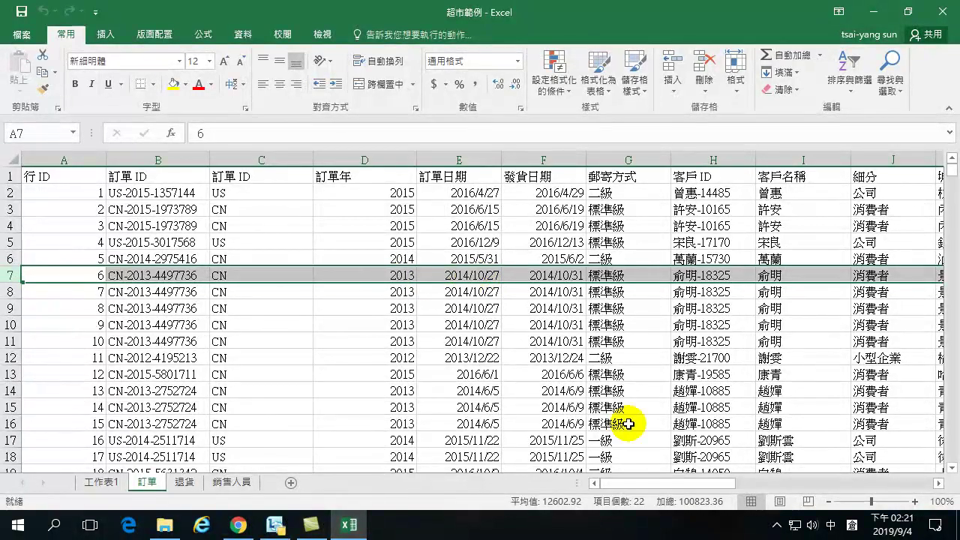
left_click_drag(650, 484, 870, 475)
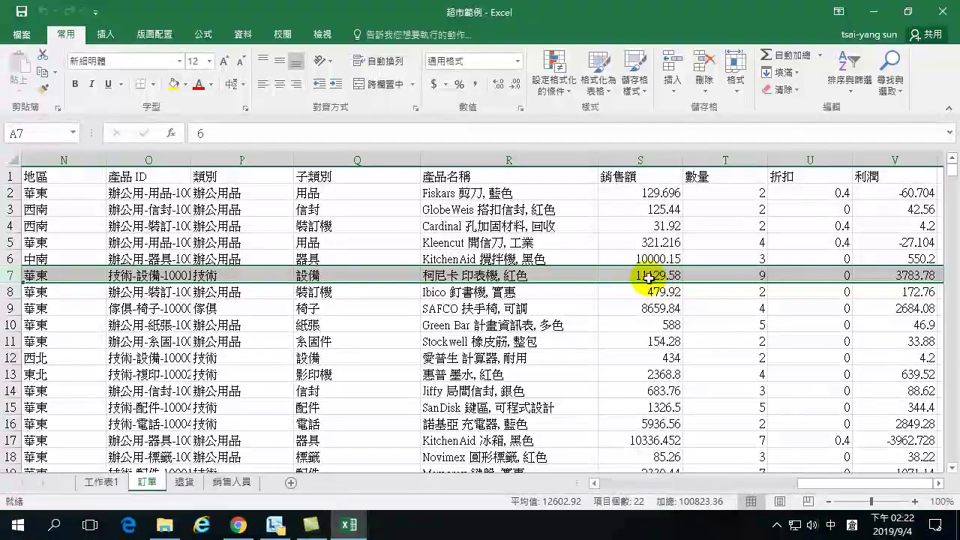
left_click(653, 274)
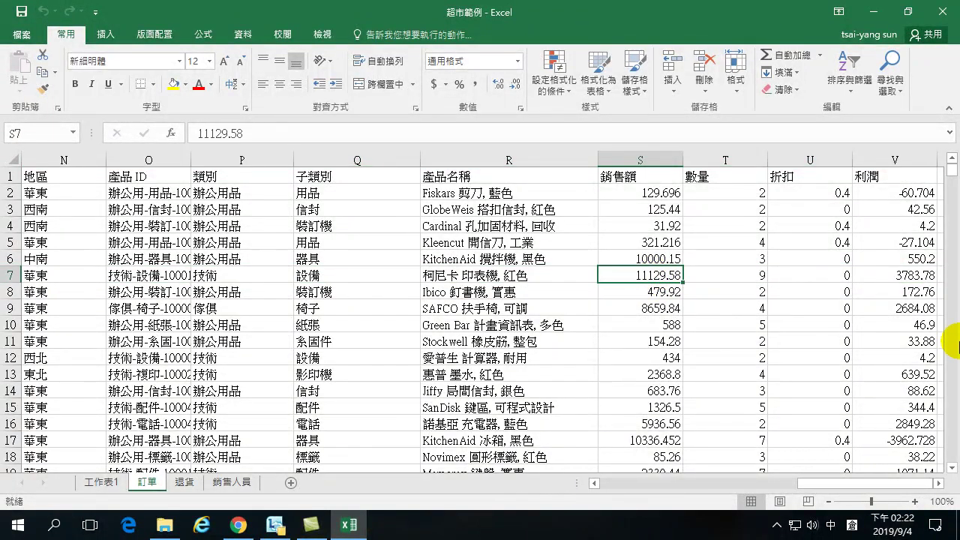
type("4000000")
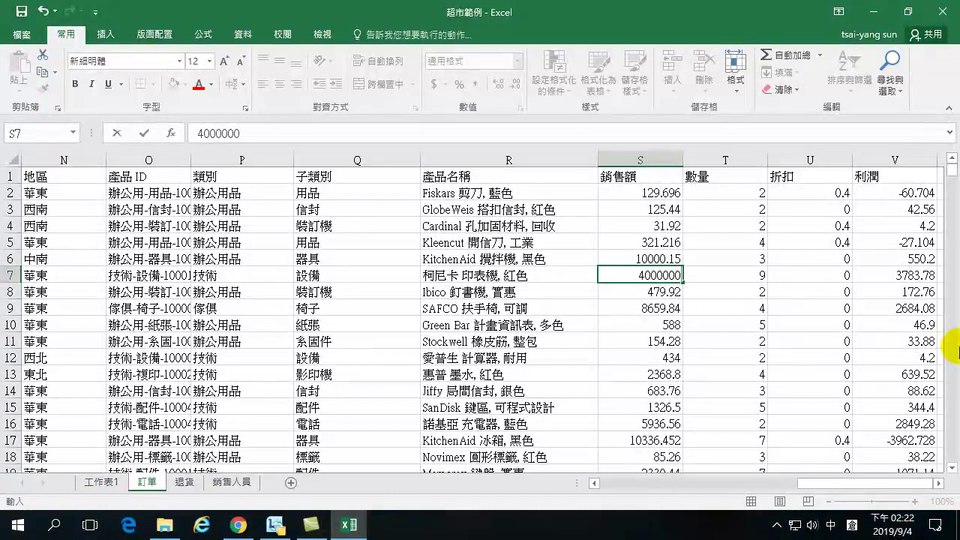
key("Return")
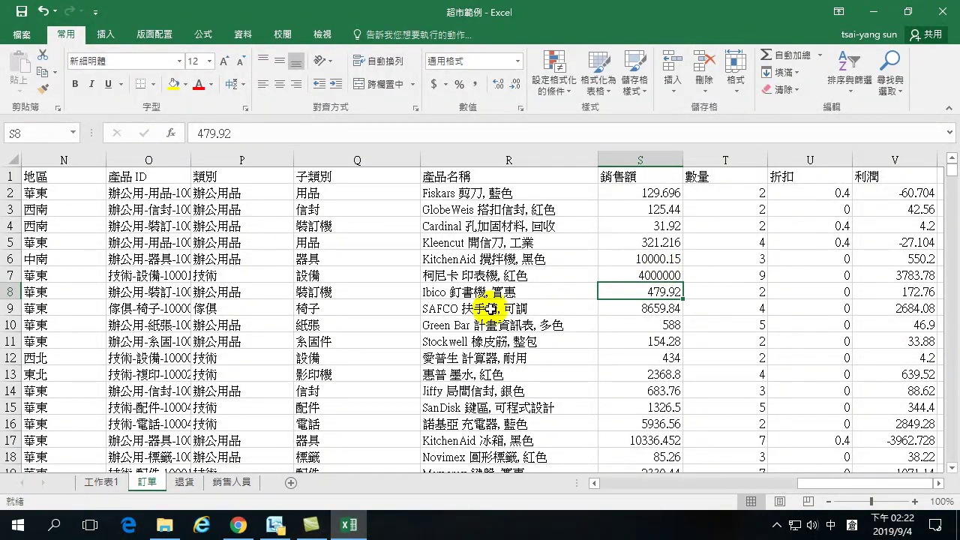
Step: Refresh the yearly sales pivot table on 工作表1 and close the 超市範例 workbook with its changes saved
left_click(102, 482)
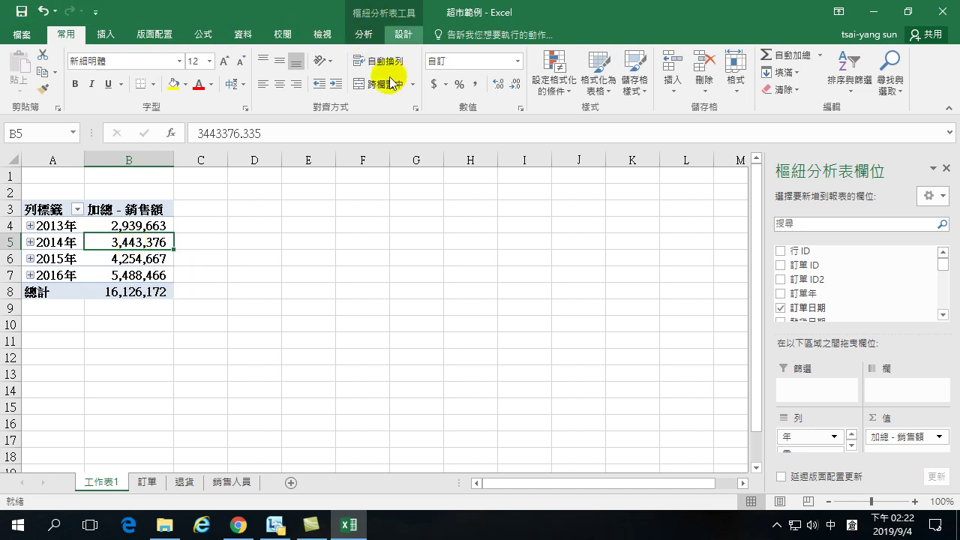
left_click(365, 37)
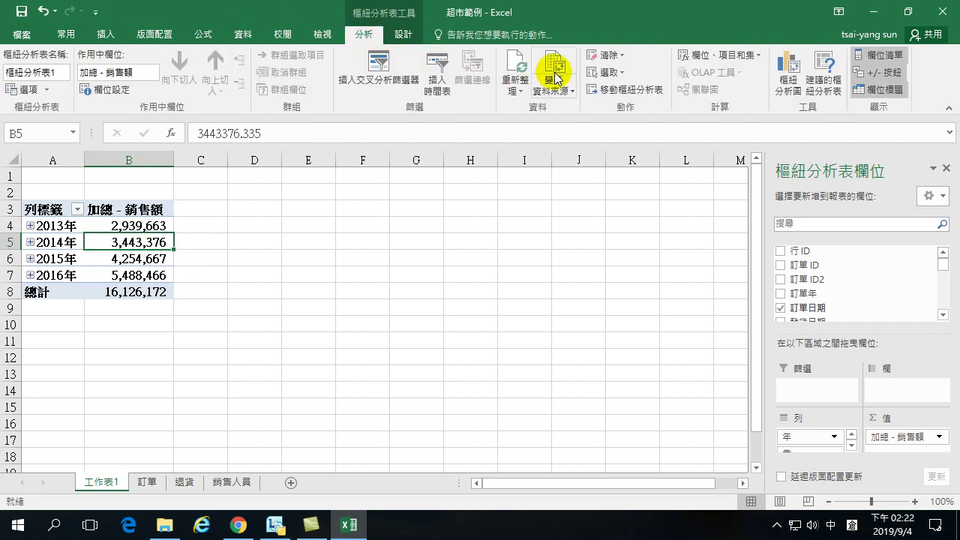
left_click(516, 60)
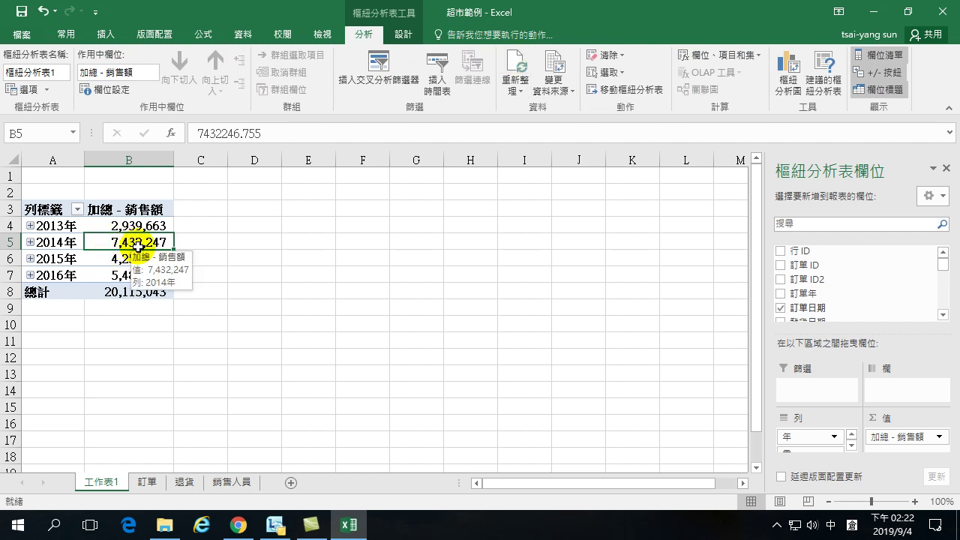
left_click(21, 10)
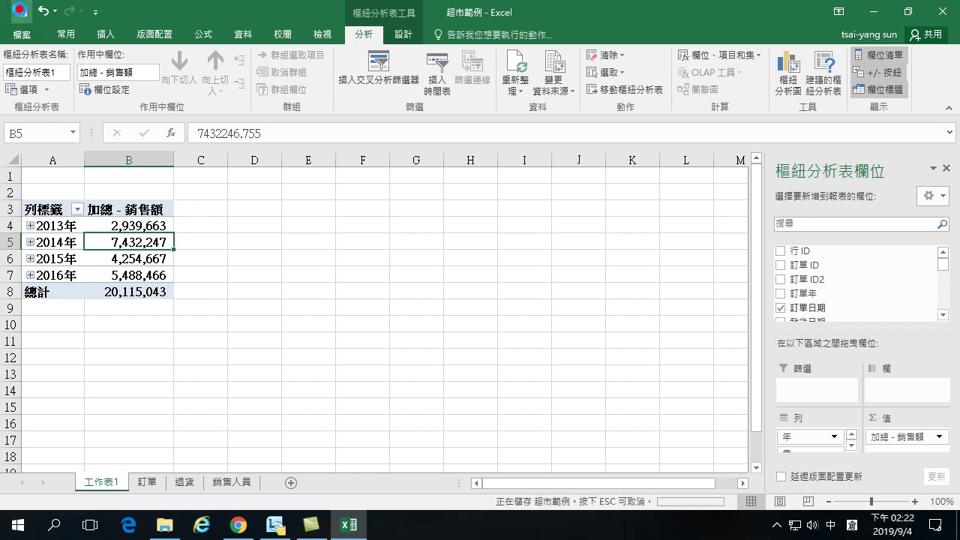
left_click(944, 9)
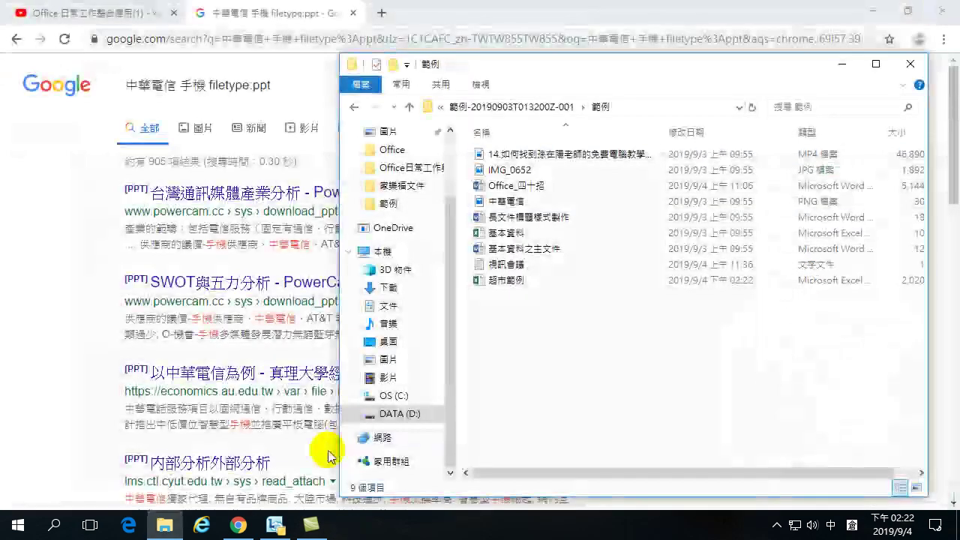
Step: Reopen the 中華電信488方案 presentation from the Office日常工作與整合應用 folder with its links updated, and show slide 4
left_click(354, 105)
left_click(354, 107)
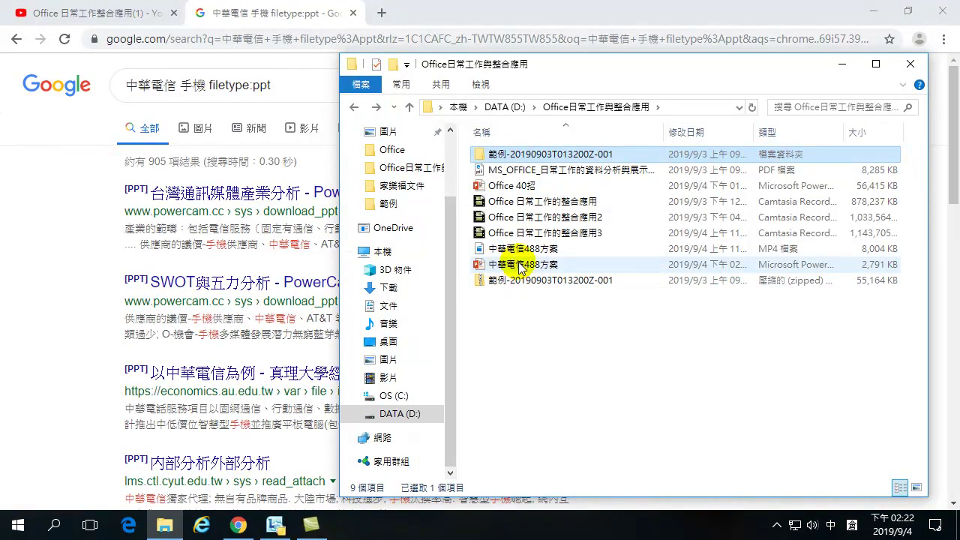
double_click(519, 266)
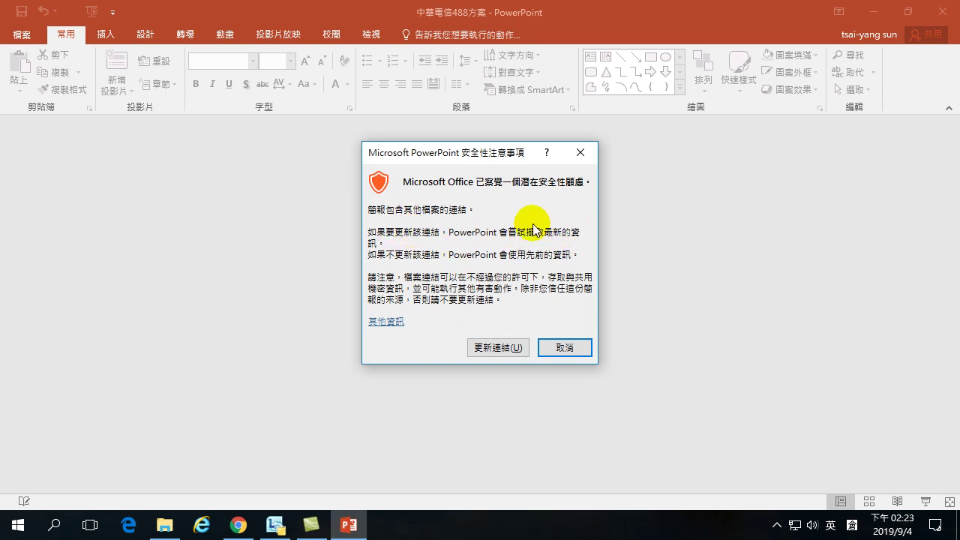
left_click(494, 348)
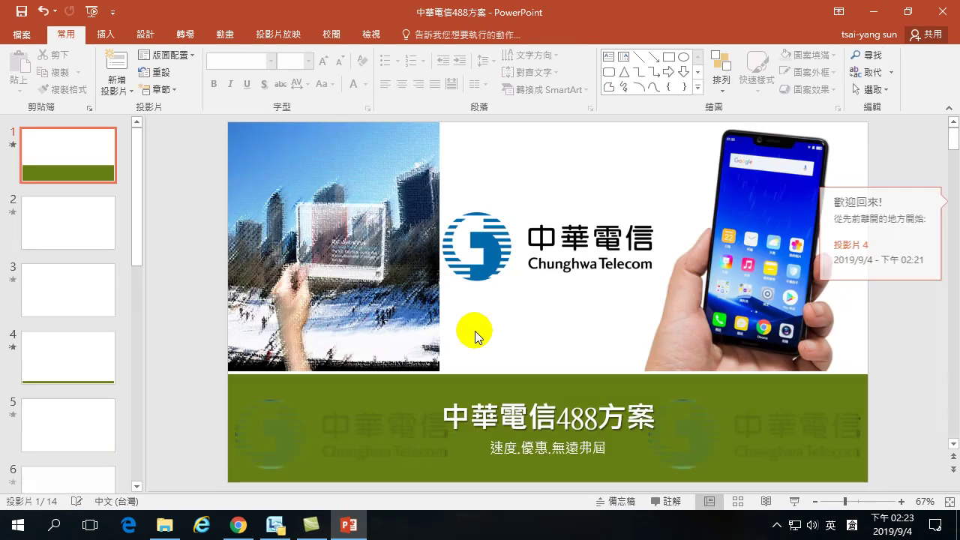
left_click(93, 365)
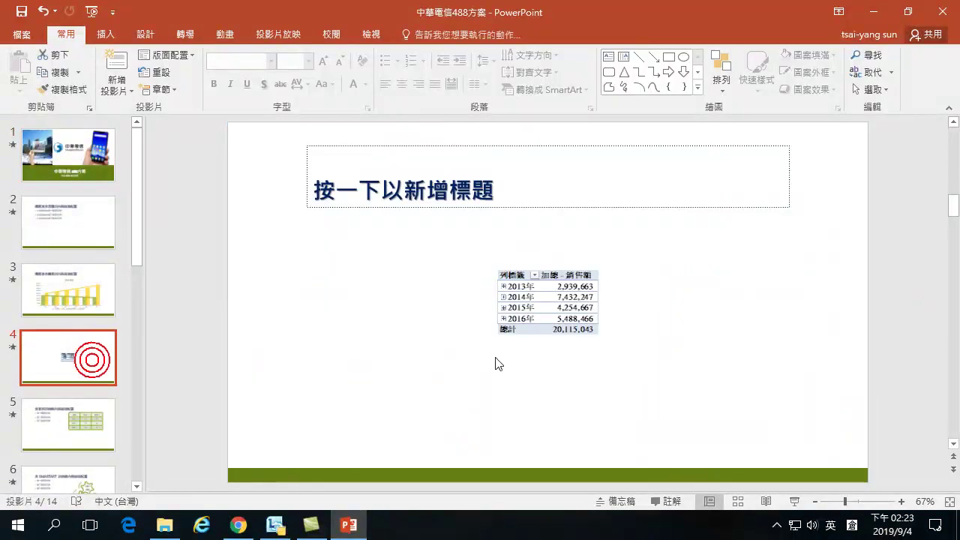
Step: Enlarge the linked sales table on slide 4 and place it below the title placeholder, filling most of the content area
left_click(521, 285)
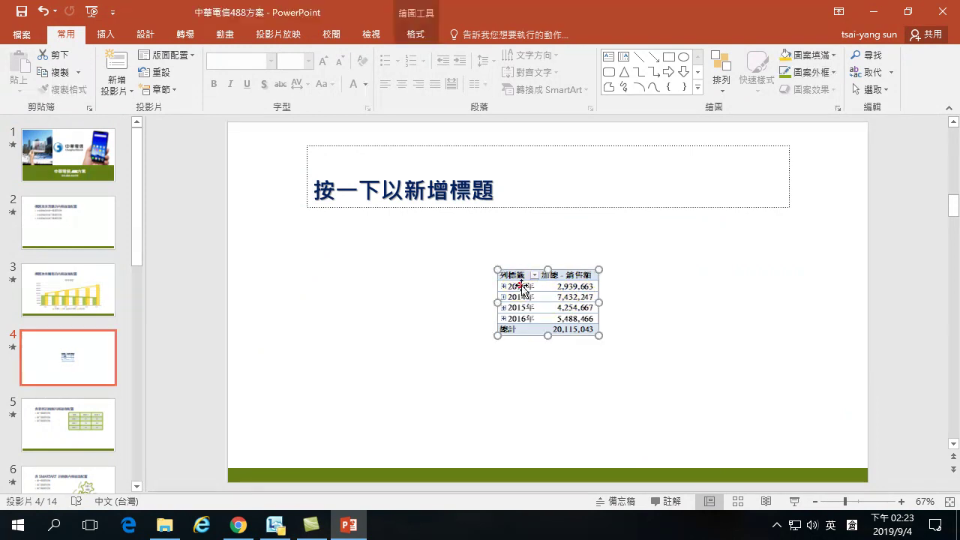
left_click_drag(498, 269, 361, 214)
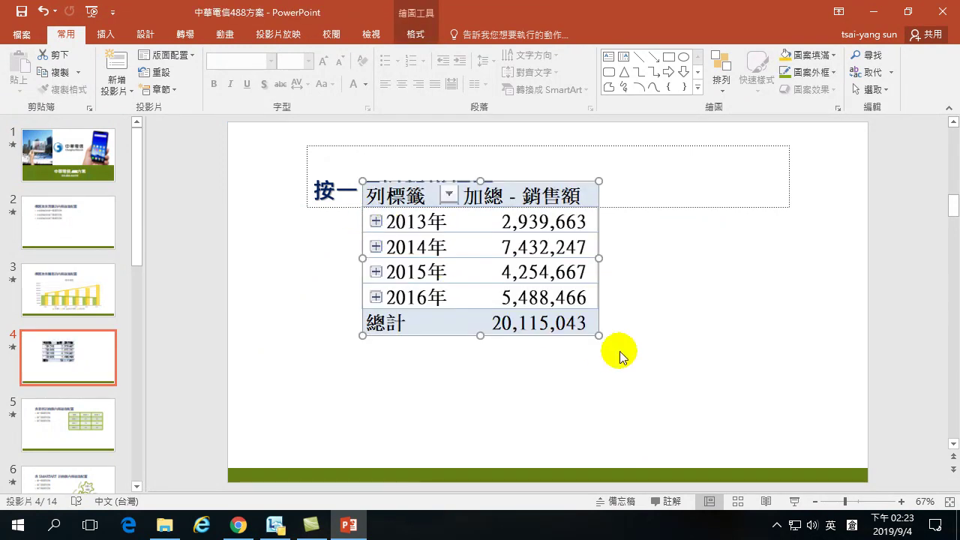
left_click_drag(599, 334, 769, 451)
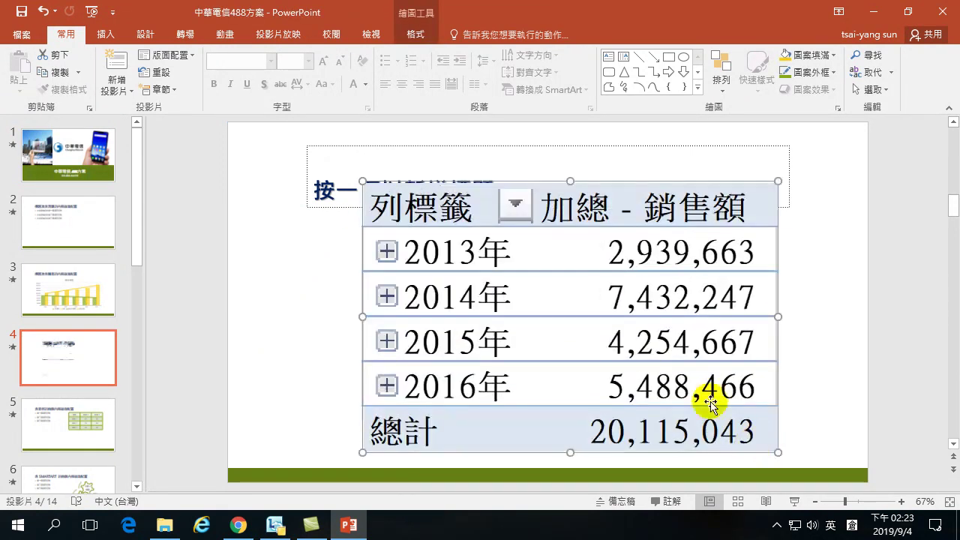
left_click_drag(361, 181, 412, 208)
left_click_drag(468, 247, 421, 252)
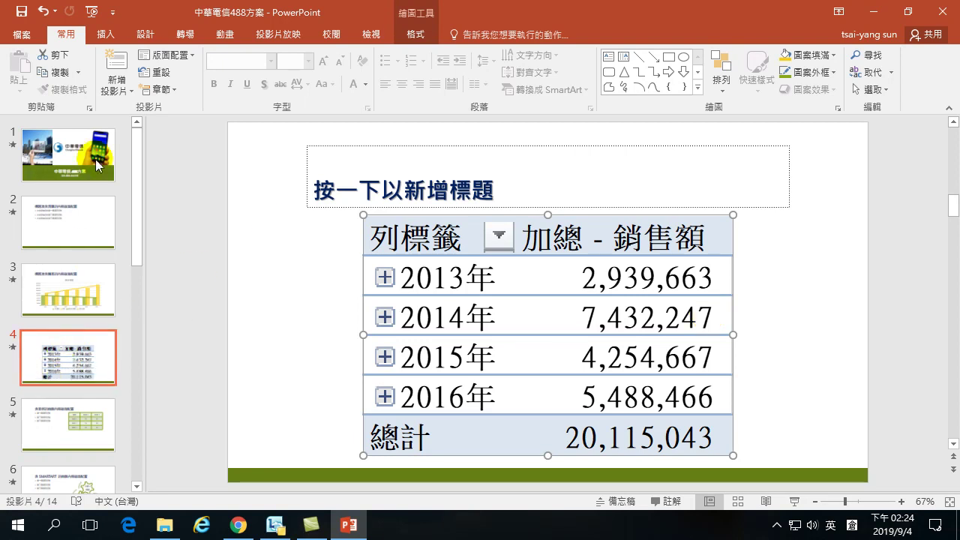
Step: Insert a new title-and-content slide after slide 4
left_click(120, 66)
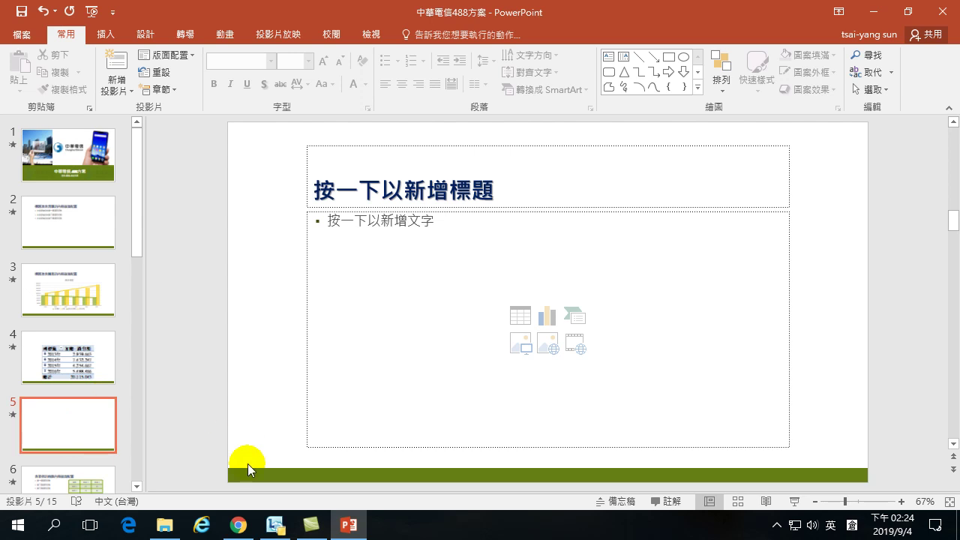
Step: Show slide 4 and look at the commands available for the linked sales table
left_click(79, 377)
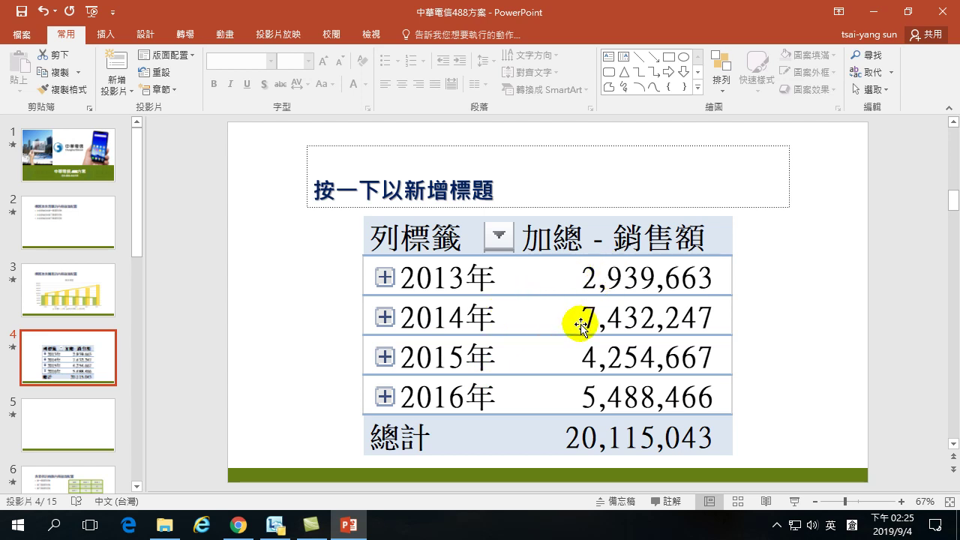
right_click(648, 327)
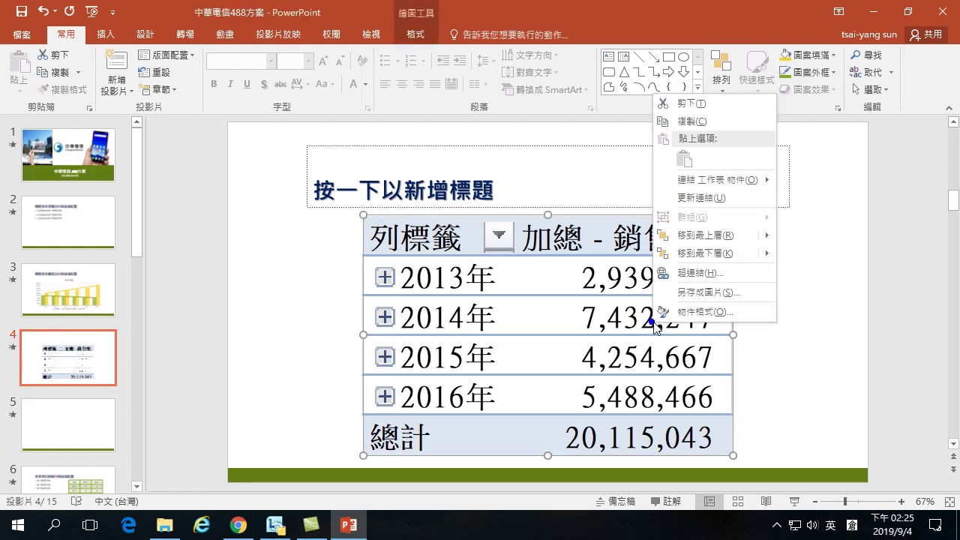
left_click(786, 339)
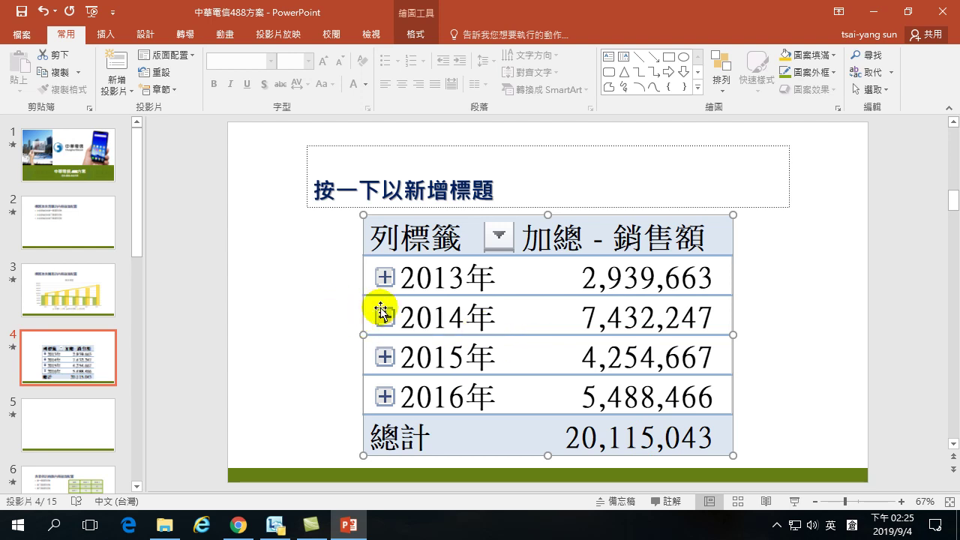
left_click(113, 31)
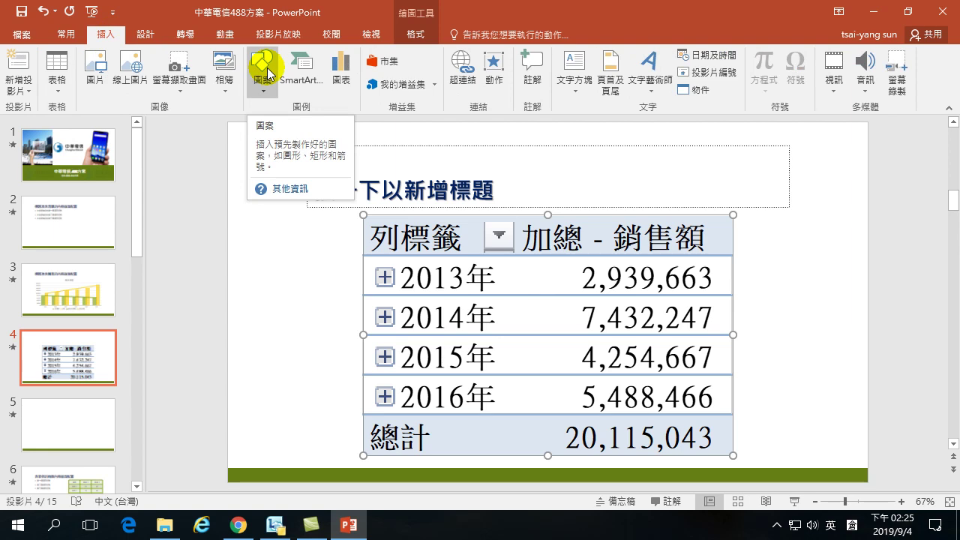
Step: Enter 各年銷售統計 as the title of slide 4
left_click(454, 194)
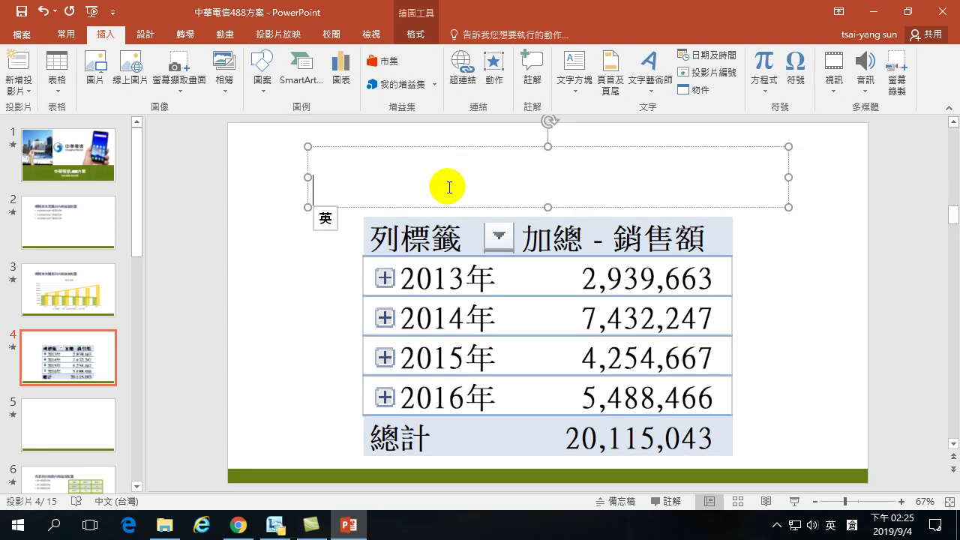
type("HE")
key("BackSpace")
key("BackSpace")
key("shift")
type("her")
key("space")
type("oq")
key("space")
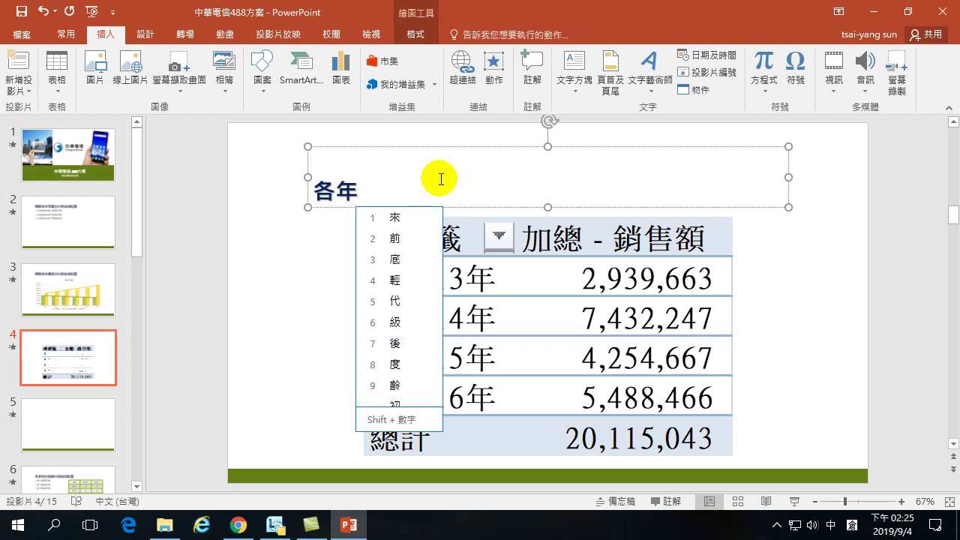
type("cfb")
key("space")
type("ogr")
key("space")
type("vfyiu")
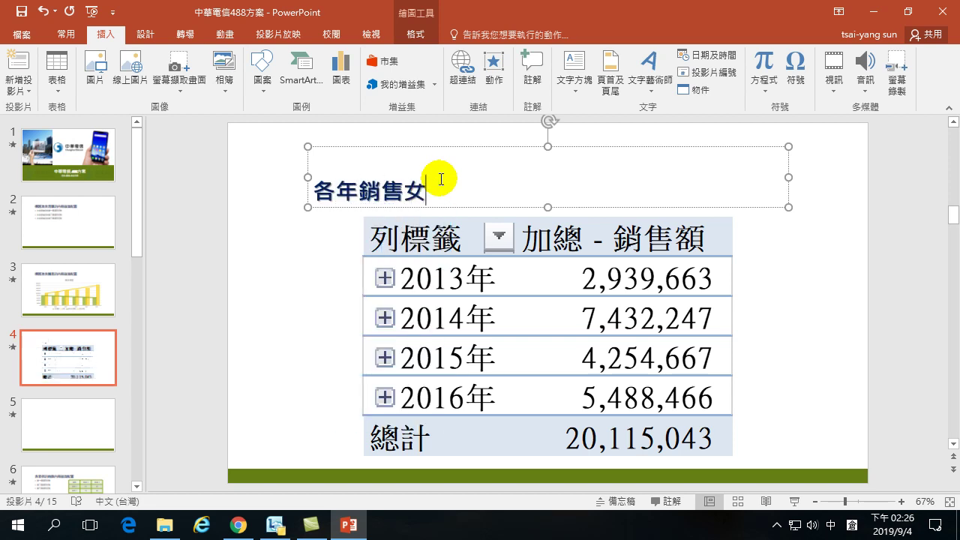
key("space")
type("yrj")
key("space")
key("Escape")
key("shift")
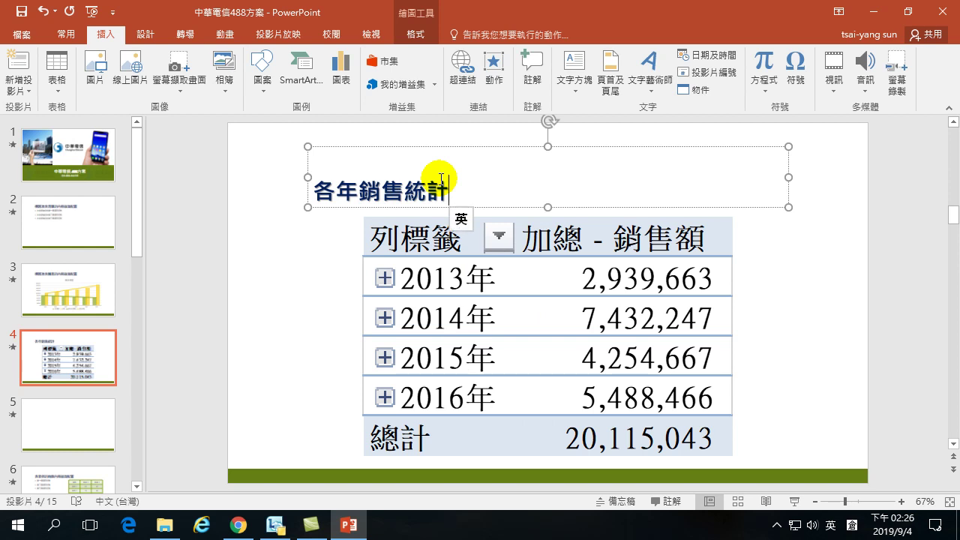
Step: Draw a rounded rectangle about 20.5 cm wide and 2.8 cm high over the 2014年 row of the sales table
left_click(103, 36)
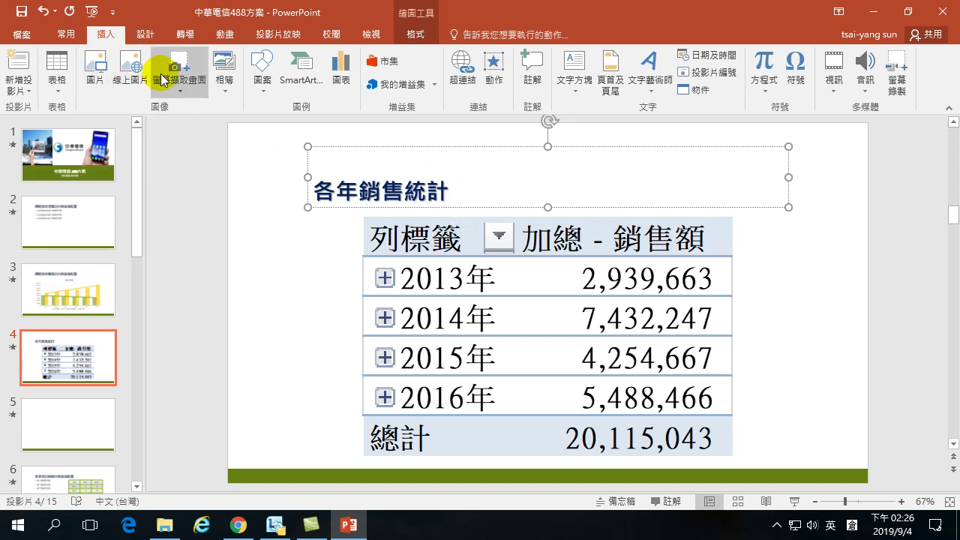
left_click(259, 66)
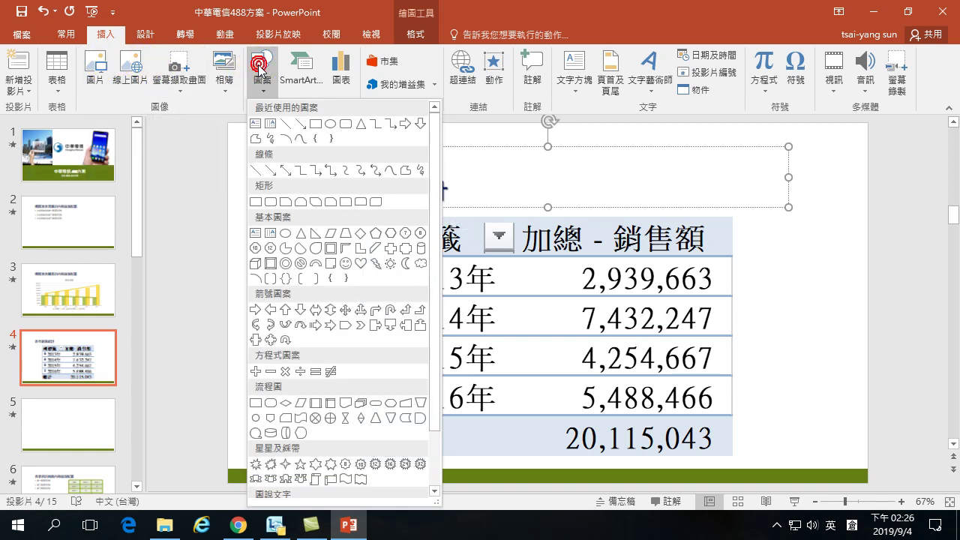
left_click(353, 127)
left_click_drag(354, 289, 741, 341)
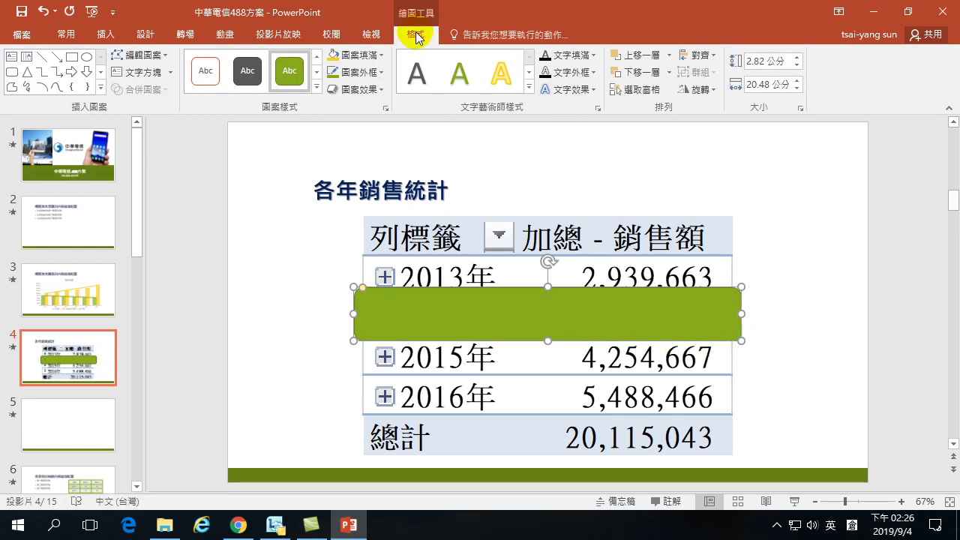
Step: Remove the rounded rectangle's fill and give it a red outline 3 points wide
left_click(358, 58)
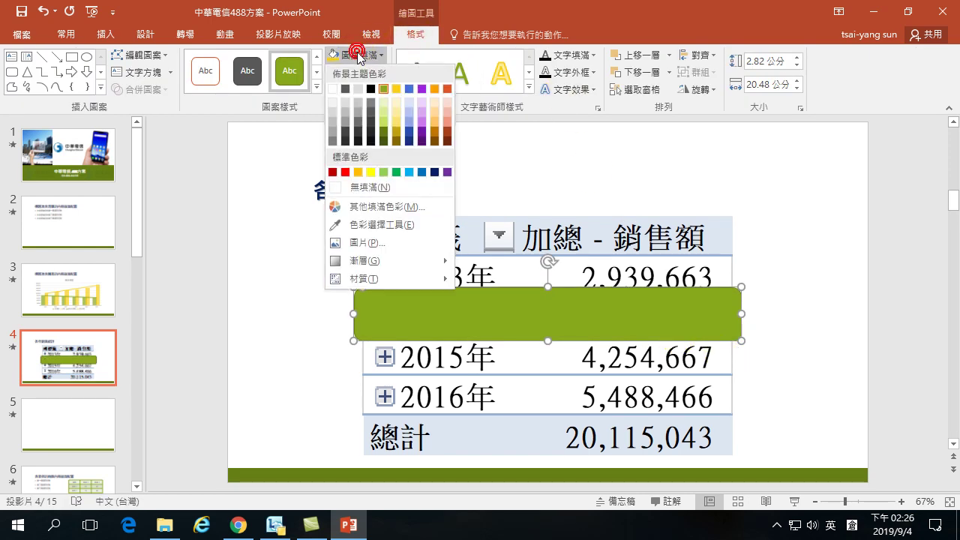
left_click(364, 188)
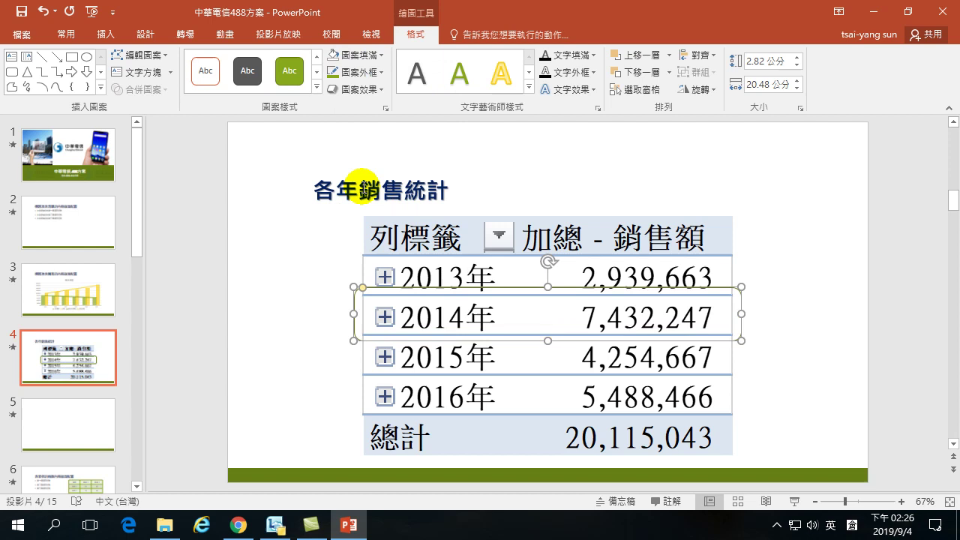
left_click(357, 72)
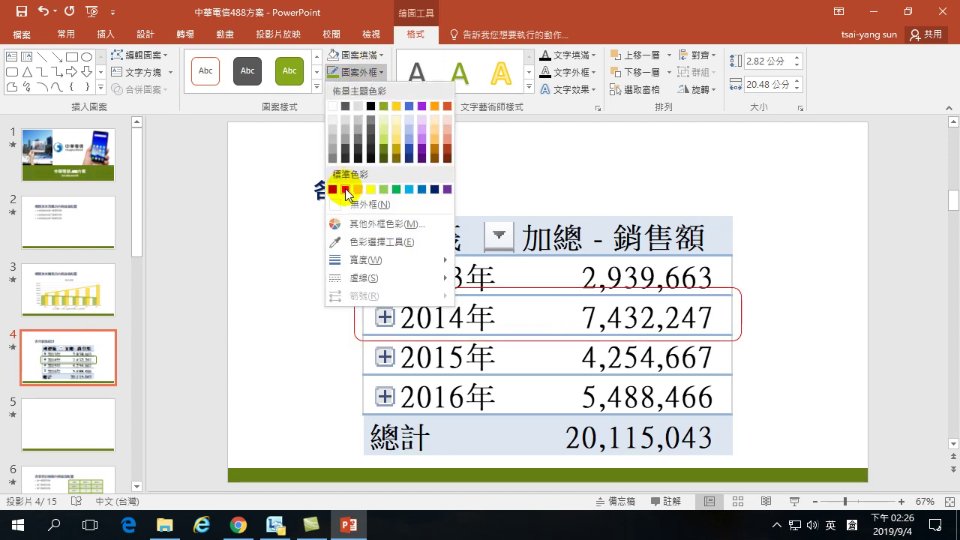
left_click(346, 191)
left_click(375, 78)
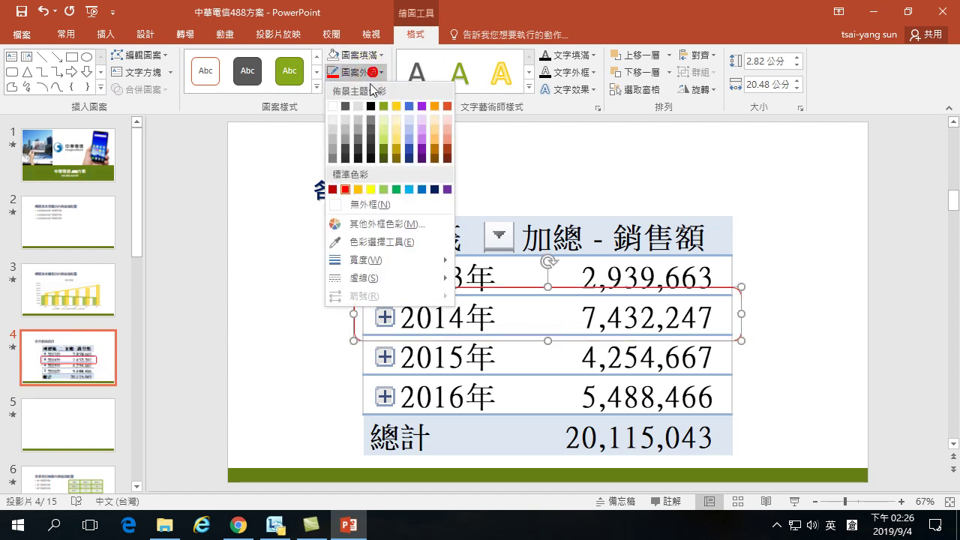
mouse_move(367, 258)
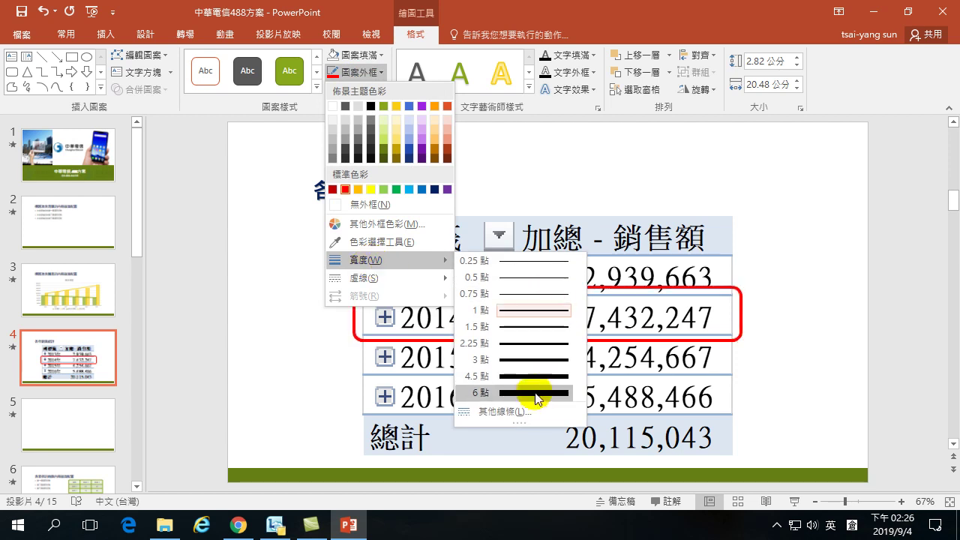
left_click(506, 361)
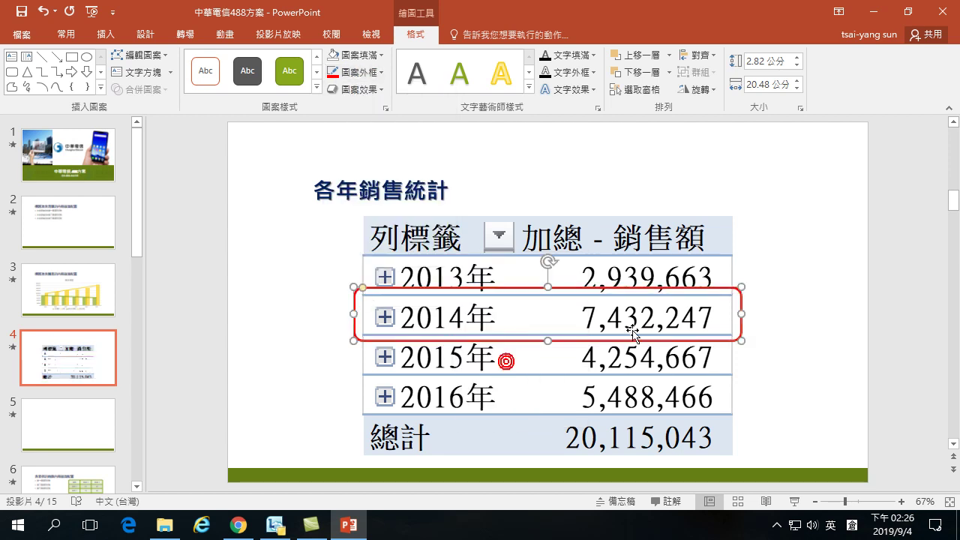
left_click(899, 277)
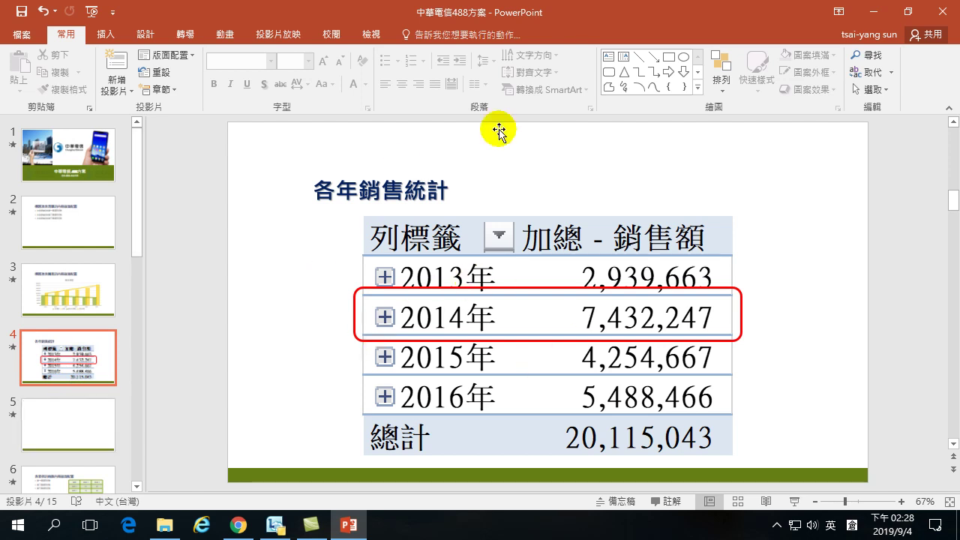
Step: Show the empty slide 5 and open the 超市範例 workbook from the 範例 folder inside 範例-20190903T013200Z-001
left_click(100, 435)
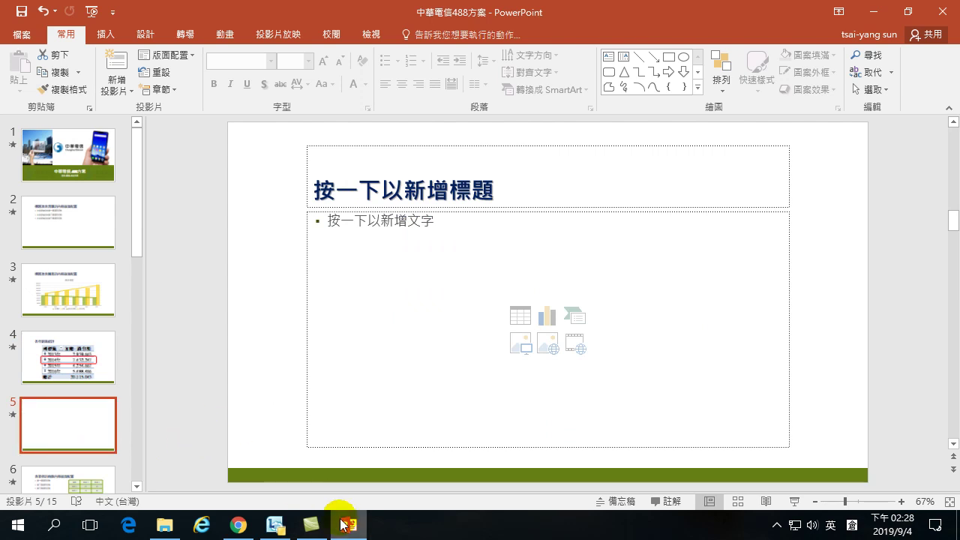
mouse_move(165, 525)
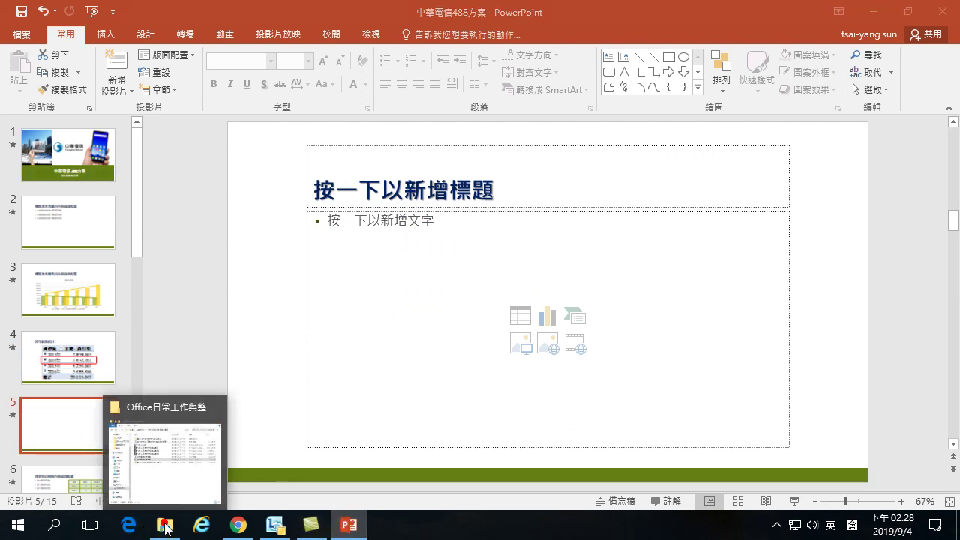
left_click(180, 466)
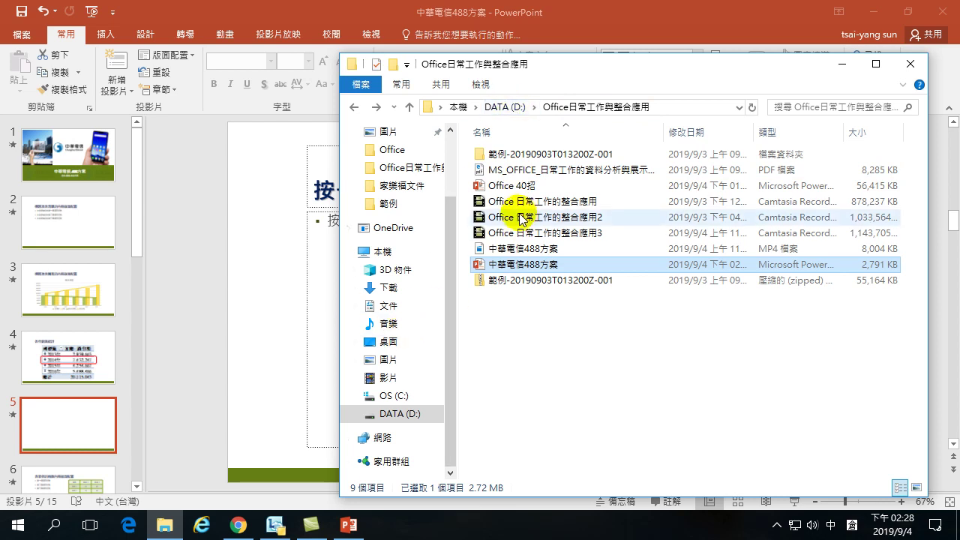
left_click(504, 156)
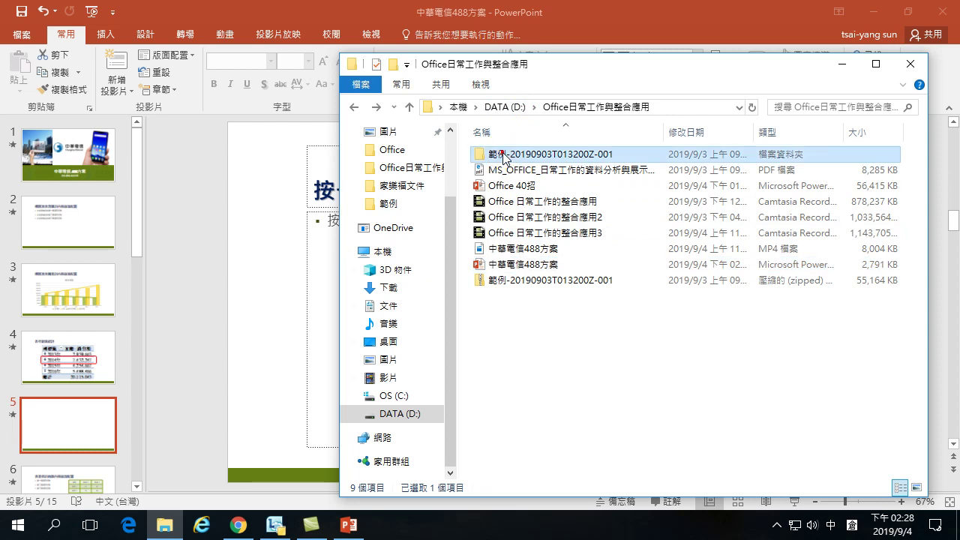
double_click(504, 156)
double_click(505, 156)
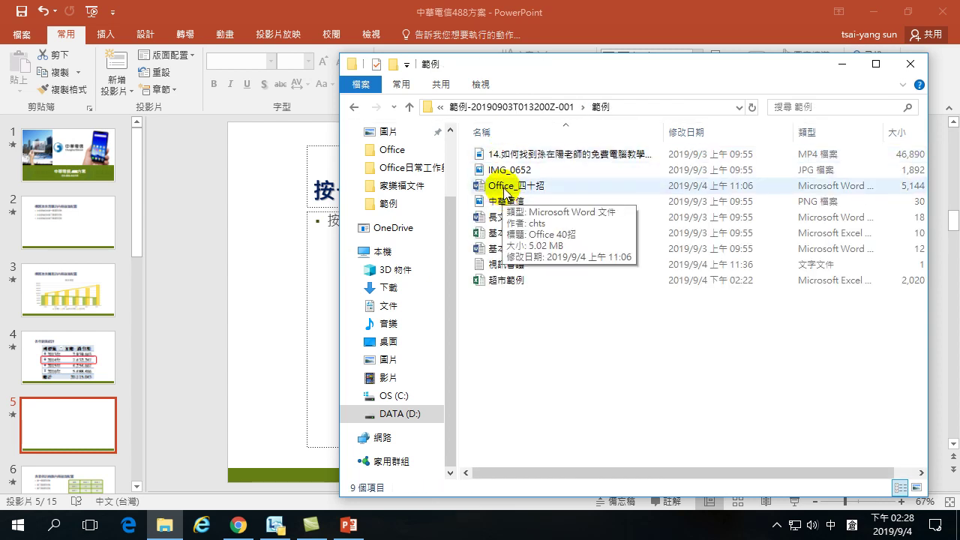
left_click(504, 280)
double_click(504, 279)
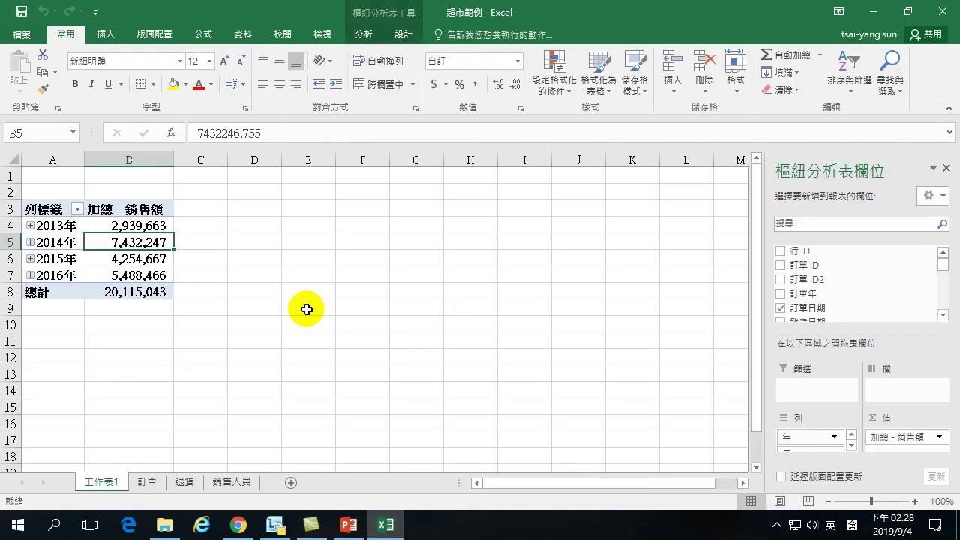
left_click(143, 242)
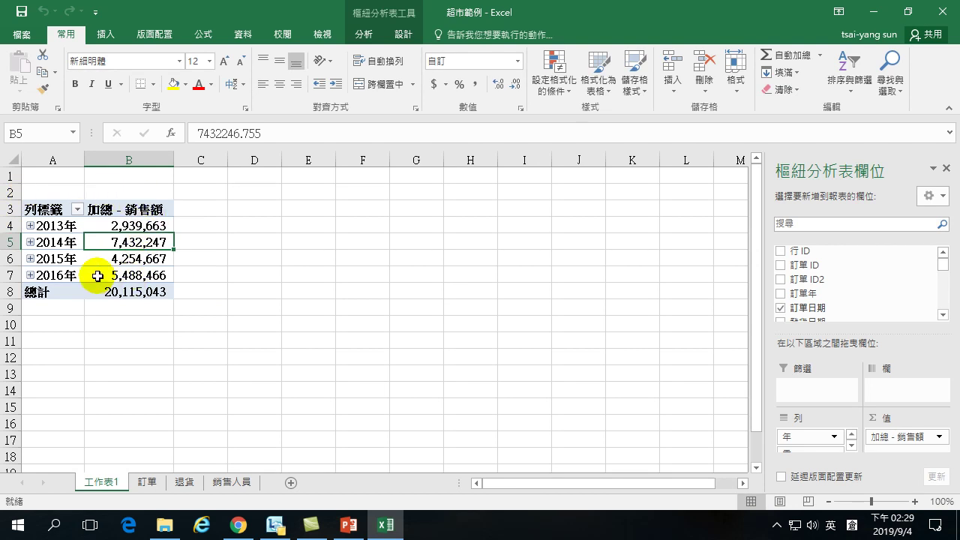
left_click(364, 33)
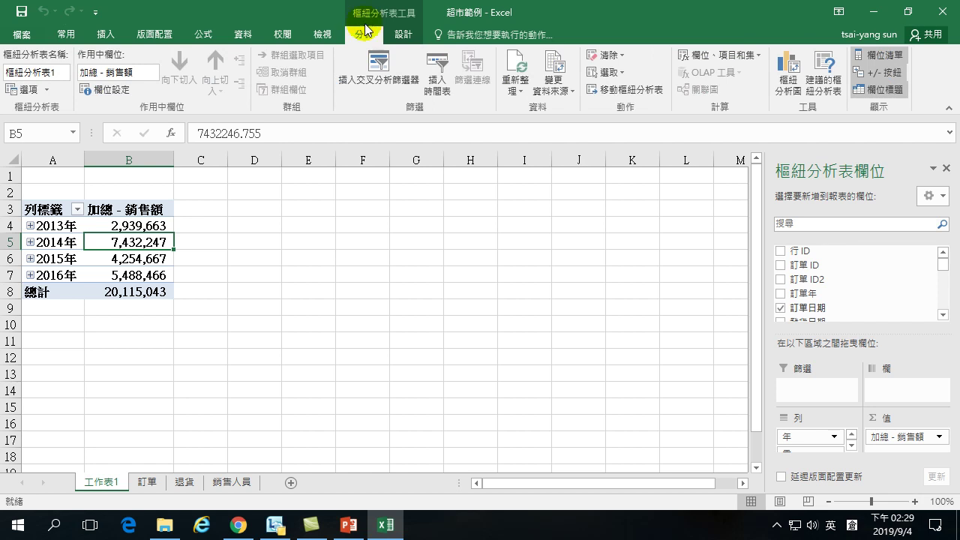
left_click(129, 275)
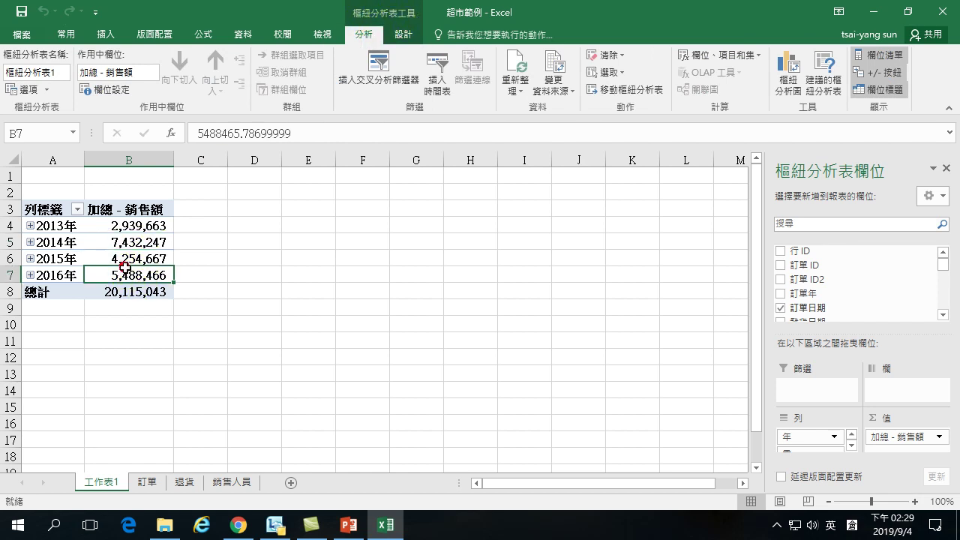
left_click(307, 321)
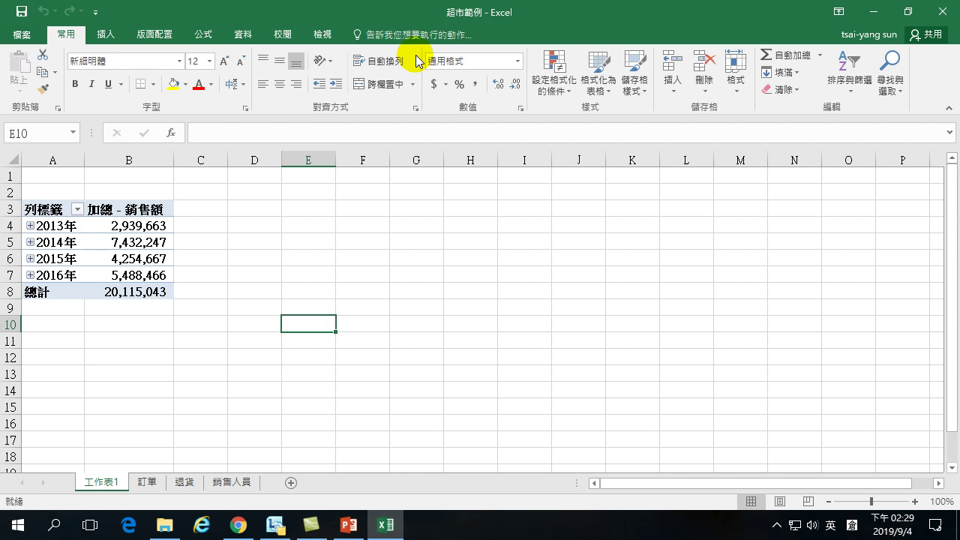
Step: Insert a clustered column PivotChart (群組直條圖) from the yearly sales pivot table on 工作表1 and move it slightly upward beside the table
left_click(139, 242)
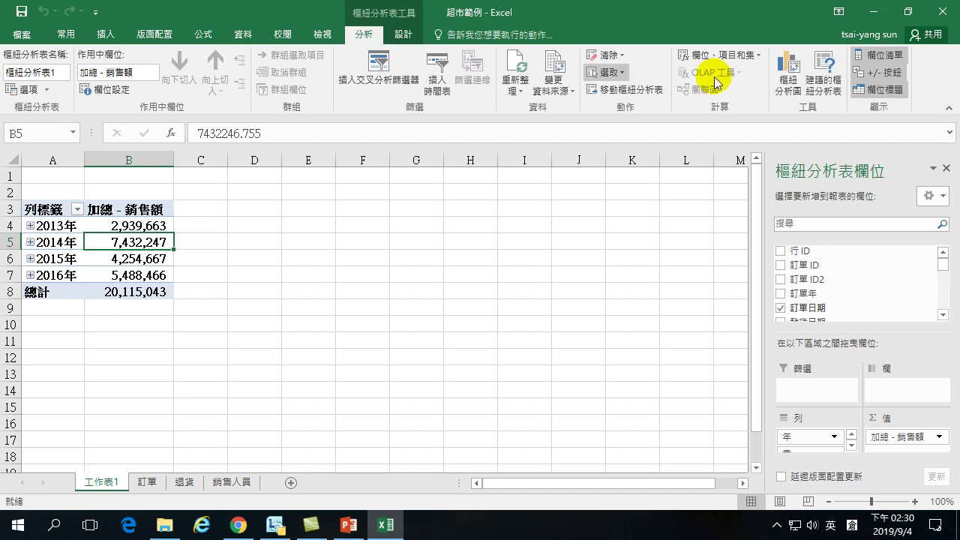
left_click(785, 72)
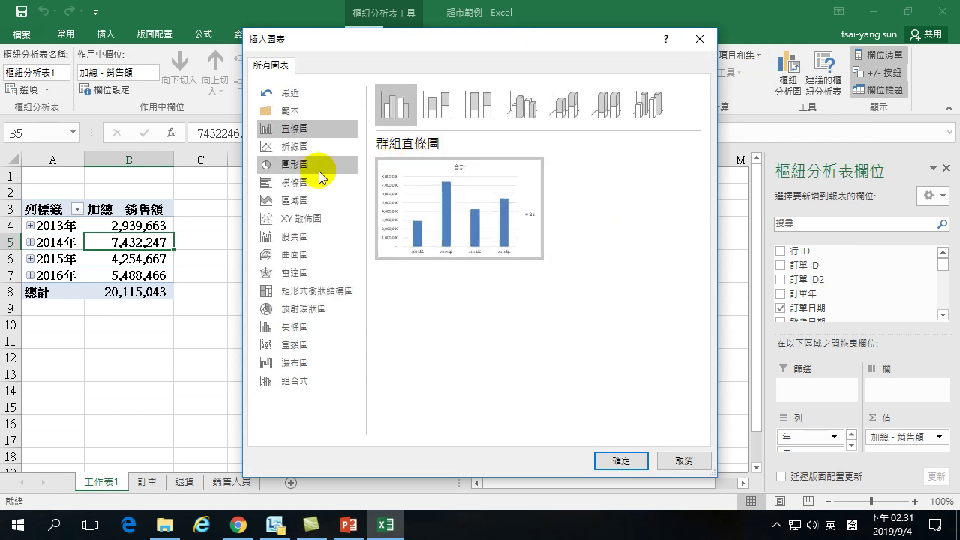
left_click(681, 459)
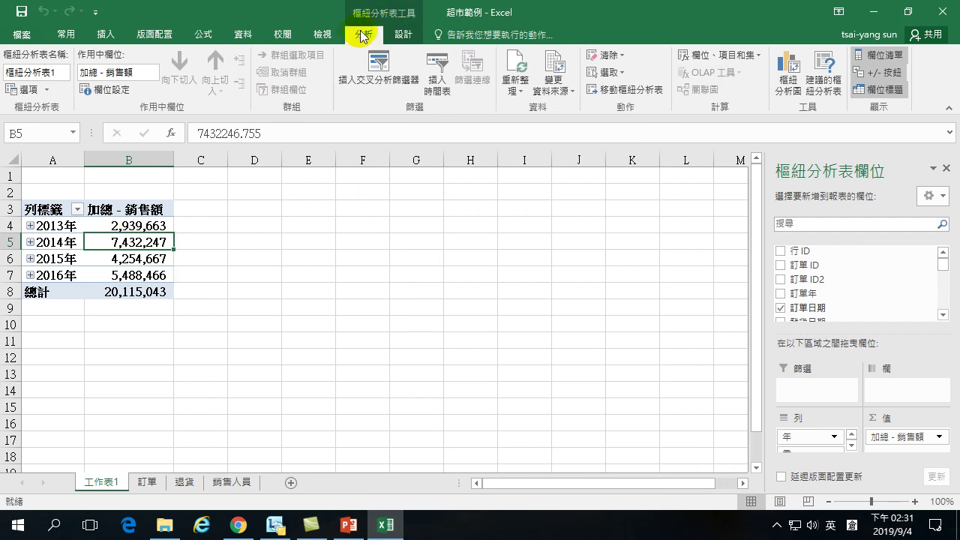
left_click(790, 63)
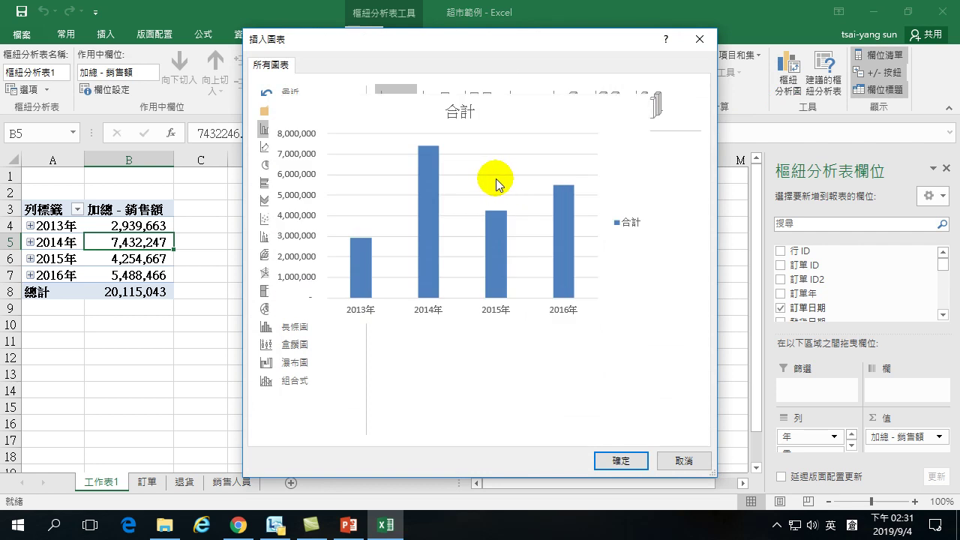
mouse_move(540, 244)
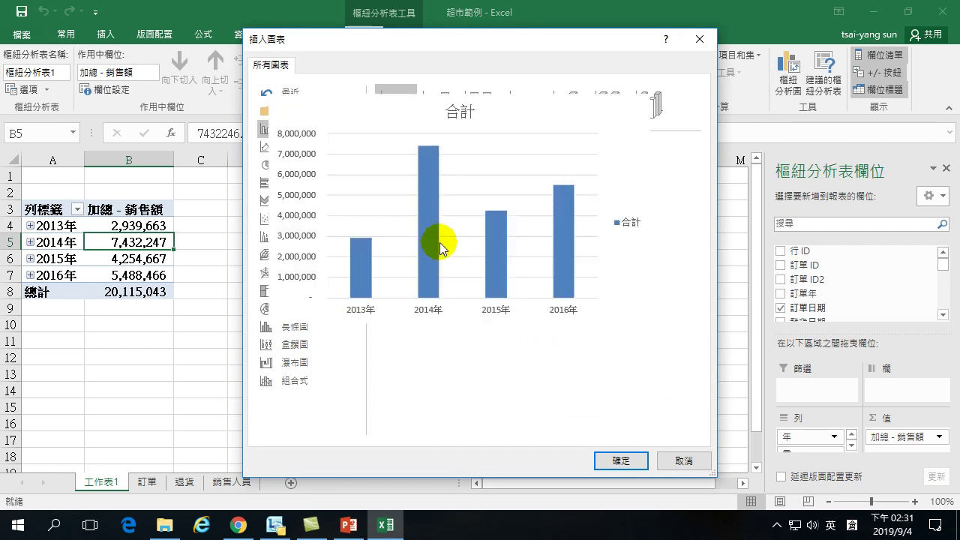
left_click(621, 459)
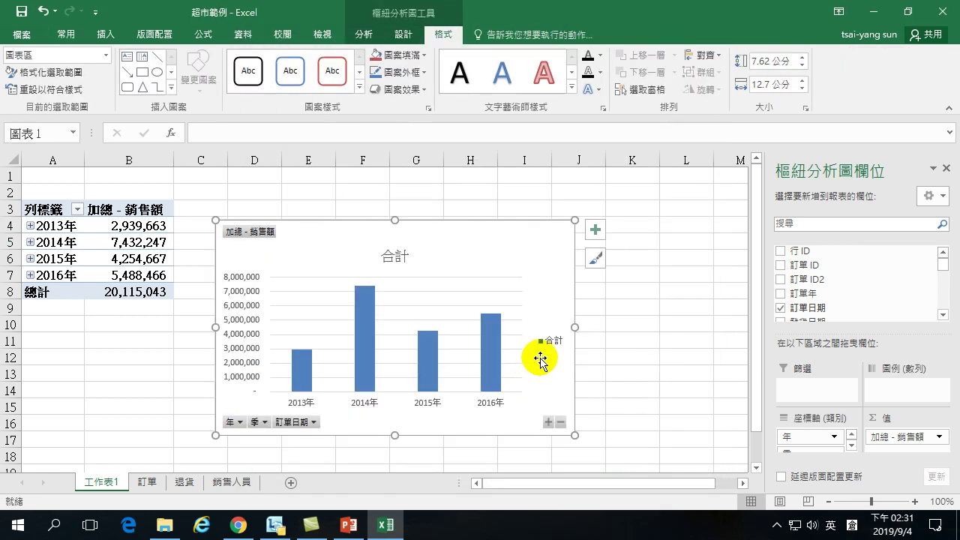
left_click_drag(500, 238, 498, 215)
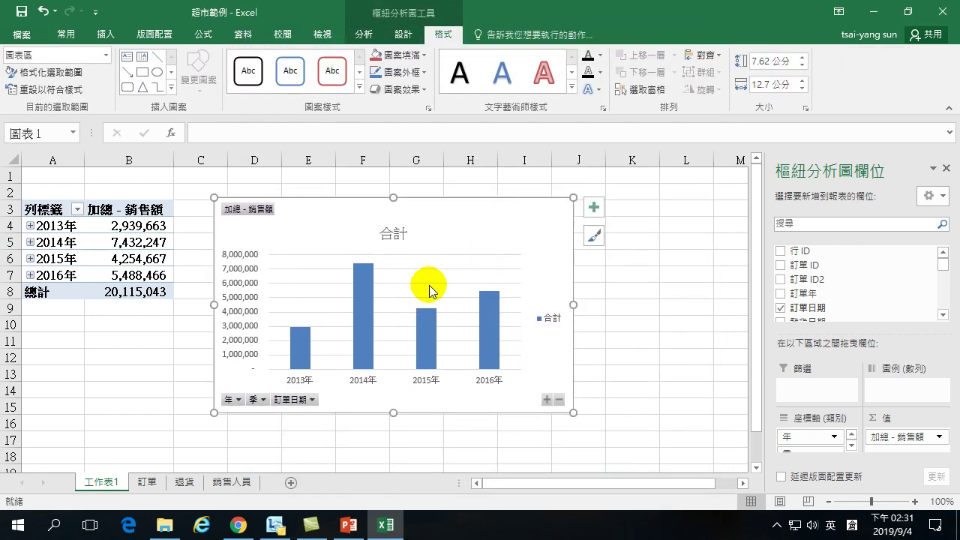
Step: Try several chart styles on the PivotChart and apply the dark-background style with glossy blue columns and data labels
left_click(401, 35)
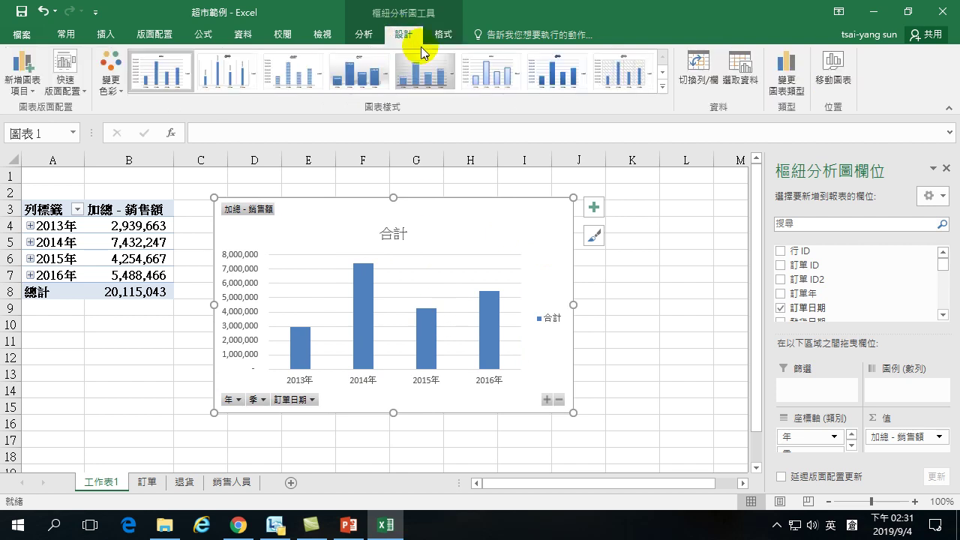
left_click(348, 70)
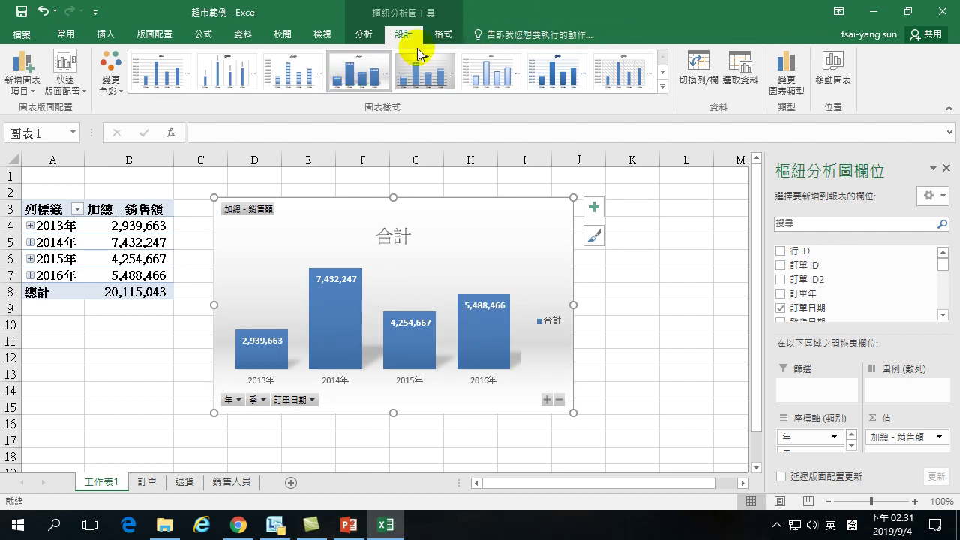
left_click(617, 72)
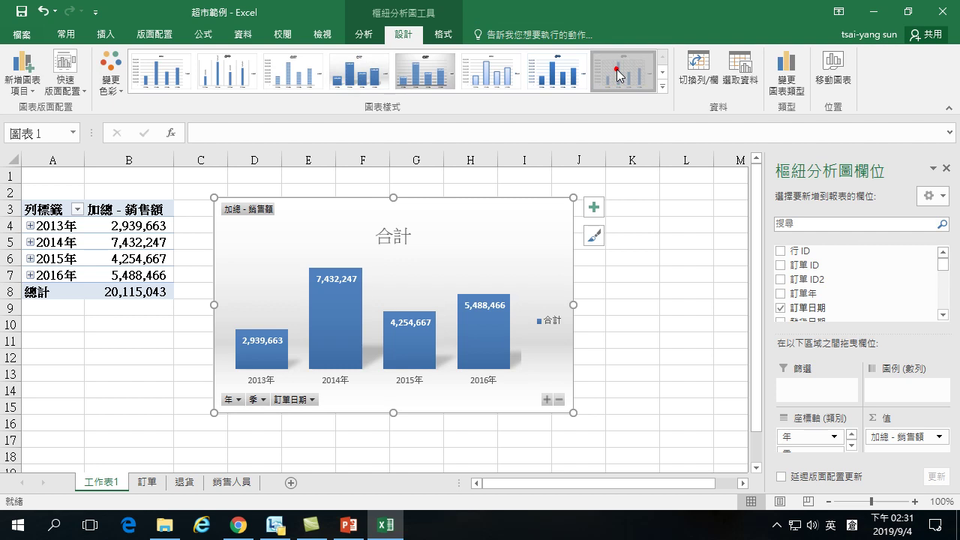
left_click(555, 72)
left_click(562, 72)
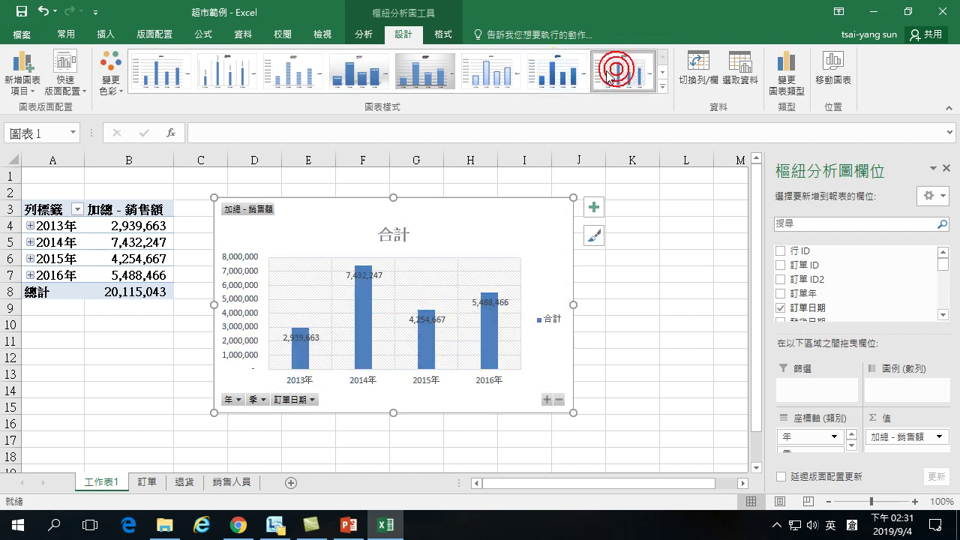
left_click(608, 75)
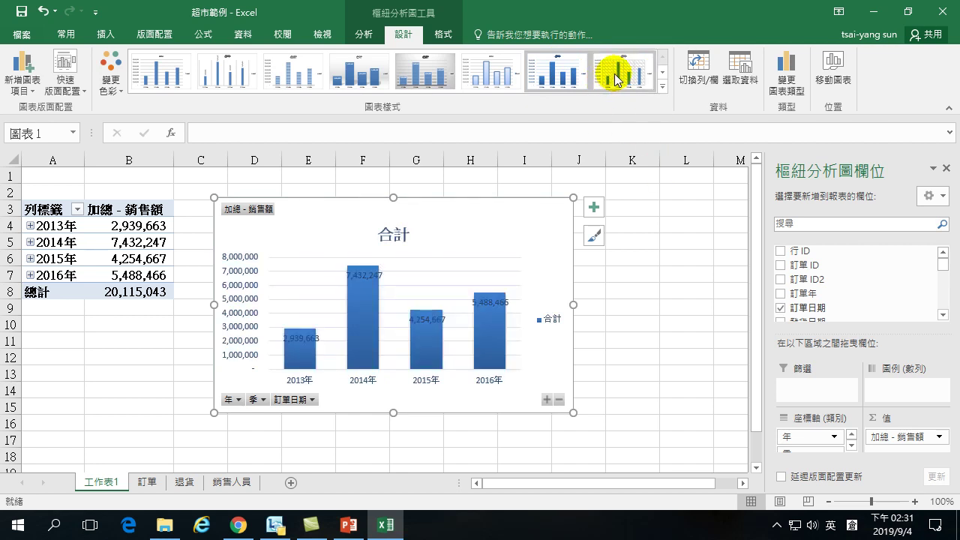
left_click(617, 75)
left_click(662, 72)
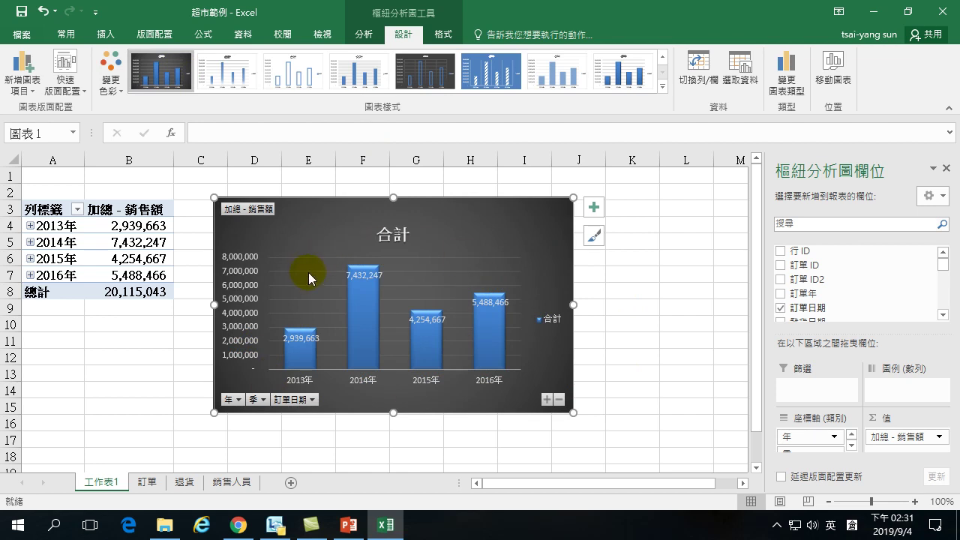
Step: Copy the dark-styled yearly sales PivotChart to the clipboard
mouse_move(375, 350)
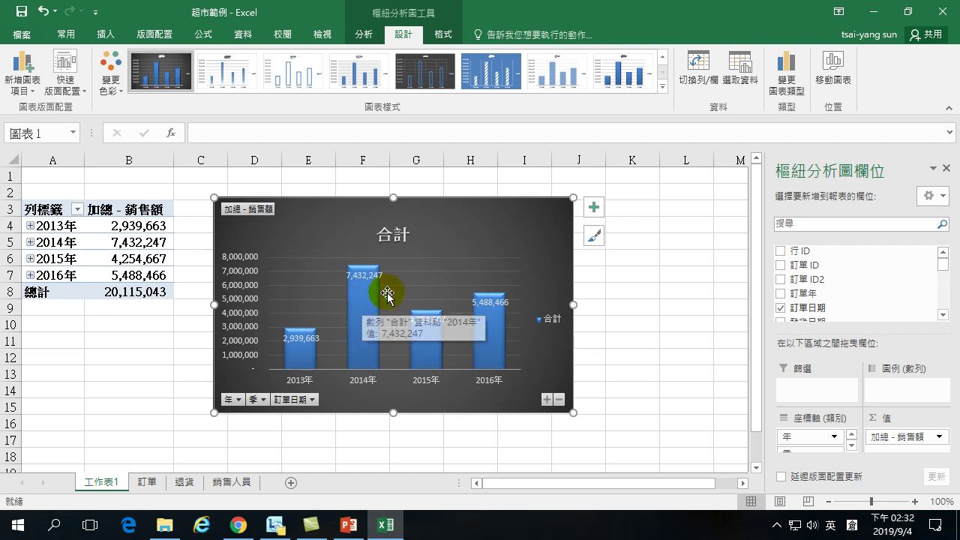
left_click(426, 316)
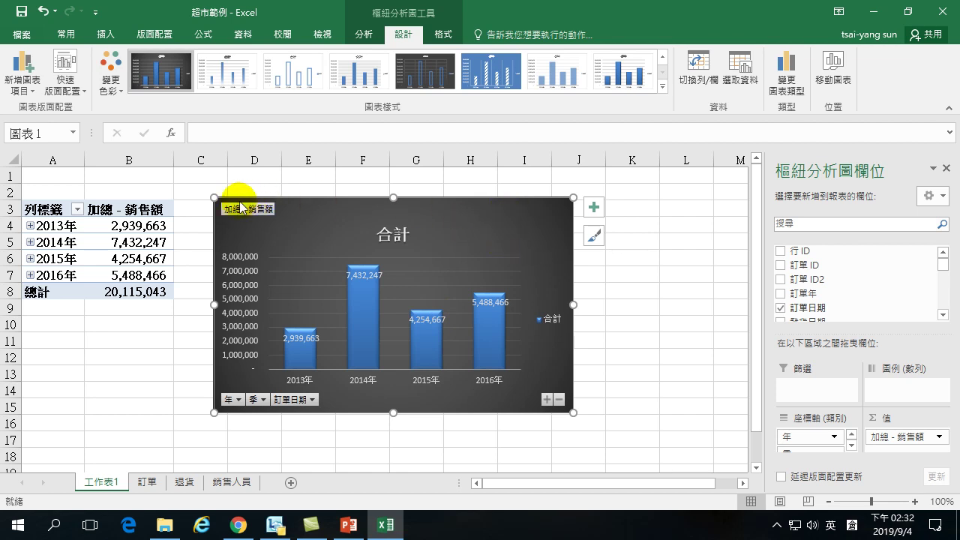
mouse_move(377, 320)
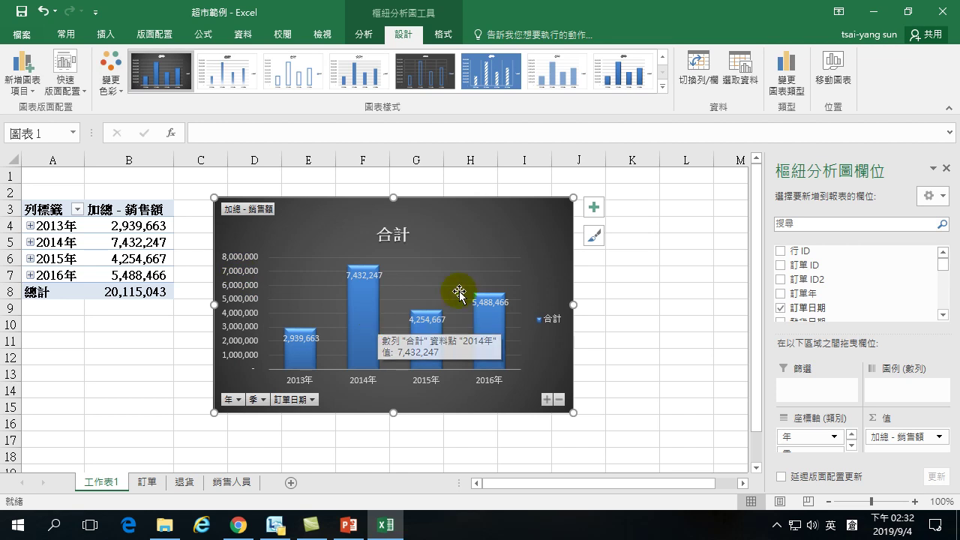
left_click(66, 36)
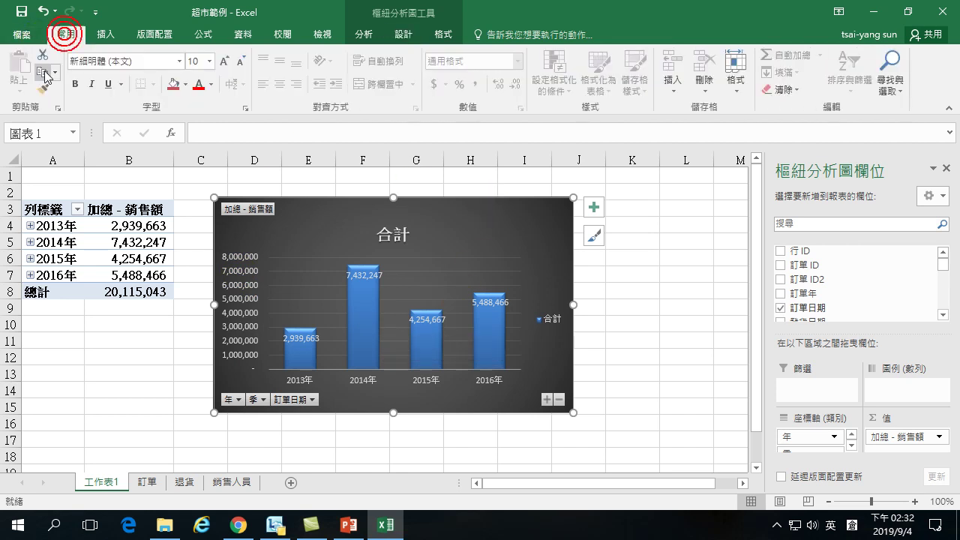
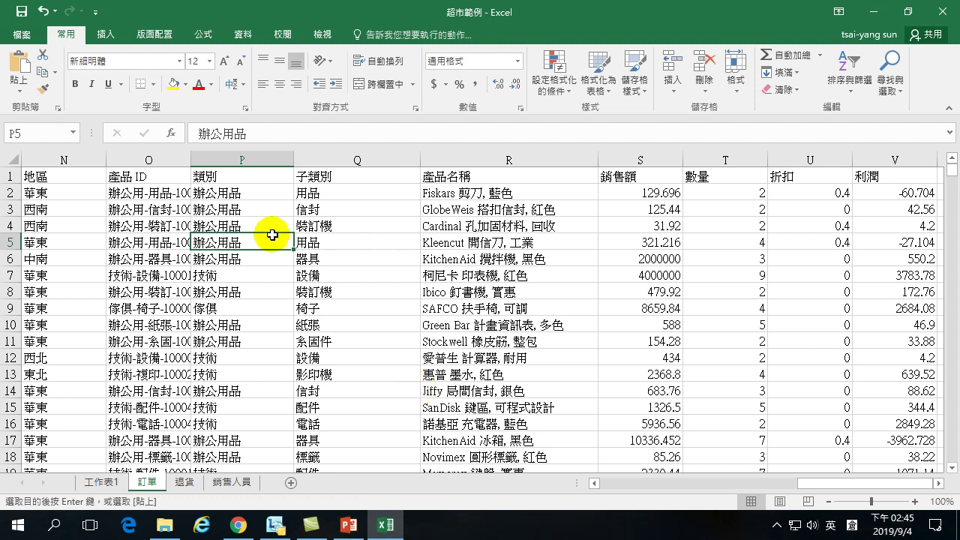
Step: Review the columns of the 訂單 sheet and examine which product groups occur under 類別
left_click(220, 208)
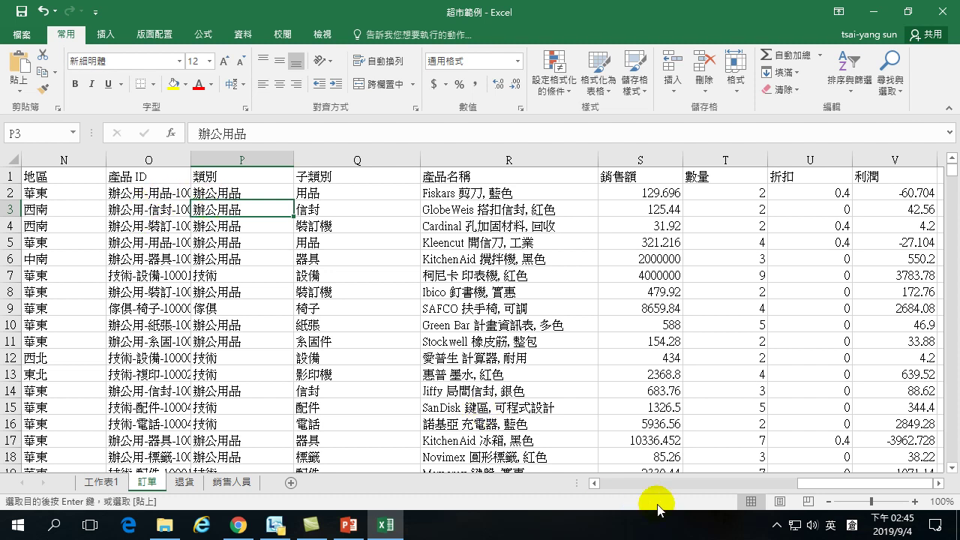
left_click_drag(799, 485, 605, 484)
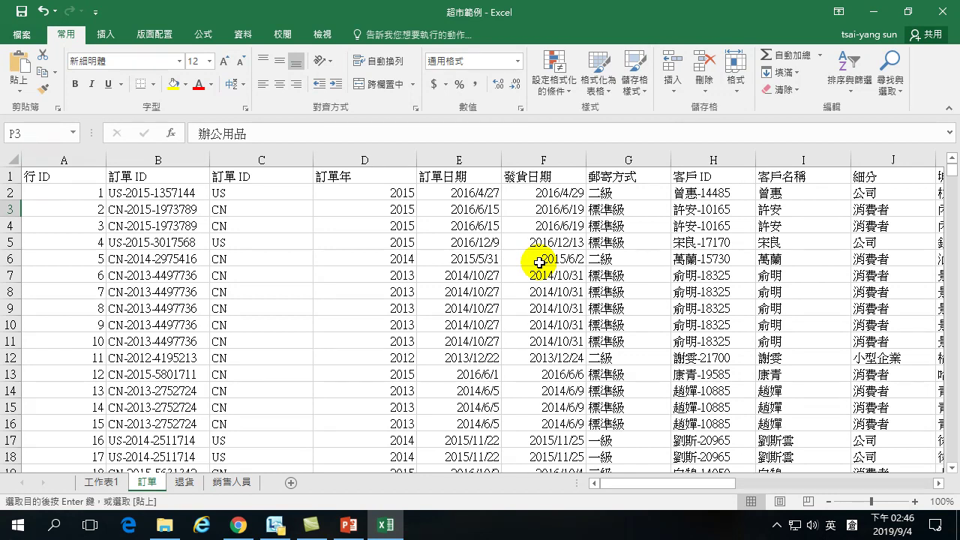
left_click_drag(688, 484, 772, 483)
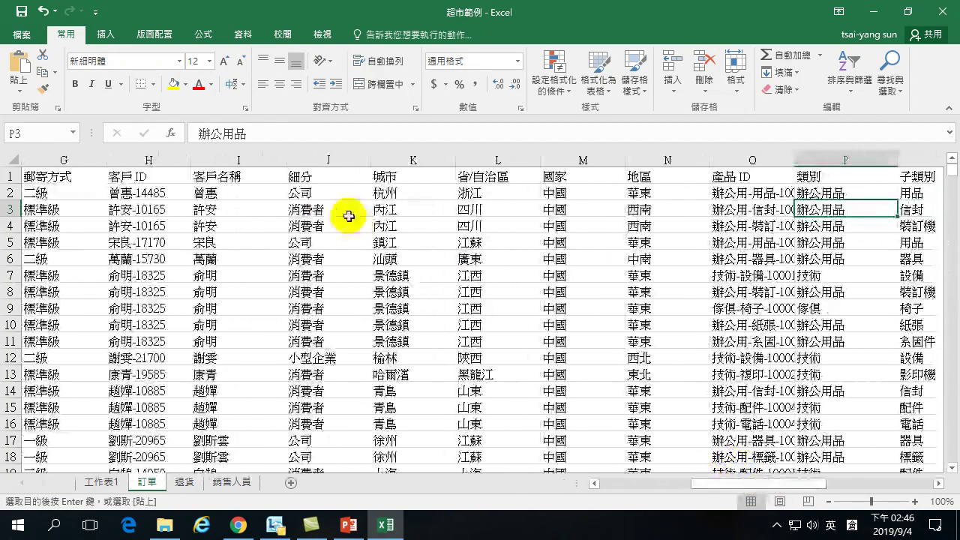
left_click(821, 177)
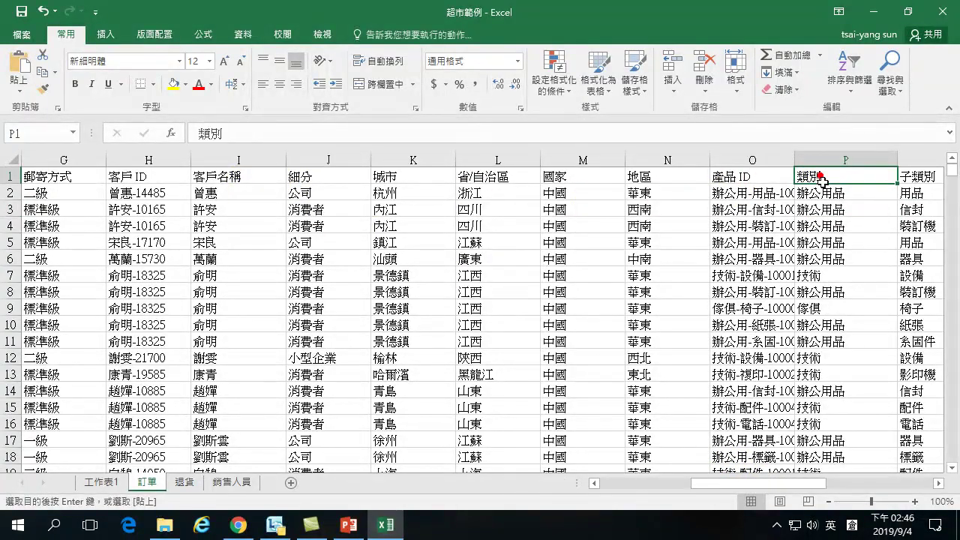
left_click(816, 258)
left_click(814, 273)
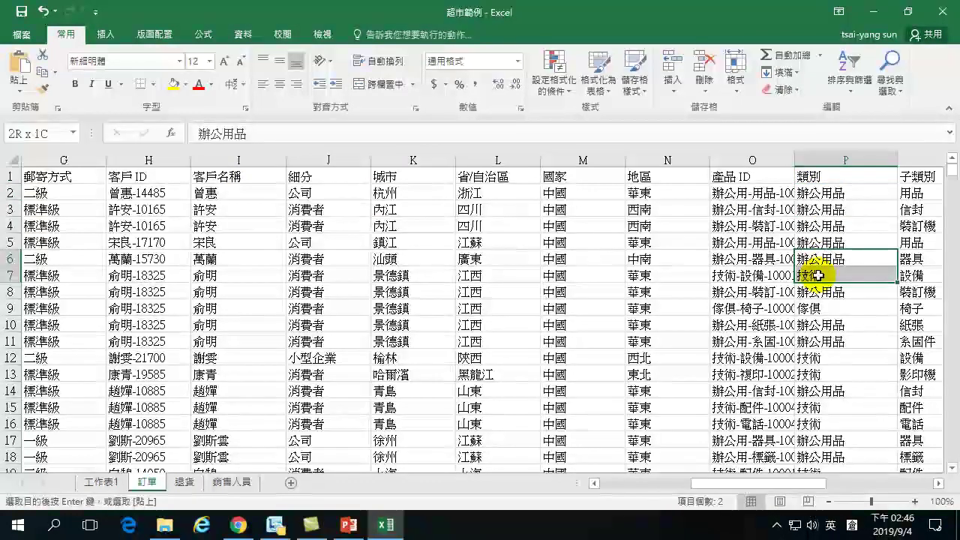
left_click(818, 309)
left_click(826, 311)
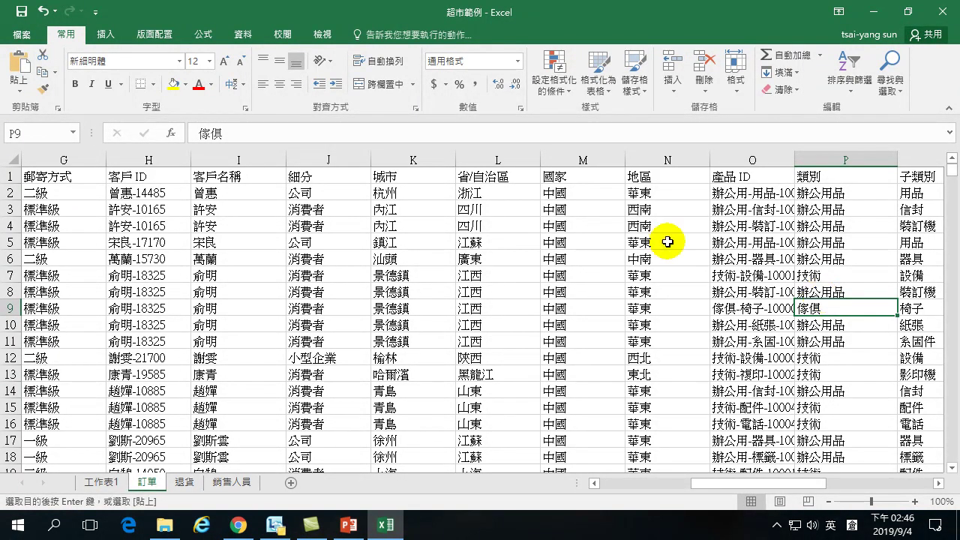
Step: Insert a pivot table from the 訂單 data on a new worksheet with 訂單日期 as its row field
left_click(506, 274)
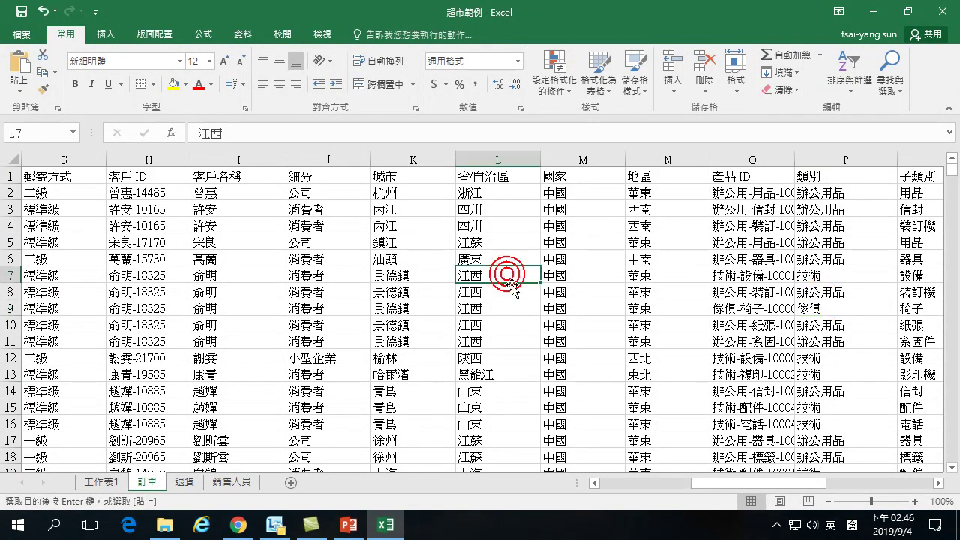
left_click(104, 35)
left_click(38, 66)
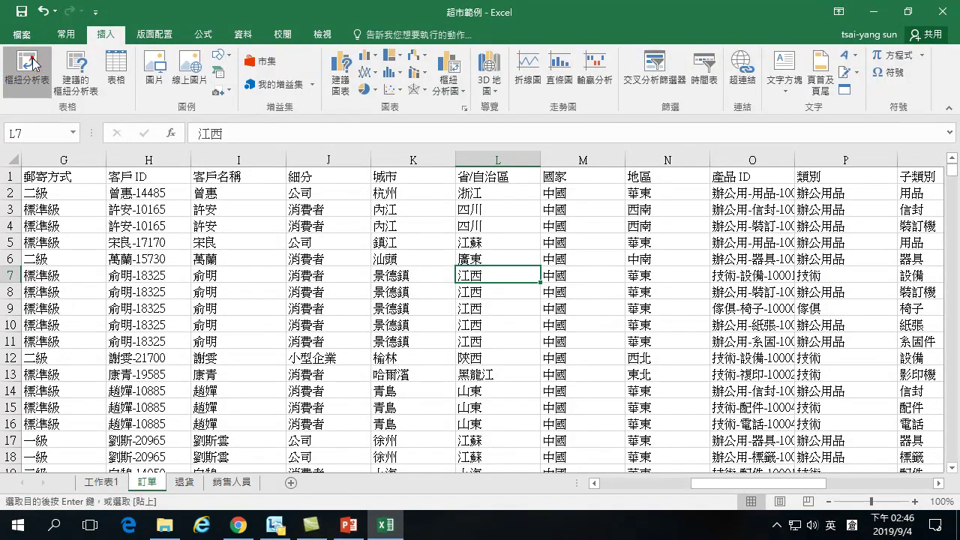
left_click(436, 382)
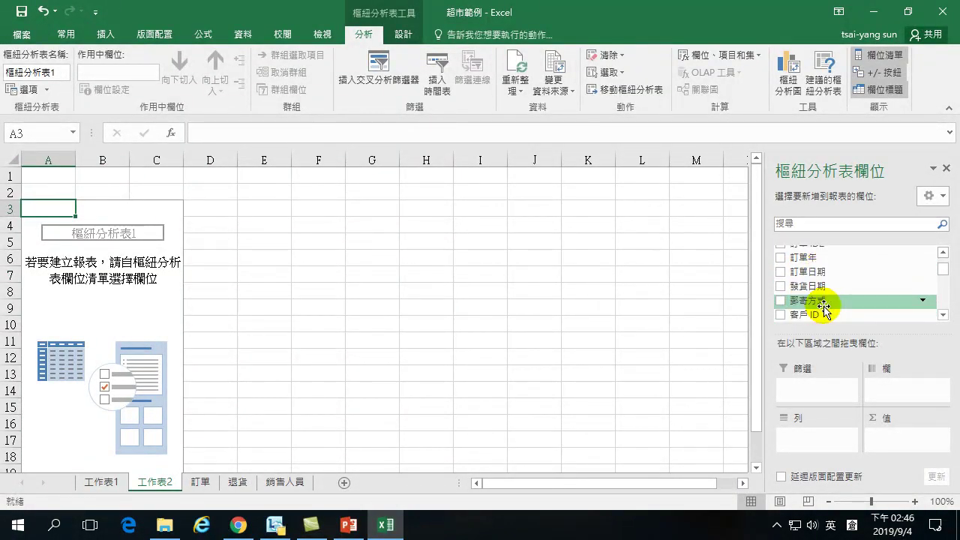
scroll(799, 296, "down", 1)
left_click(780, 271)
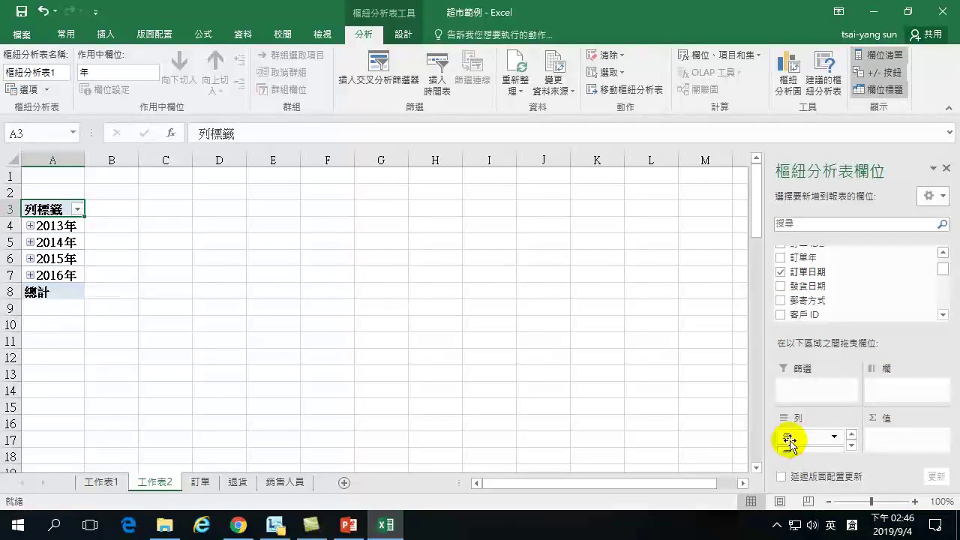
Step: Expand 2013年 and its four quarters down to months, and expand 2014年, 2015年 and 2016年 as well
left_click(30, 225)
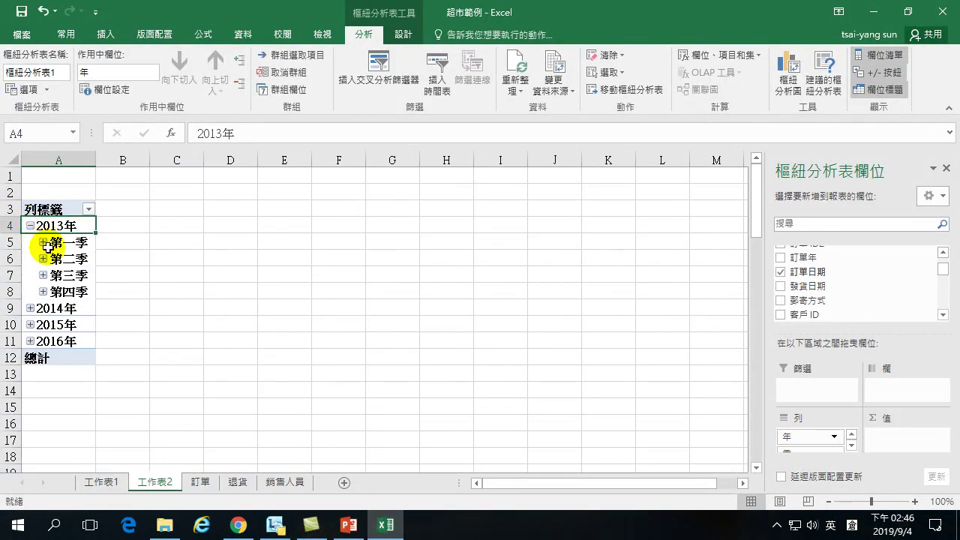
left_click(43, 242)
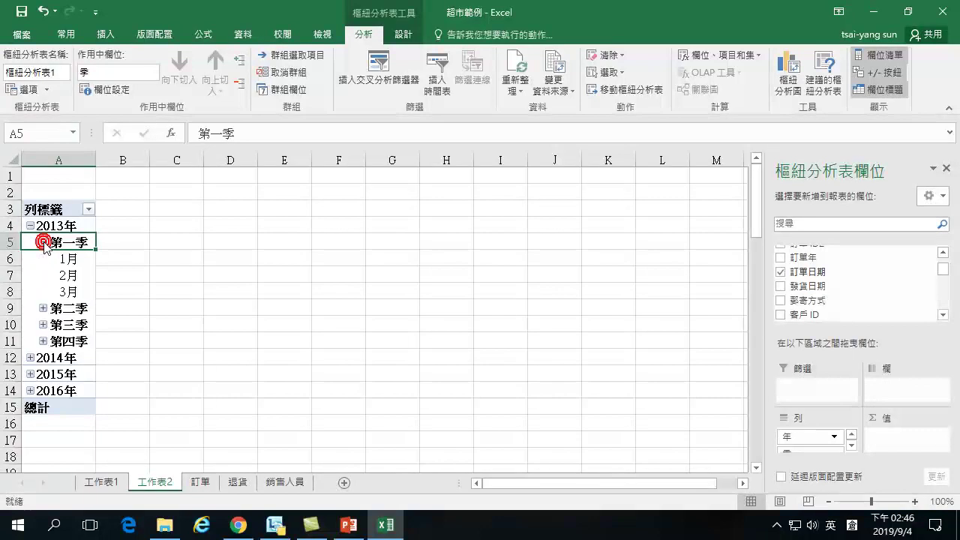
left_click(42, 307)
left_click(43, 374)
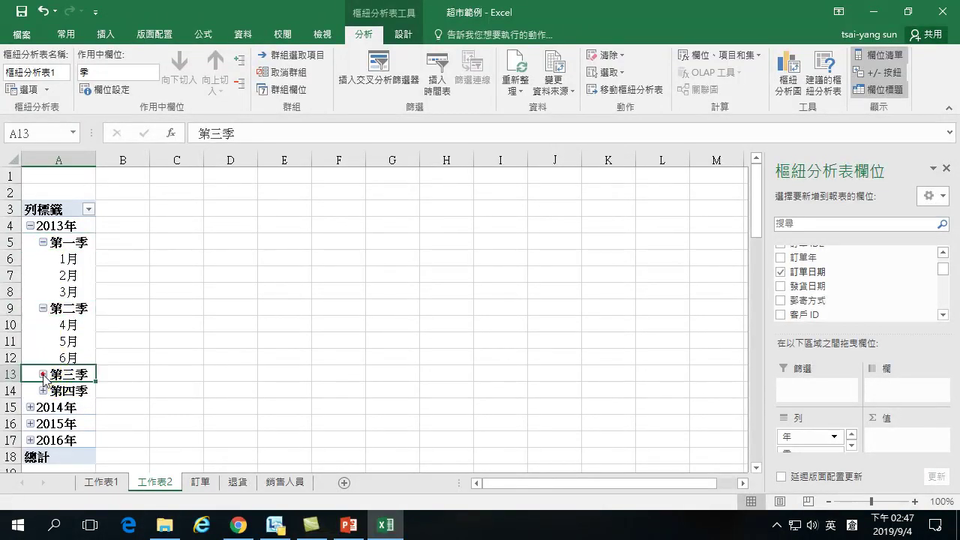
left_click(43, 440)
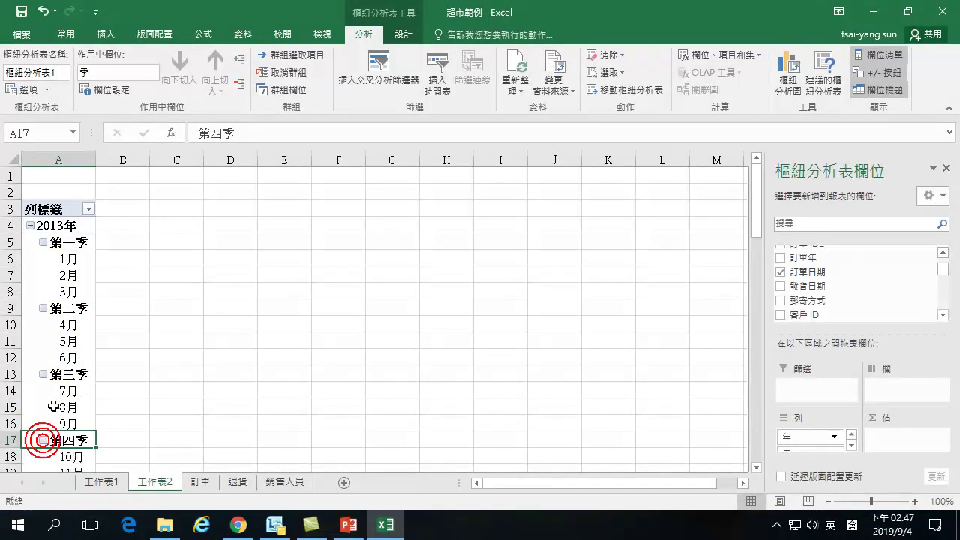
scroll(58, 396, "down", 4)
left_click(30, 308)
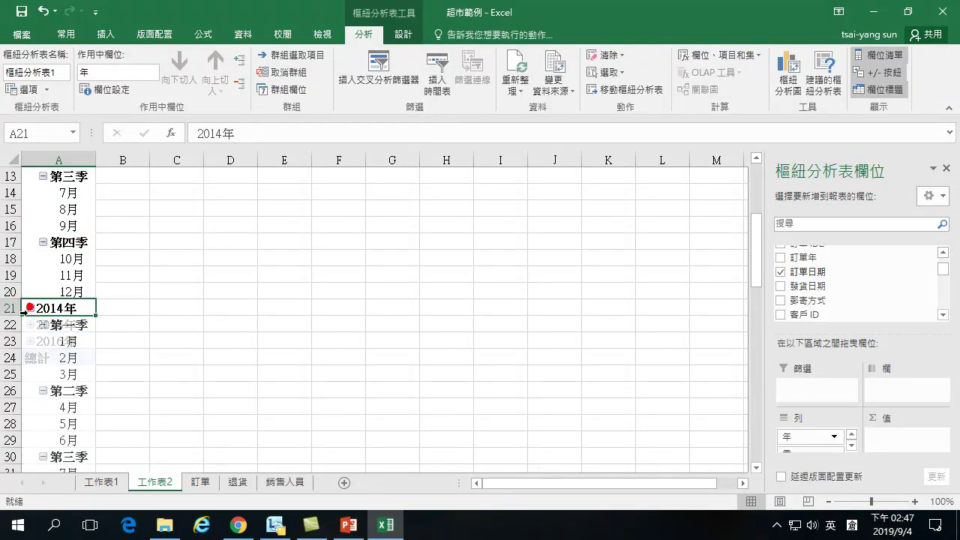
scroll(35, 351, "down", 5)
left_click(30, 341)
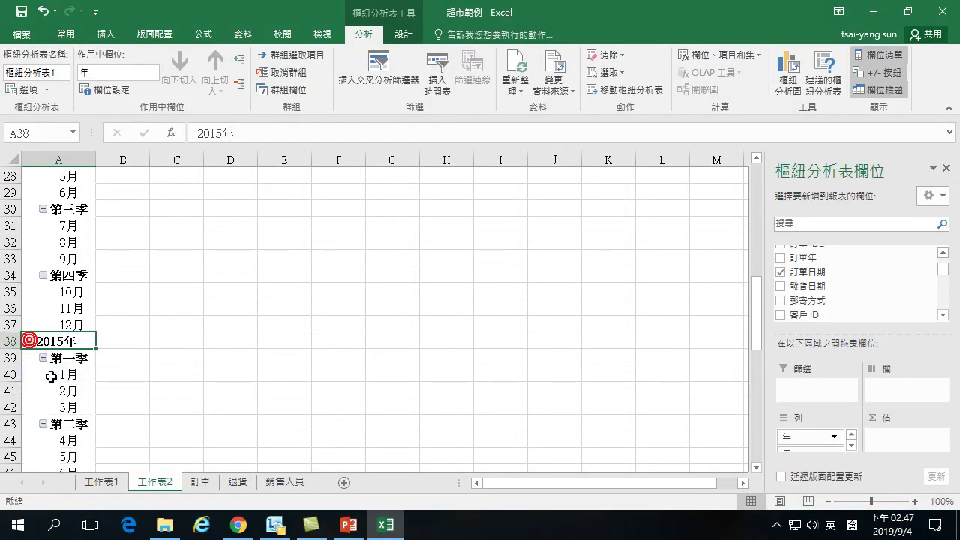
scroll(48, 378, "down", 6)
left_click(30, 325)
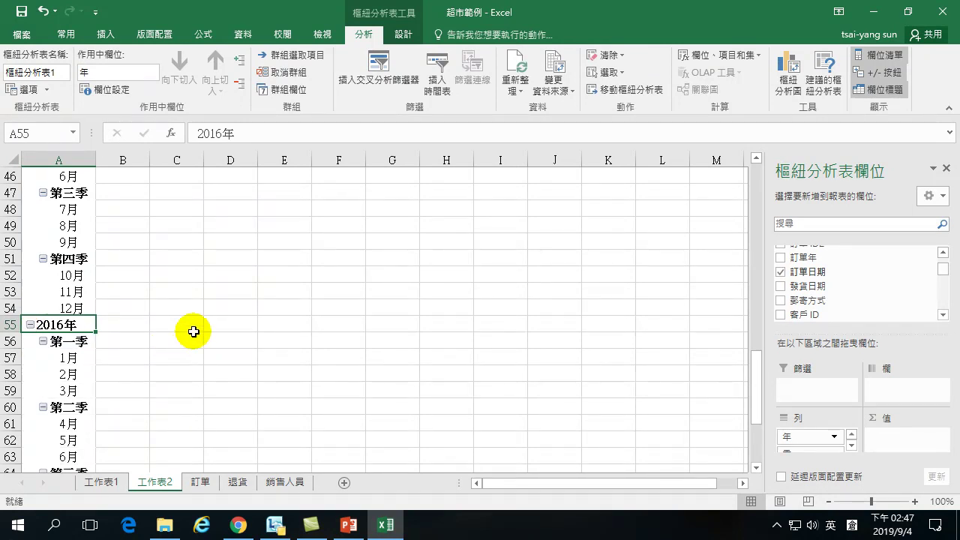
Step: Add 類別 as the pivot table's column field and 銷售額 as its summed value field
scroll(225, 300, "up", 15)
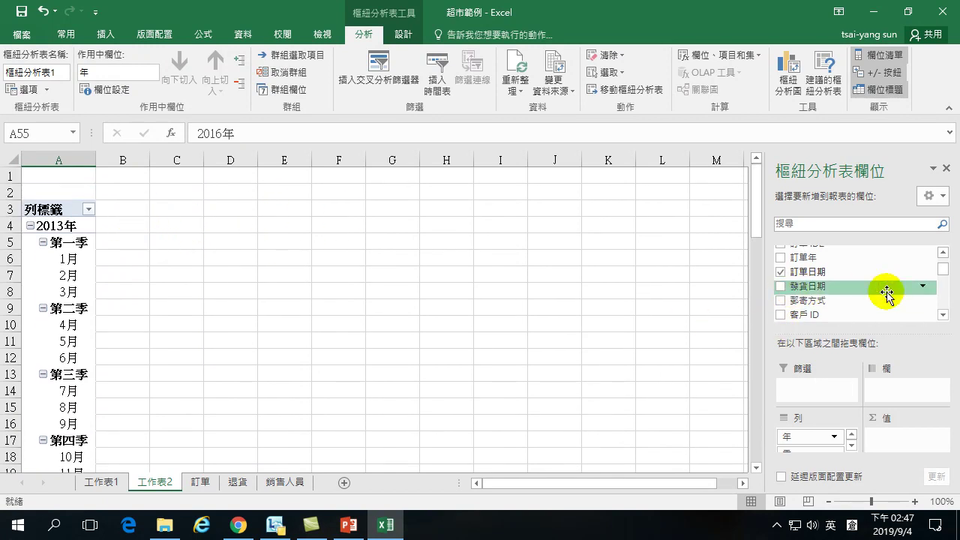
left_click(943, 314)
left_click_drag(944, 314, 944, 314)
left_click(940, 315)
left_click_drag(803, 287, 892, 388)
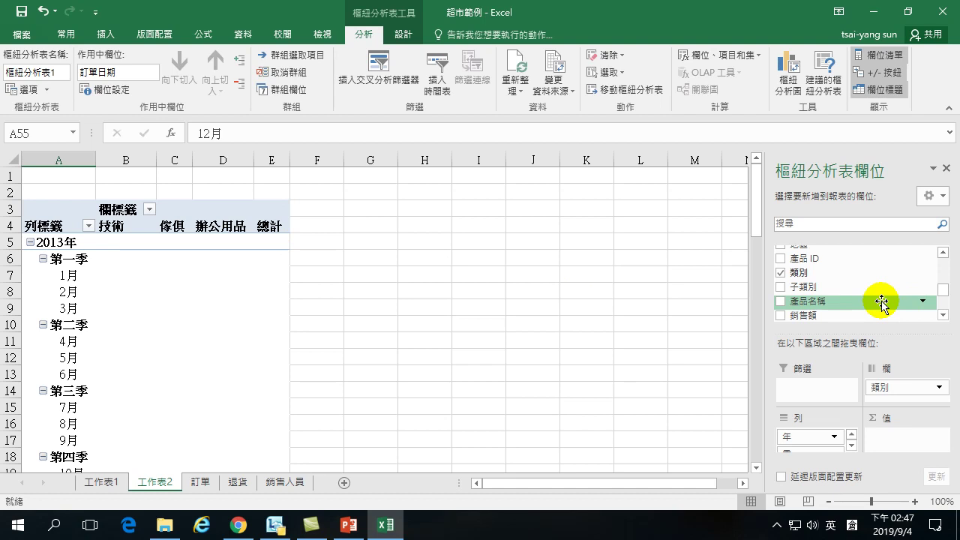
left_click_drag(943, 292, 945, 300)
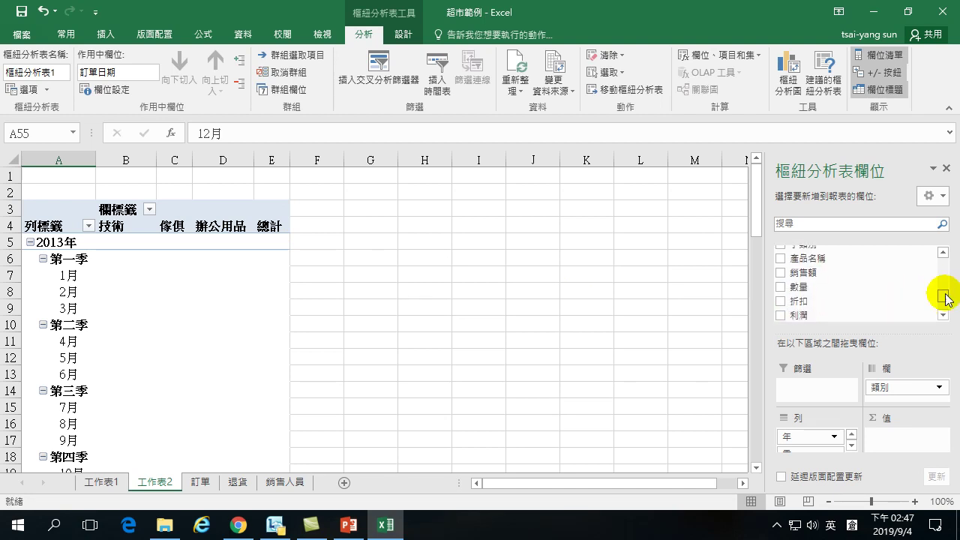
left_click(781, 273)
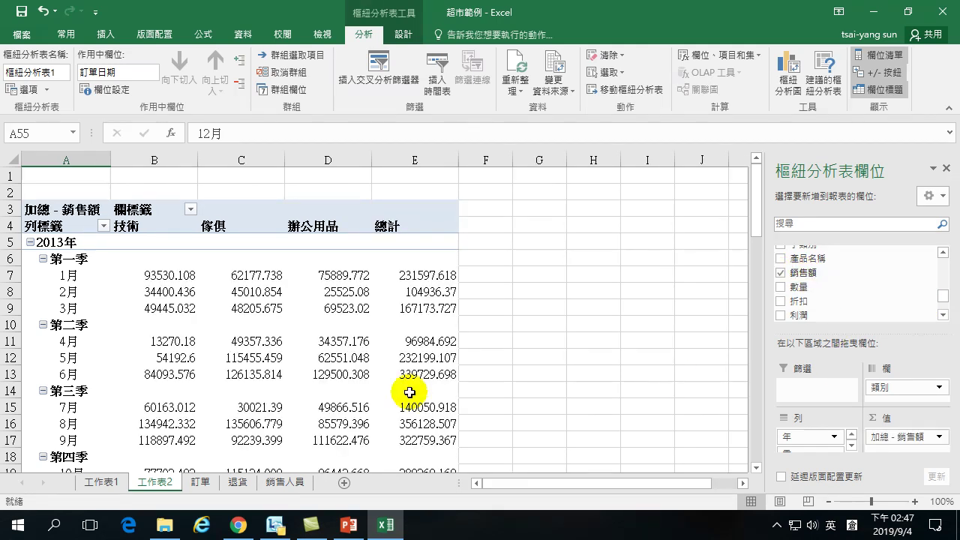
mouse_move(240, 324)
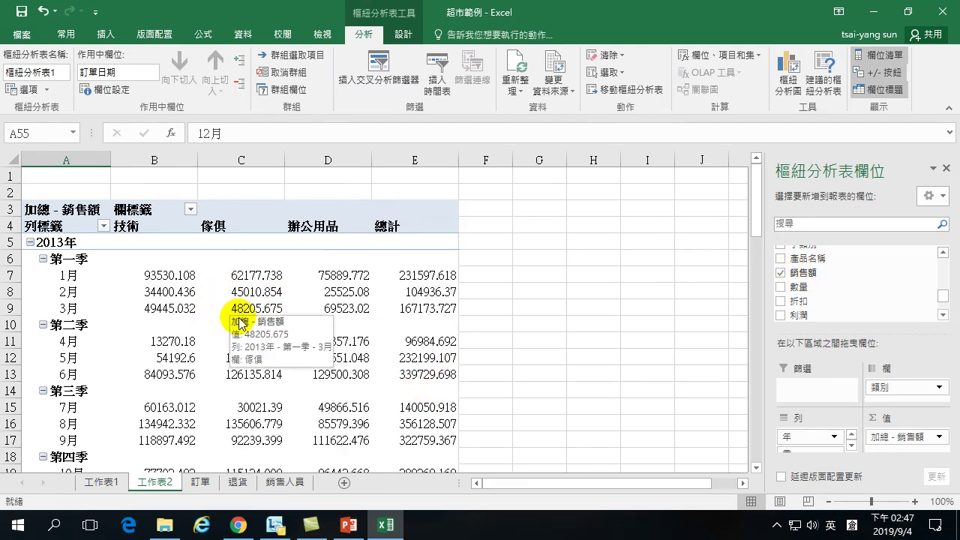
mouse_move(389, 411)
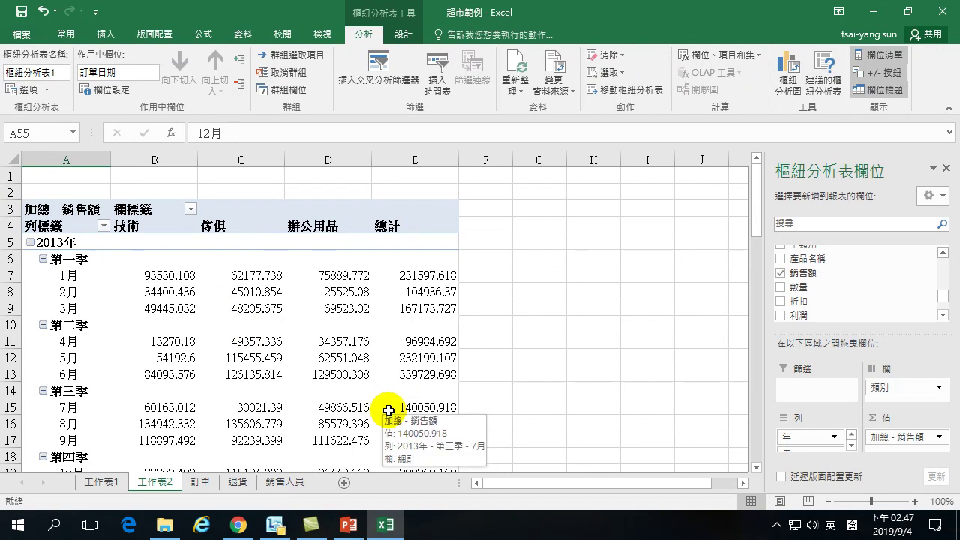
mouse_move(331, 335)
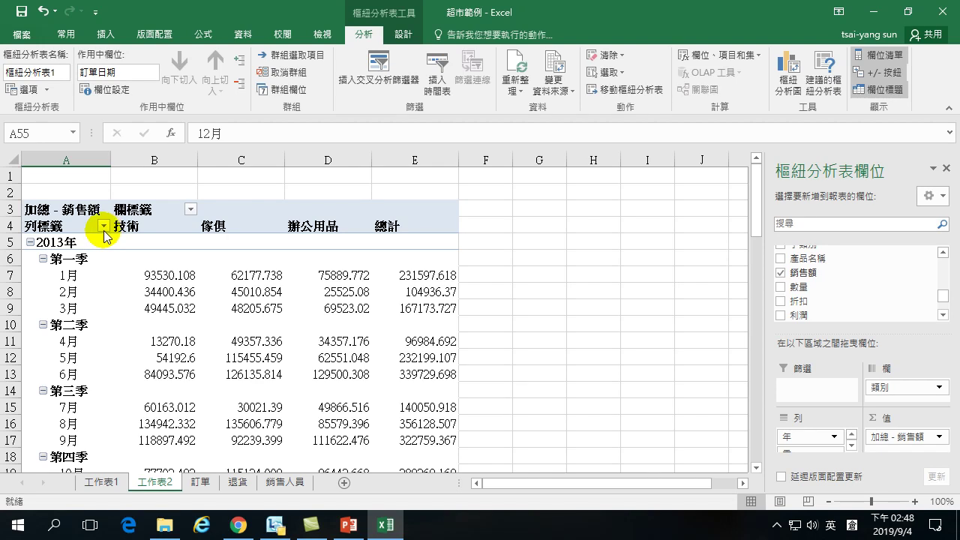
left_click_drag(58, 212, 429, 483)
left_click_drag(428, 483, 432, 443)
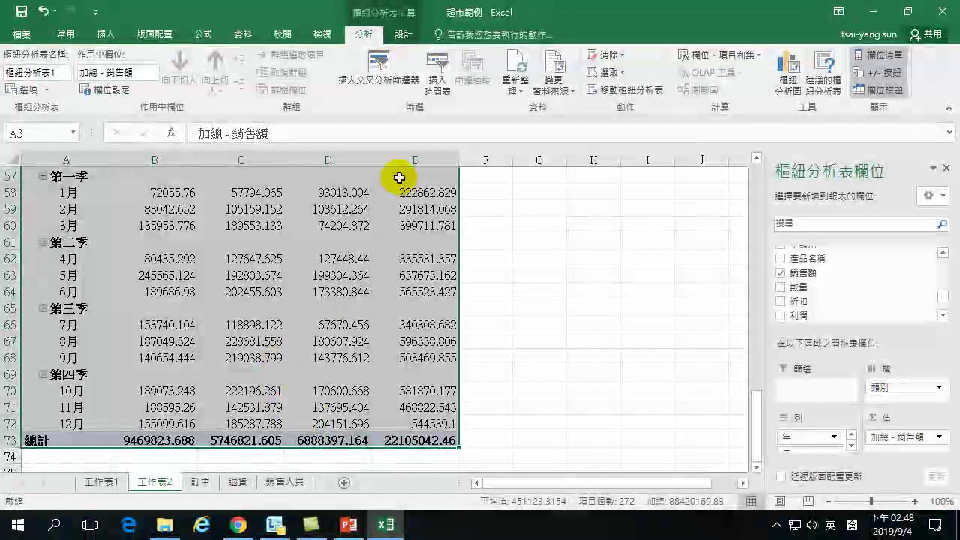
left_click(364, 243)
scroll(360, 247, "up", 15)
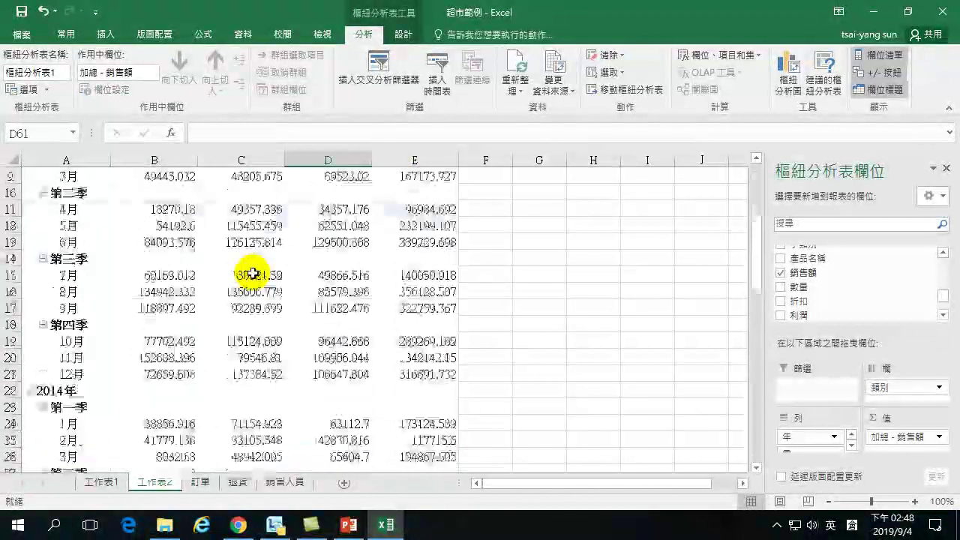
Step: Format the pivot table's sales values in B7:E73 with thousands separators and no decimal places
mouse_move(141, 273)
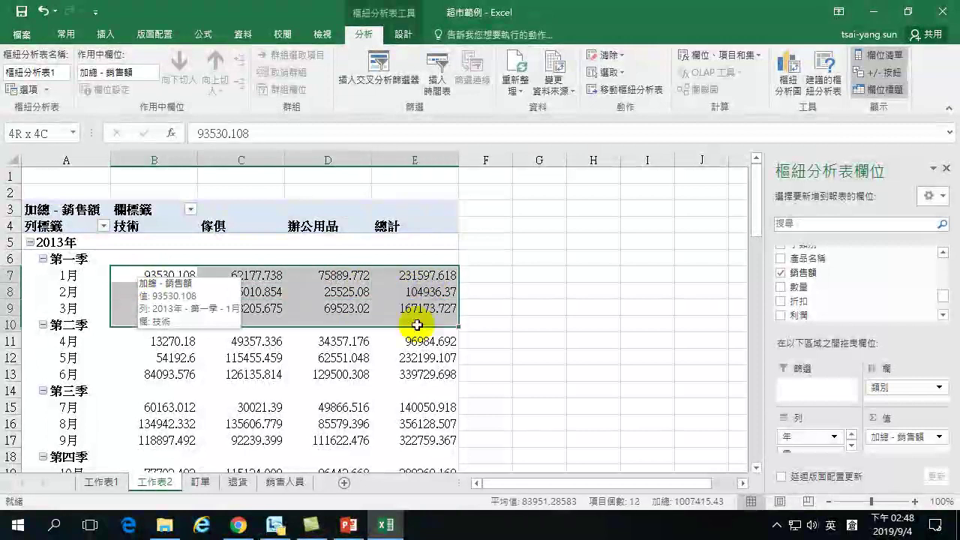
mouse_move(415, 436)
left_mouse_down()
mouse_move(430, 496)
mouse_move(414, 447)
left_mouse_up()
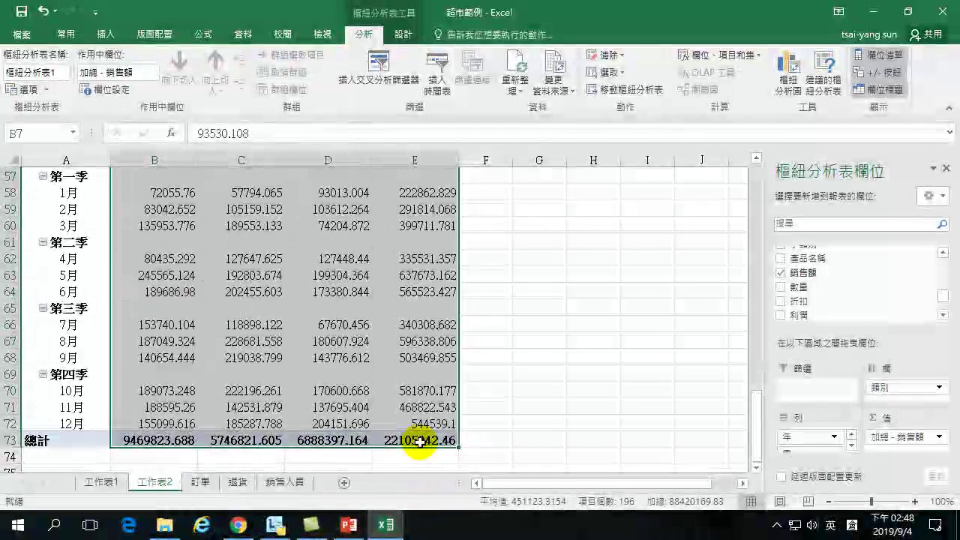
left_click(66, 36)
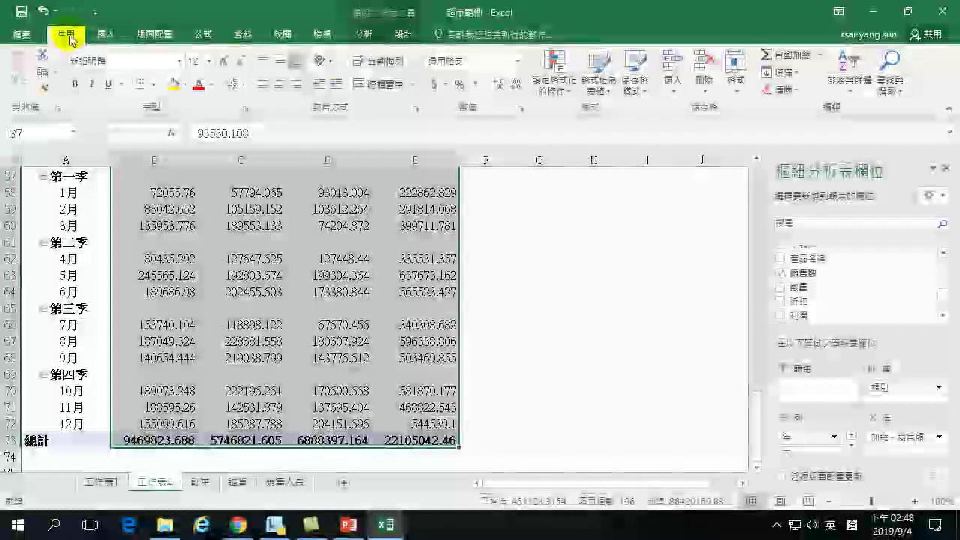
left_click(476, 85)
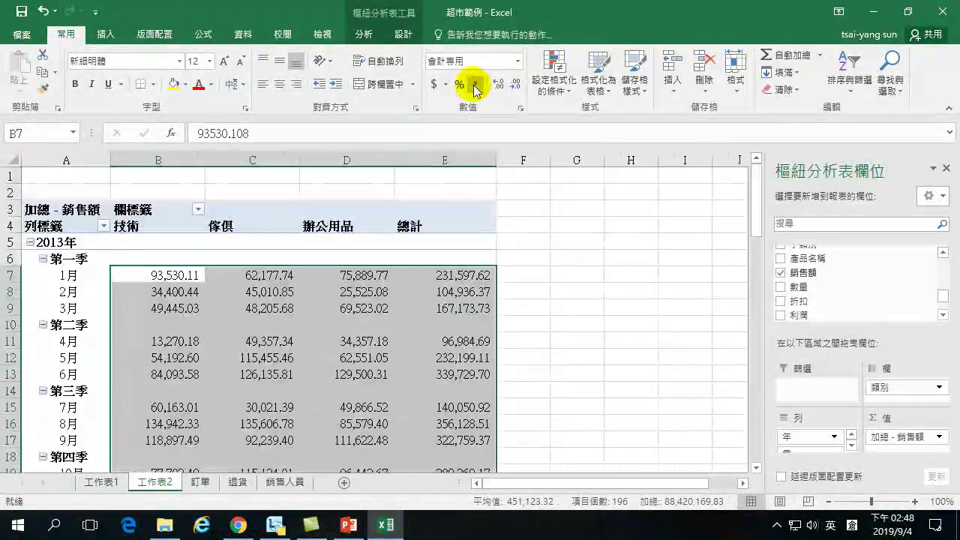
left_click(516, 84)
left_click(516, 84)
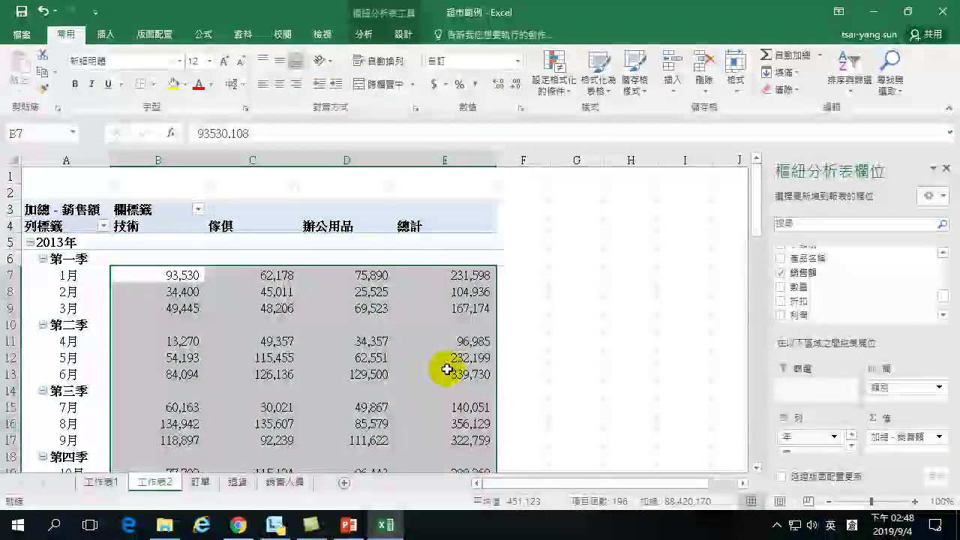
Step: Bold the monthly values of the 總計 column from E7 to E72
mouse_move(446, 369)
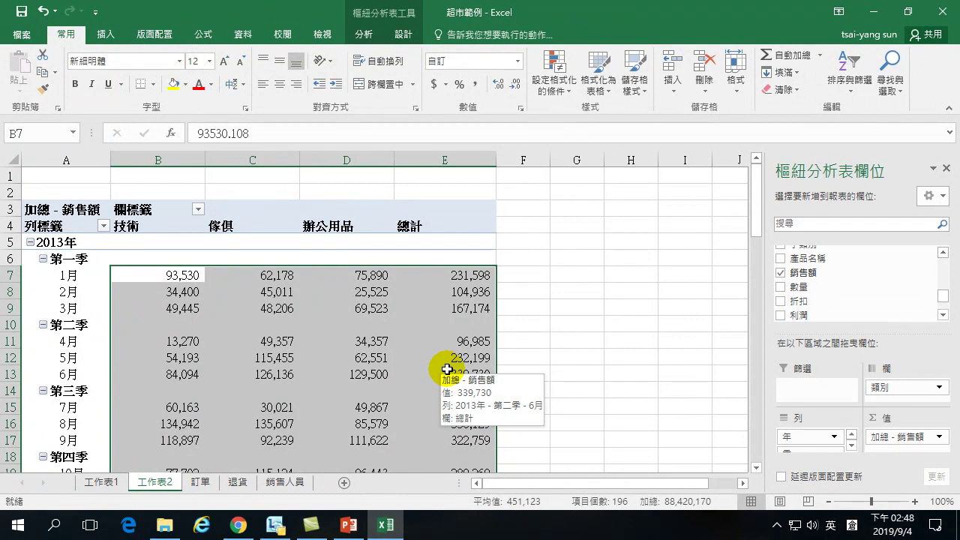
scroll(343, 318, "down", 20)
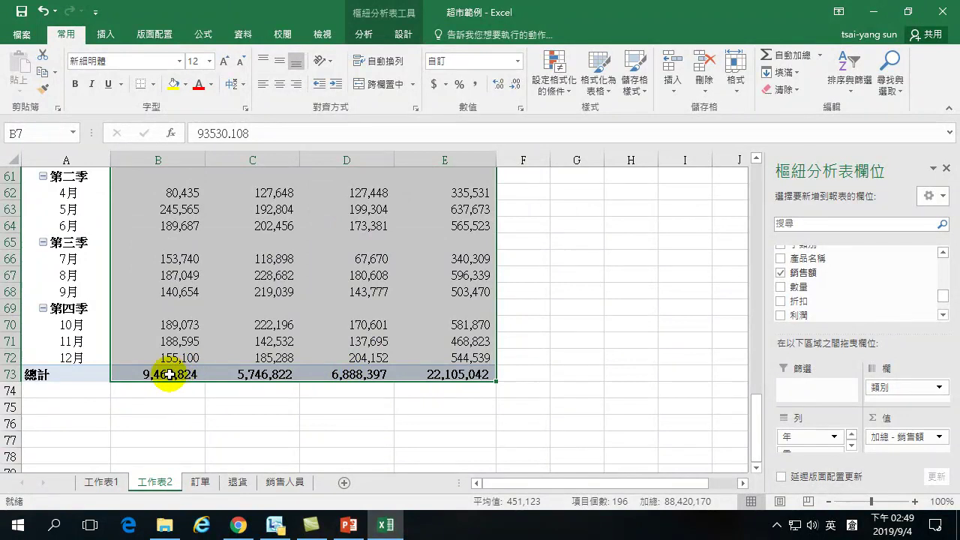
left_click_drag(463, 360, 445, 140)
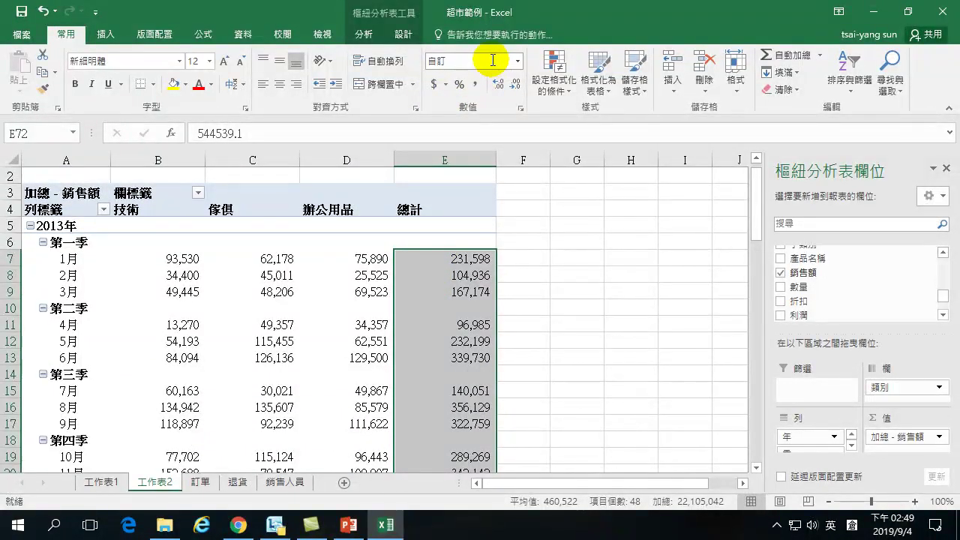
left_click(75, 84)
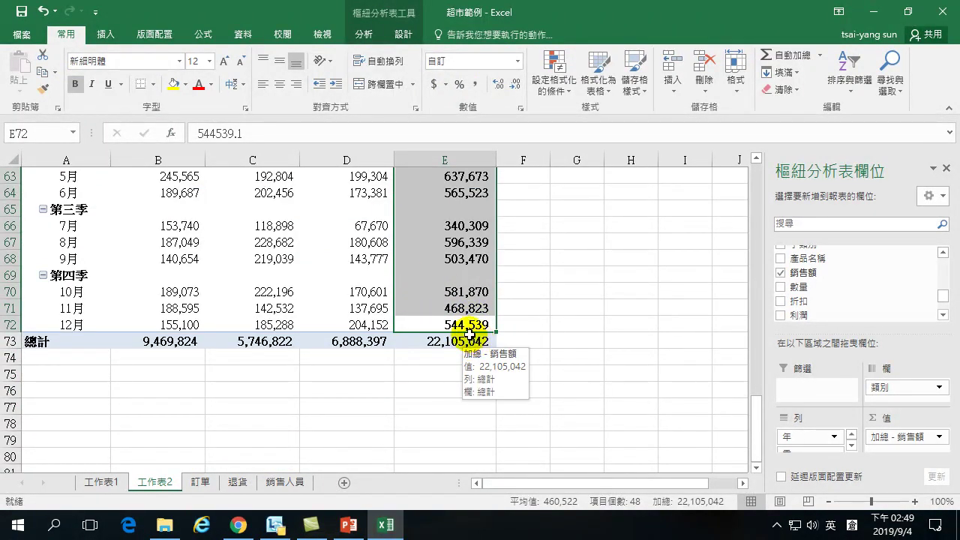
left_click(470, 324)
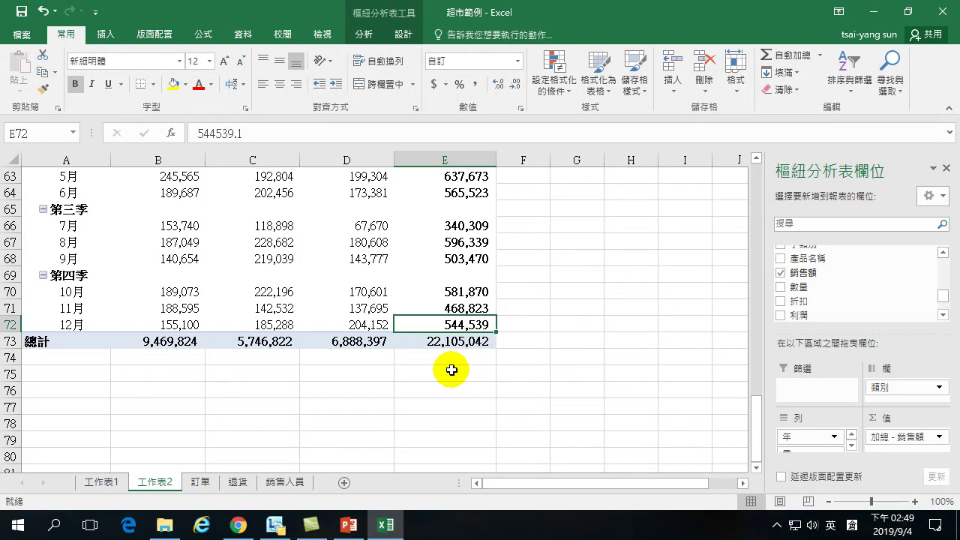
scroll(450, 369, "up", 13)
scroll(392, 355, "up", 8)
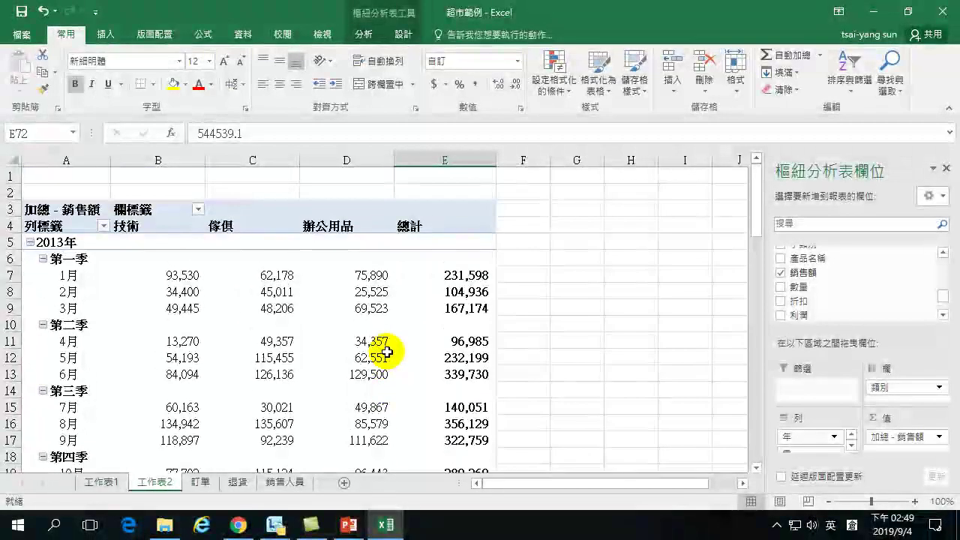
Step: Copy the entire pivot table, from the 加總 - 銷售額 header in A3 through the 總計 row at E73
mouse_move(424, 343)
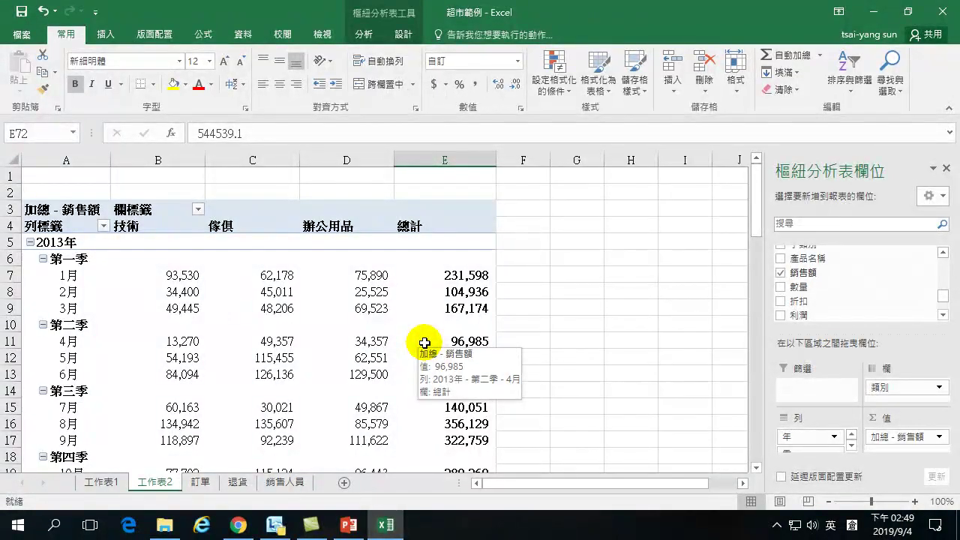
left_click(46, 210)
left_click_drag(46, 210, 443, 444)
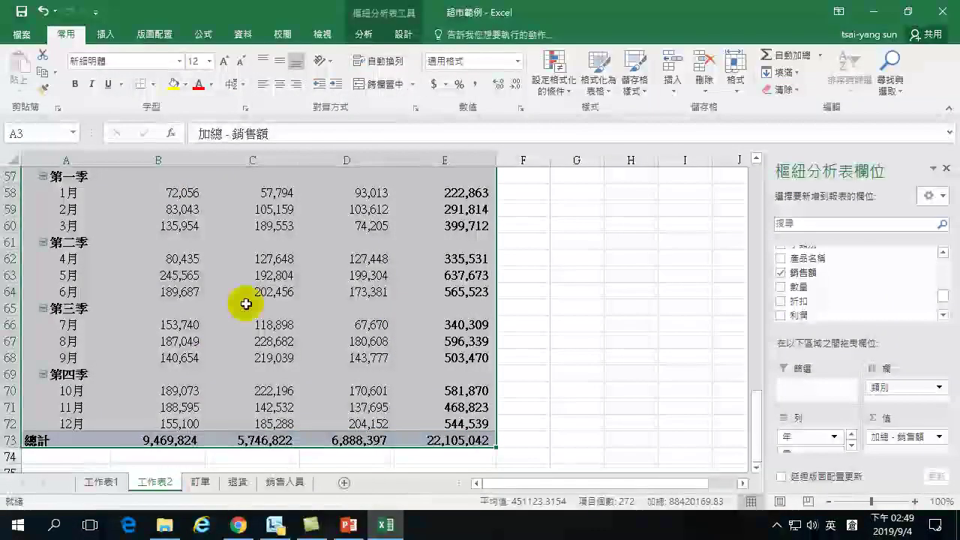
left_click(44, 73)
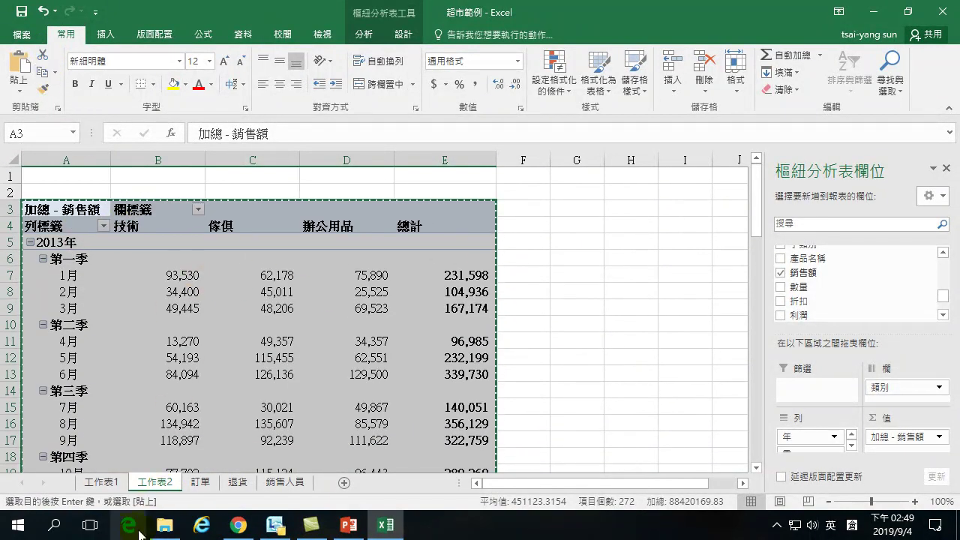
Step: Open the Word document Office_四十招 from the 範例 folder
left_click(164, 525)
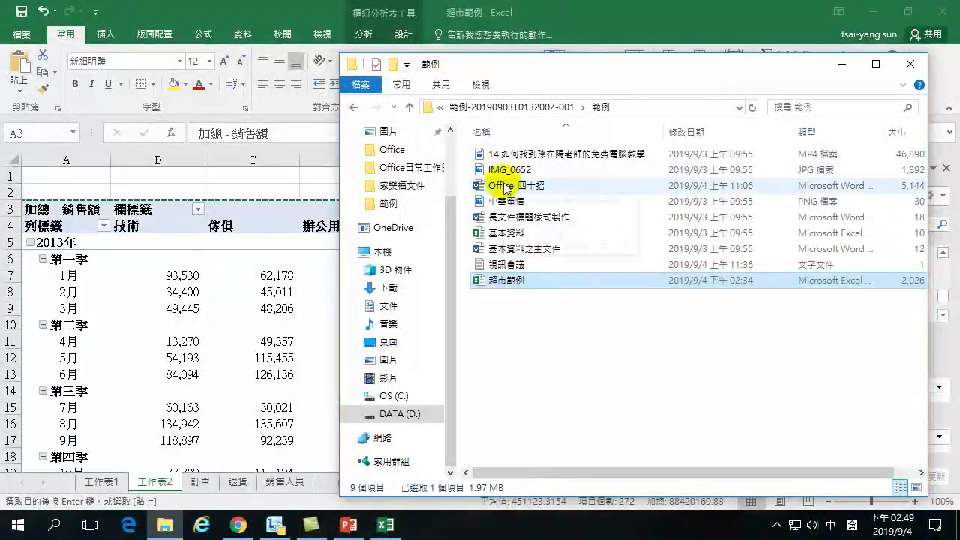
left_click(513, 189)
double_click(514, 188)
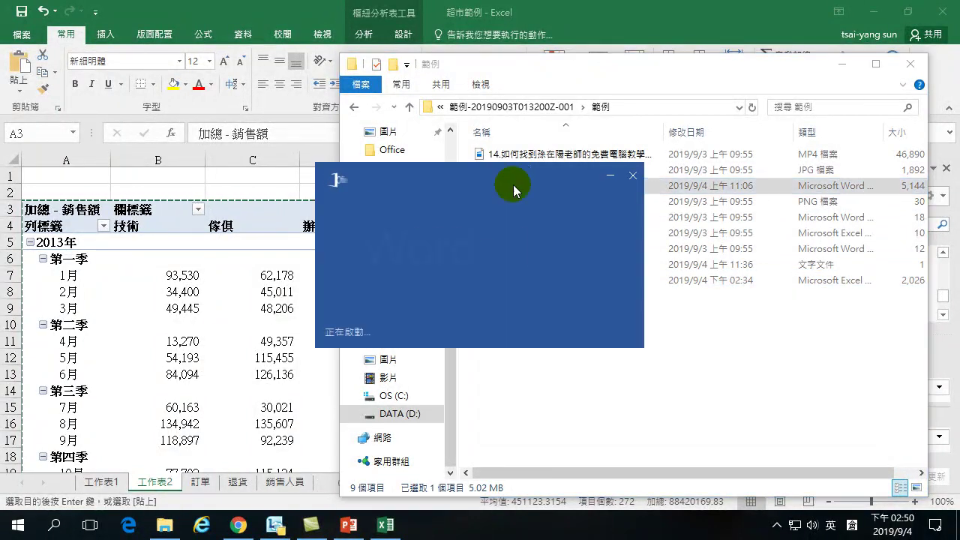
Step: Look through the document as far as the 產品分類 table and section 2 for a suitable place to insert the data
scroll(570, 258, "down", 10)
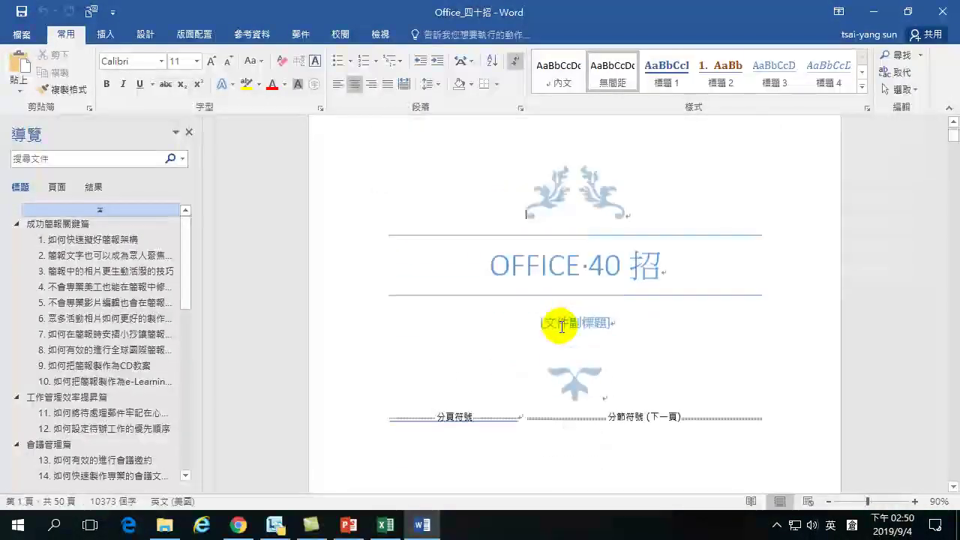
scroll(499, 350, "down", 15)
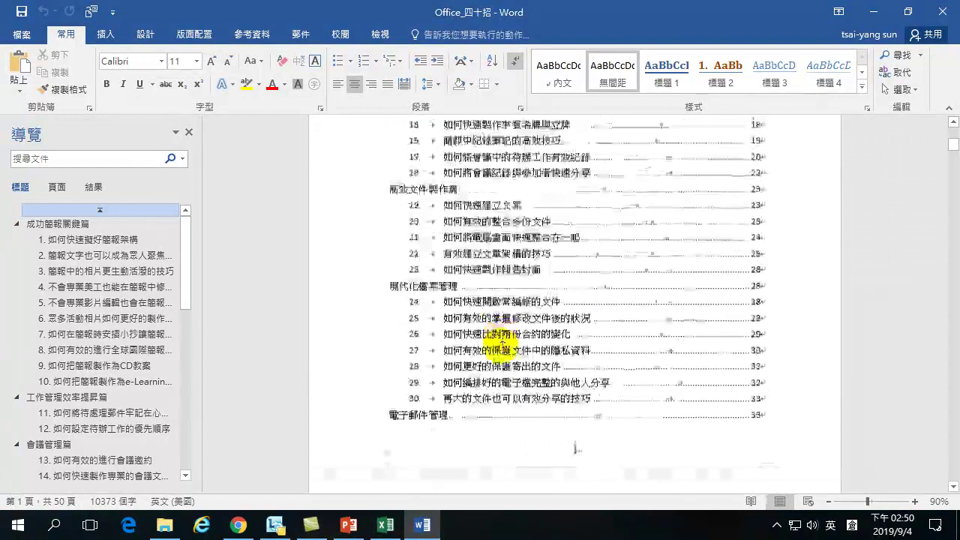
scroll(476, 380, "down", 15)
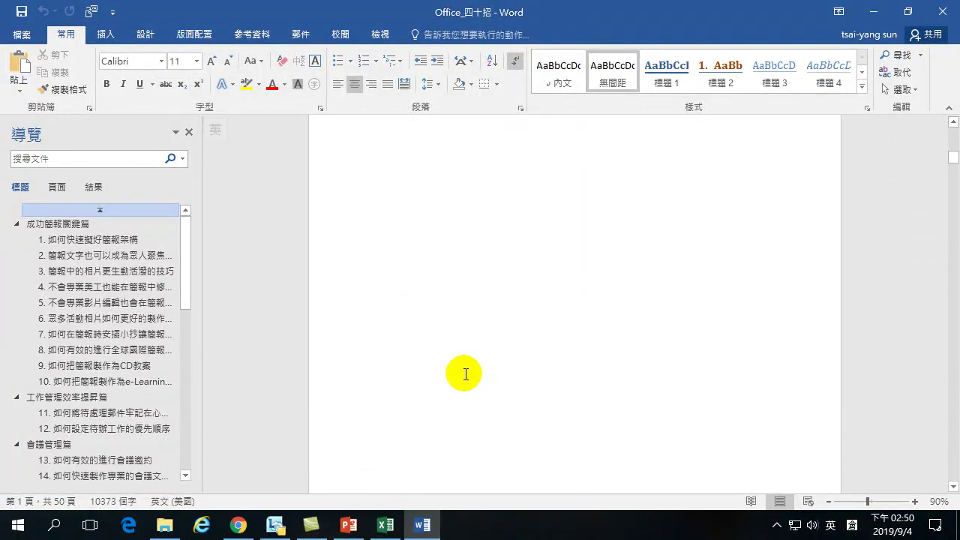
scroll(467, 380, "down", 15)
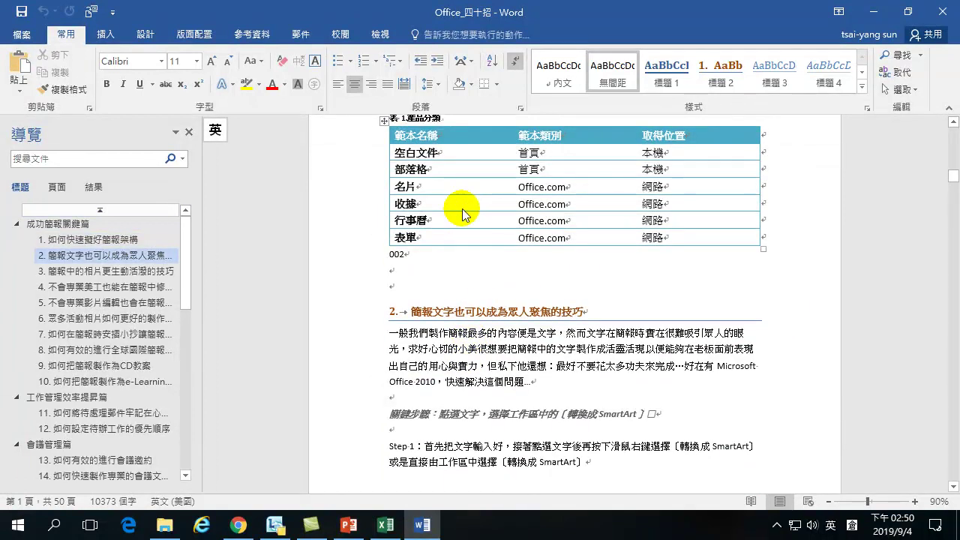
scroll(465, 259, "down", 3)
left_click(398, 174)
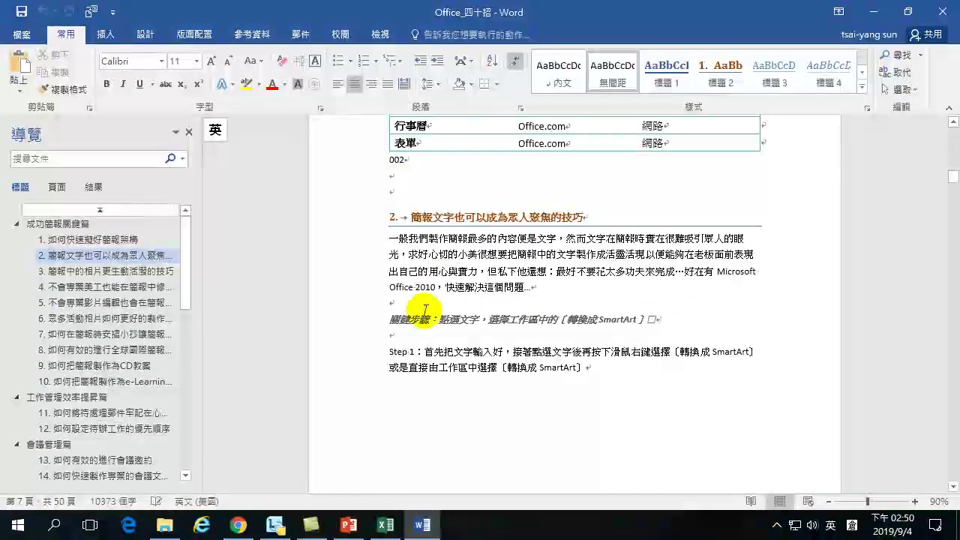
left_click(402, 335)
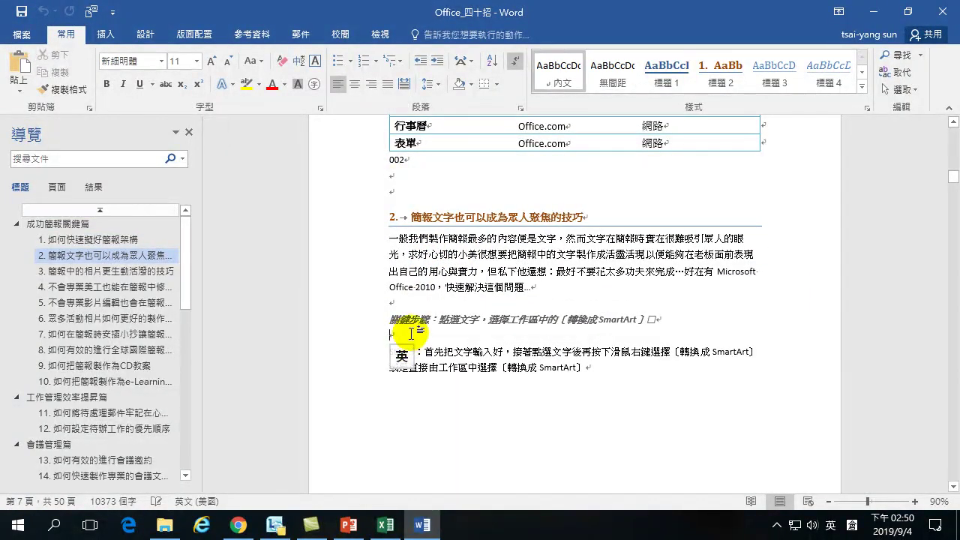
scroll(493, 323, "up", 7)
left_click(561, 313)
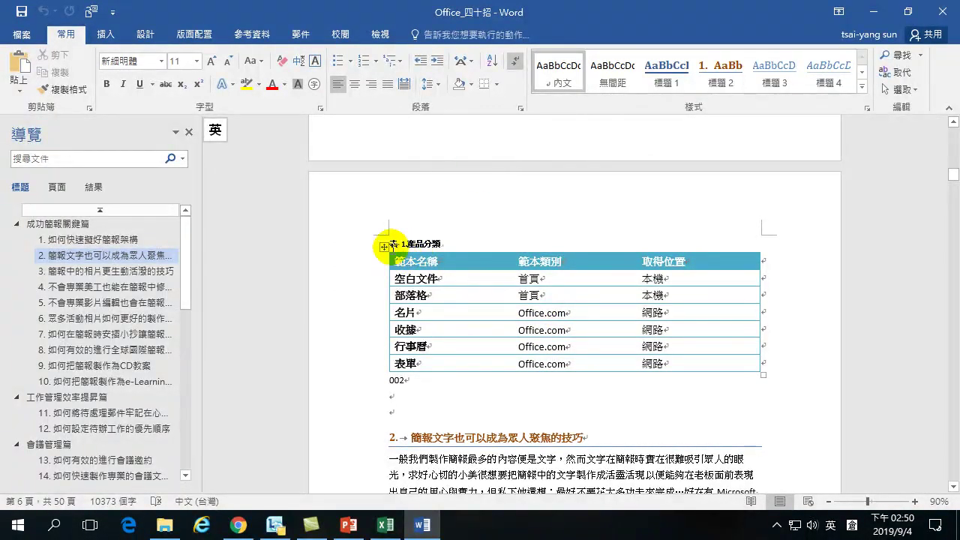
scroll(420, 371, "down", 6)
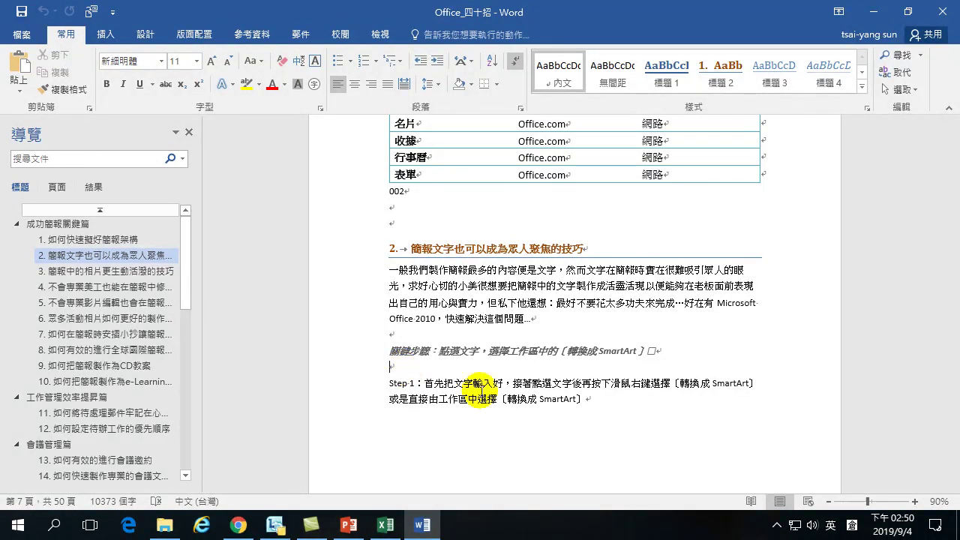
Step: Insert three blank paragraphs between the introduction of section 3, 簡報中的相片更生動活潑的技巧, and its 關鍵步驟 line
scroll(467, 407, "down", 10)
scroll(436, 409, "down", 15)
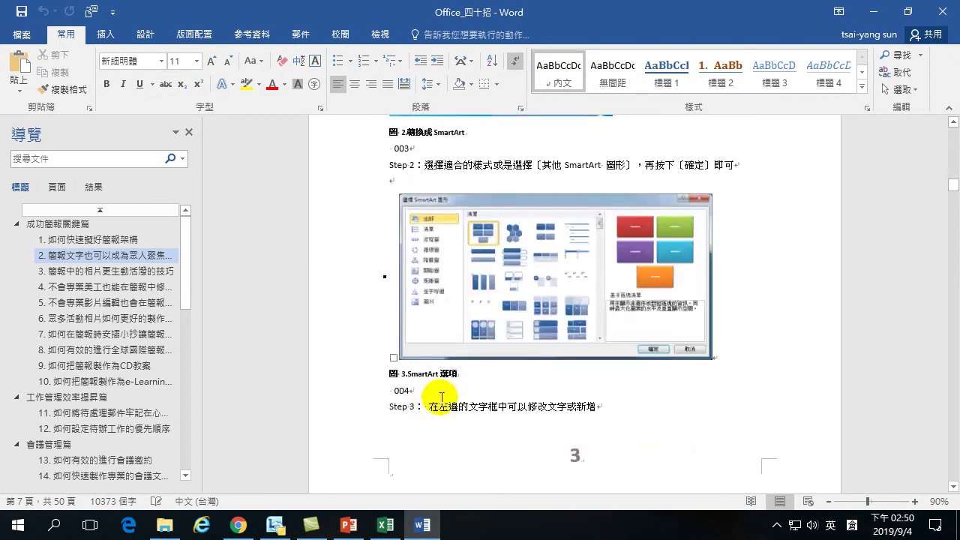
scroll(443, 386, "down", 5)
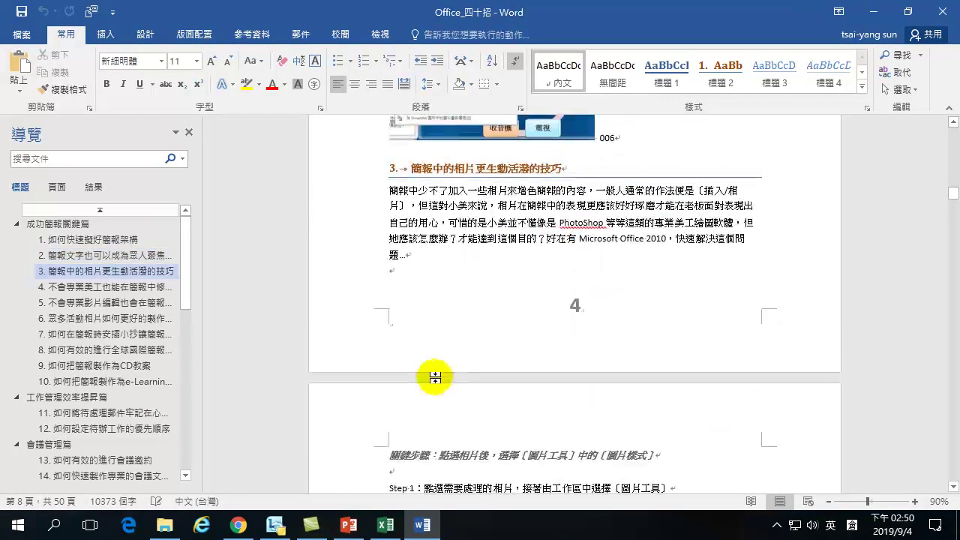
scroll(400, 243, "up", 2)
scroll(398, 243, "up", 1)
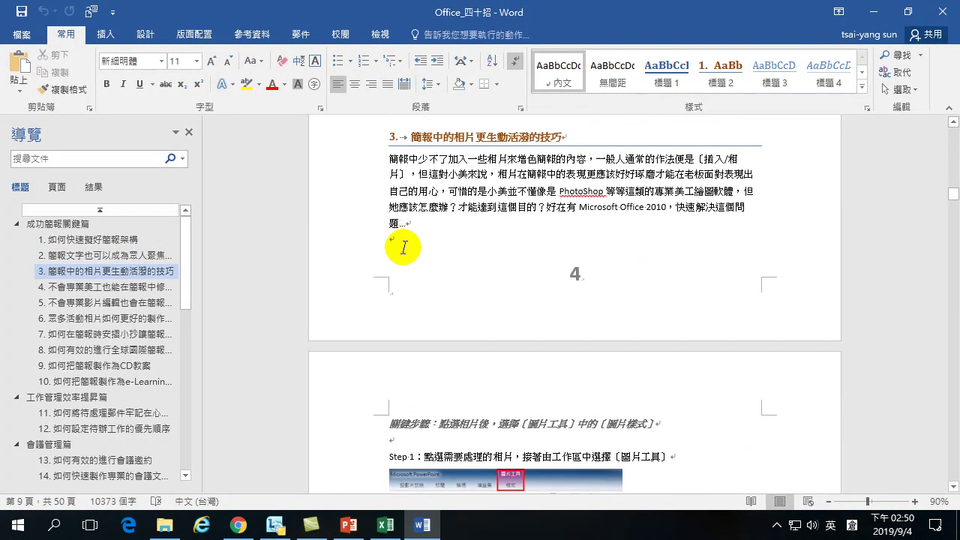
left_click(404, 240)
key("Return")
key("Return")
key("Return")
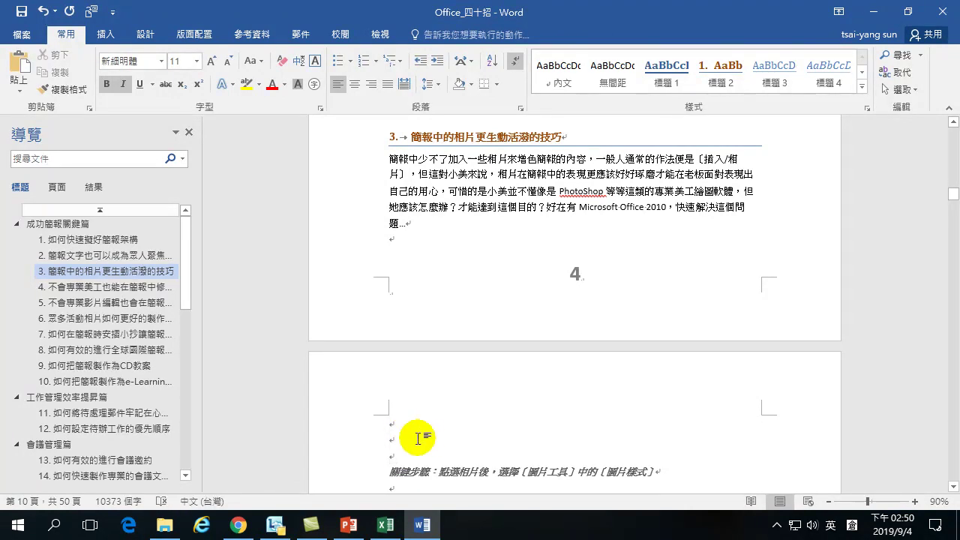
Step: Paste the copied pivot table as a linked Microsoft Excel 工作表 物件 into the second blank paragraph above the section 3 關鍵步驟 line
left_click(361, 442)
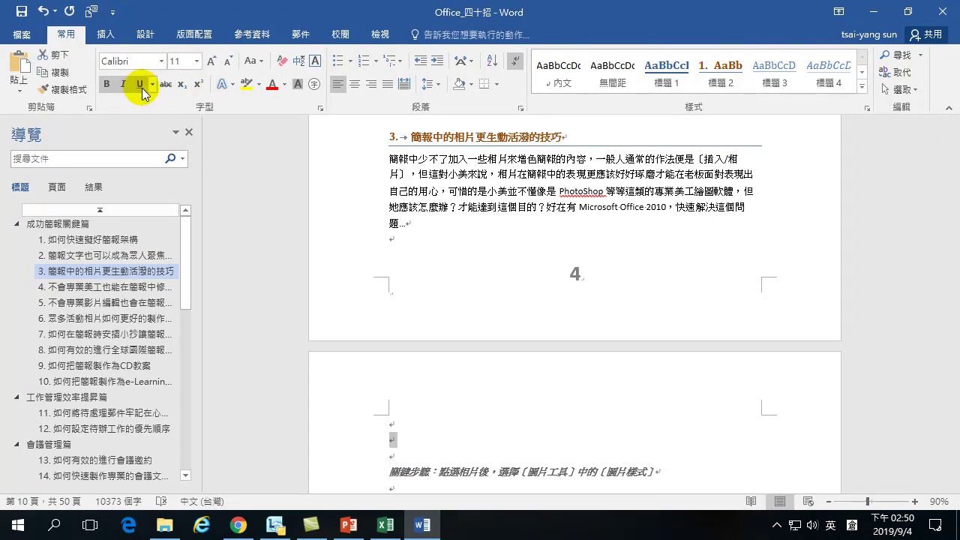
left_click(408, 435)
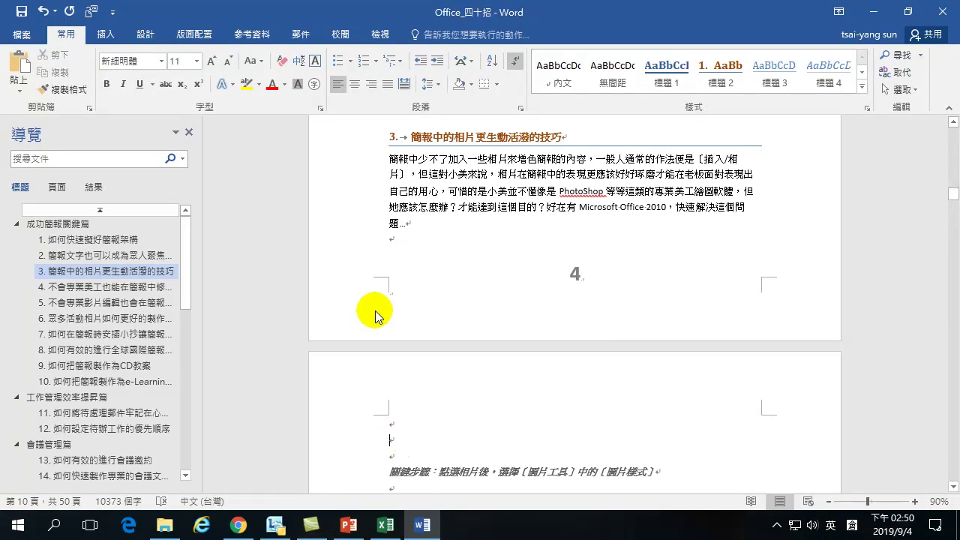
left_click(17, 90)
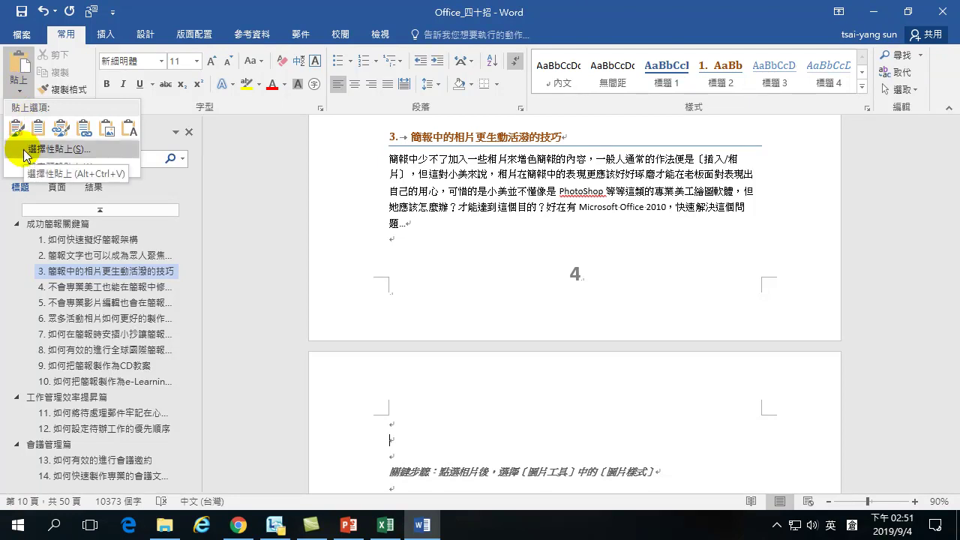
left_click(23, 156)
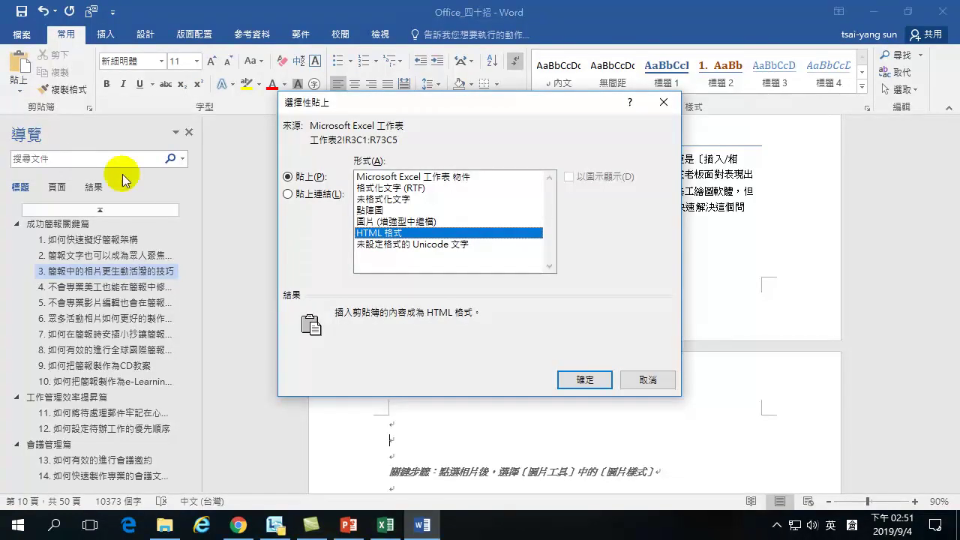
left_click(287, 194)
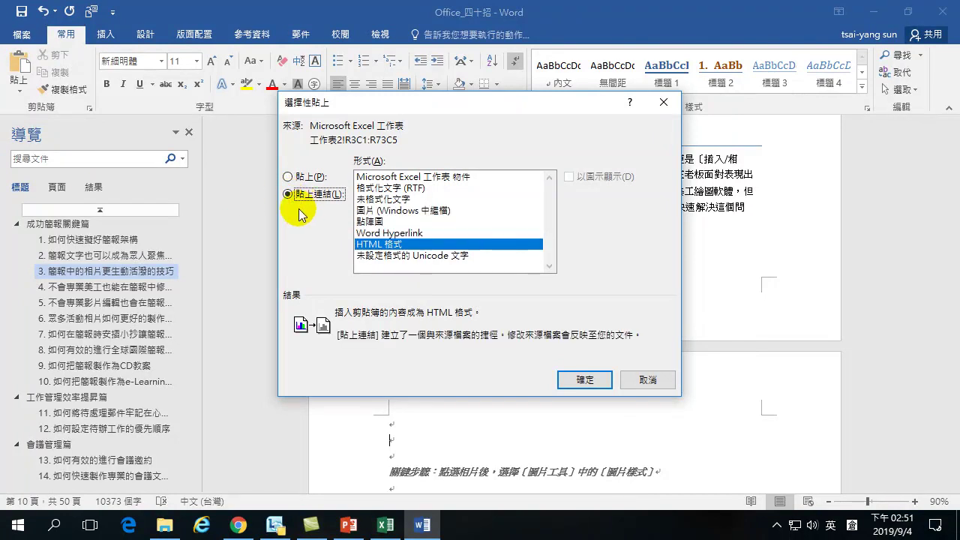
left_click(417, 178)
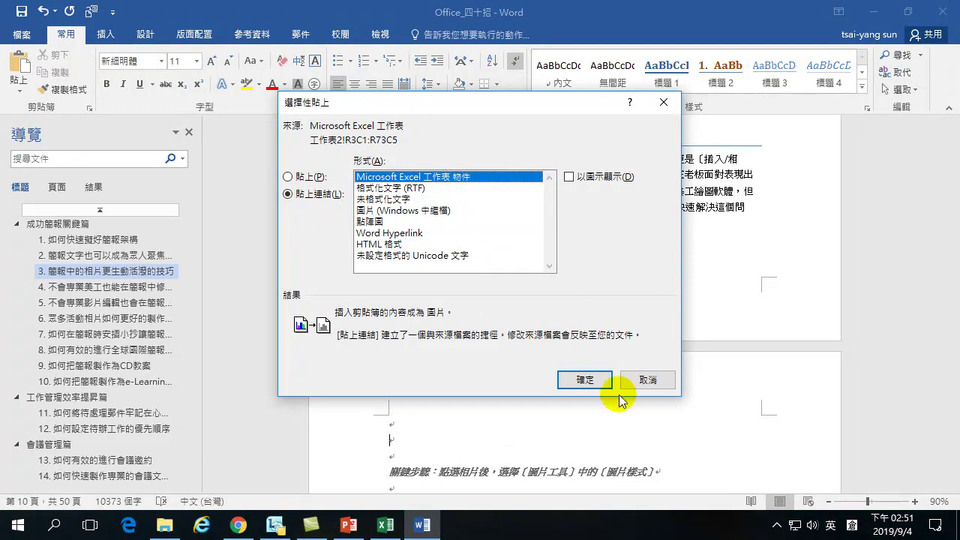
left_click(577, 380)
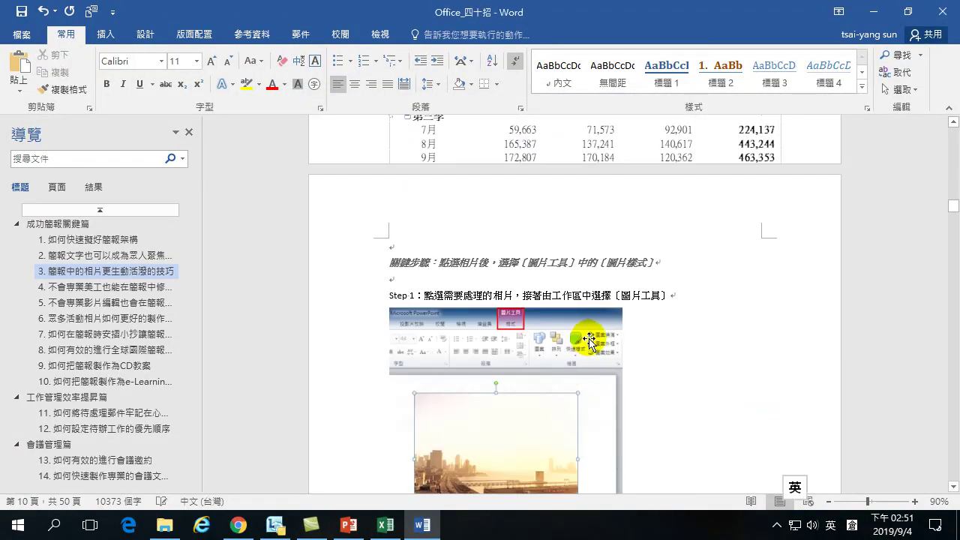
Step: Examine how the linked worksheet object runs from its header down across the pages, and undo its insertion
scroll(562, 337, "up", 10)
scroll(587, 299, "up", 10)
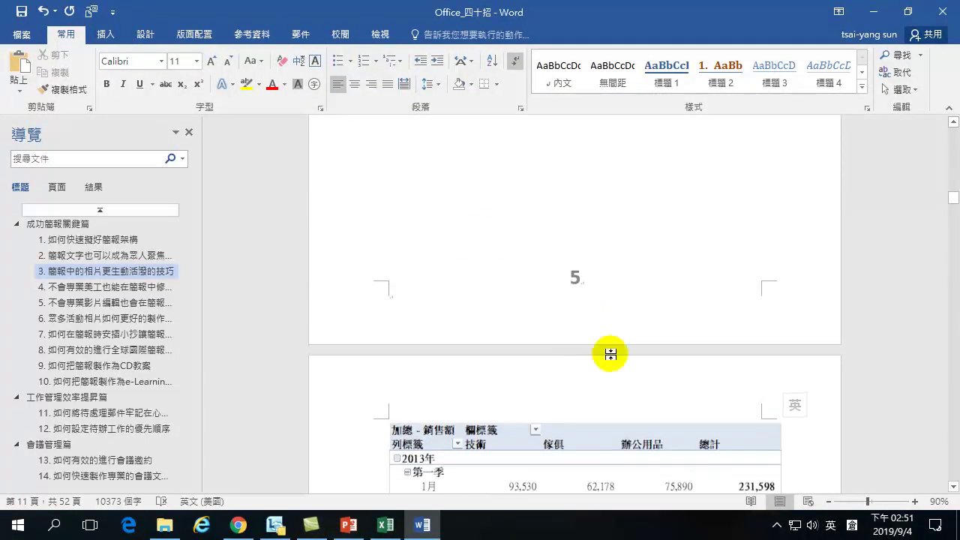
scroll(504, 295, "down", 10)
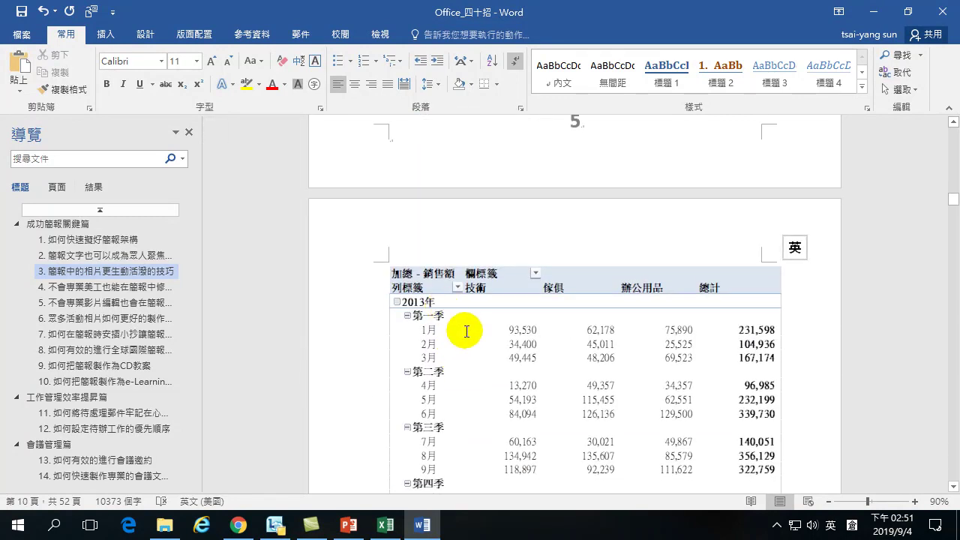
left_click(450, 337)
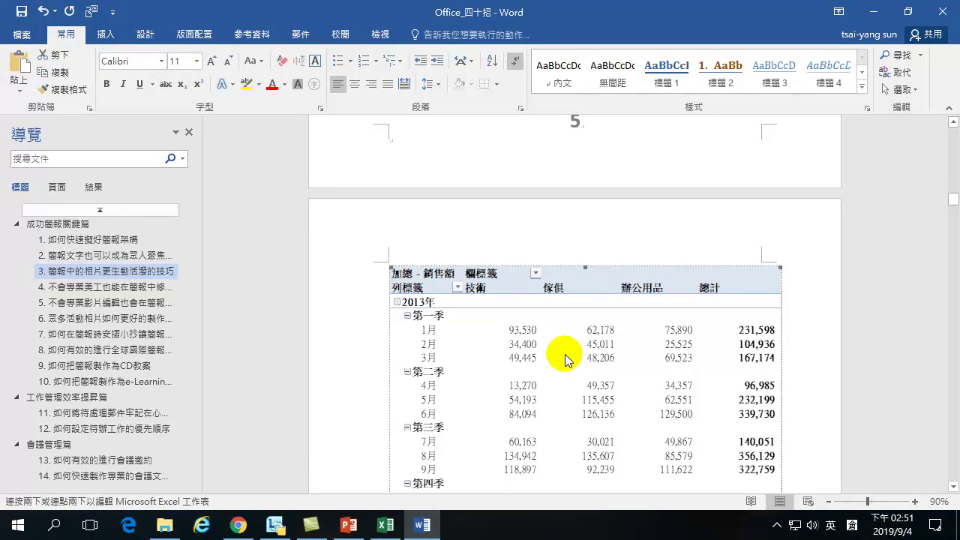
scroll(698, 374, "down", 6)
scroll(697, 374, "down", 3)
scroll(594, 345, "down", 3)
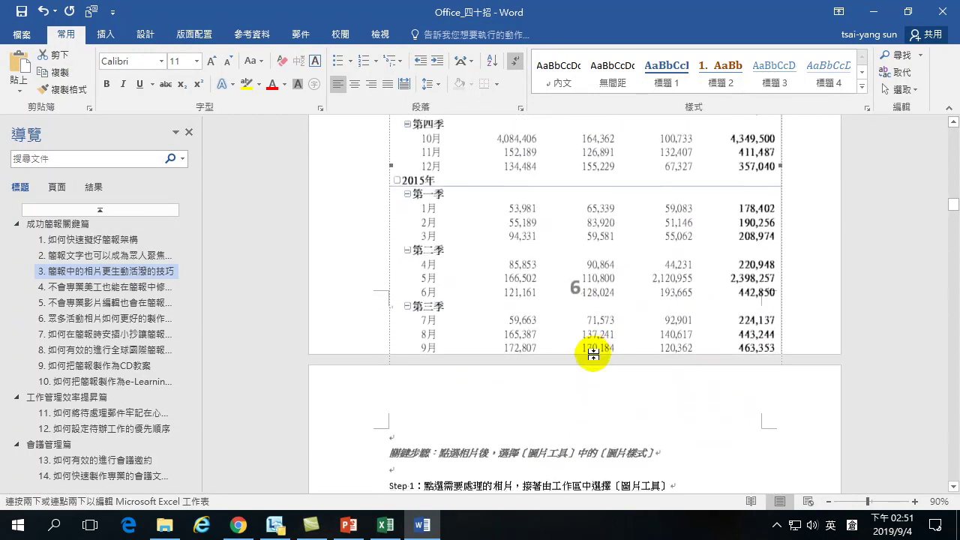
scroll(593, 355, "down", 5)
scroll(591, 354, "up", 6)
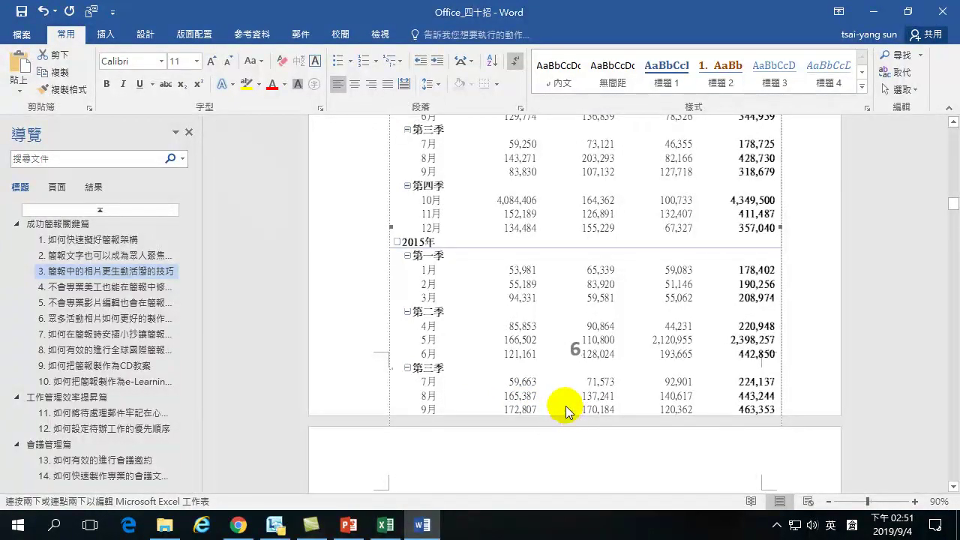
scroll(525, 382, "down", 3)
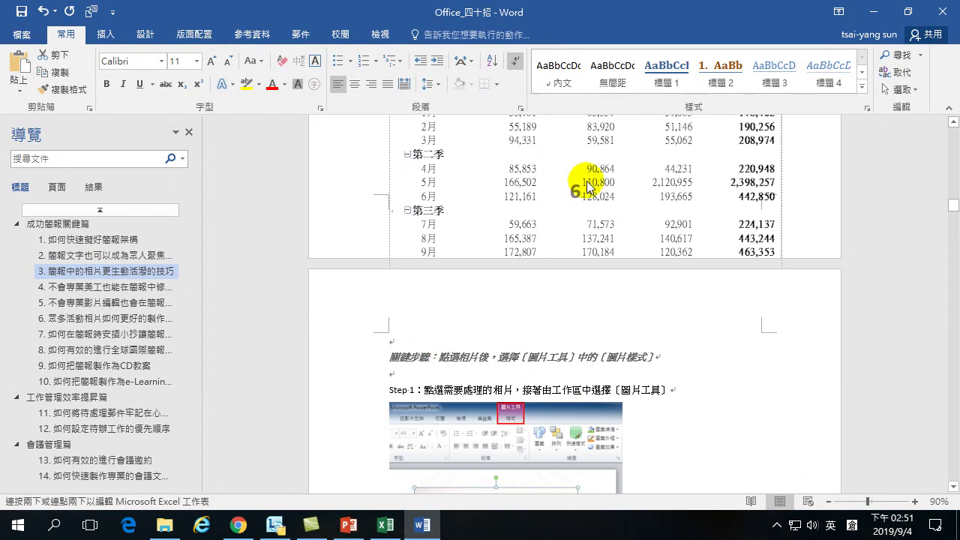
scroll(593, 180, "up", 3)
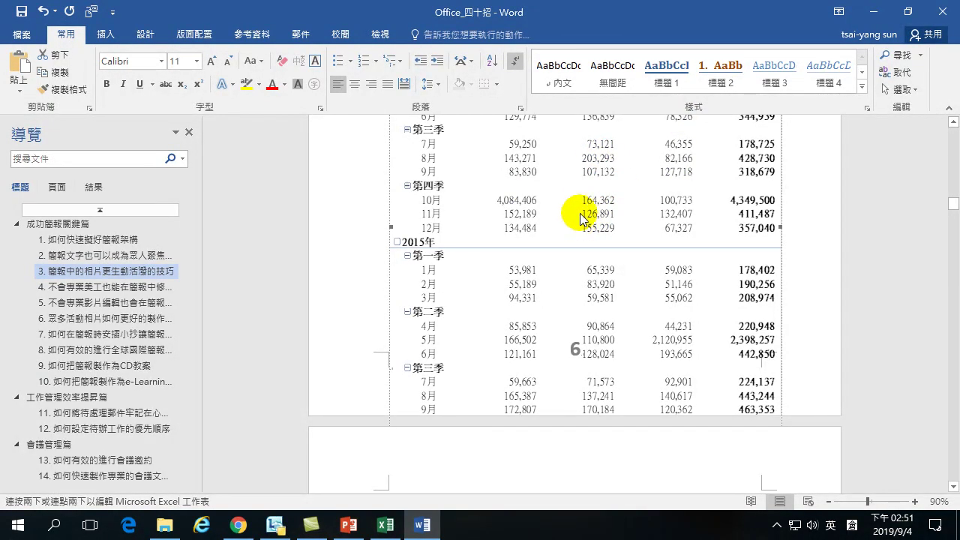
scroll(581, 218, "down", 10)
scroll(469, 150, "up", 3)
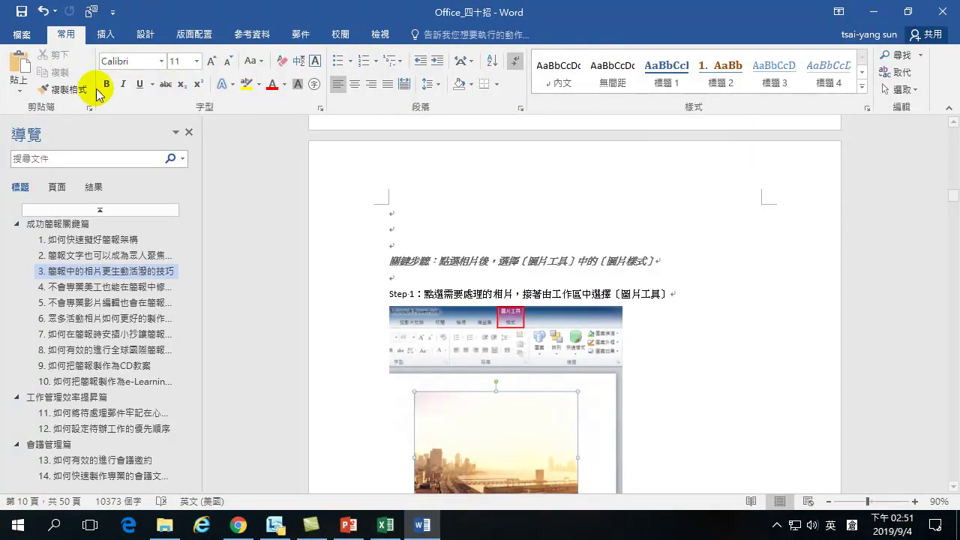
Step: Paste the copied pivot table as an ordinary Word table above the section 3 關鍵步驟 line
left_click(18, 87)
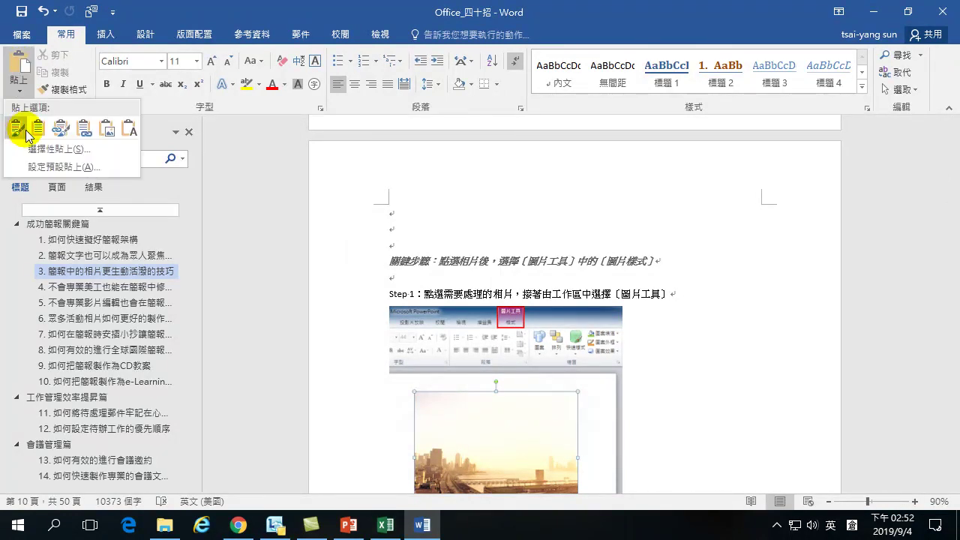
left_click(16, 64)
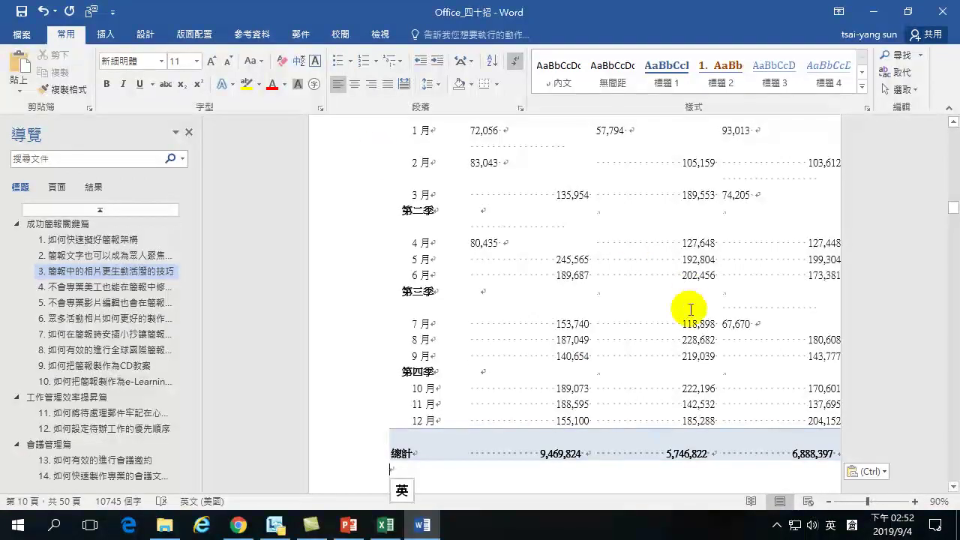
scroll(582, 306, "up", 10)
scroll(550, 296, "up", 15)
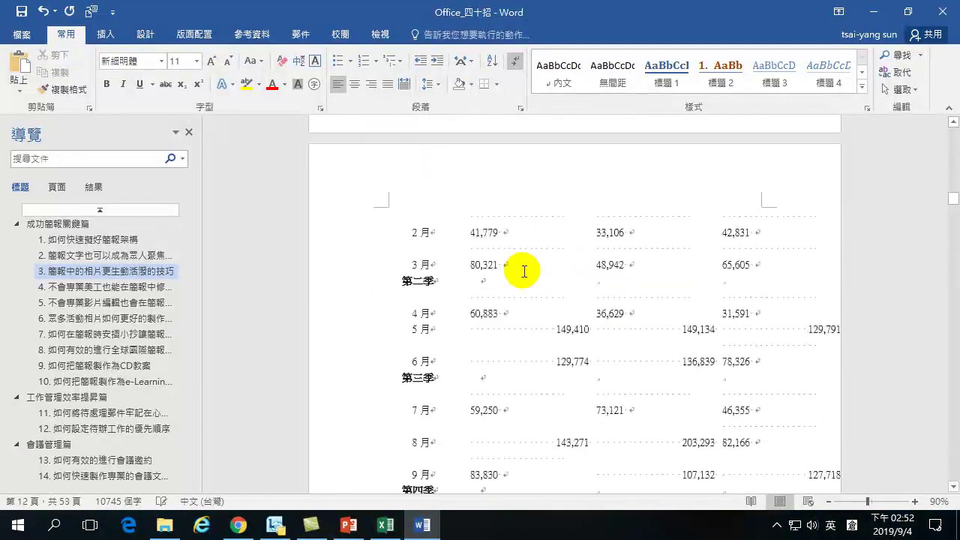
scroll(519, 287, "up", 10)
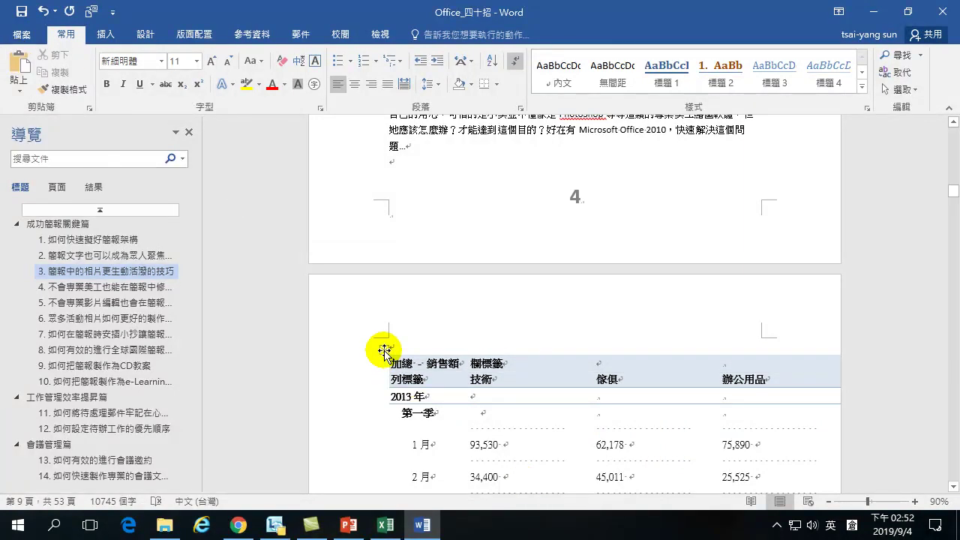
Step: Fit the entire pasted sales table to the page width with 自動調整視窗
left_click(384, 350)
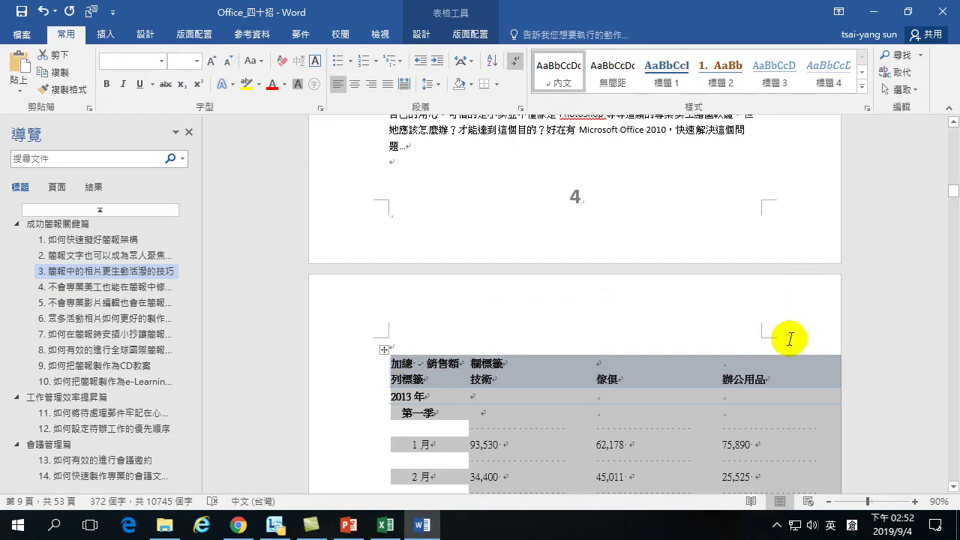
left_click(466, 39)
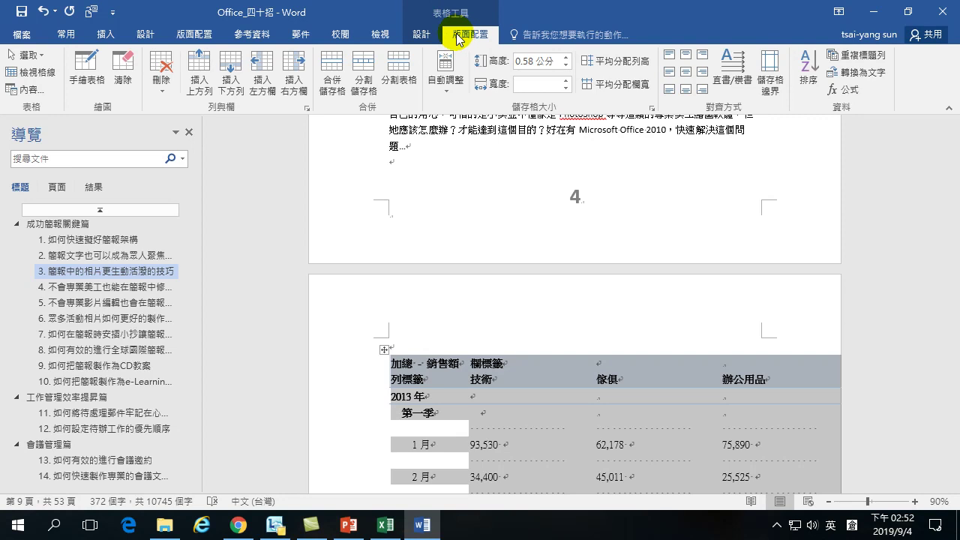
left_click(445, 83)
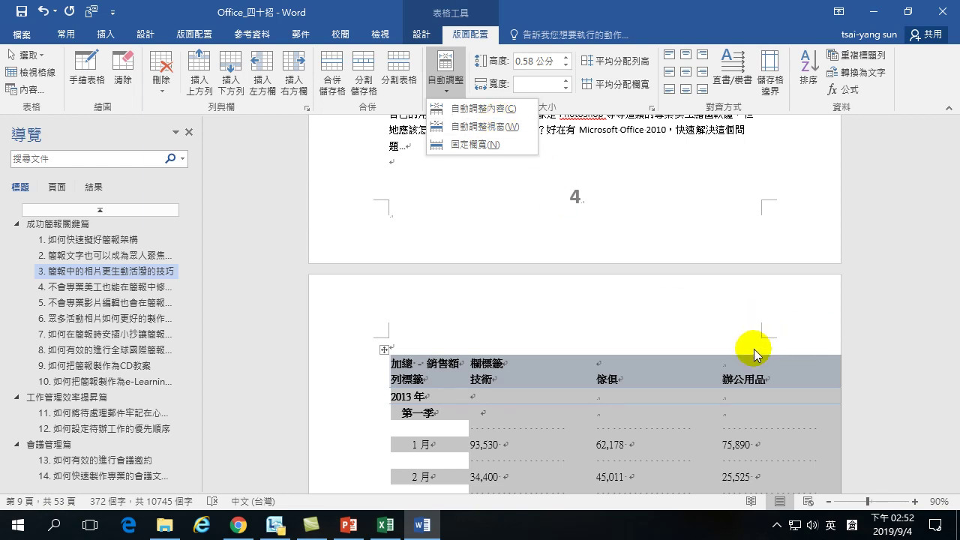
left_click(480, 127)
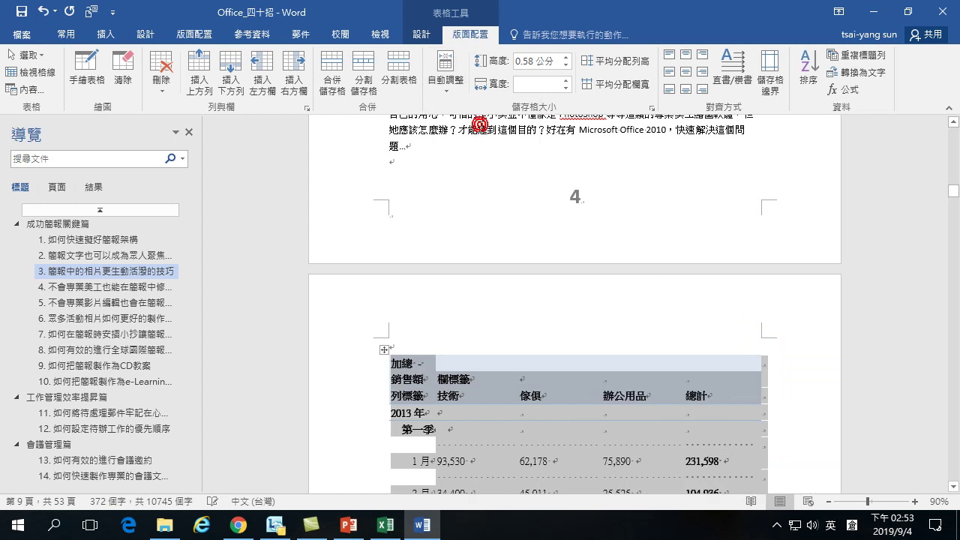
scroll(714, 360, "down", 3)
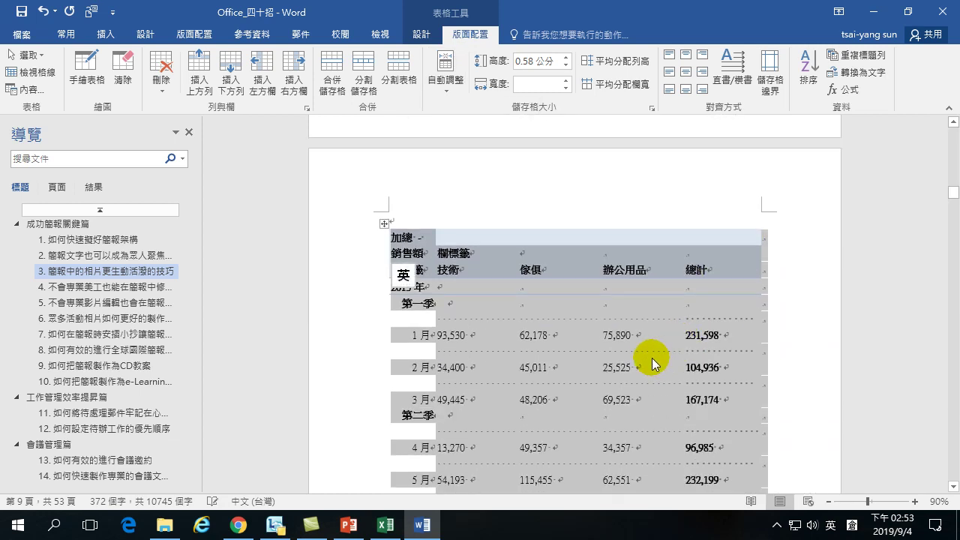
scroll(651, 363, "down", 3)
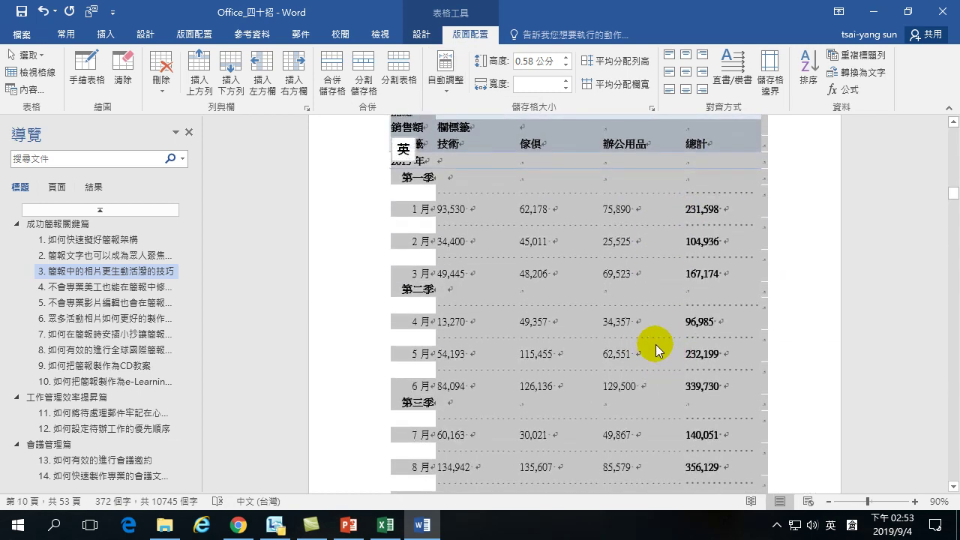
left_click(537, 210)
scroll(575, 339, "up", 3)
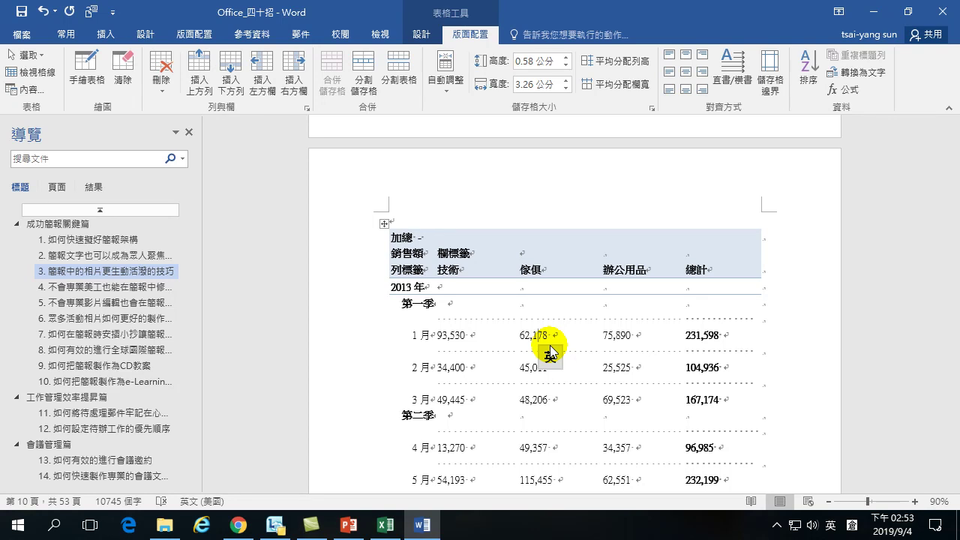
left_click(456, 320)
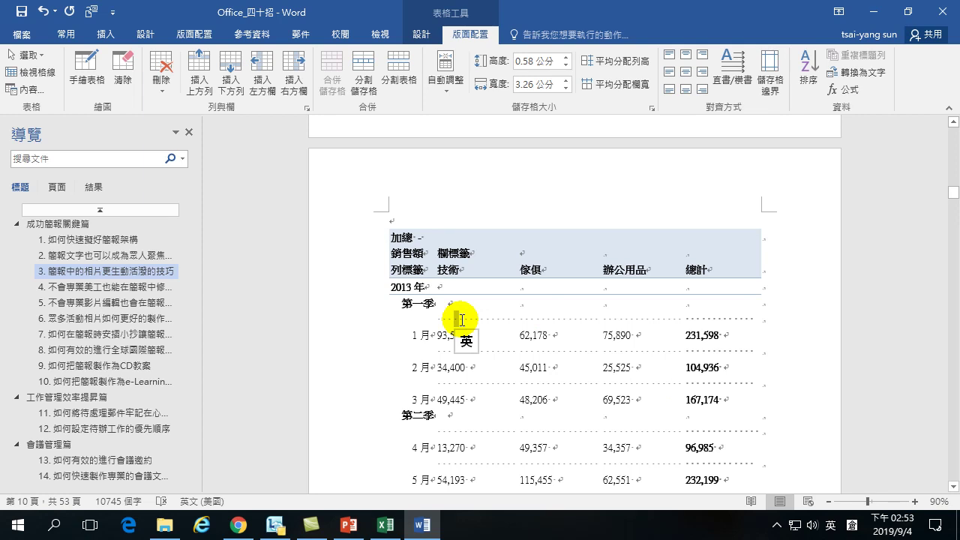
left_click(498, 327)
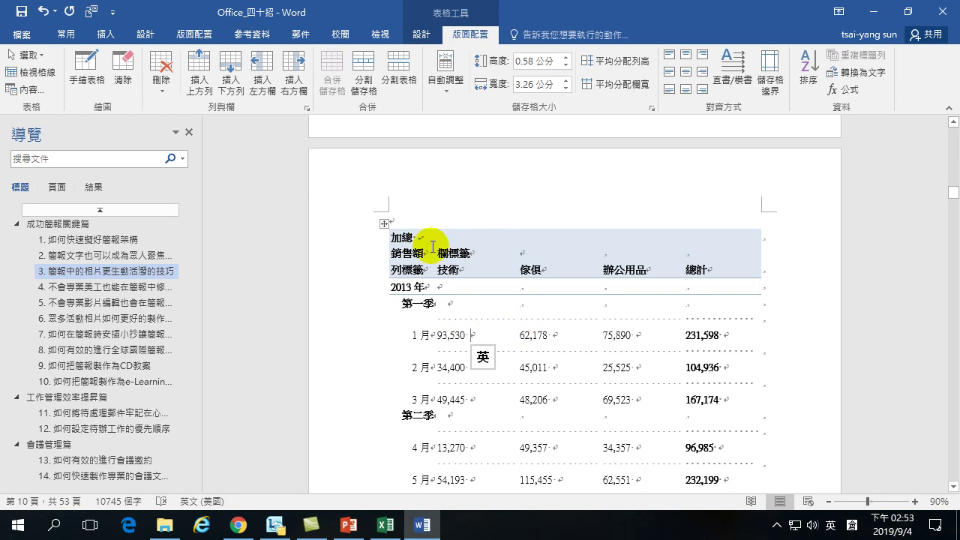
Step: Apply the 格線表格 style with a blue header row, blue first column and light-blue banded rows to the whole sales table
left_click(384, 225)
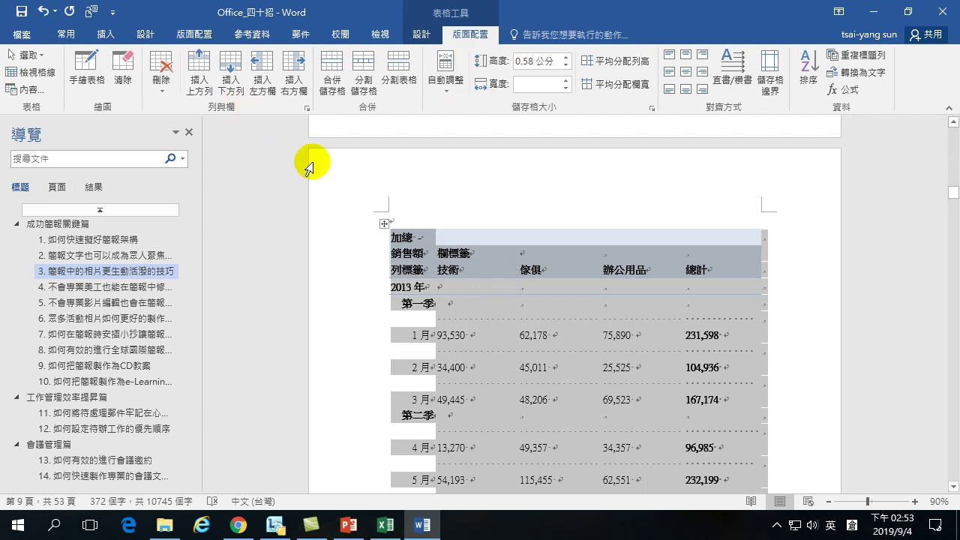
left_click(421, 34)
left_click(492, 87)
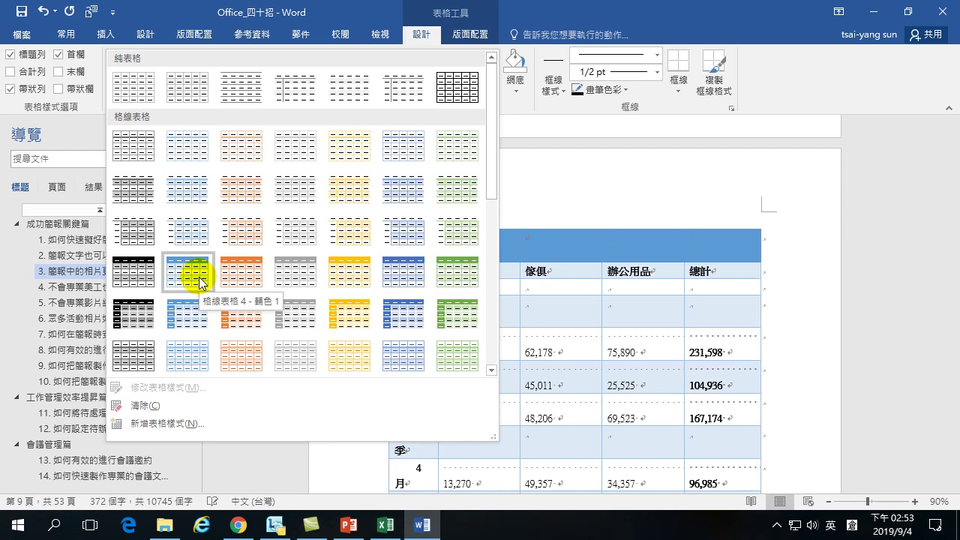
left_click(188, 318)
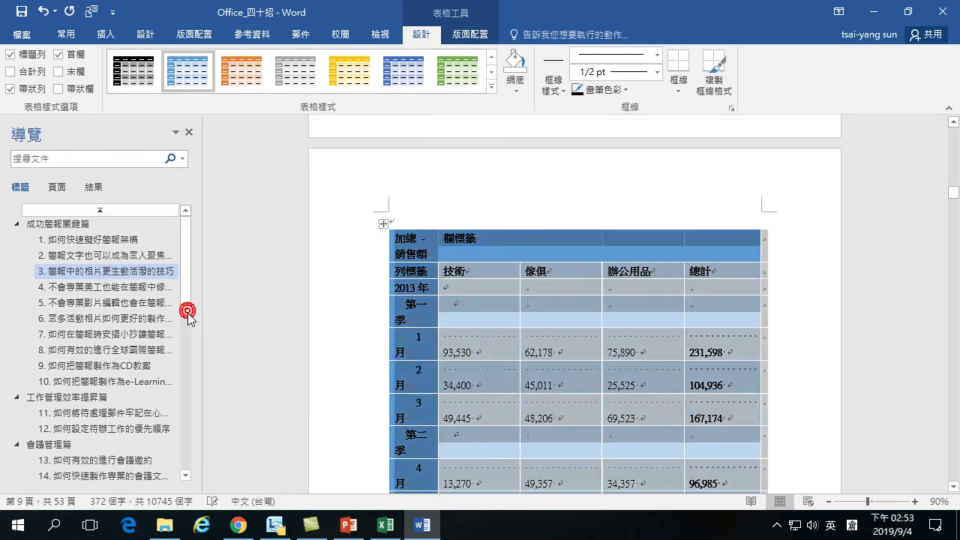
left_click(488, 301)
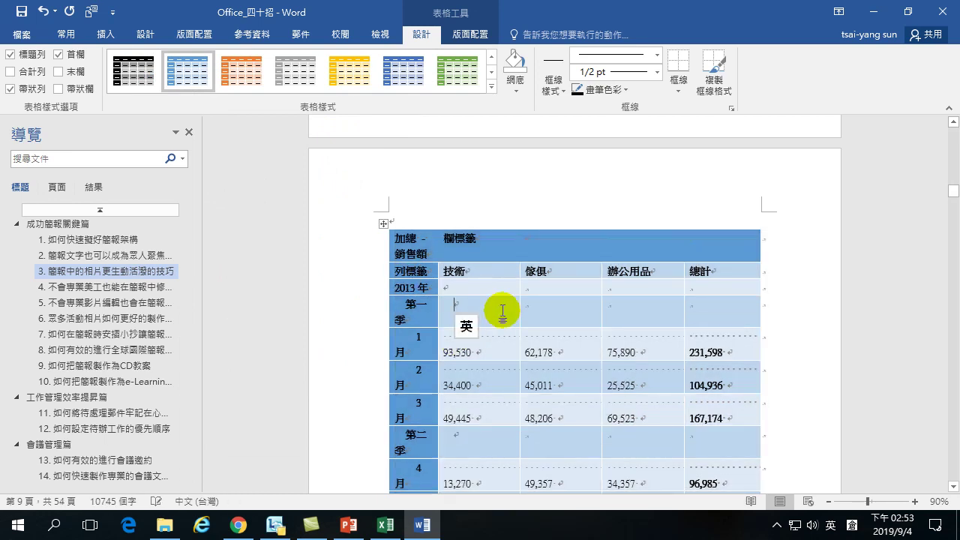
Step: Shrink the font of the first-column labels from 第一季 under 2013 年 down to 總計 by three size steps
left_click(413, 294)
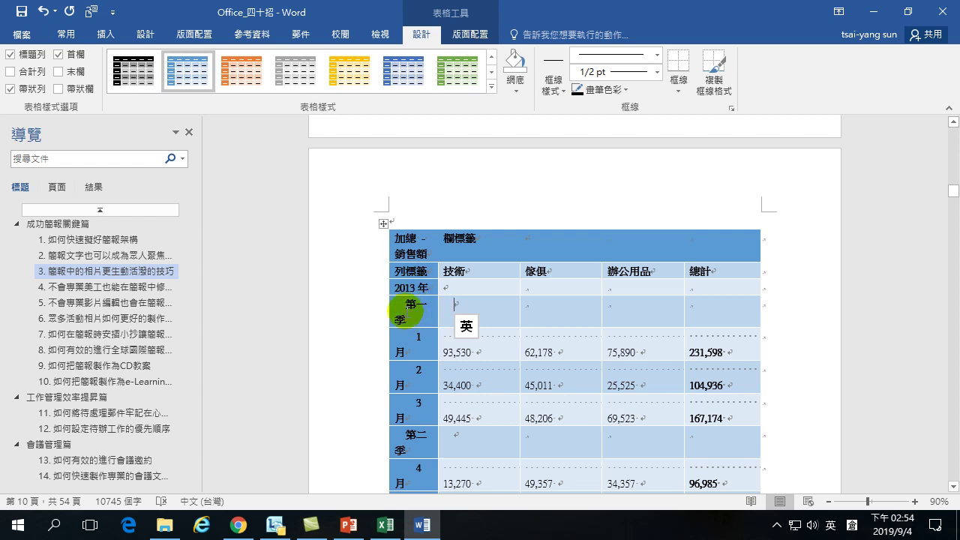
left_click(415, 335)
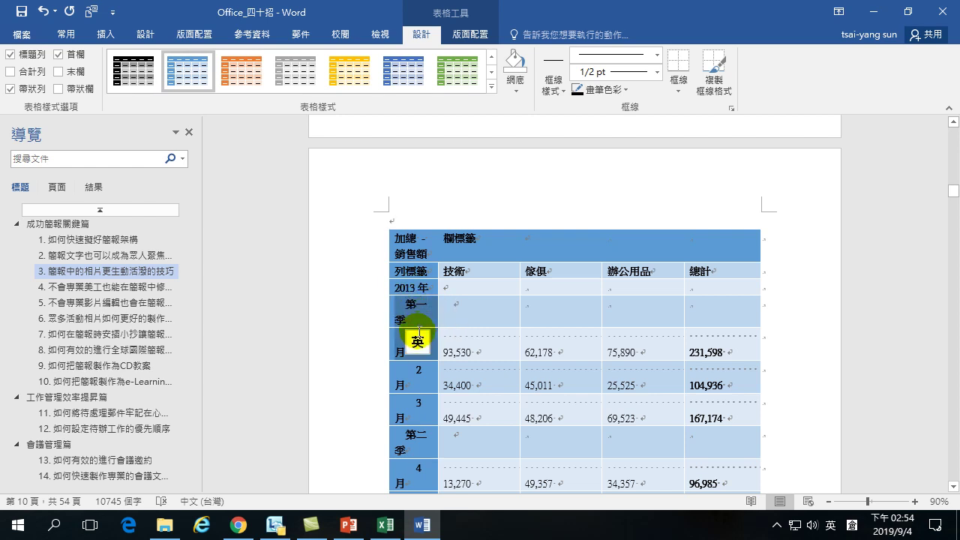
mouse_move(421, 475)
left_mouse_down()
mouse_move(413, 529)
mouse_move(420, 351)
left_mouse_up()
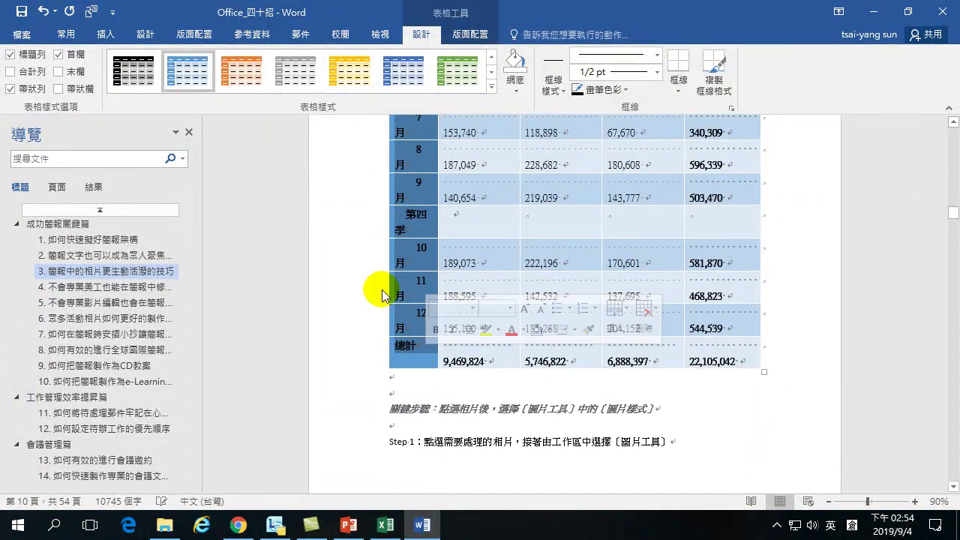
left_click(72, 33)
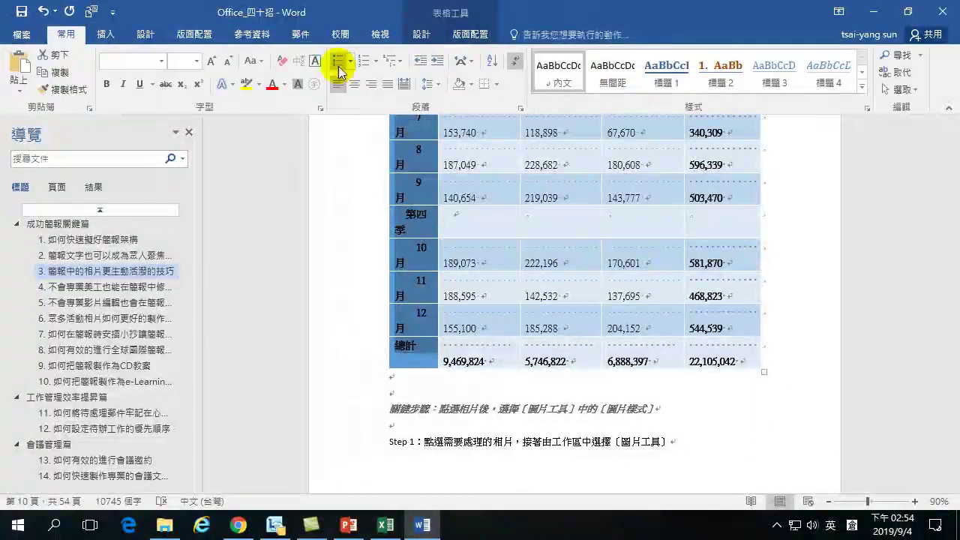
left_click(229, 65)
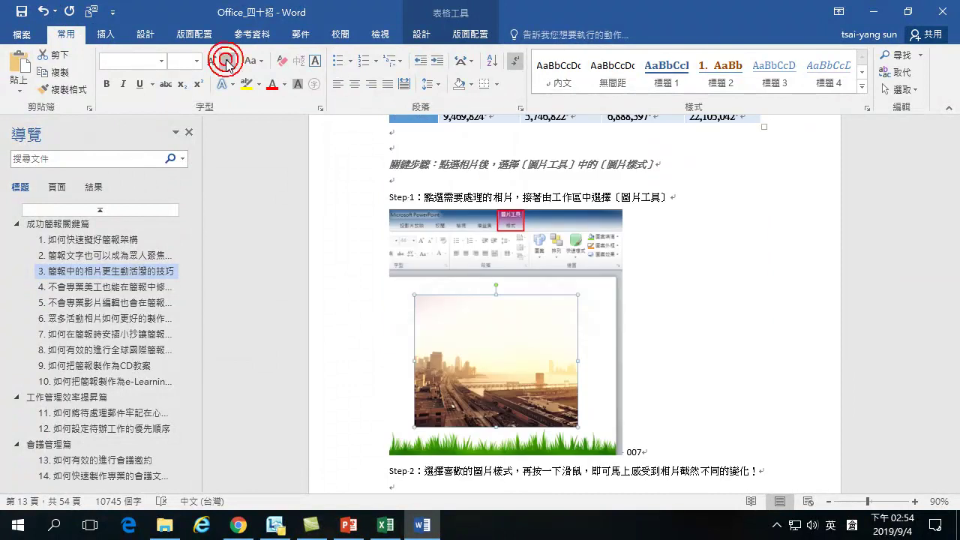
left_click(228, 65)
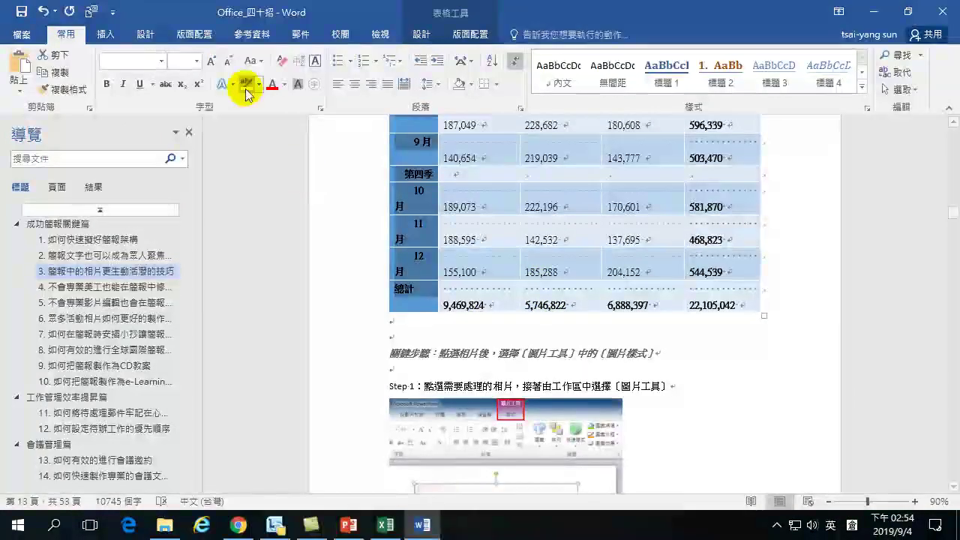
left_click(225, 61)
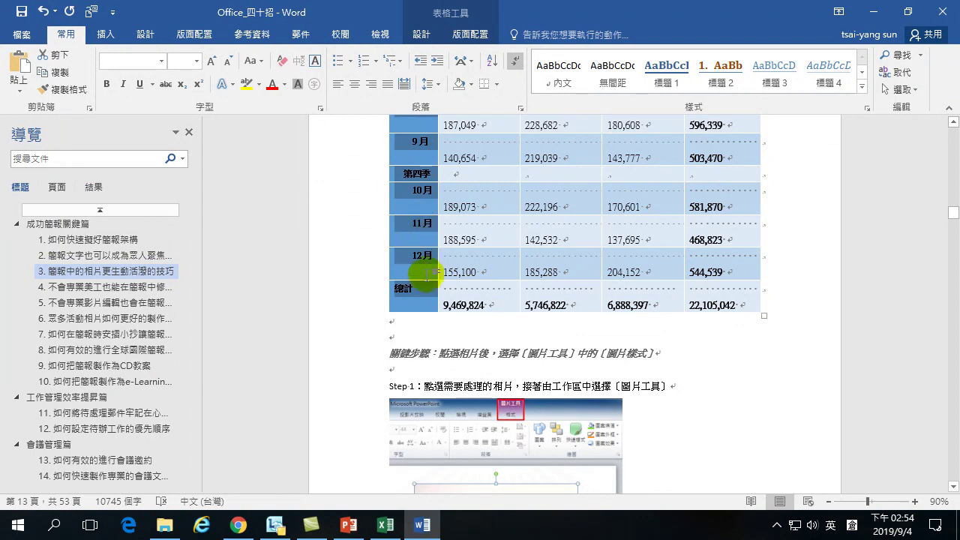
Step: Examine the resized row labels and the blank spaces in front of the amounts, back up to the sales table's header
scroll(420, 276, "up", 3)
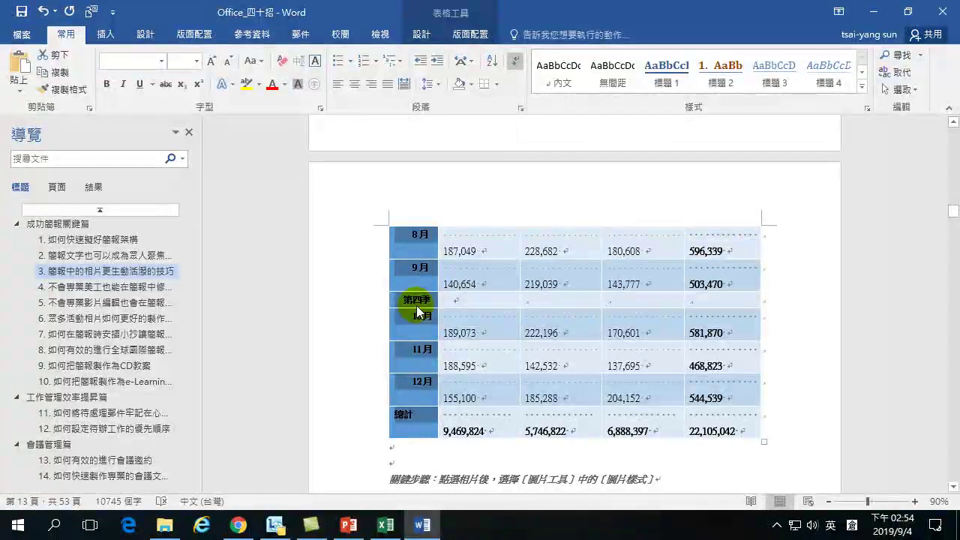
left_click(429, 382)
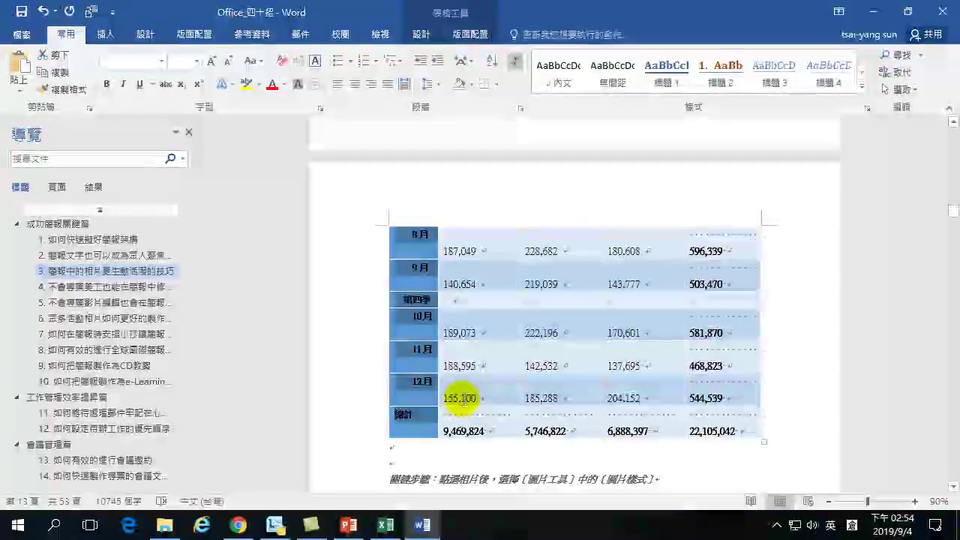
scroll(460, 398, "up", 10)
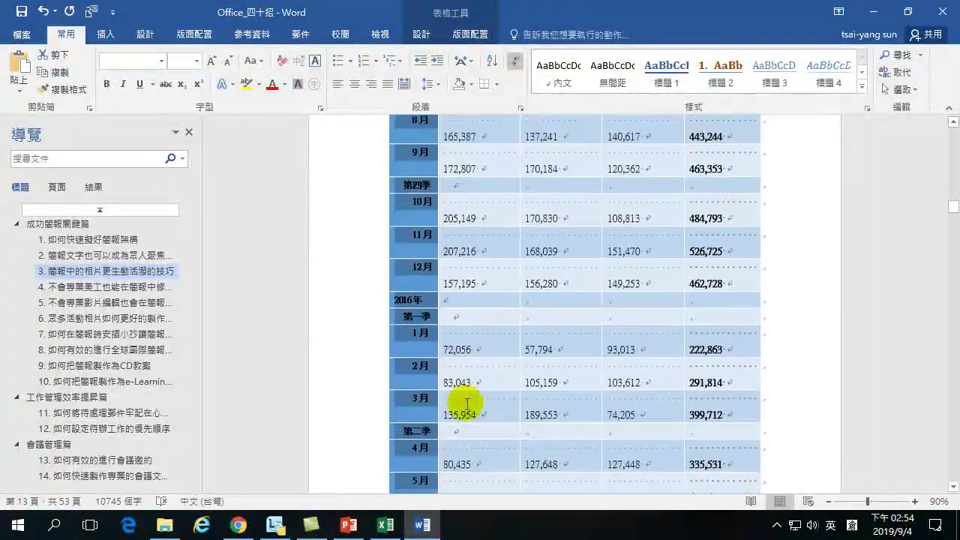
scroll(467, 403, "up", 10)
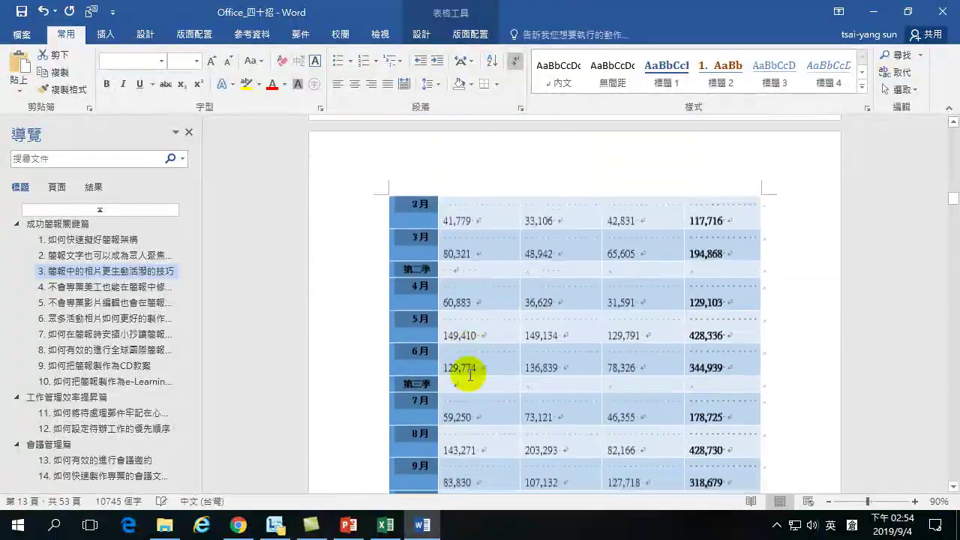
scroll(470, 375, "up", 3)
left_click_drag(465, 283, 481, 283)
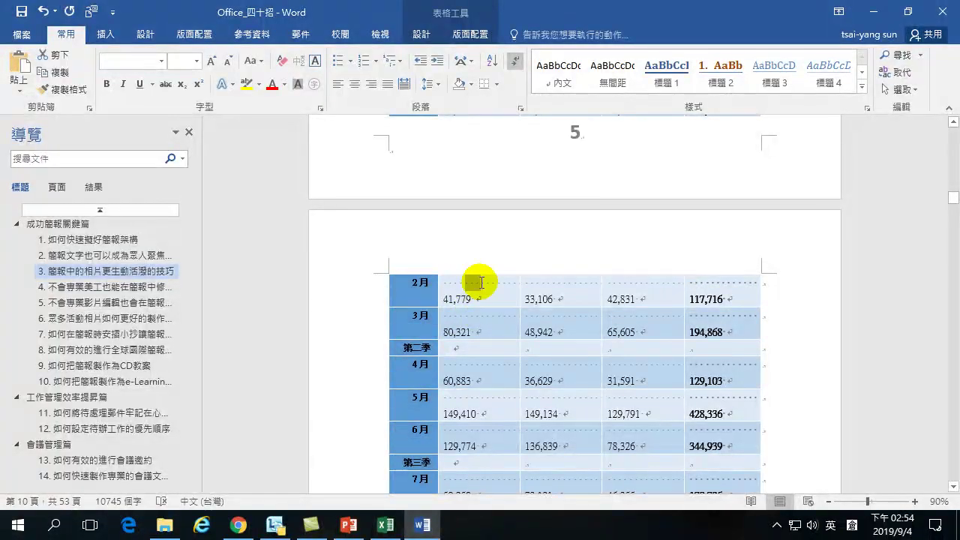
scroll(473, 333, "up", 15)
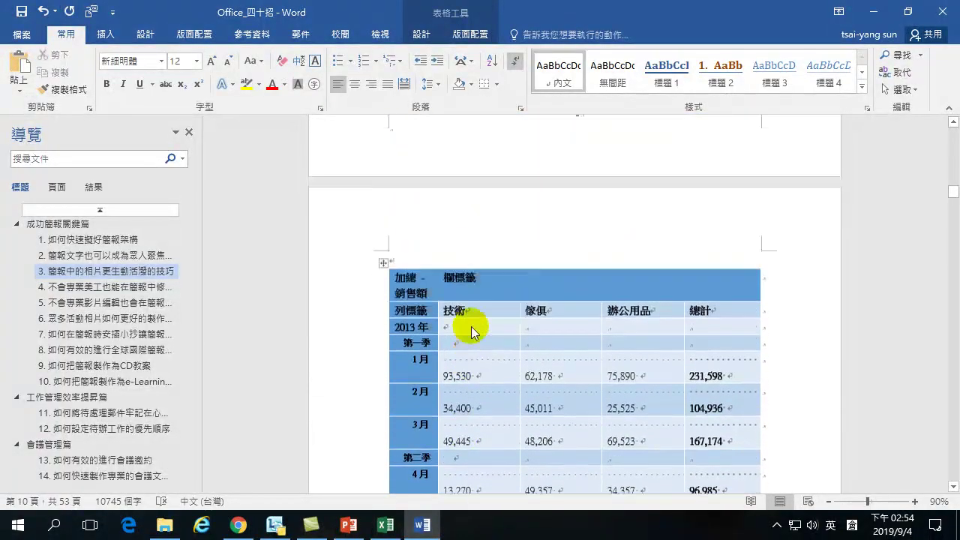
scroll(471, 332, "up", 5)
scroll(385, 407, "down", 2)
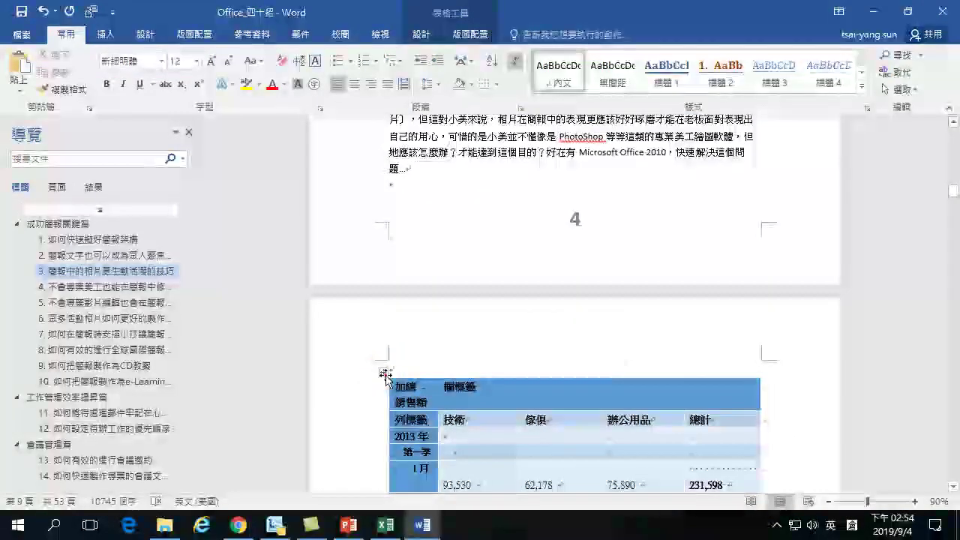
Step: Replace all spaces in the whole sales table with nothing, and extend the replacement to the rest of the document
left_click(385, 375)
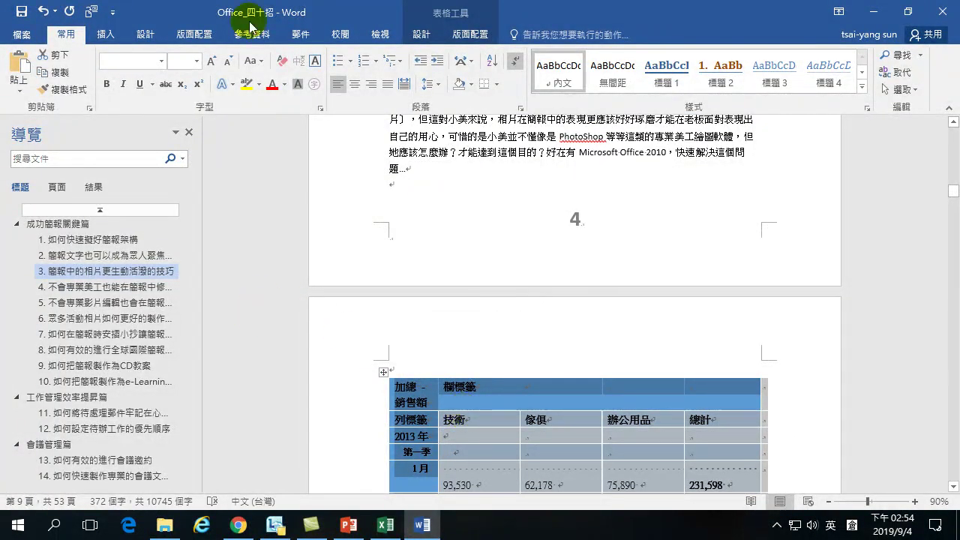
left_click(900, 73)
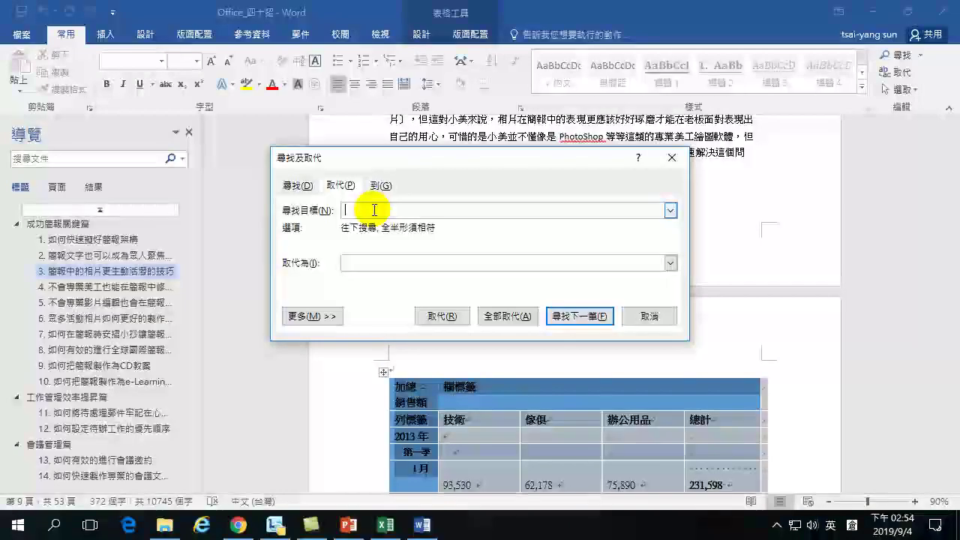
left_click(354, 261)
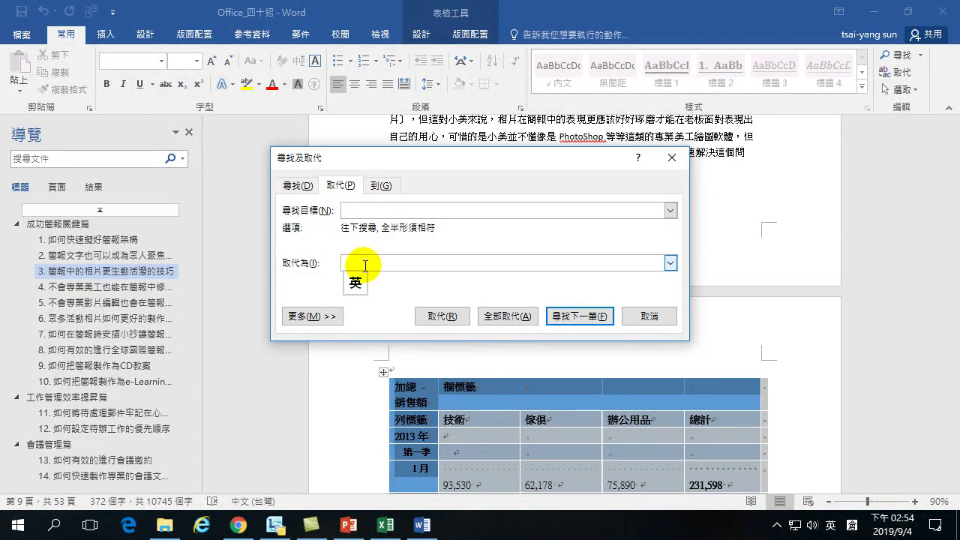
left_click(506, 316)
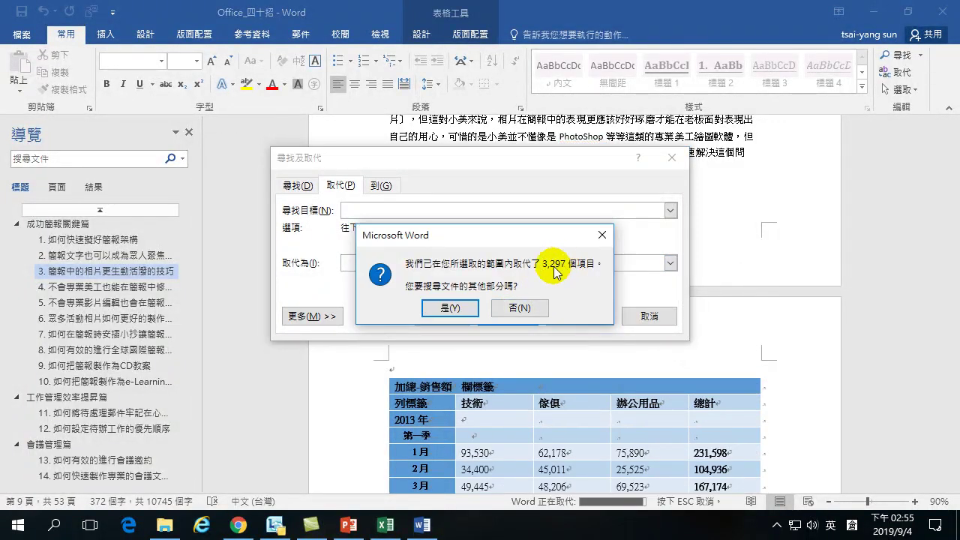
left_click(450, 307)
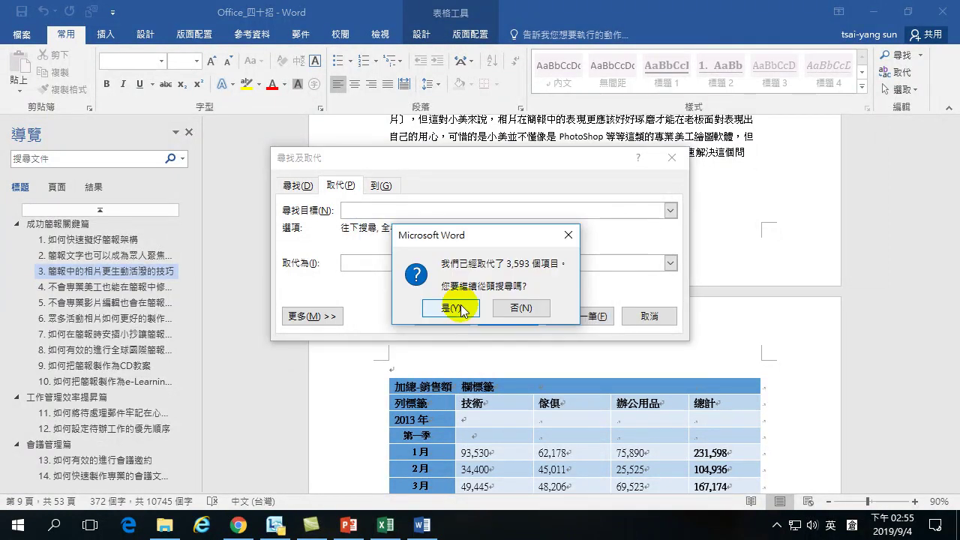
left_click(519, 308)
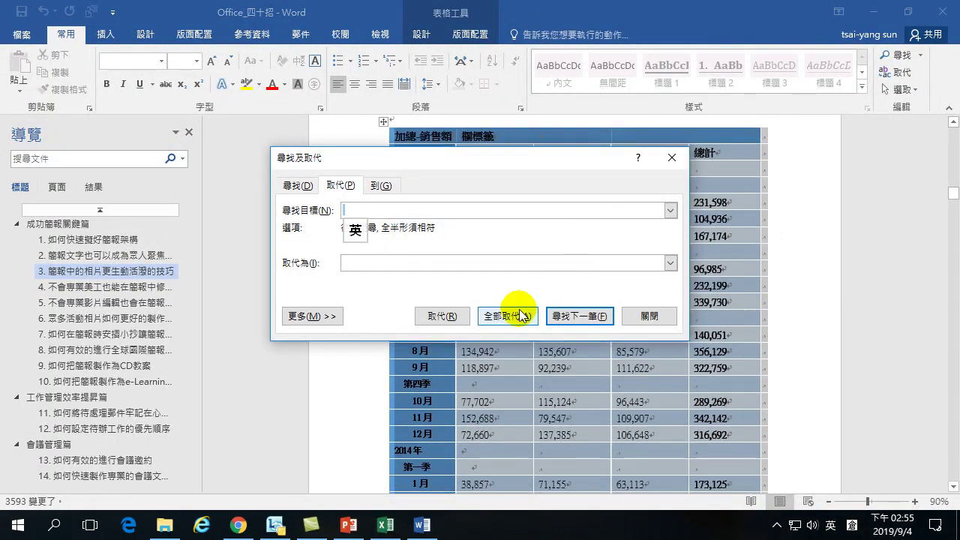
left_click(646, 311)
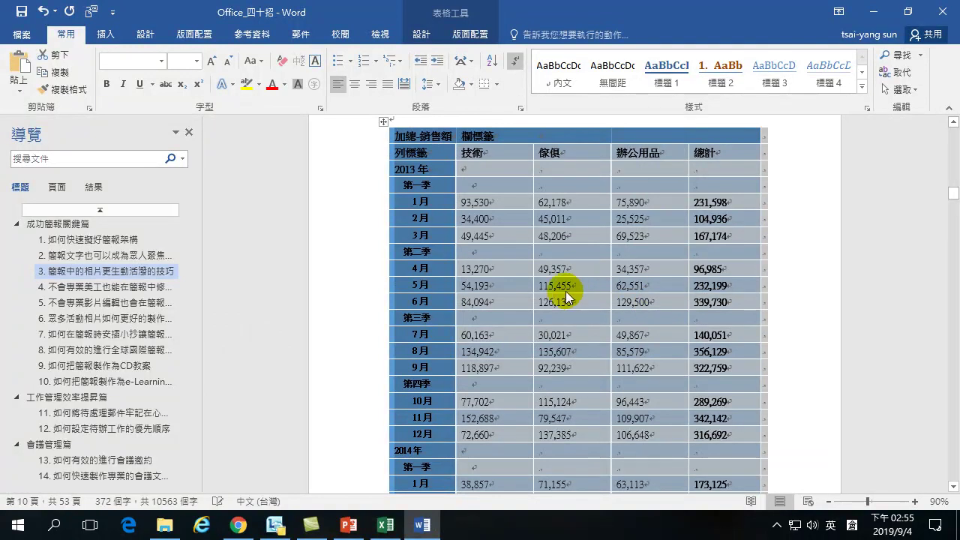
Step: Right-align all amounts in the sales table, from the 1月 row of 2013 年 down to the 總計 row
scroll(525, 292, "up", 3)
left_click(505, 296)
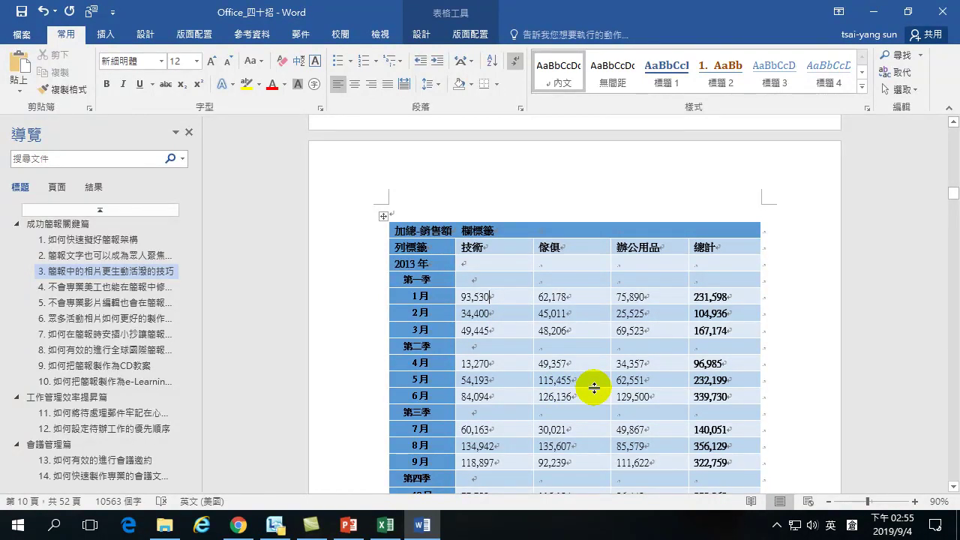
left_click(487, 297)
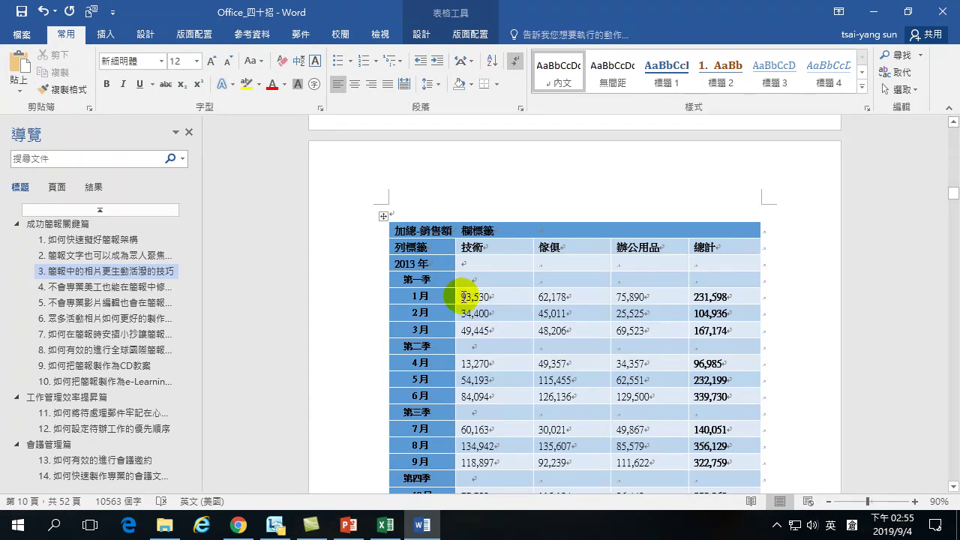
left_click_drag(463, 297, 732, 312)
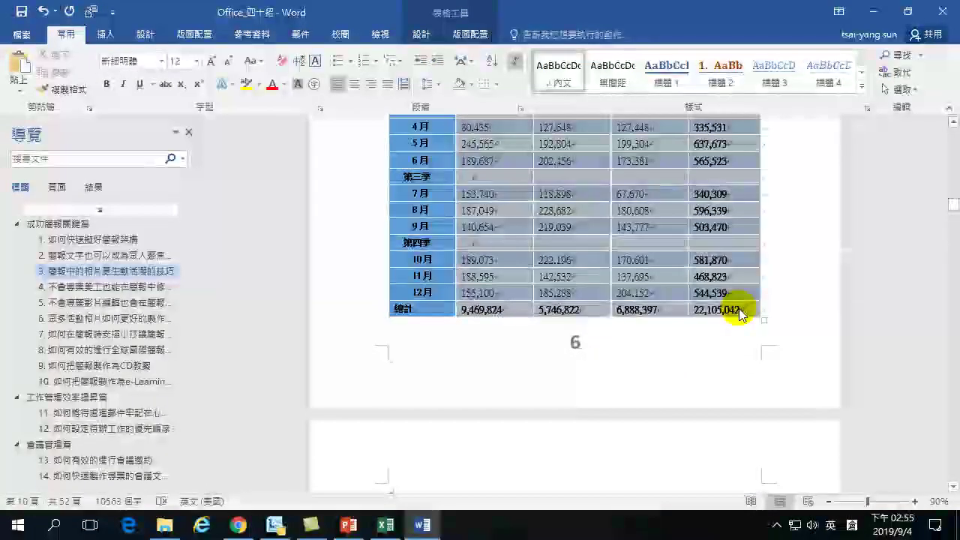
left_click(372, 87)
scroll(611, 233, "up", 5)
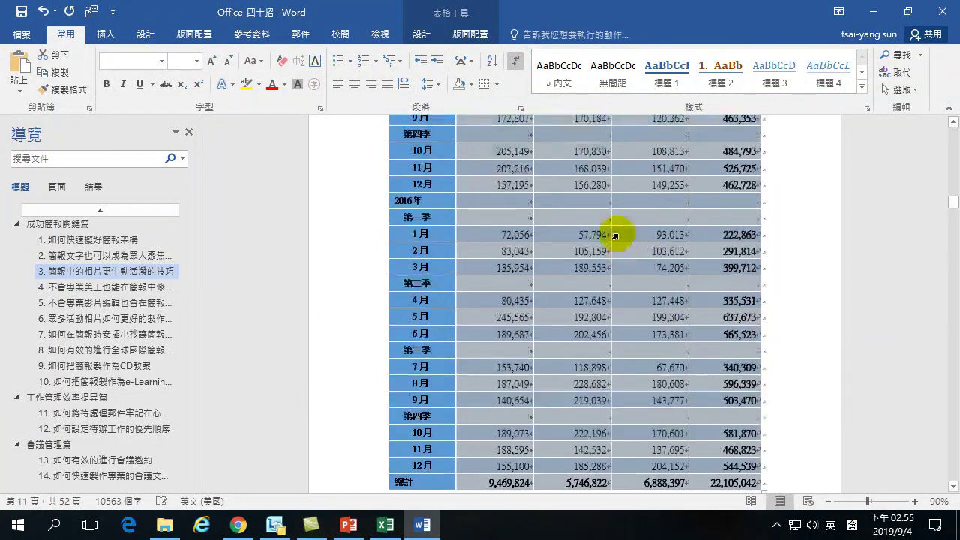
scroll(608, 239, "up", 12)
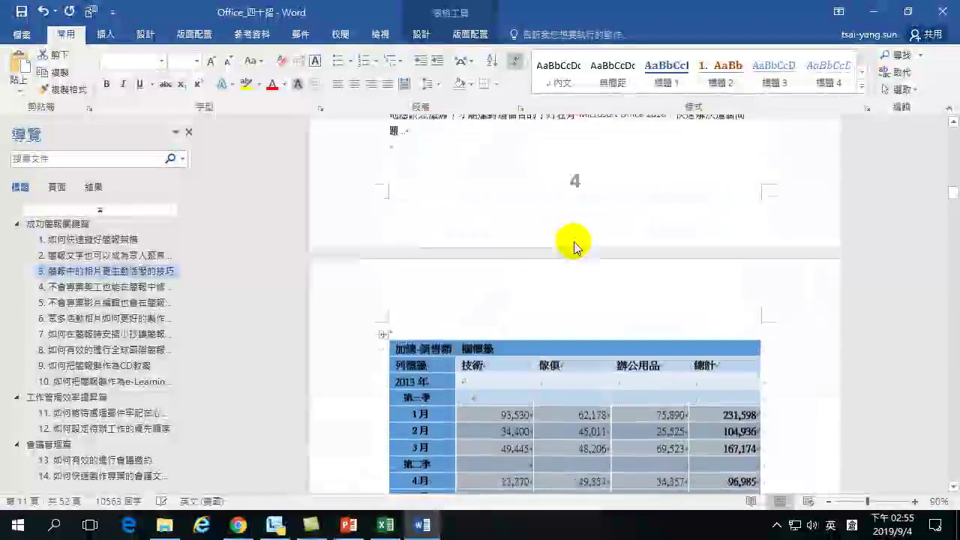
Step: Centre the sales table's second header row, from 列標籤 and 技術 to 總計
left_click(553, 365)
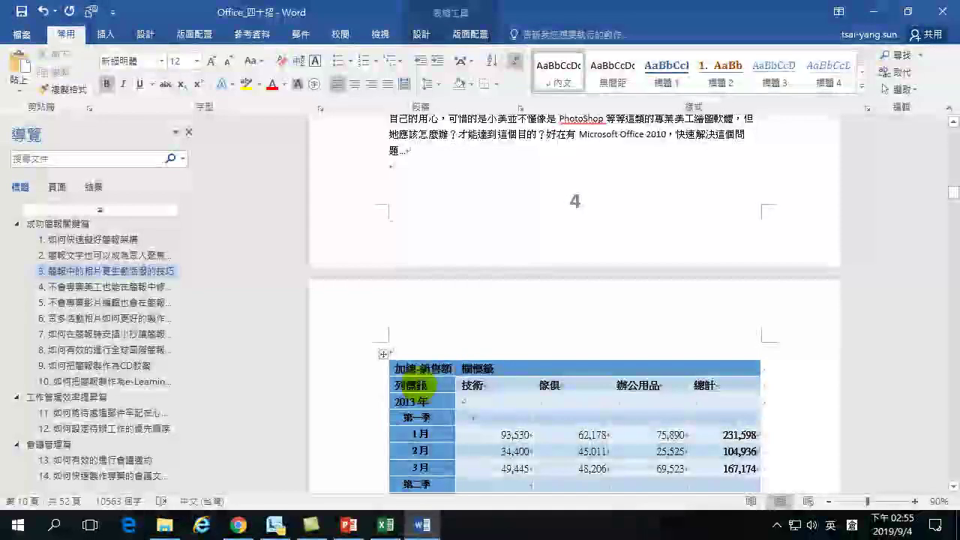
left_click_drag(397, 387, 728, 381)
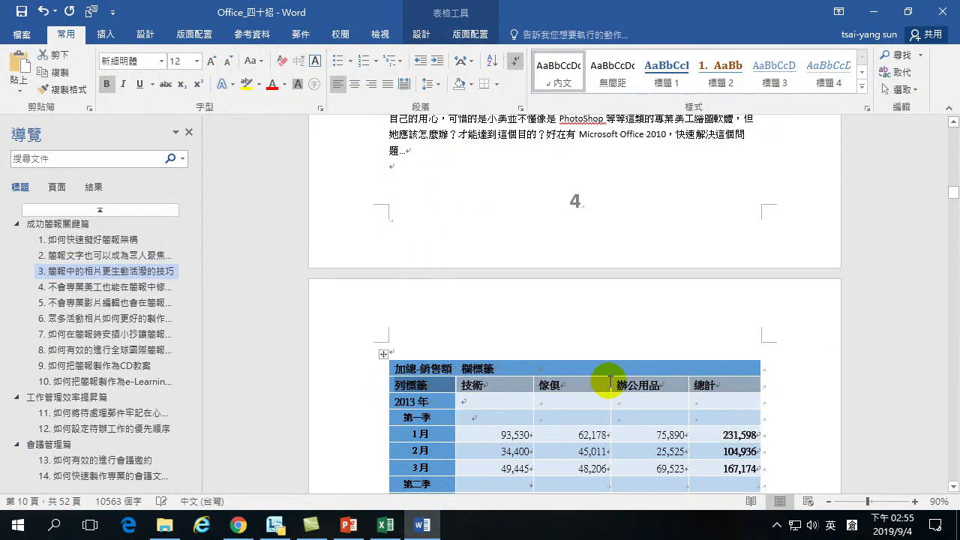
left_click(355, 84)
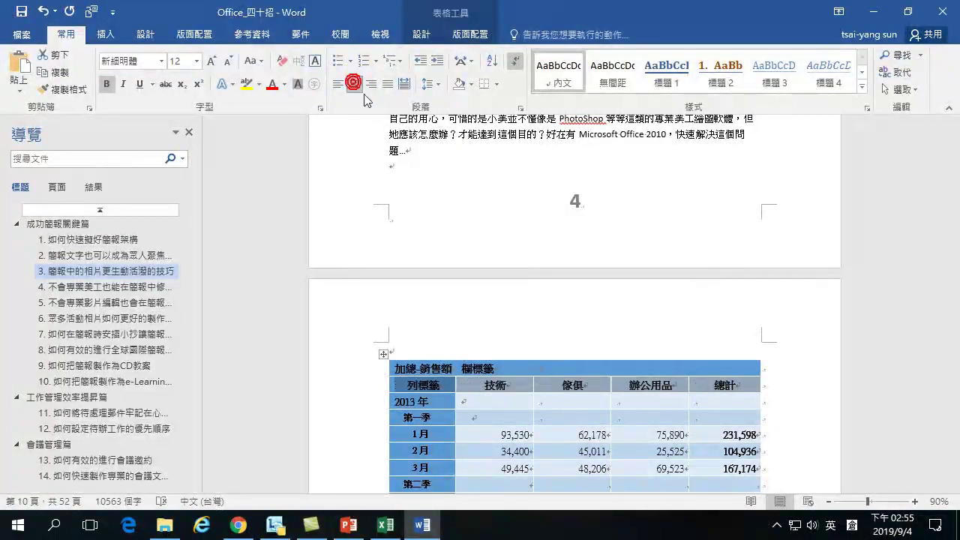
left_click(423, 390)
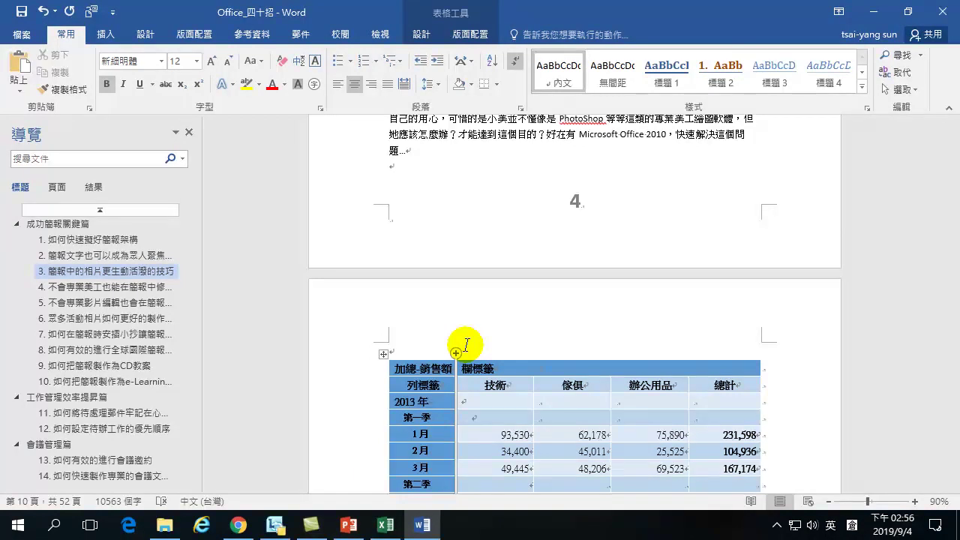
left_click(421, 34)
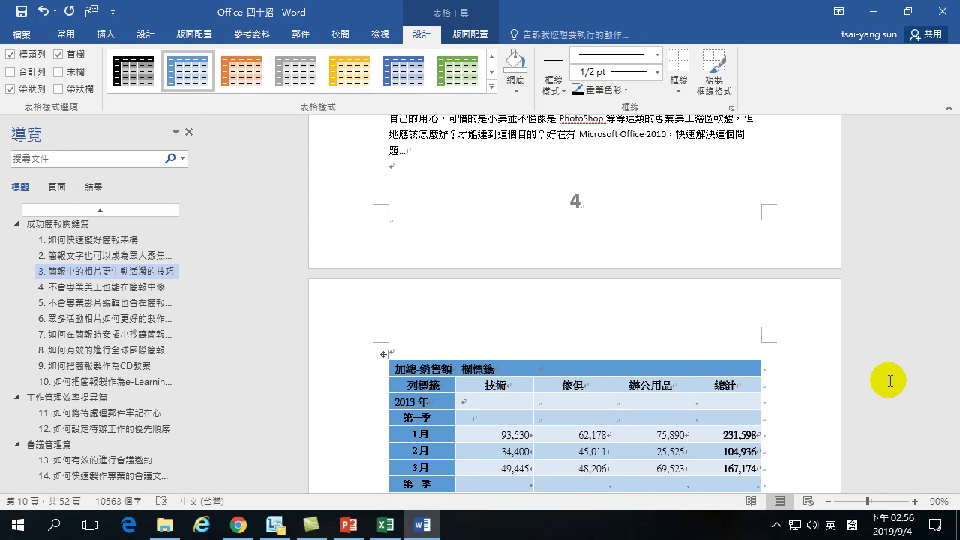
left_click(415, 357)
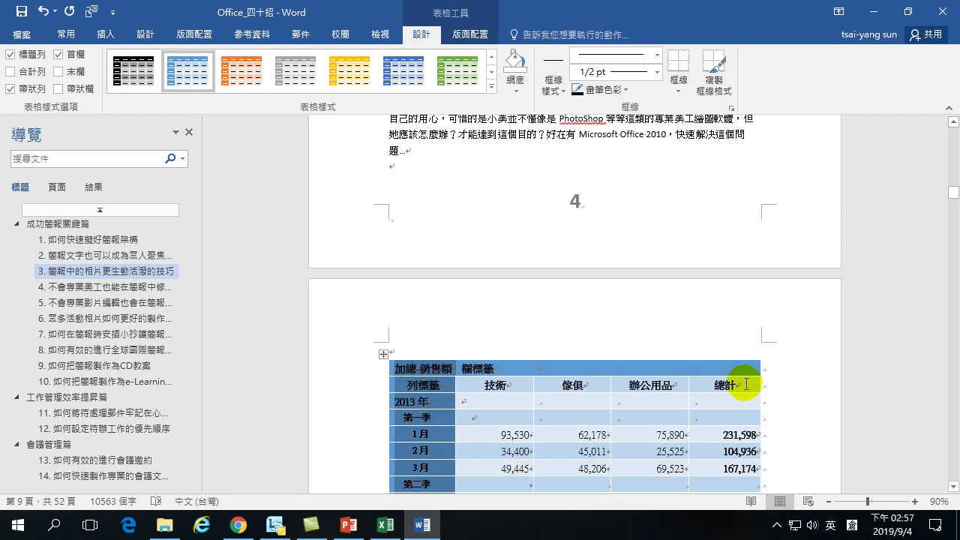
left_click(729, 360)
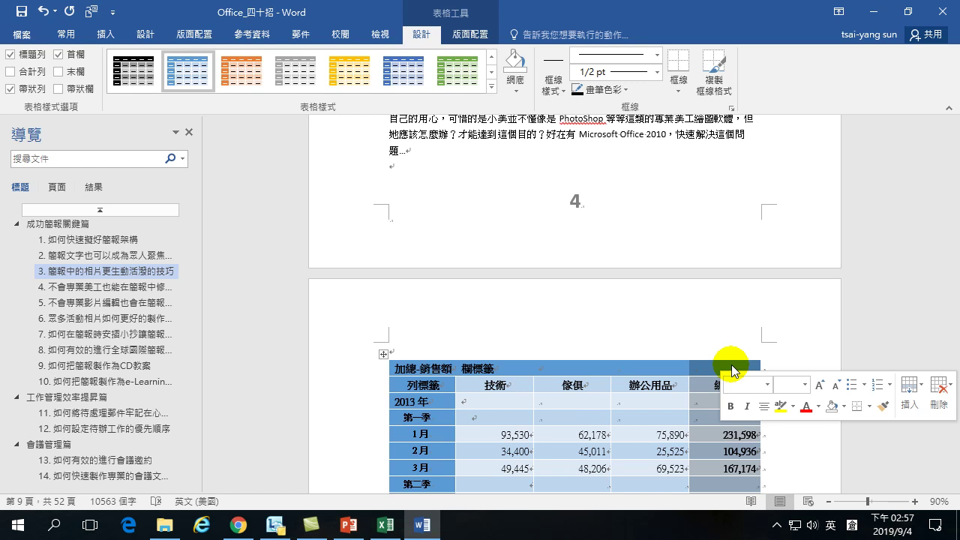
Step: Switch to the 超市範例 workbook in Excel and open its 訂單 worksheet
left_click(381, 527)
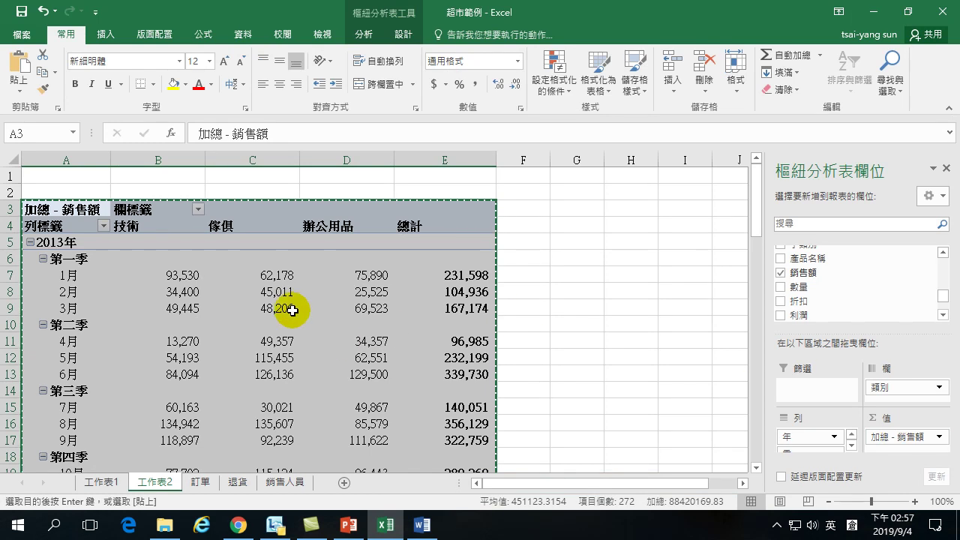
left_click(201, 483)
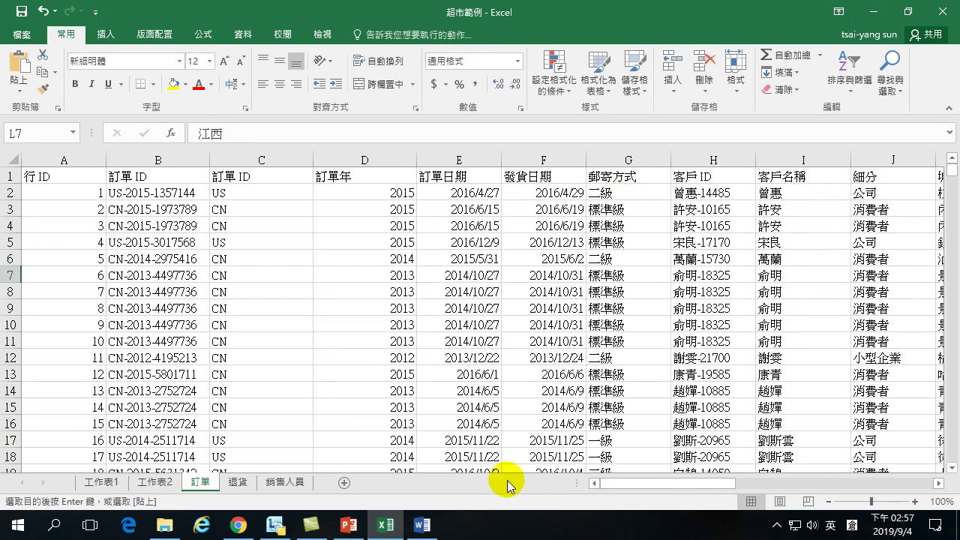
Step: Examine the 類別 and 子類別 columns in the 訂單 worksheet, comparing the main categories with their subcategories
left_click_drag(612, 483, 698, 487)
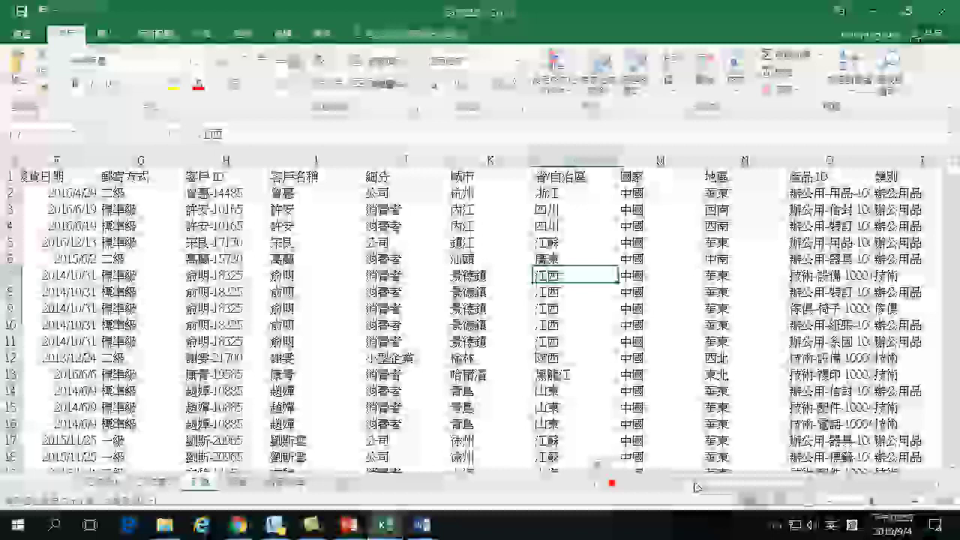
left_click_drag(698, 487, 742, 486)
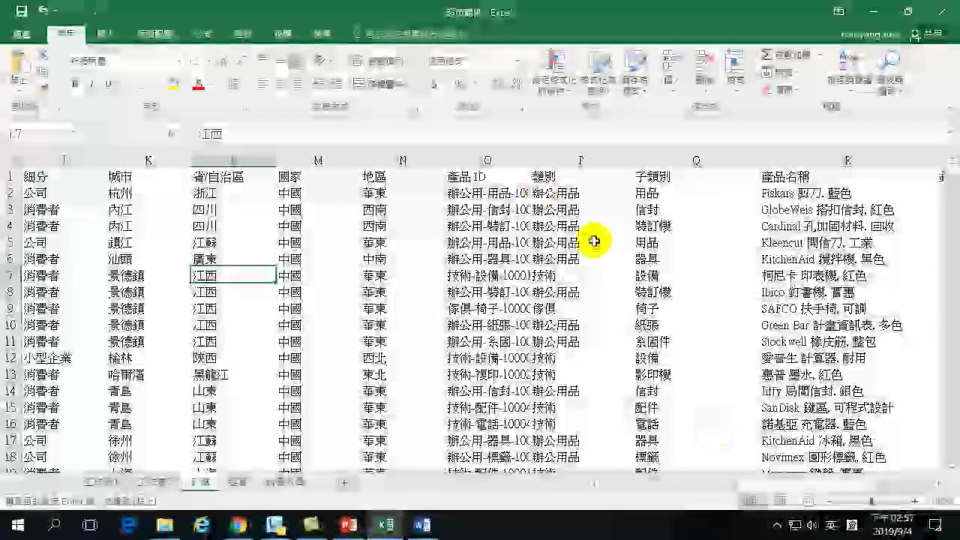
left_click(542, 193)
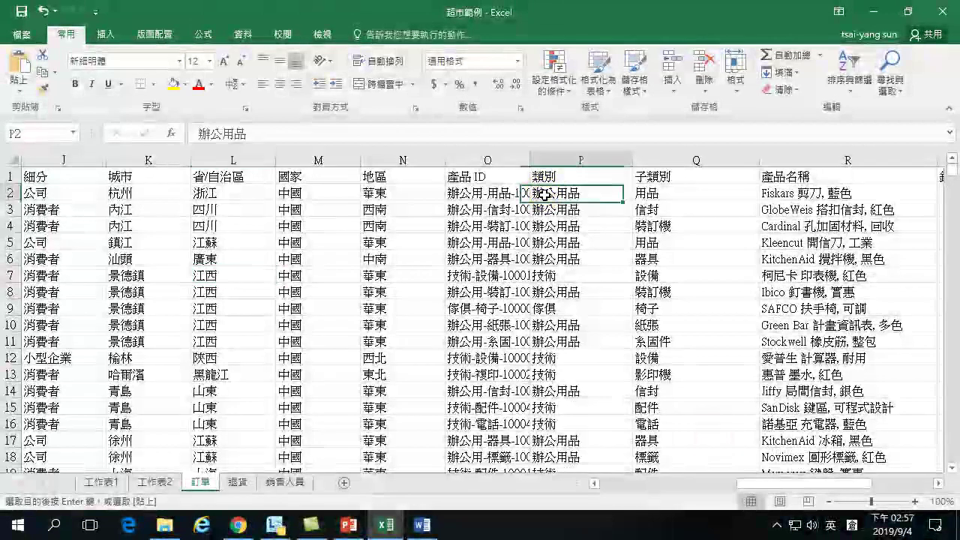
left_click(549, 276)
left_click(550, 307)
left_click_drag(643, 193, 681, 317)
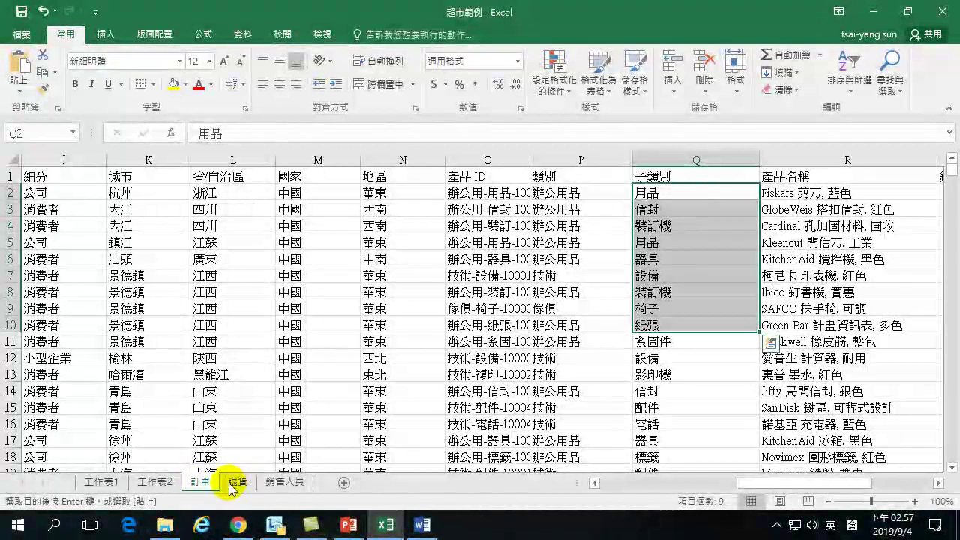
Step: On 工作表2, replace 類別 with 子類別 as the pivot table's column field
left_click(161, 482)
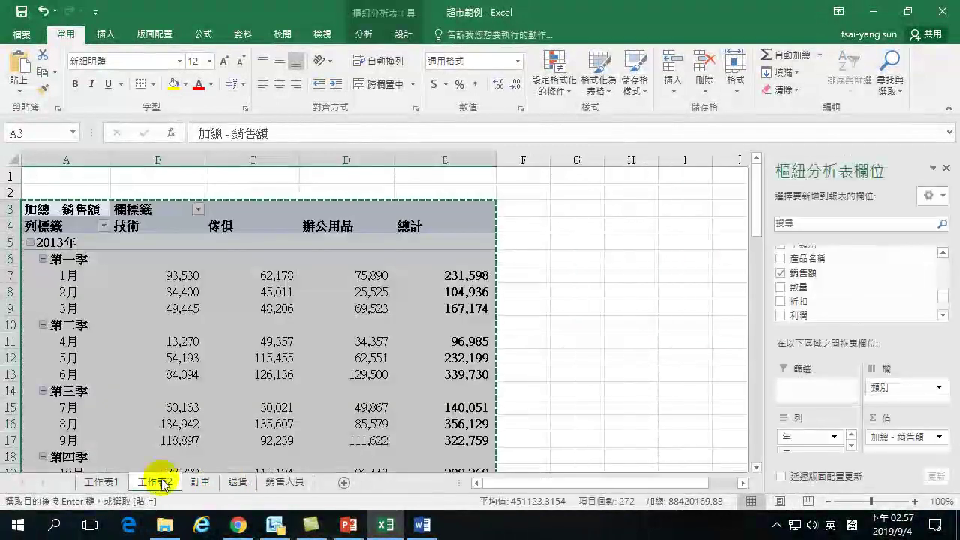
left_click(379, 307)
scroll(840, 282, "up", 2)
scroll(828, 274, "down", 1)
left_click_drag(825, 279, 872, 286)
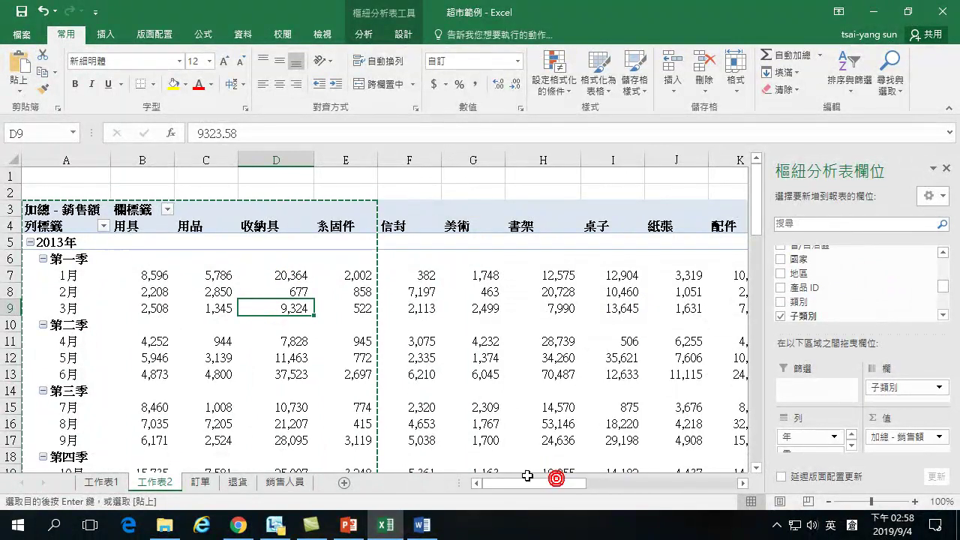
Step: Mark the row labels with the 用具 to 系固件 columns as the first block, and hide columns B to E
left_click_drag(43, 225, 332, 240)
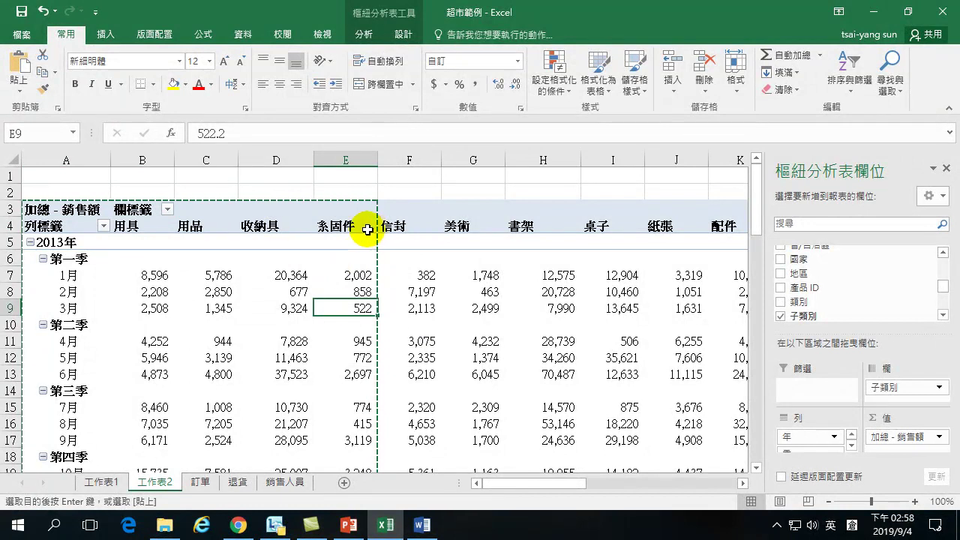
left_click_drag(60, 229, 340, 384)
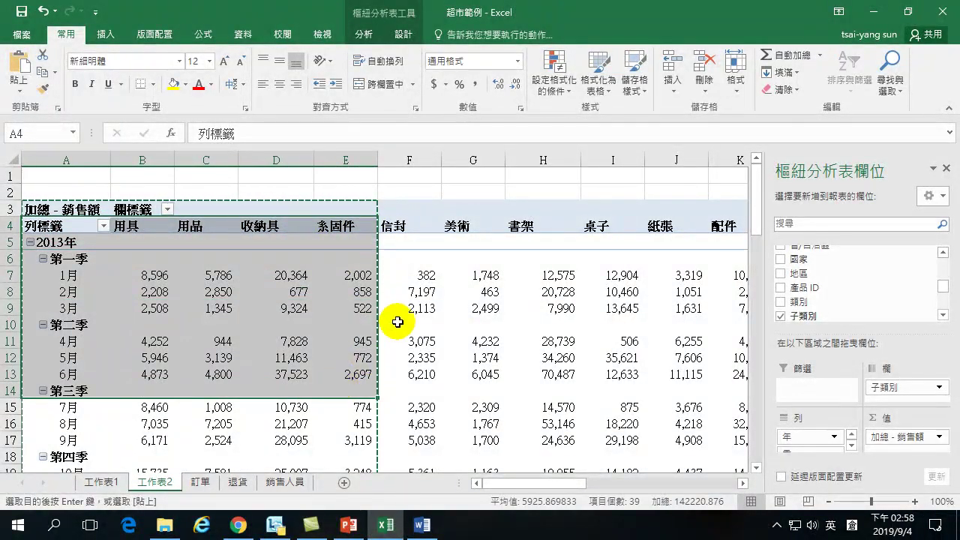
left_click_drag(137, 157, 317, 157)
right_click(288, 193)
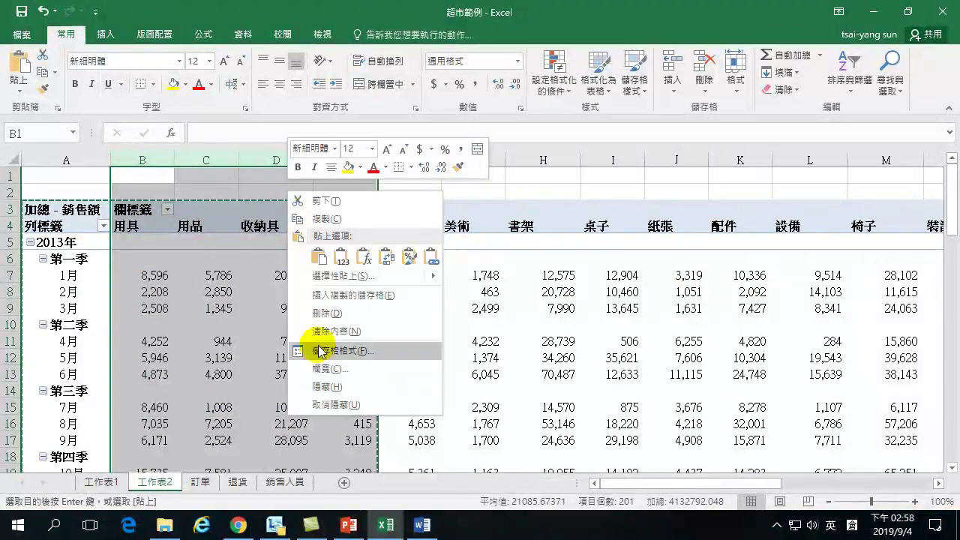
left_click(317, 378)
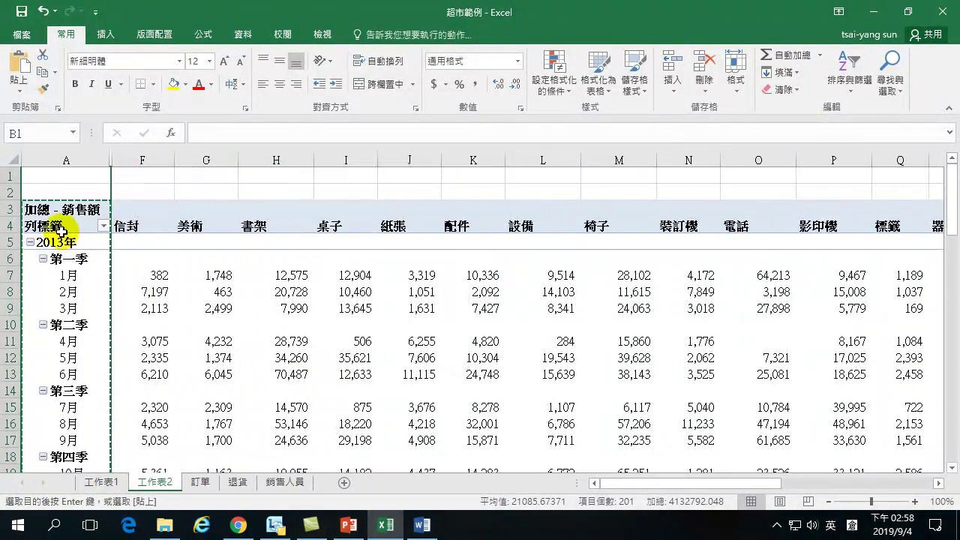
Step: Select the row labels together with the 信封 to 桌子 columns, from the 加總 - 銷售額 header down to the 總計 row
left_click(54, 202)
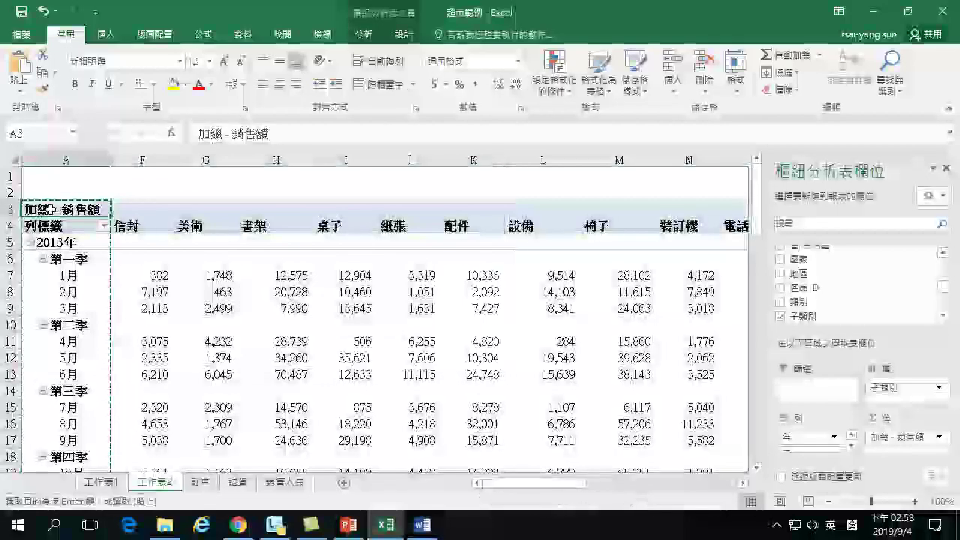
left_click_drag(54, 202, 331, 410)
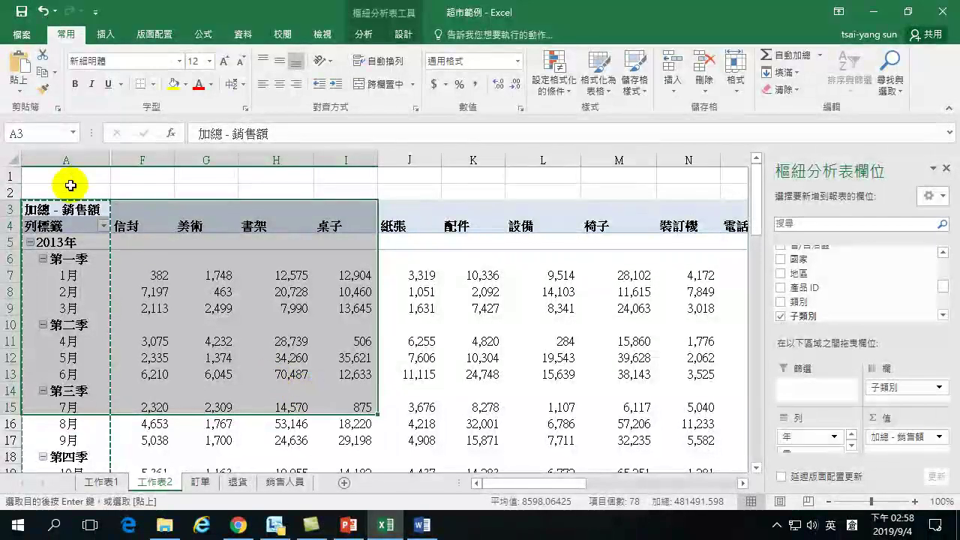
key("ctrl+a")
left_click_drag(142, 210, 343, 419)
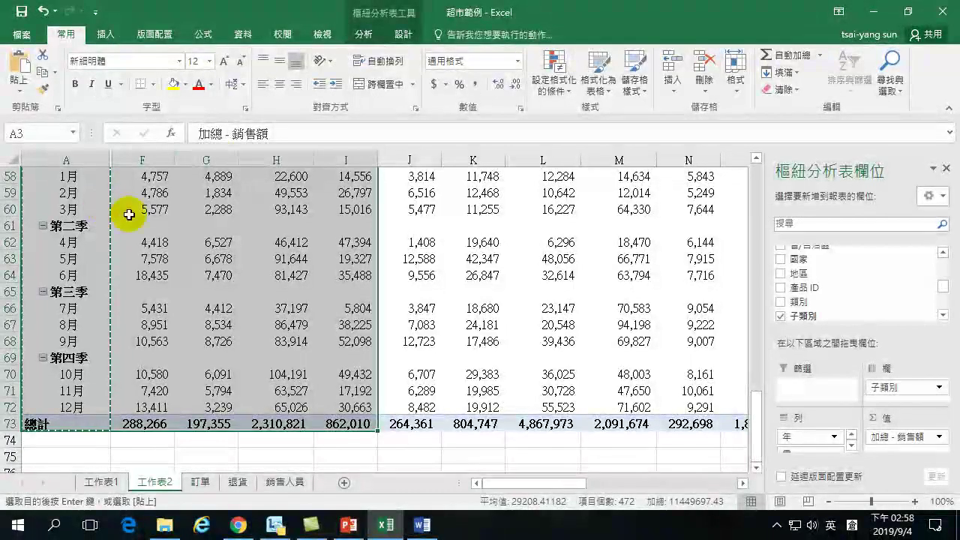
scroll(298, 246, "up", 3)
scroll(298, 245, "up", 15)
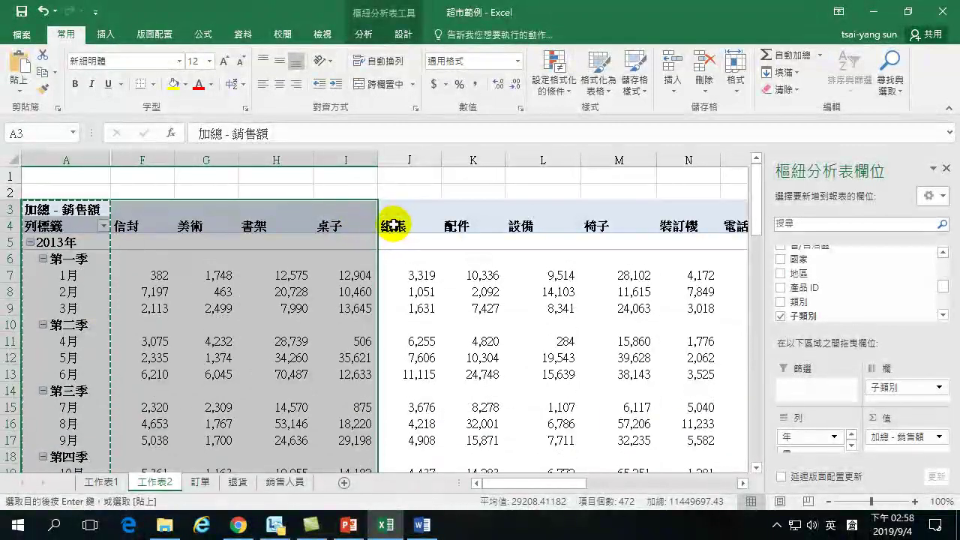
Step: Hide columns F to I, and select the row labels with the 紙張 to 椅子 columns down to the 總計 row
left_click_drag(142, 160, 343, 163)
right_click(258, 197)
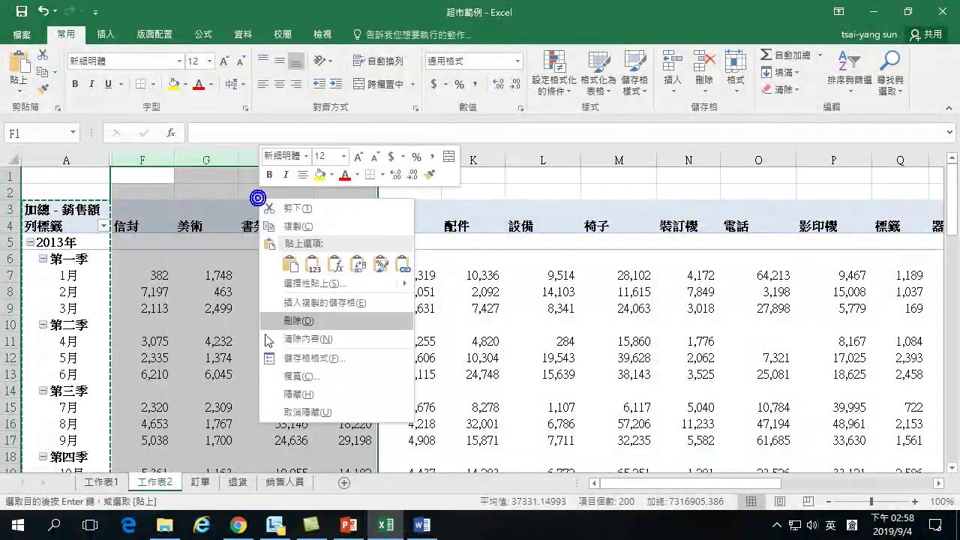
left_click(300, 396)
left_click(56, 225)
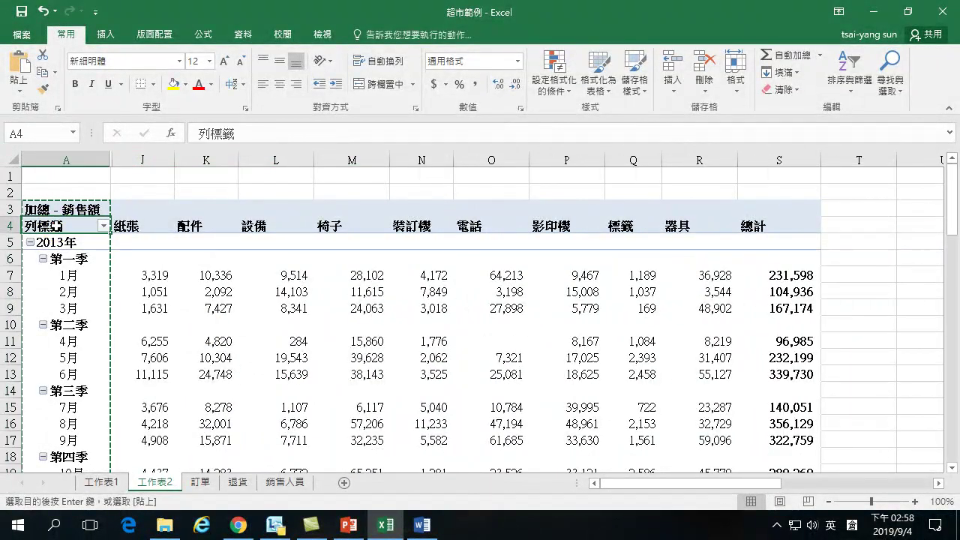
left_click_drag(57, 210, 373, 423)
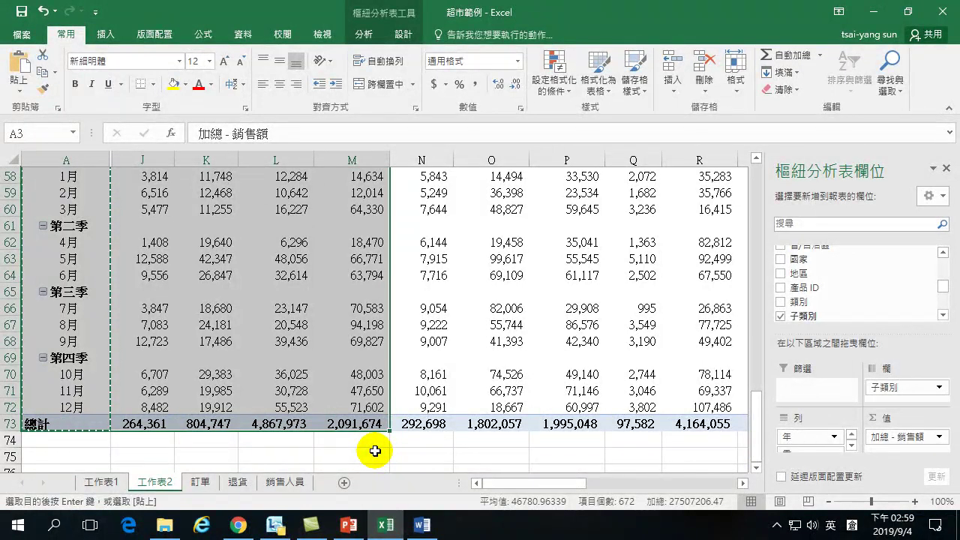
Step: Switch to the Word document Office_四十招 and review the sales table's AutoFit options and its layout across the pages
left_click(422, 525)
scroll(487, 403, "down", 1)
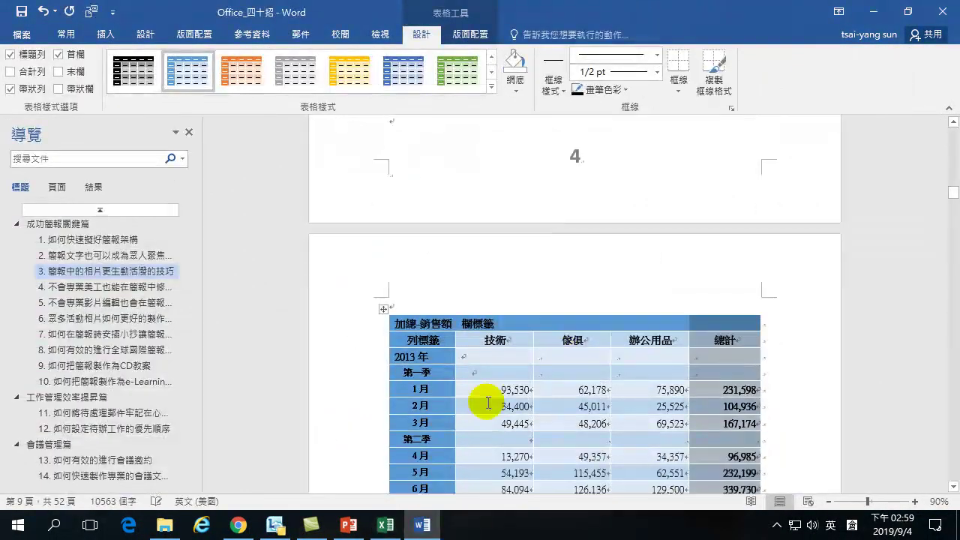
scroll(487, 403, "down", 3)
left_click(578, 294)
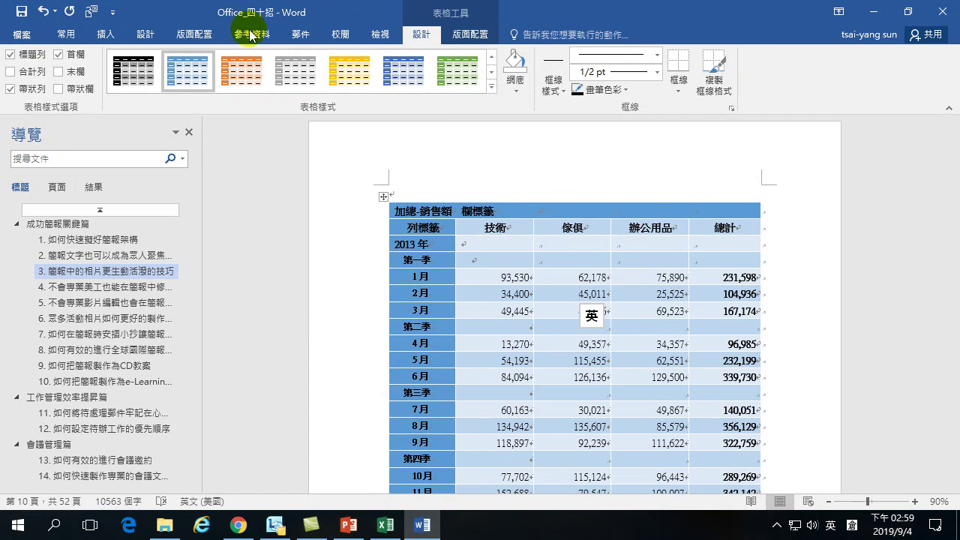
left_click(500, 228)
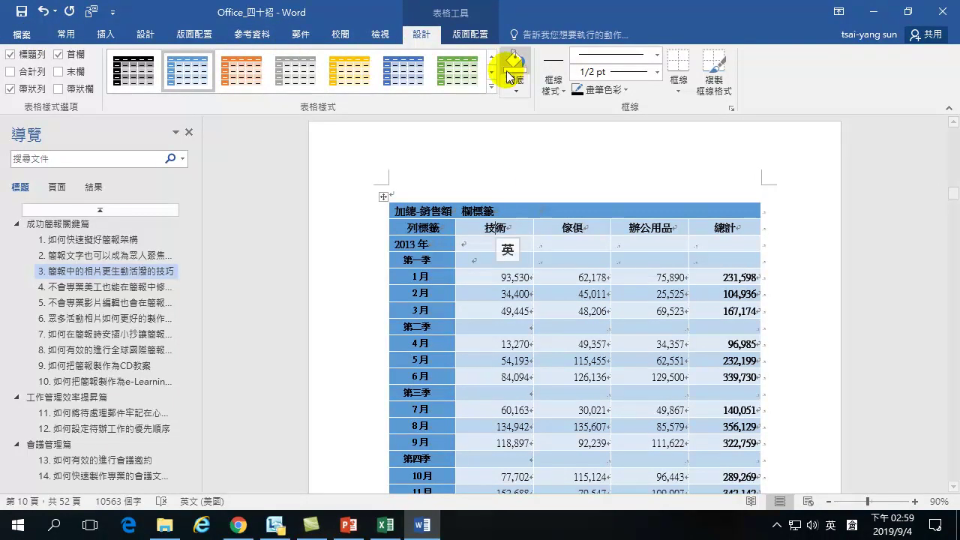
left_click(464, 35)
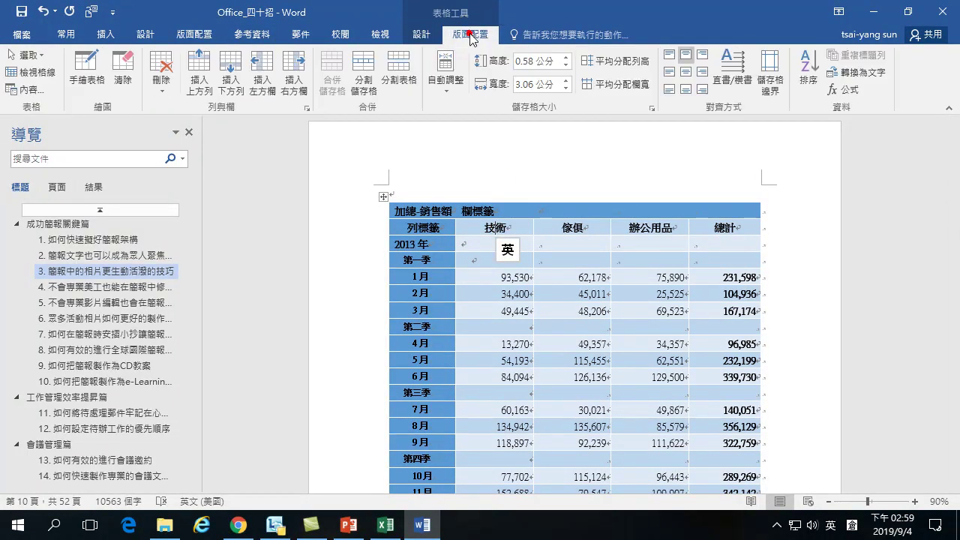
left_click(445, 71)
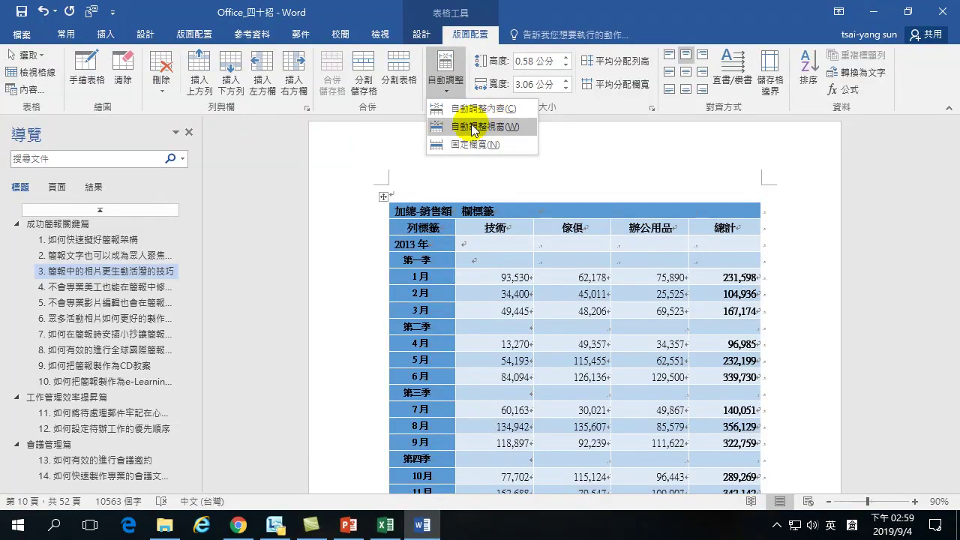
left_click(488, 334)
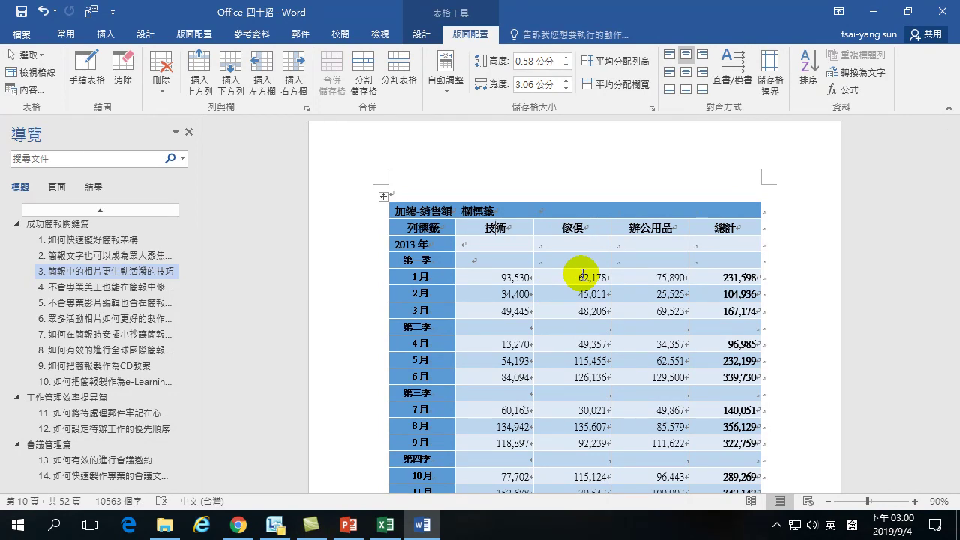
scroll(637, 350, "down", 5)
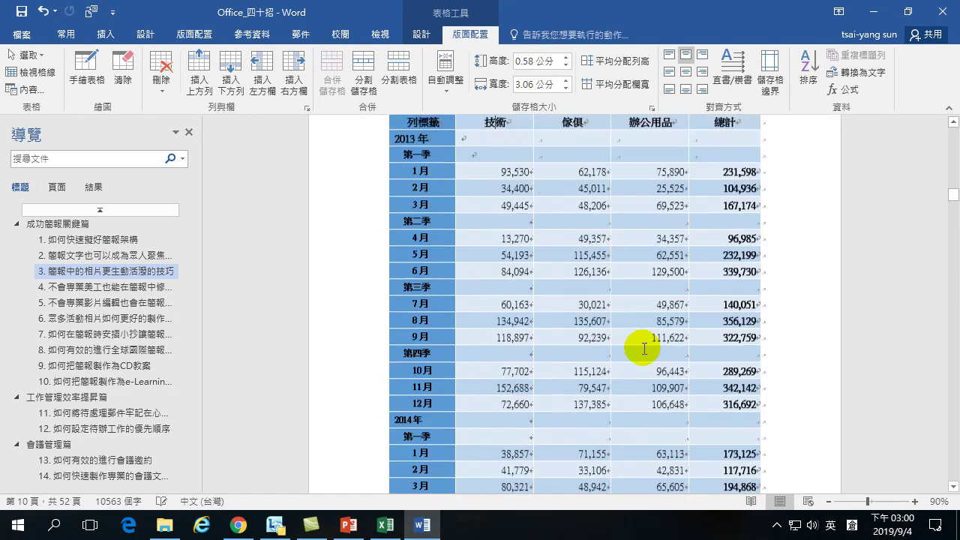
scroll(635, 347, "down", 7)
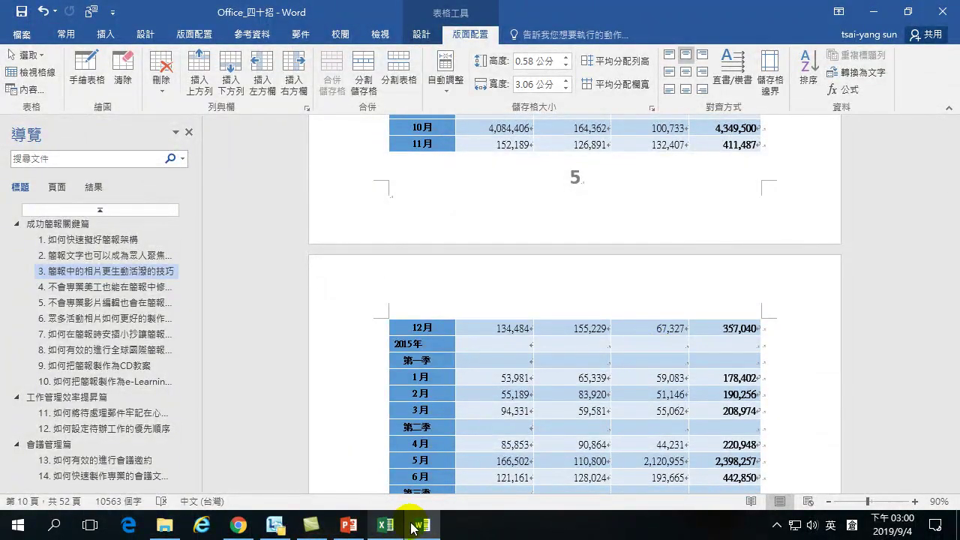
Step: Switch back to the 超市範例 workbook in Excel and hide columns J to M and N to Q of the pivot table
left_click(385, 525)
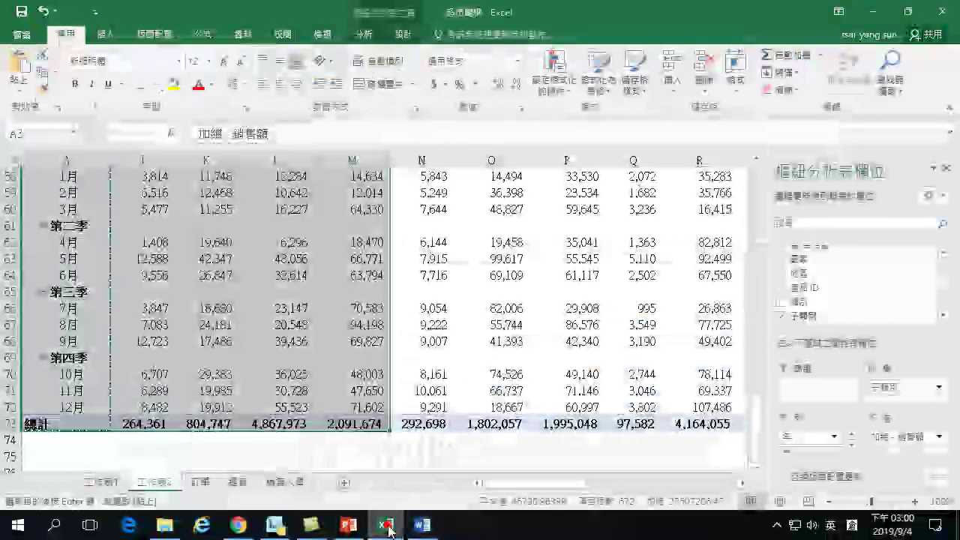
scroll(448, 305, "up", 19)
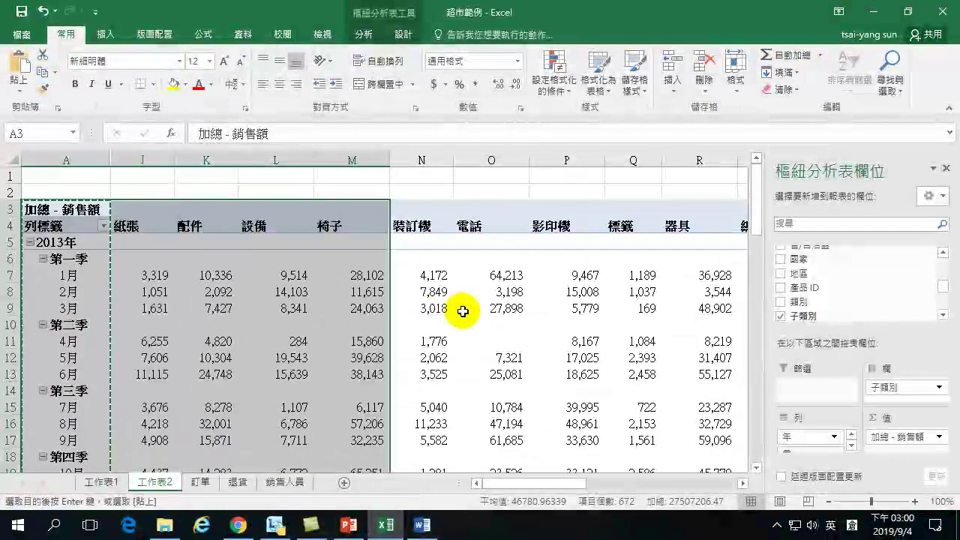
left_click_drag(141, 156, 349, 159)
right_click(317, 187)
left_click(353, 366)
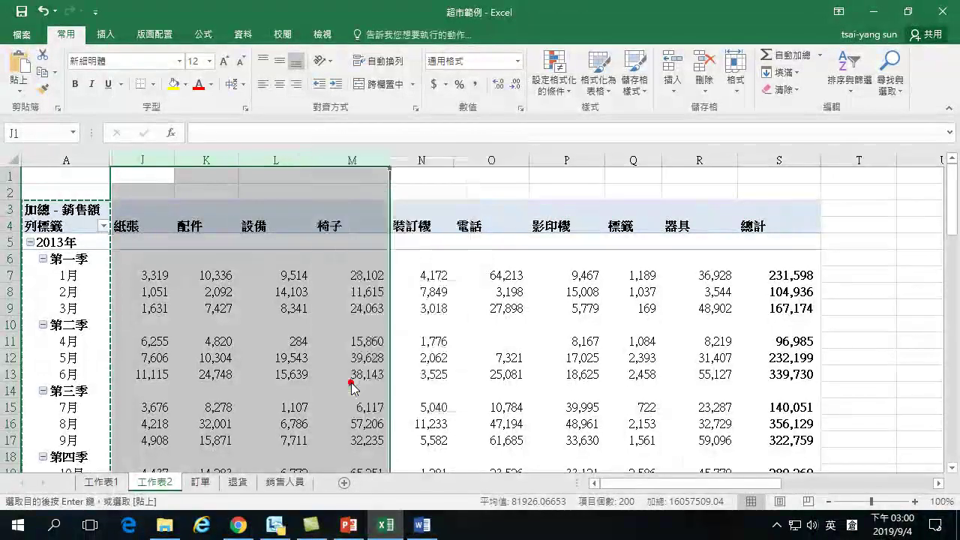
left_click_drag(134, 156, 356, 162)
right_click(286, 219)
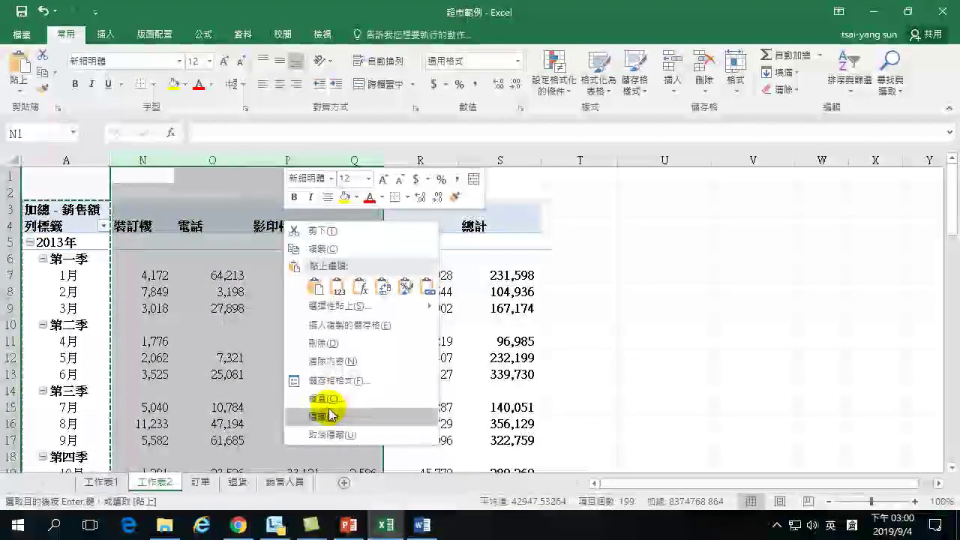
left_click(324, 418)
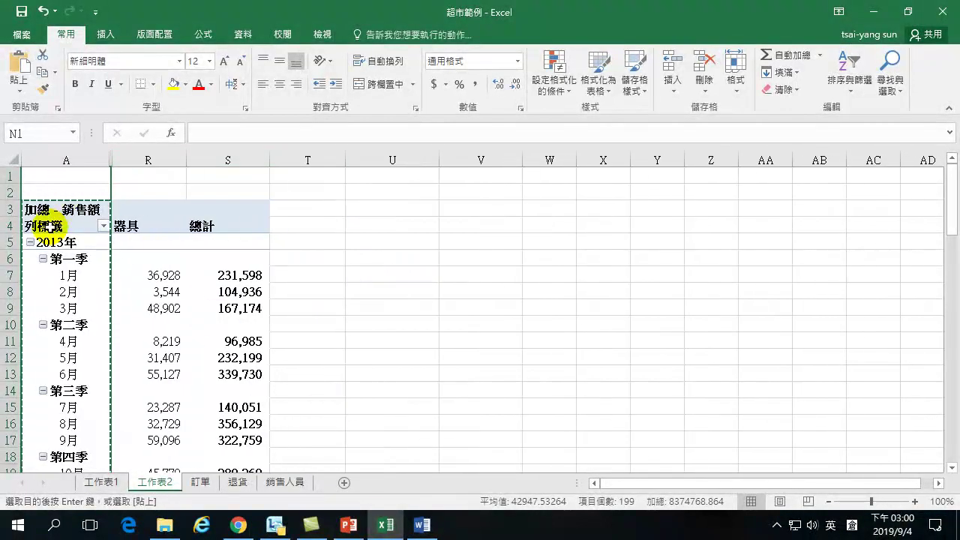
Step: Check the last block of the pivot table, made of the row labels with the 器具 and 總計 columns
left_click_drag(45, 212, 228, 424)
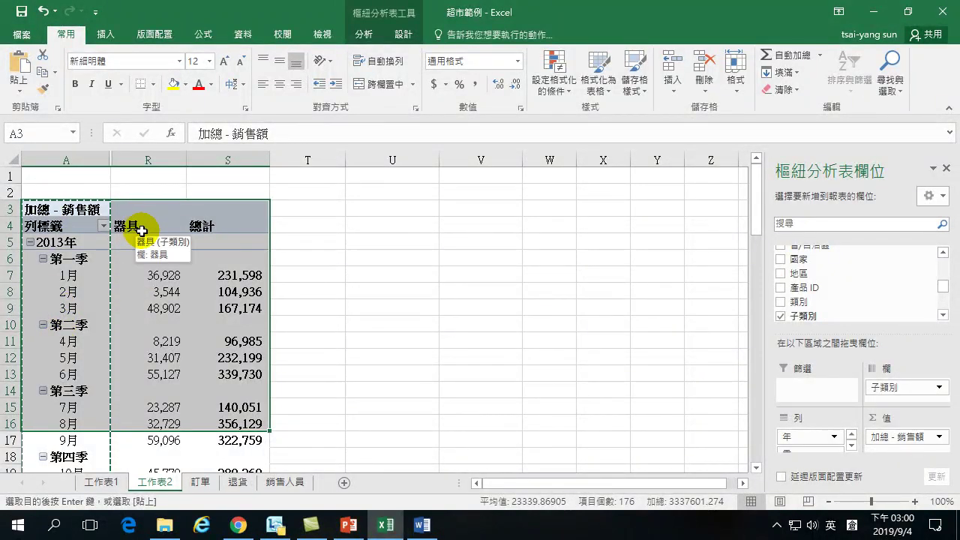
left_click(249, 328)
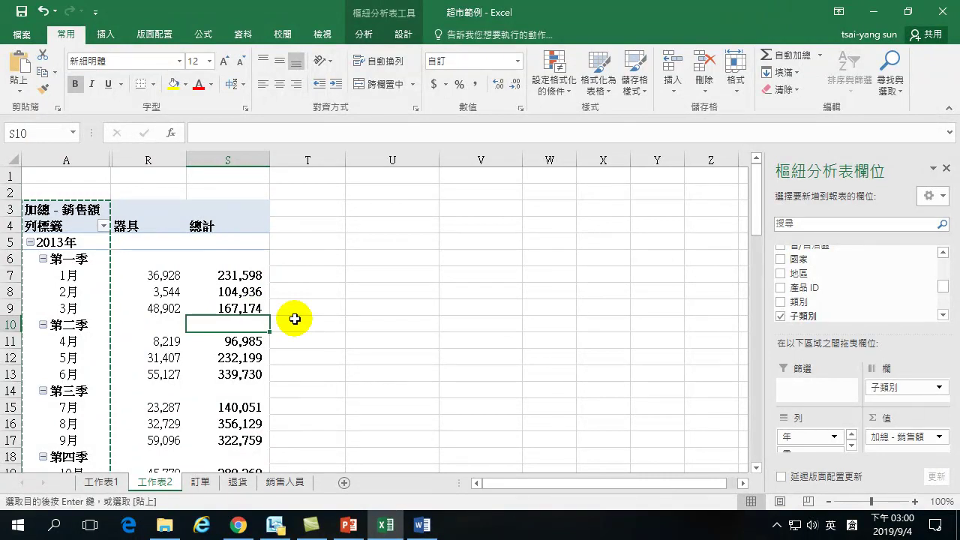
left_click(146, 289)
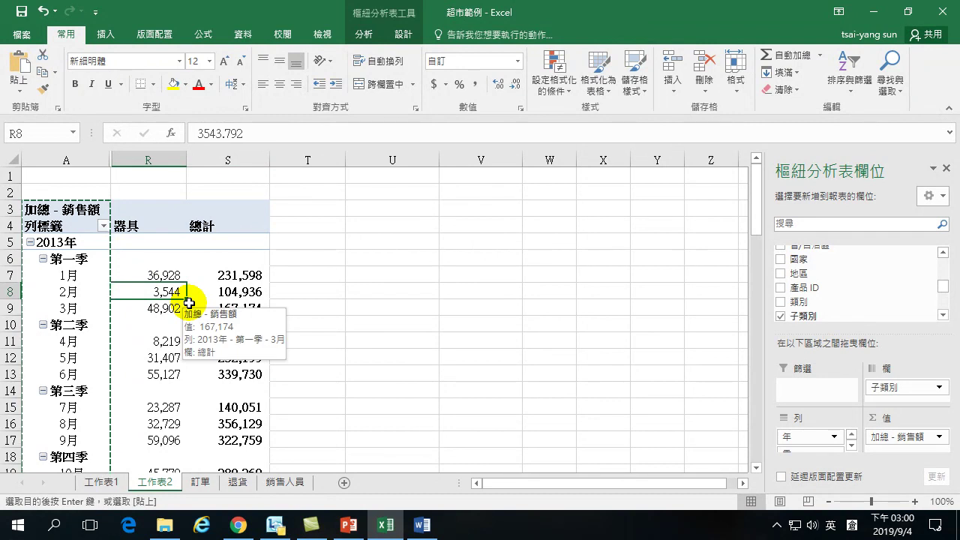
Step: Unhide all the columns between A and R on 工作表2
left_click_drag(84, 159, 133, 158)
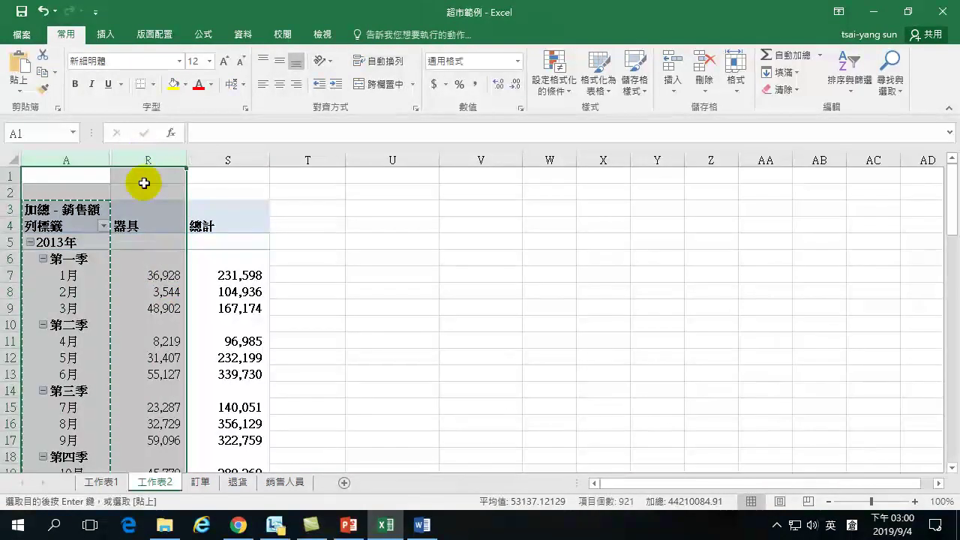
right_click(144, 183)
left_click(177, 399)
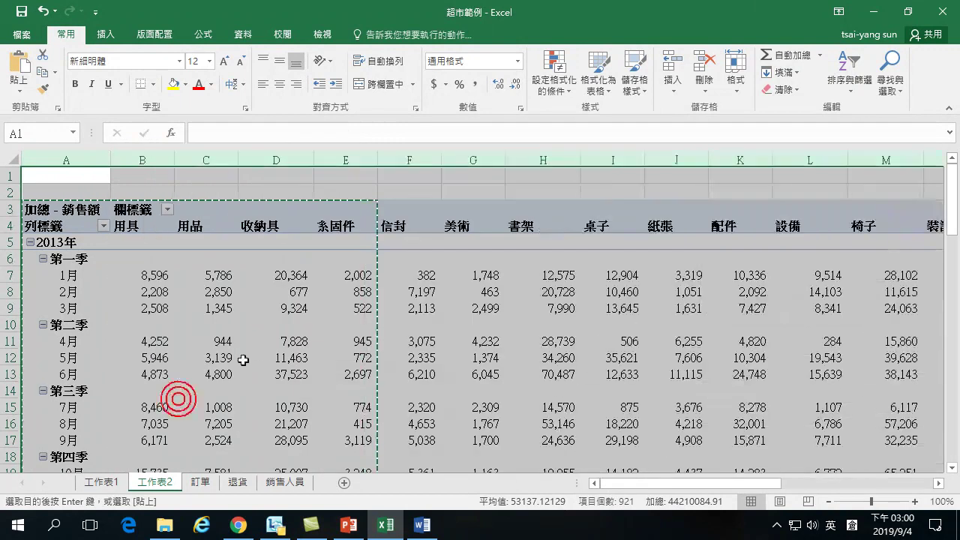
Step: Cancel the pending copy and close the 超市範例 workbook without saving the changes
left_click(308, 293)
key("Escape")
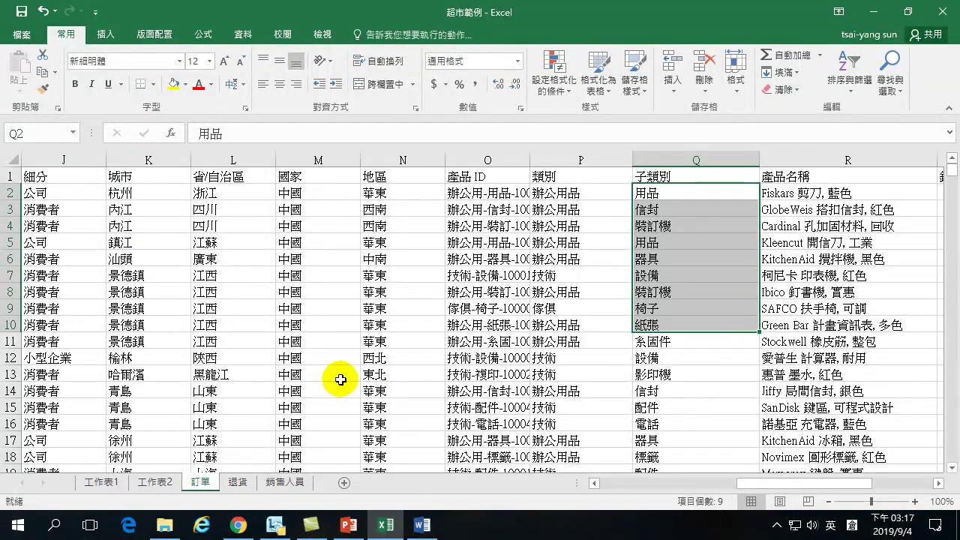
left_click(375, 301)
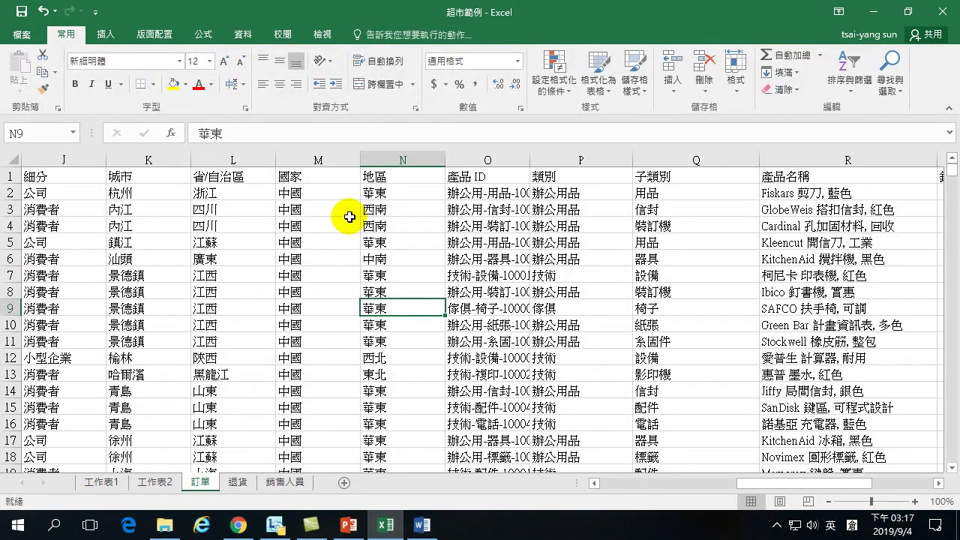
left_click(319, 261)
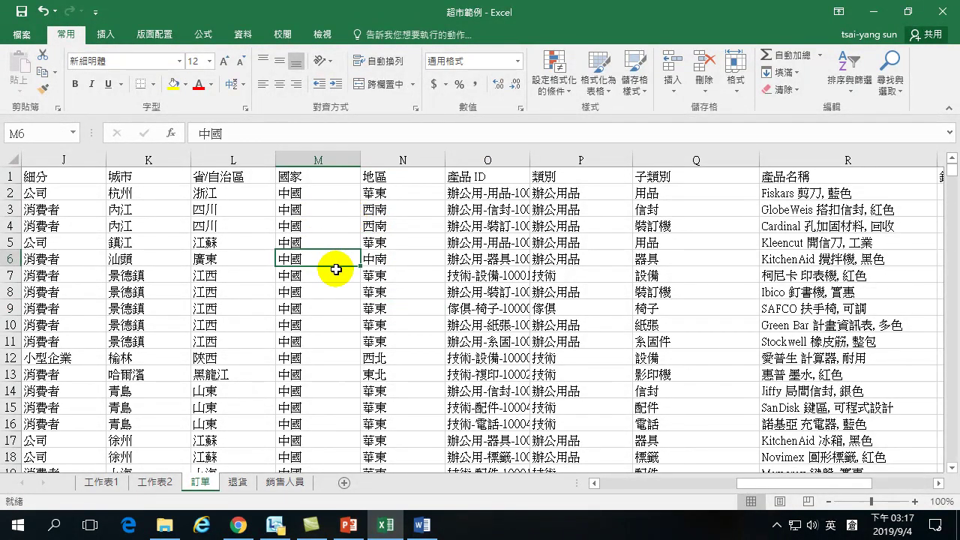
left_click(322, 339)
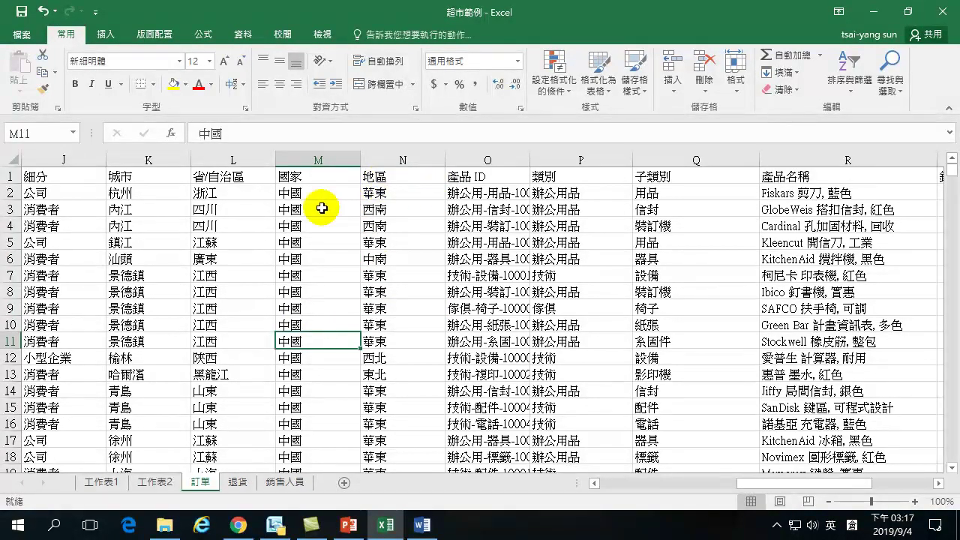
left_click(944, 12)
left_click(421, 303)
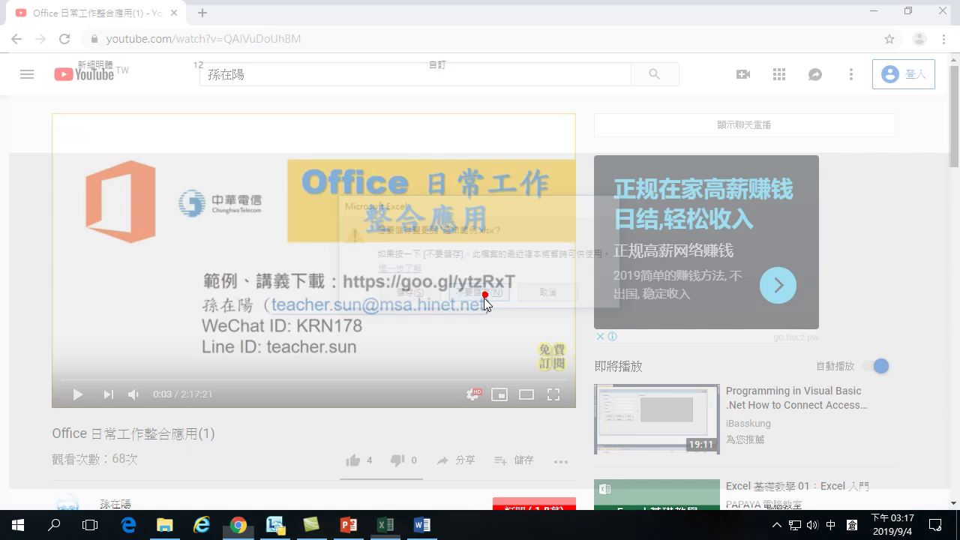
Step: Minimize the browser and Word windows and maximize the 範例 folder window in File Explorer
left_click(874, 11)
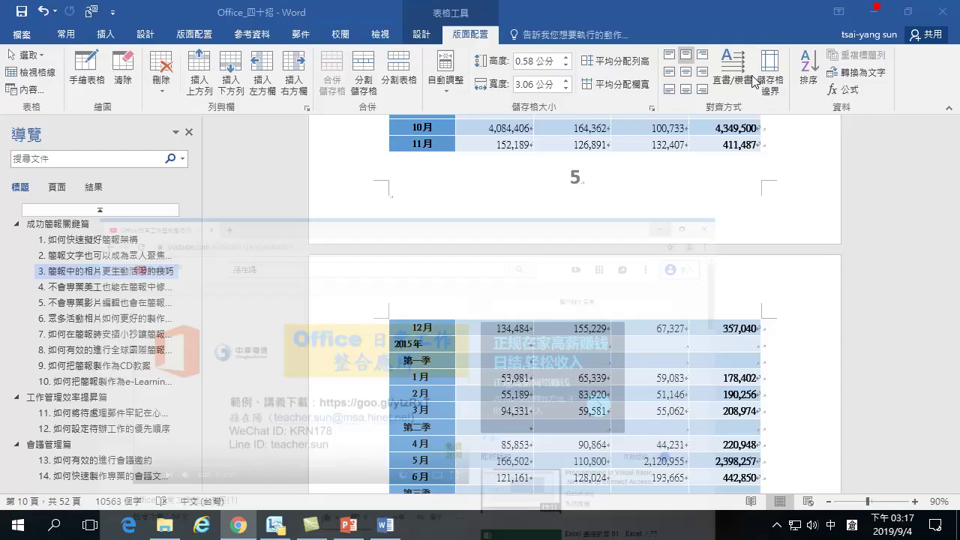
left_click(873, 12)
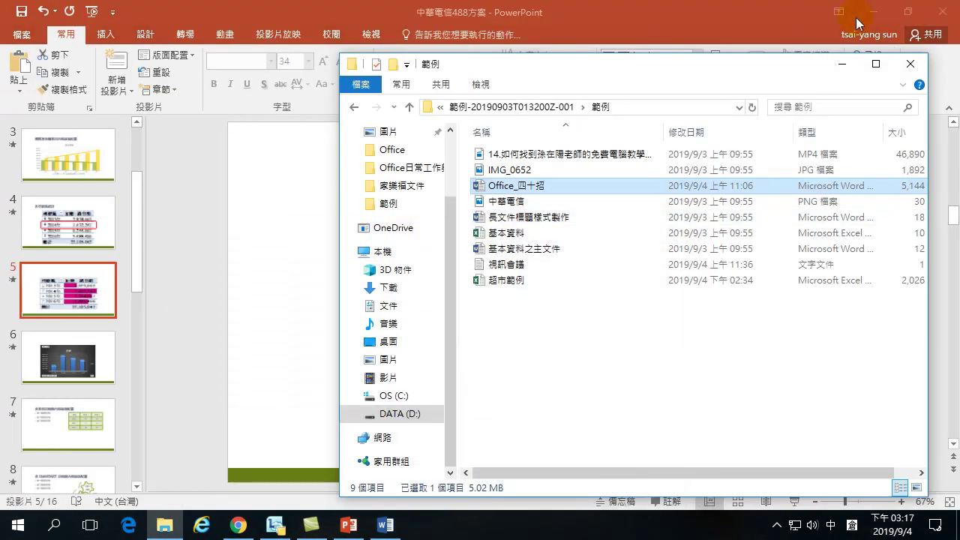
left_click(875, 64)
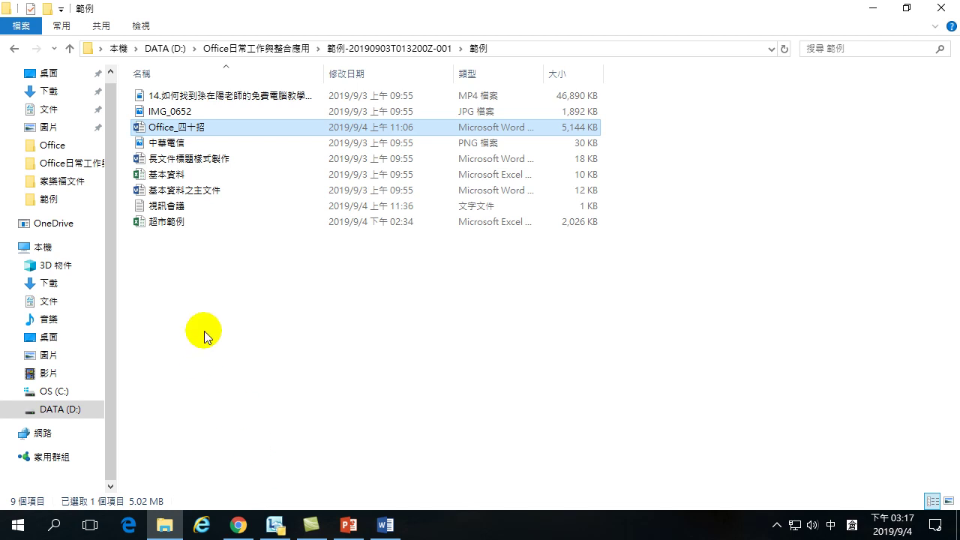
left_click(198, 292)
Step: Switch to Chrome, search Google for 自然, and dismiss the location permission request
left_click(239, 525)
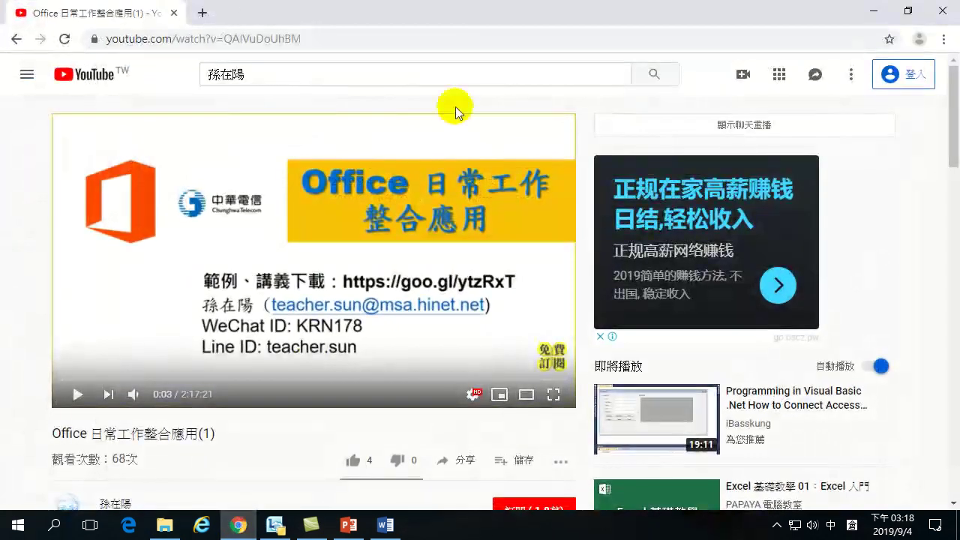
left_click(156, 39)
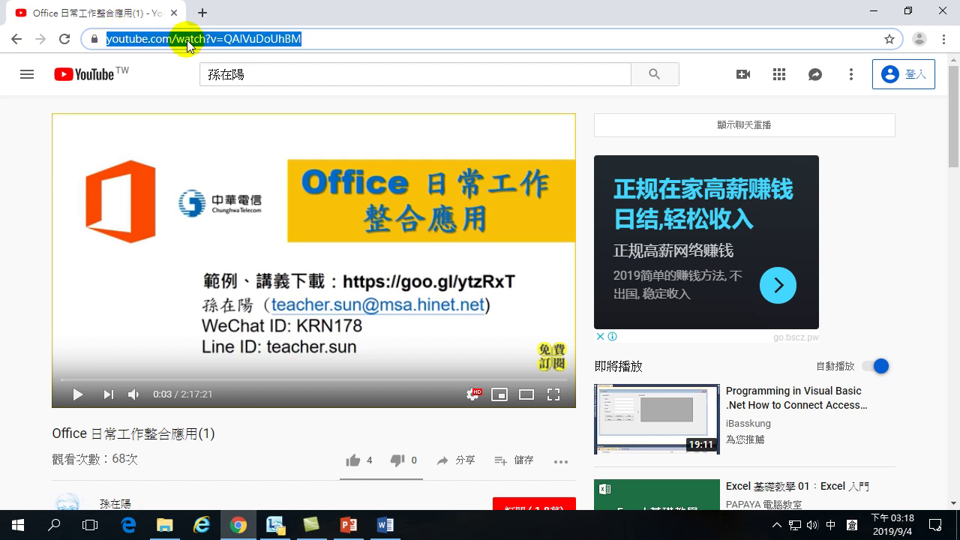
type("自月大")
type("f")
type("1")
key("Return")
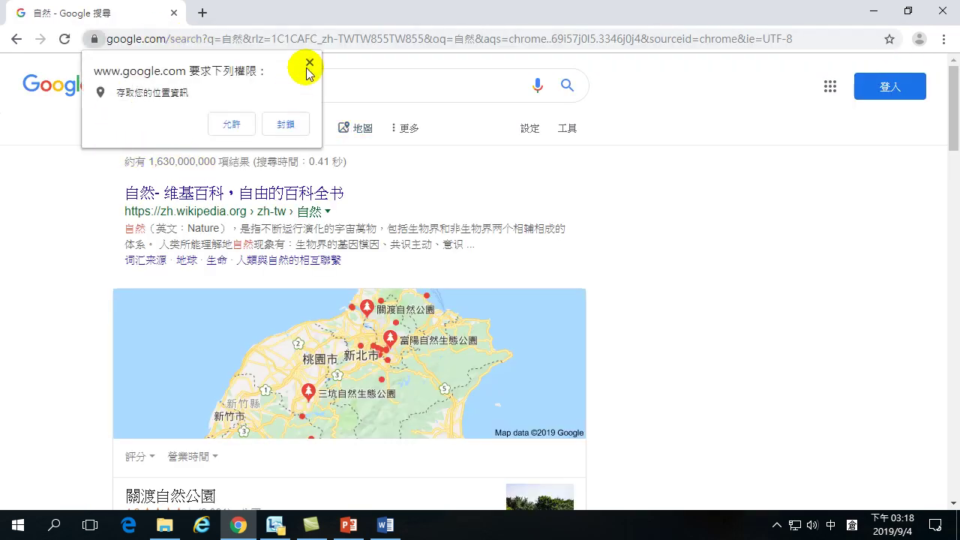
left_click(308, 65)
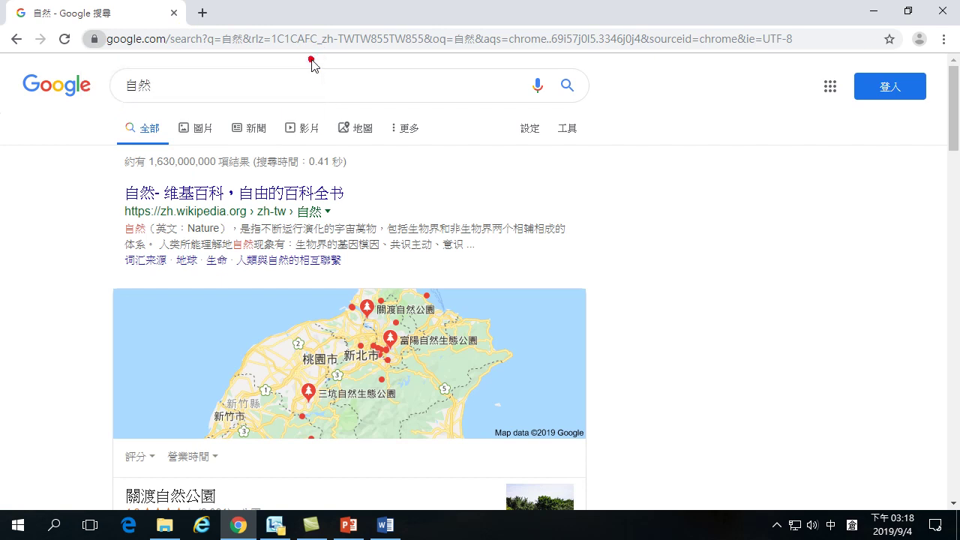
Step: Show the image results for 自然, limit usage rights to 標示為允許再利用且可修改, and browse the filtered pictures
left_click(202, 130)
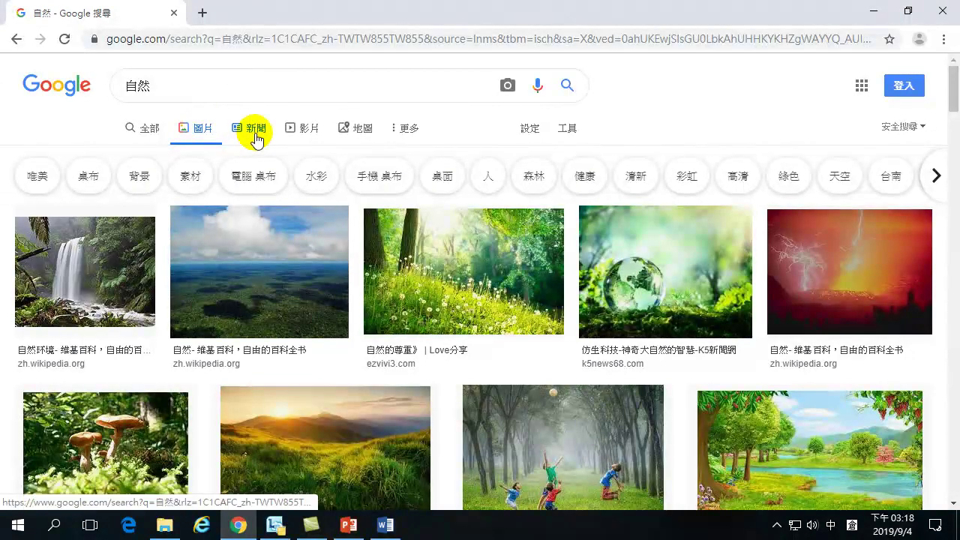
left_click(567, 131)
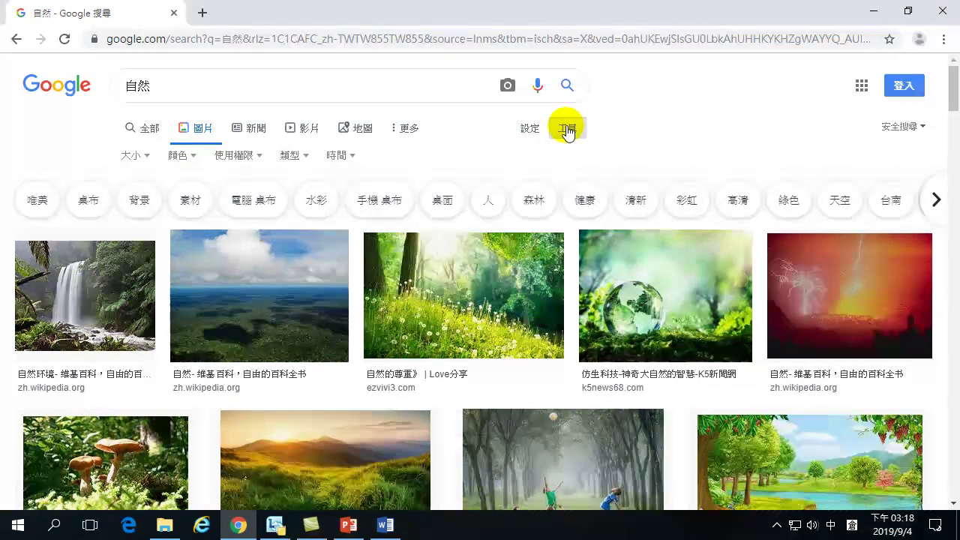
left_click(256, 159)
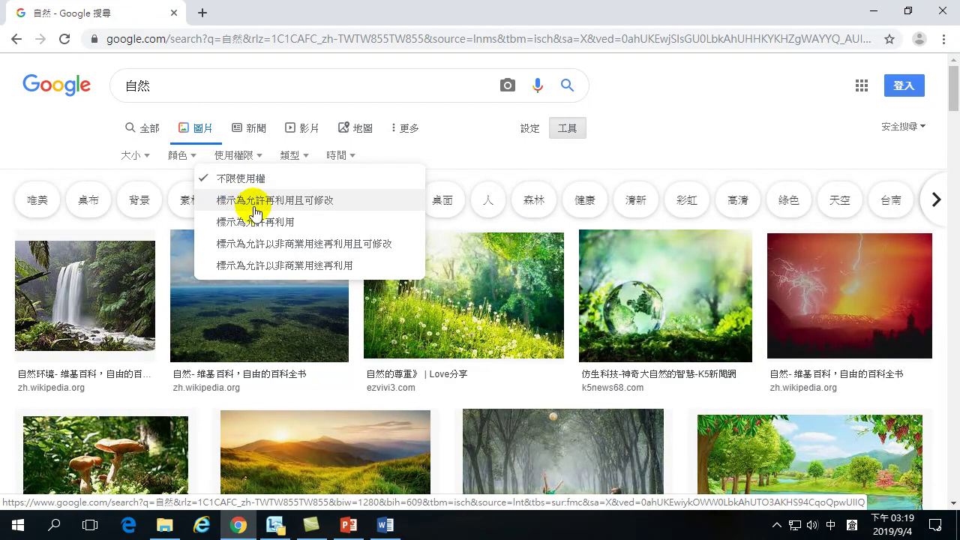
left_click(302, 203)
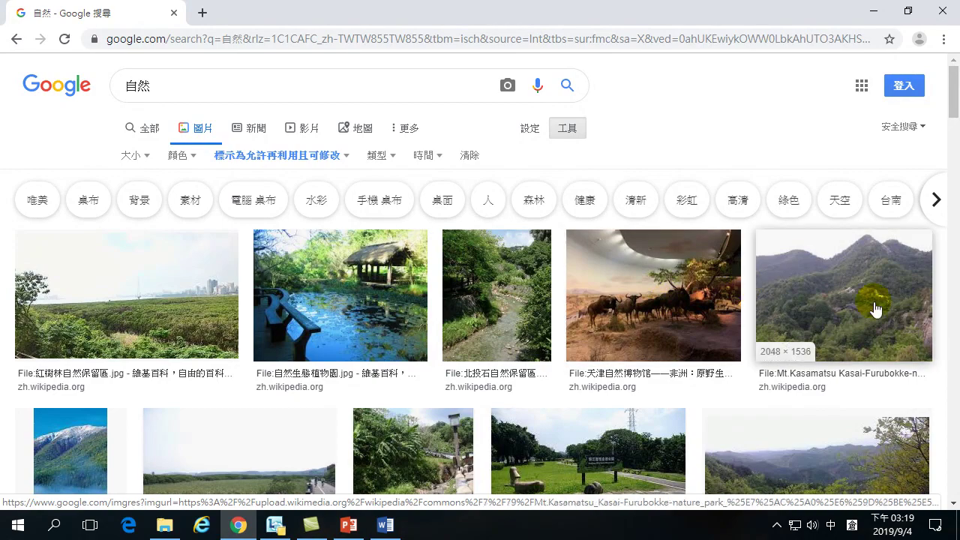
scroll(582, 352, "down", 3)
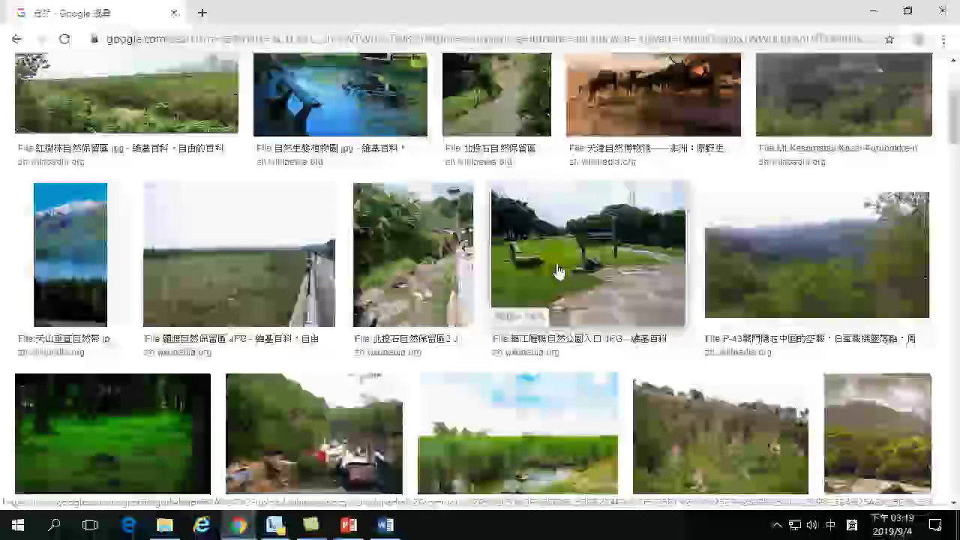
scroll(473, 304, "down", 4)
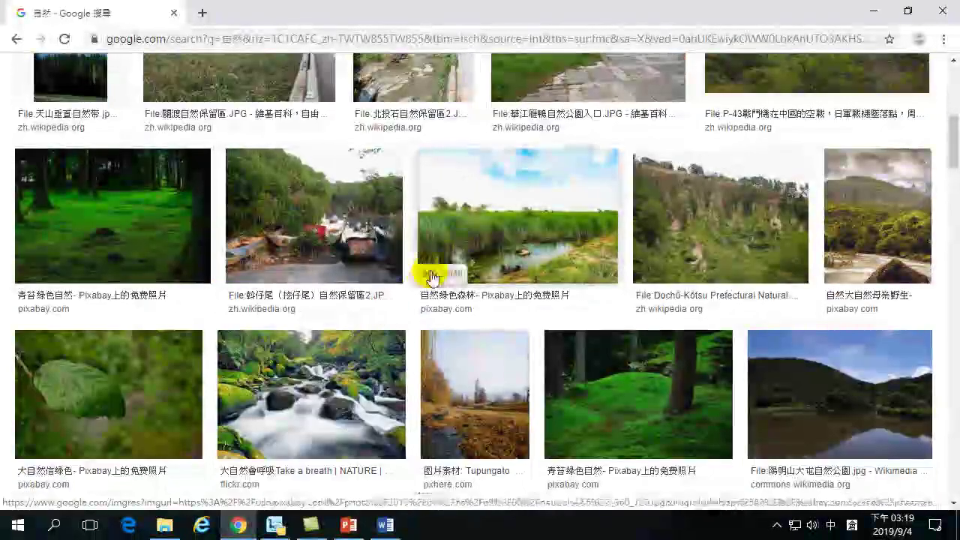
scroll(525, 285, "up", 5)
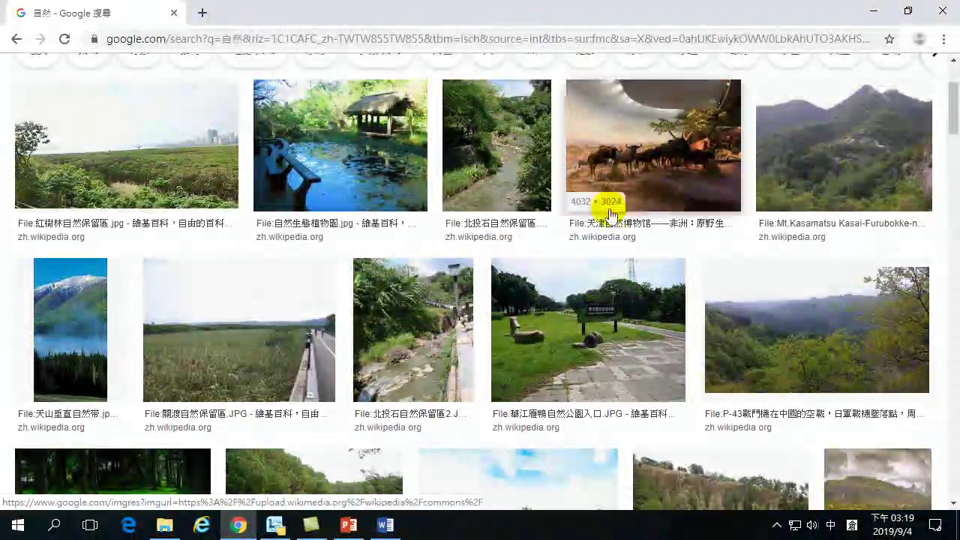
scroll(516, 269, "up", 2)
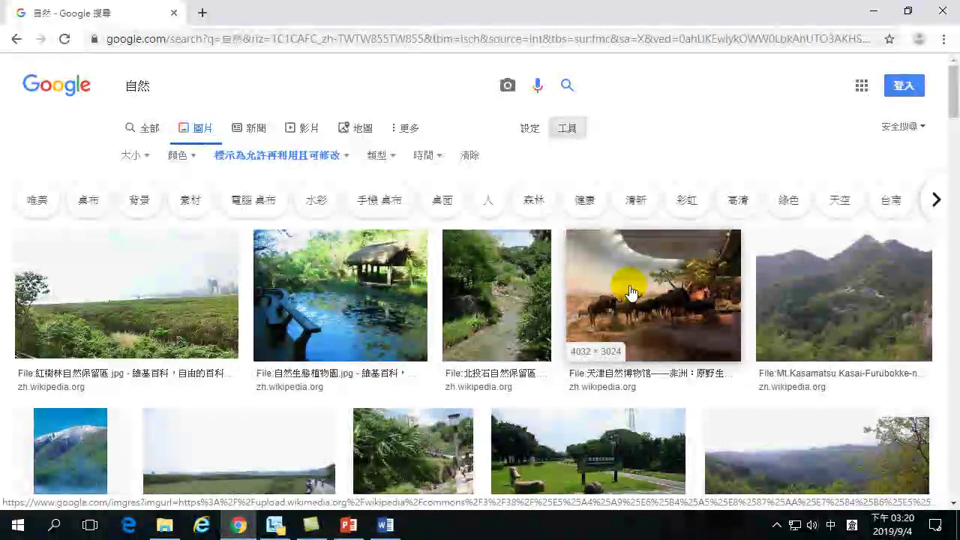
Step: Preview the wildebeest picture in the image results and start saving it to disk
left_click(630, 291)
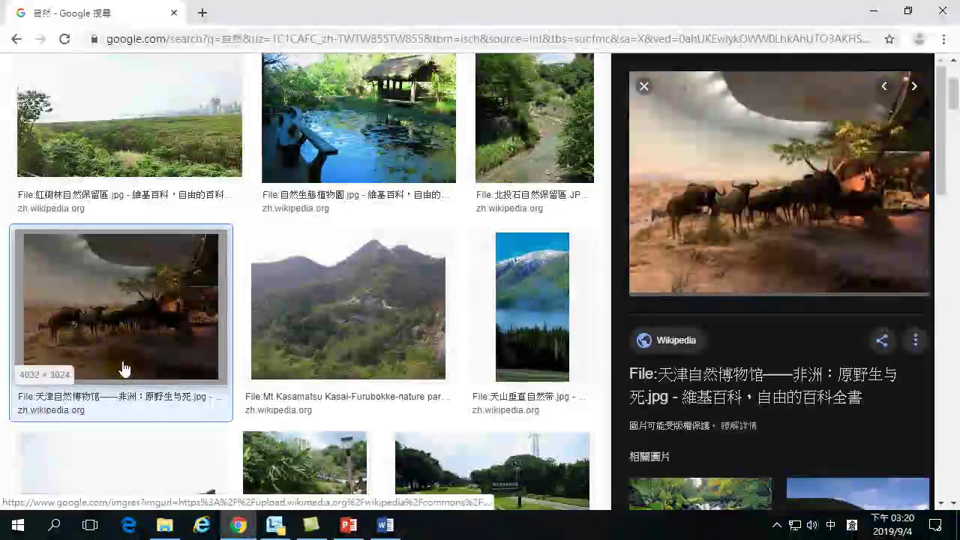
right_click(138, 285)
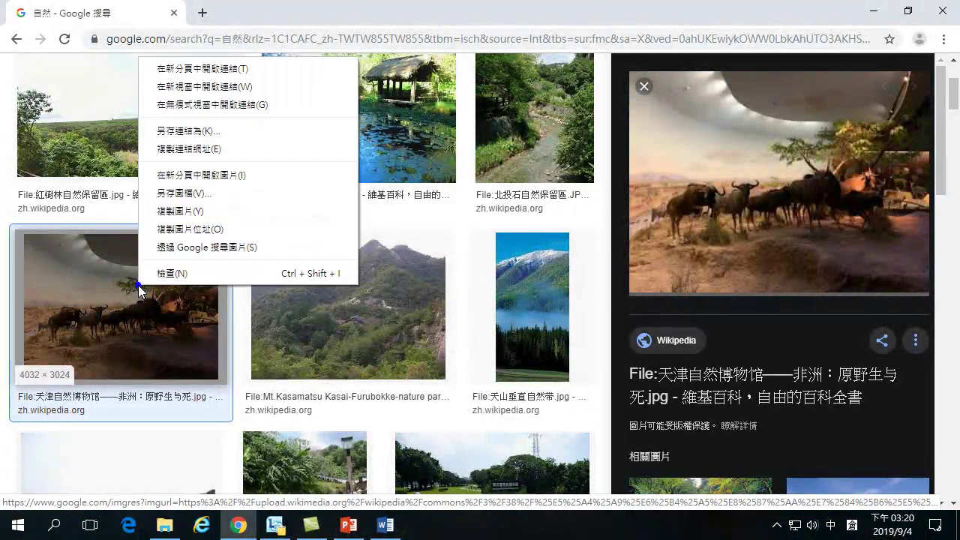
left_click(177, 195)
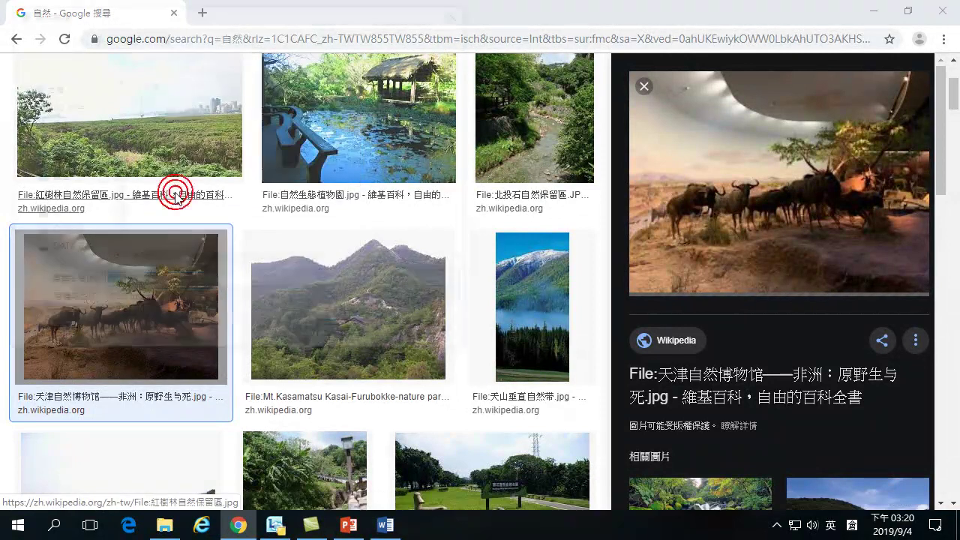
left_click(129, 283)
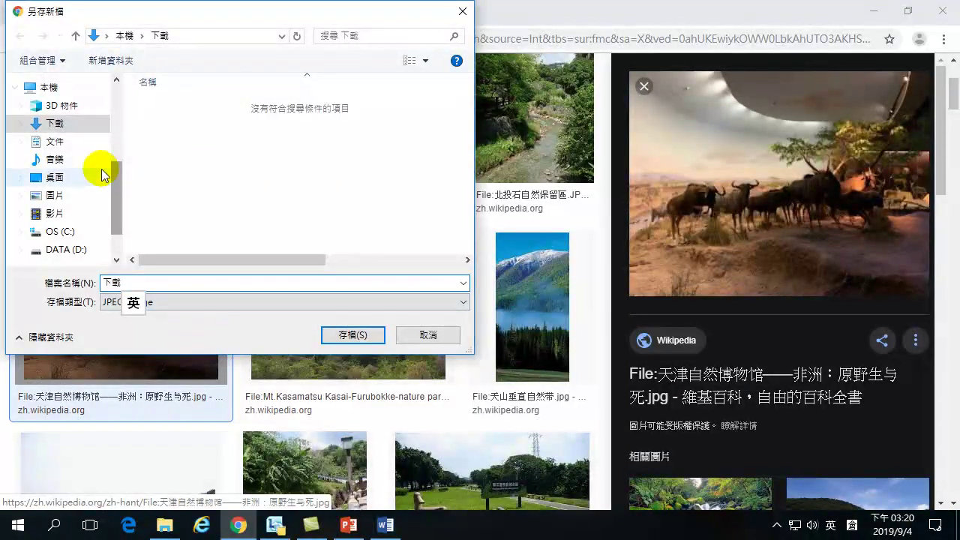
Step: Save the picture as 01 in the 範例 subfolder under Office日常工作與整合應用 on drive D
left_click(68, 252)
right_click(191, 132)
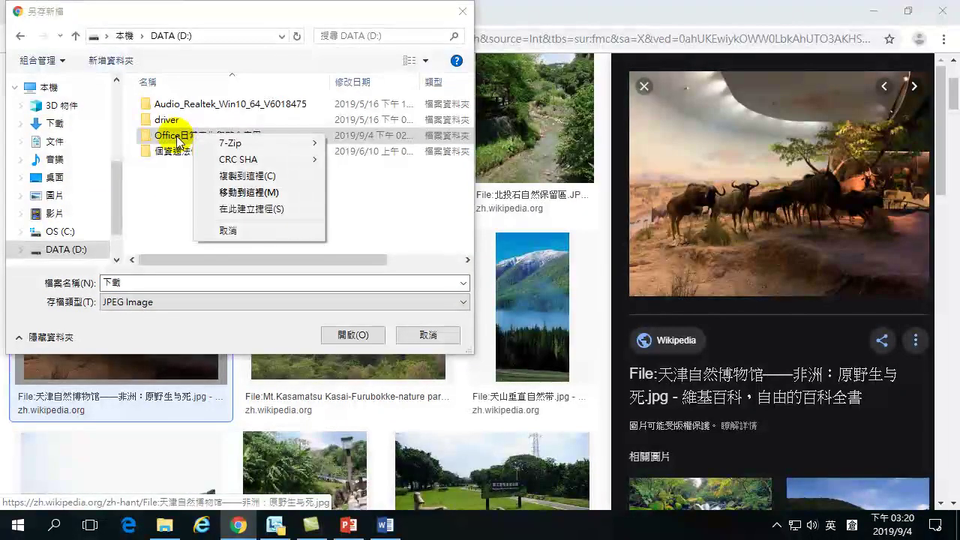
double_click(176, 135)
double_click(158, 104)
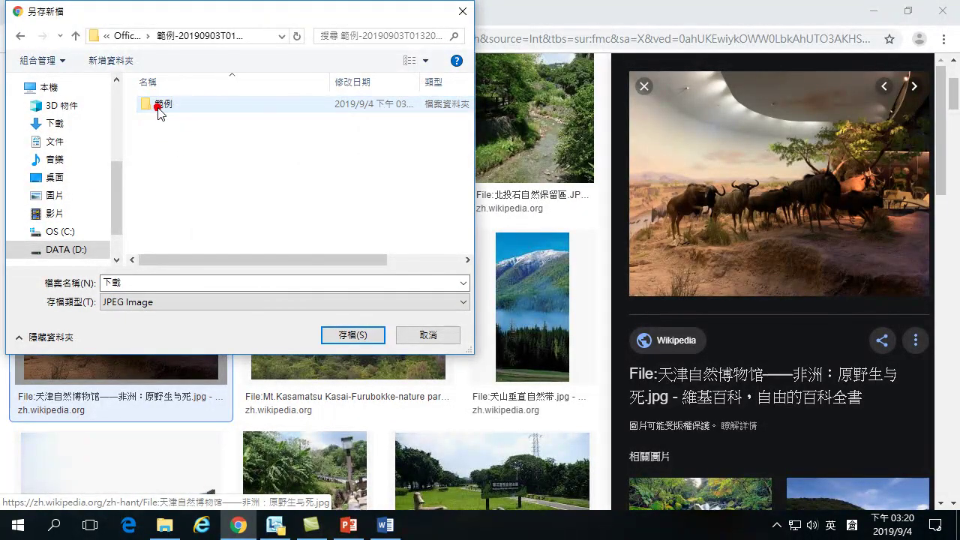
double_click(160, 109)
double_click(135, 282)
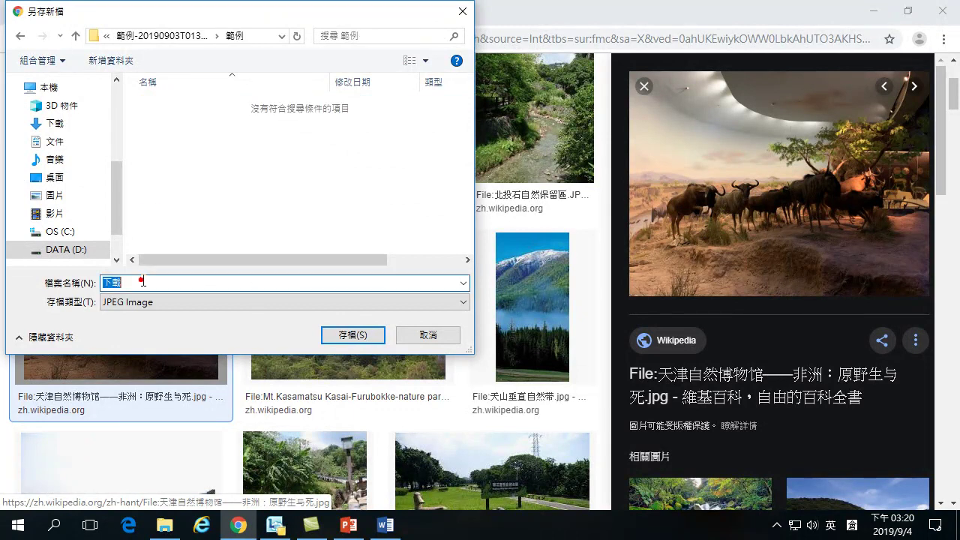
type("01")
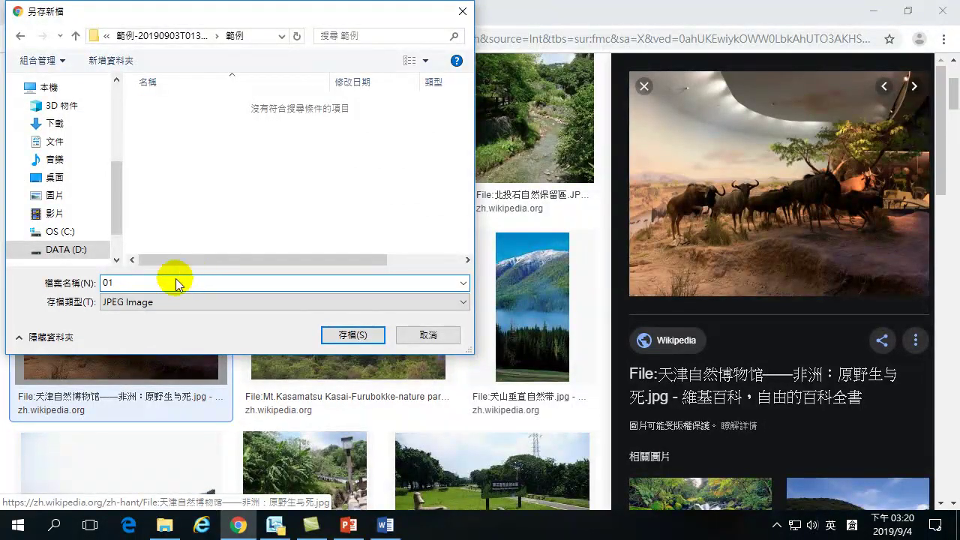
left_click(349, 336)
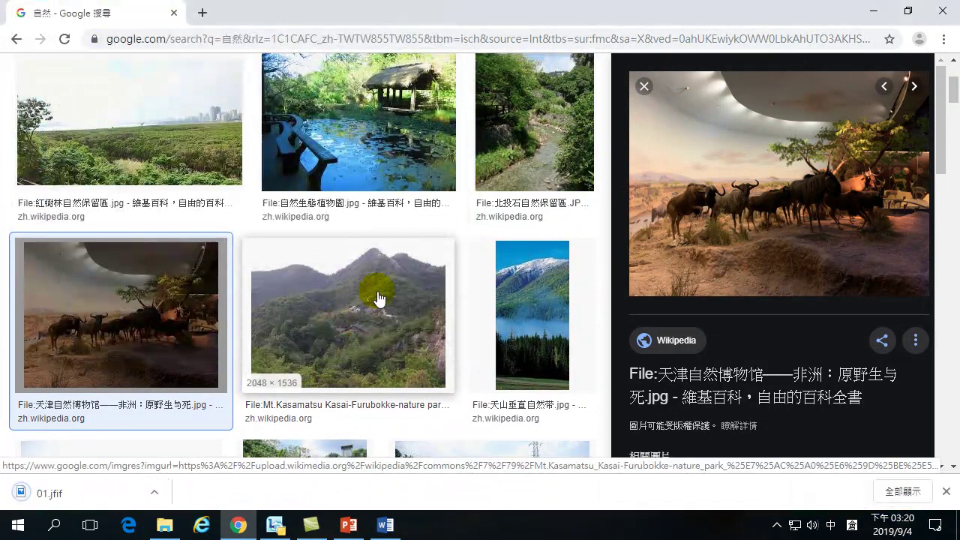
Step: Save the Pixabay picture of the green mossy forest floor as 02 in the same 範例 folder
scroll(401, 306, "down", 2)
scroll(398, 308, "down", 1)
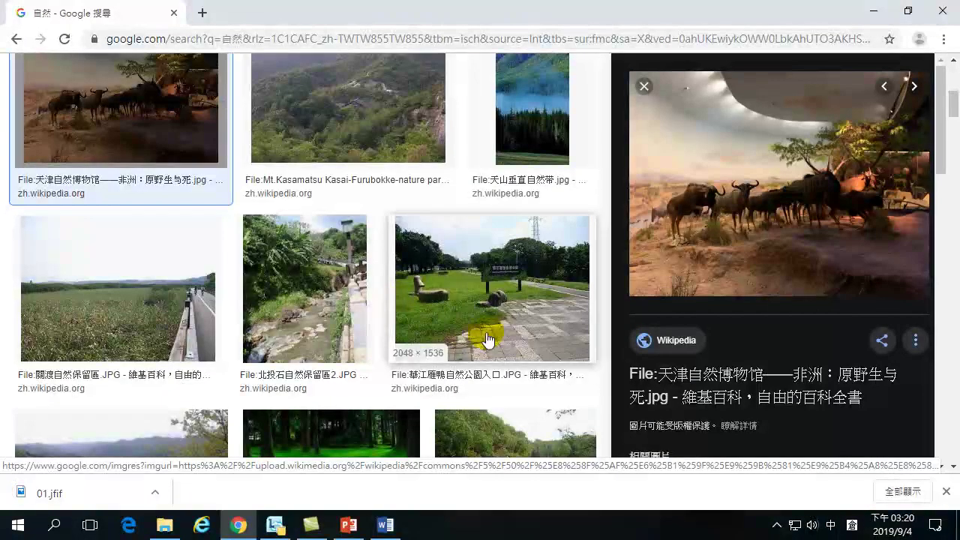
scroll(498, 319, "down", 3)
scroll(509, 312, "down", 2)
scroll(443, 300, "up", 2)
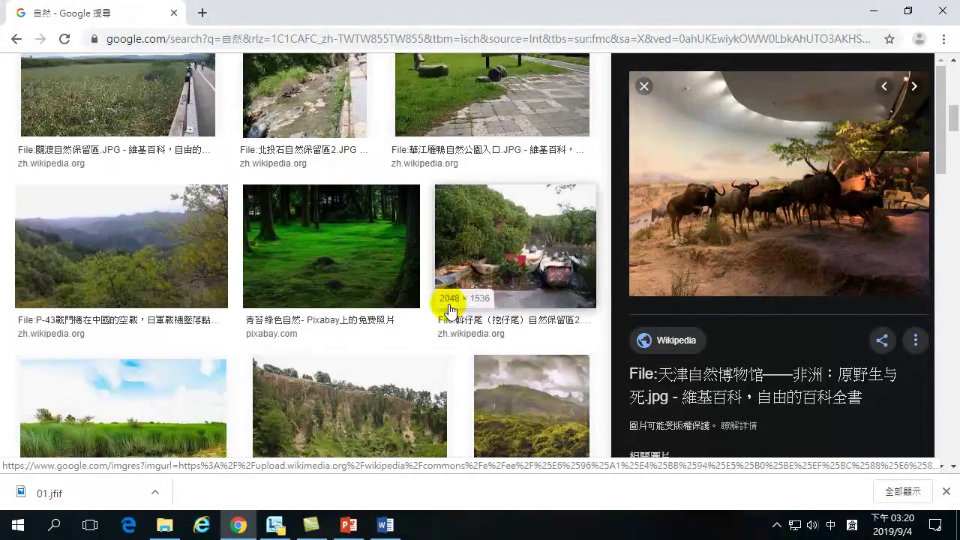
right_click(323, 250)
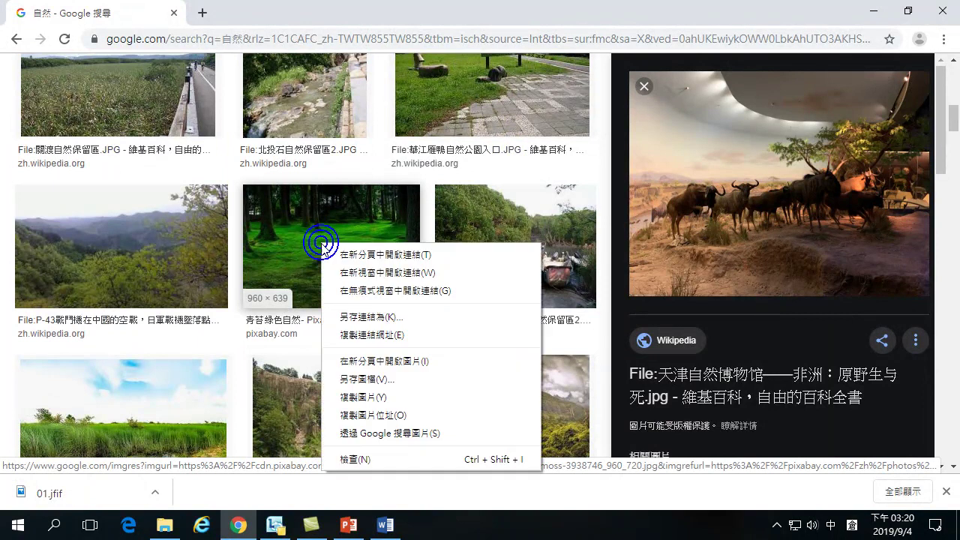
left_click(362, 381)
type("02")
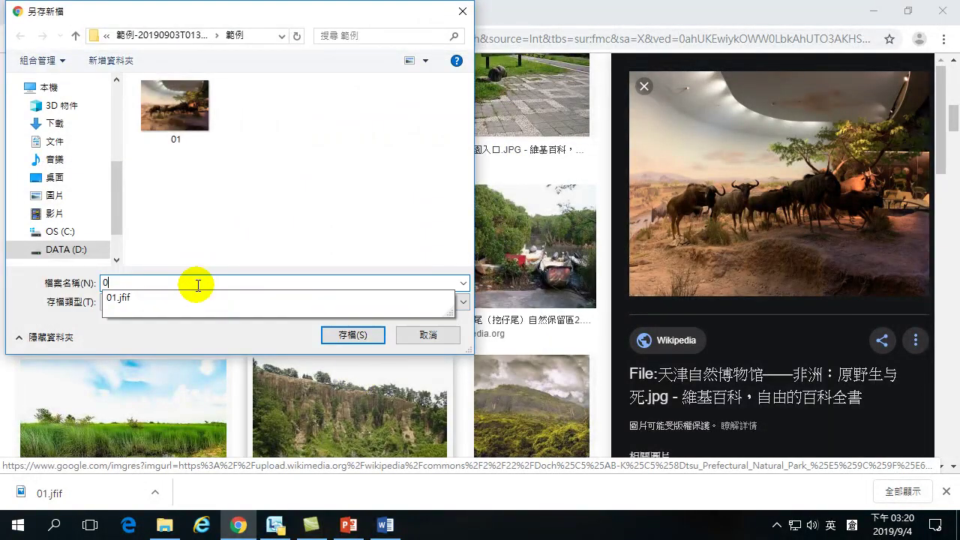
left_click(327, 343)
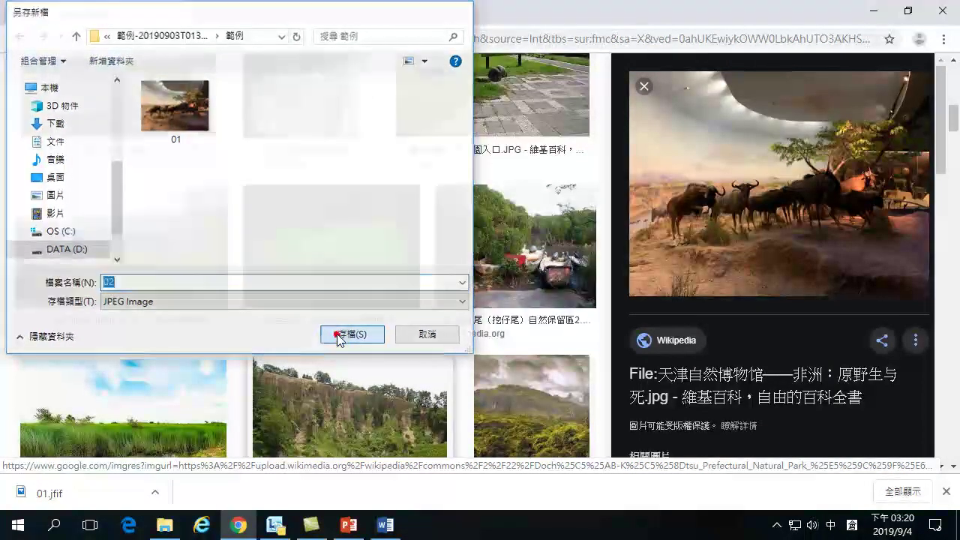
Step: Start saving the Pixabay picture of green grassland under a blue sky
scroll(368, 339, "down", 3)
right_click(116, 212)
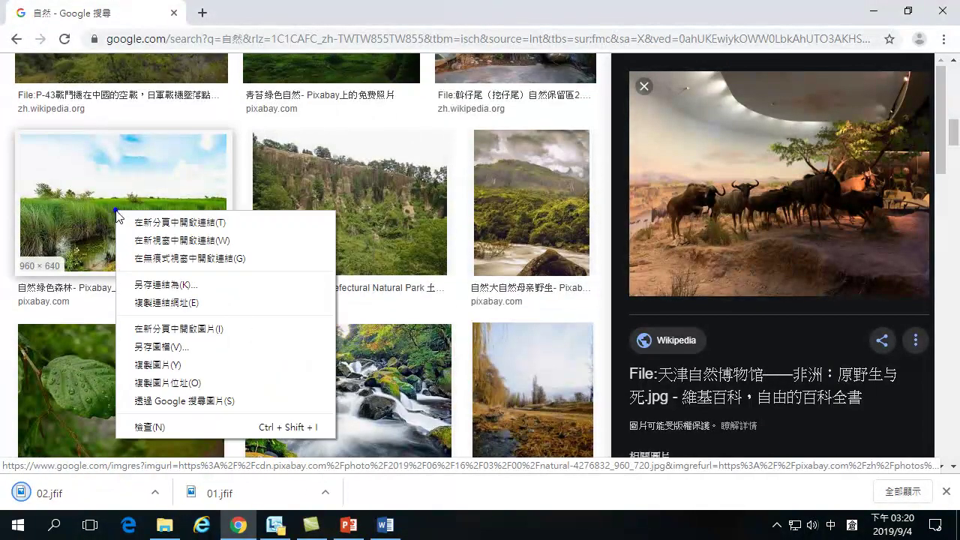
left_click(157, 347)
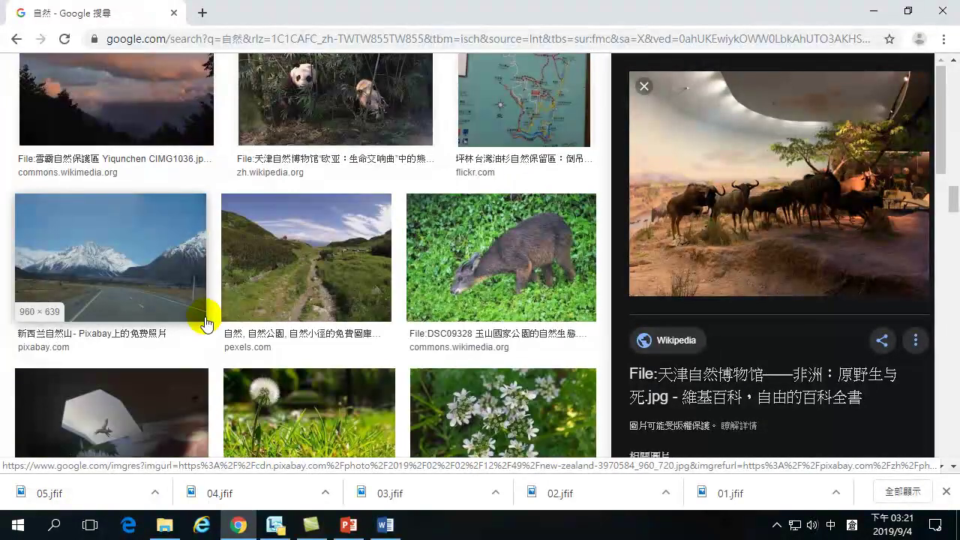
Step: Return to the wildebeest picture among the first results and reopen its preview
scroll(193, 188, "up", 10)
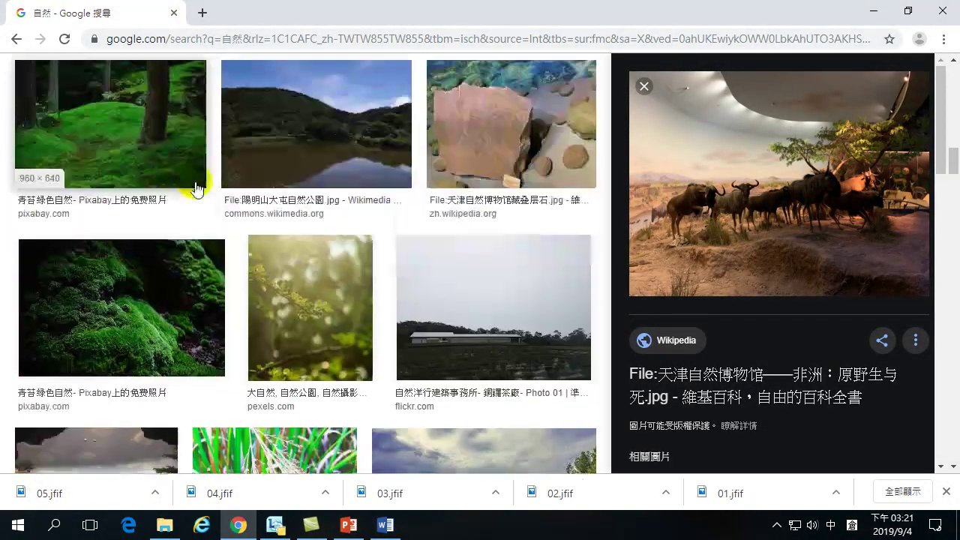
scroll(212, 194, "up", 5)
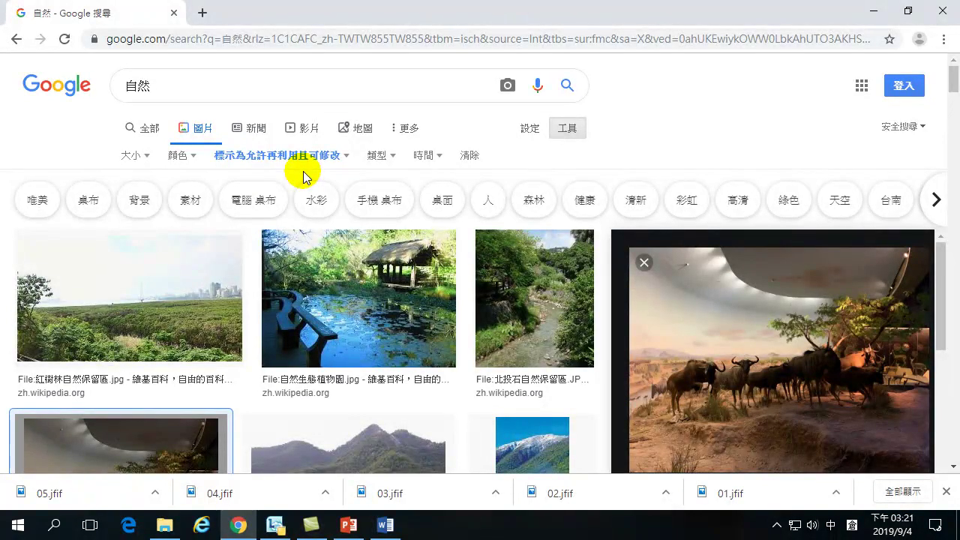
scroll(240, 315, "down", 3)
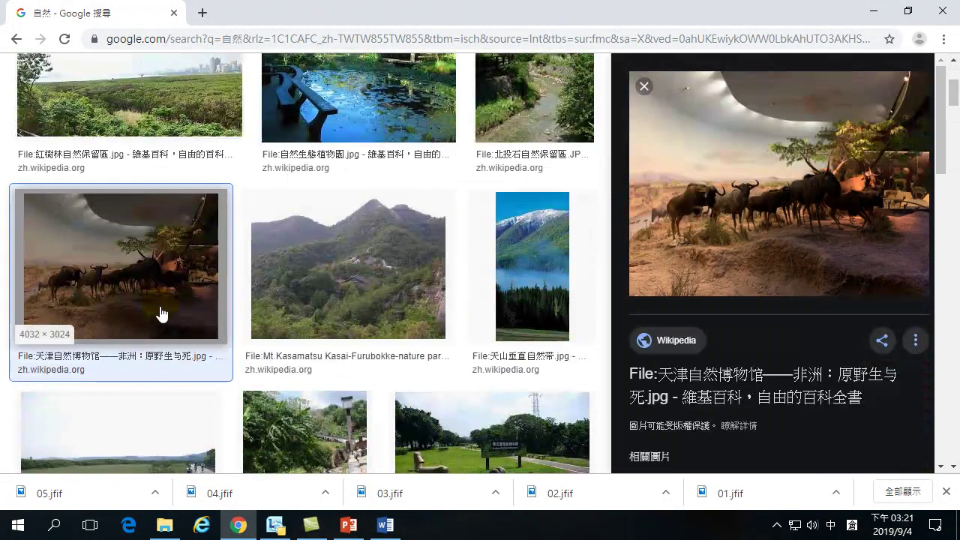
left_click_drag(116, 271, 118, 250)
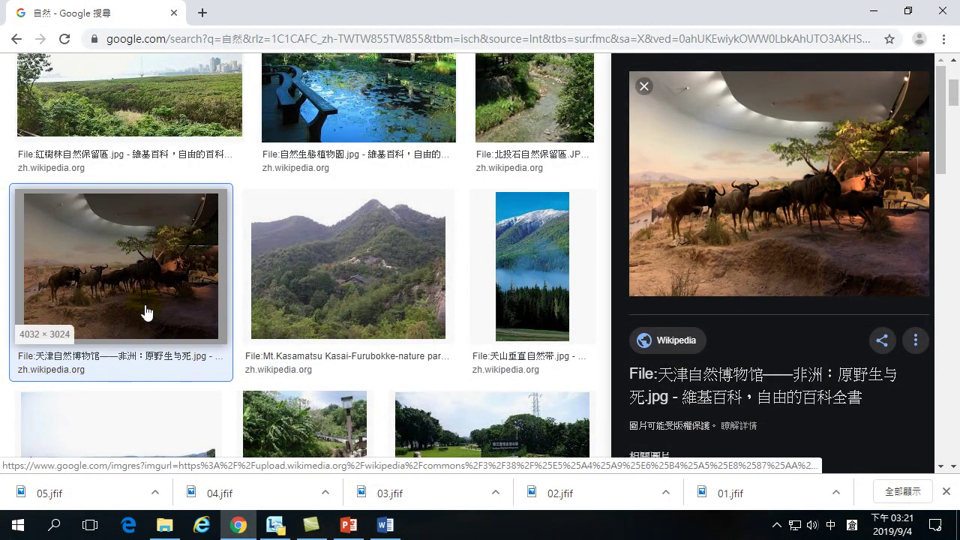
left_click(134, 285)
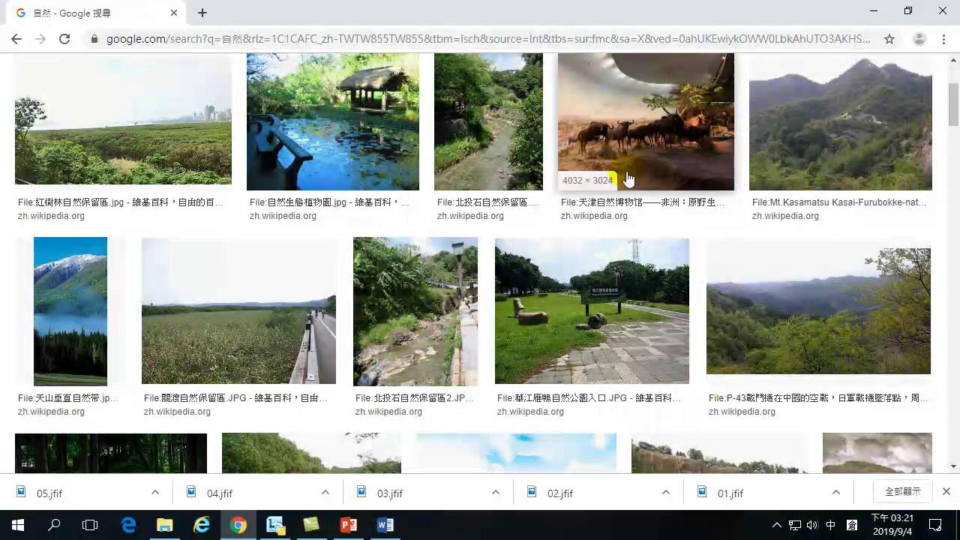
left_click(615, 124)
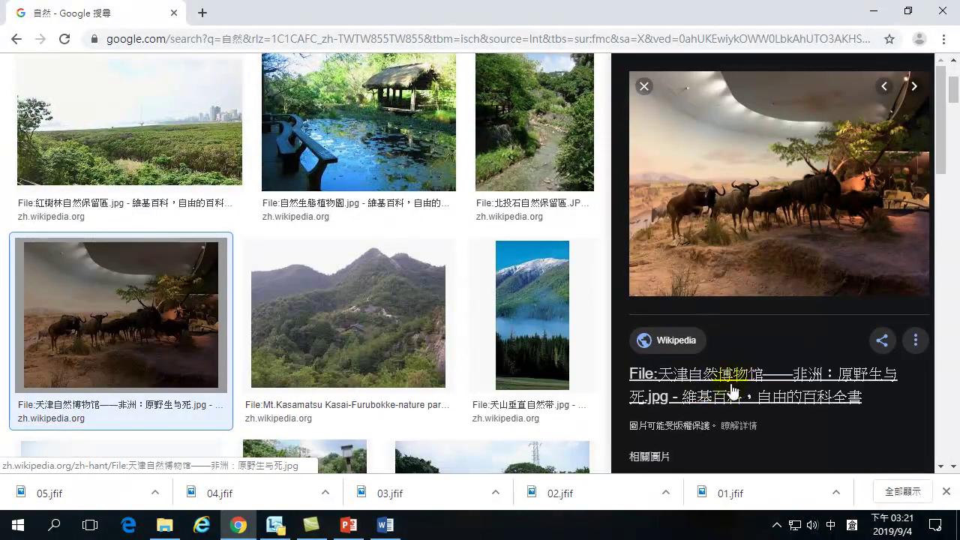
Step: Examine the wildebeest picture's source title, copyright notice and related images in the preview
scroll(739, 391, "down", 2)
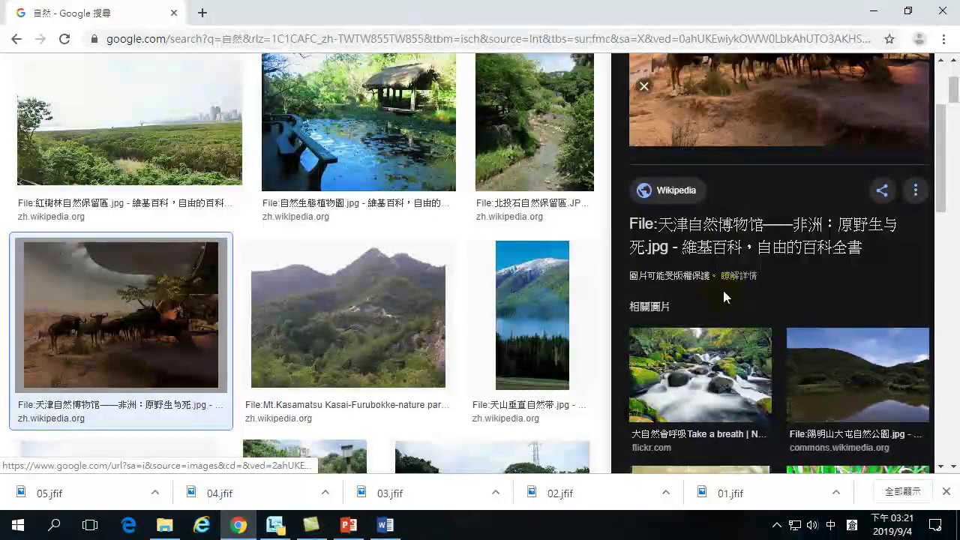
scroll(723, 287, "up", 1)
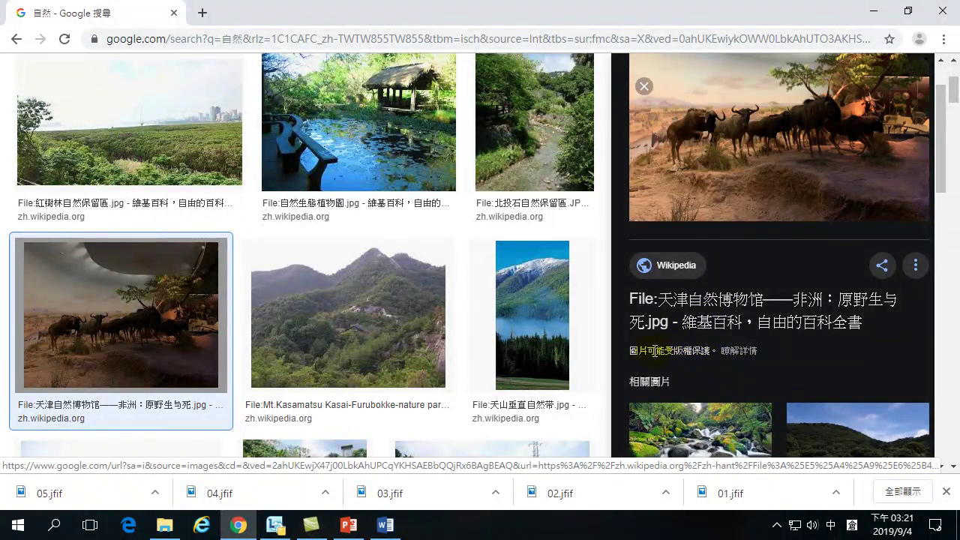
left_click_drag(651, 351, 703, 352)
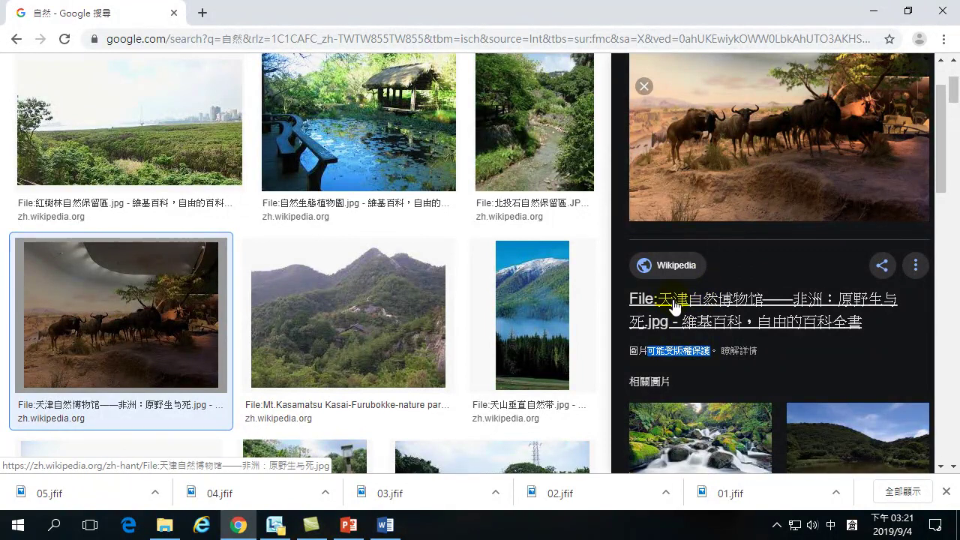
scroll(712, 311, "down", 3)
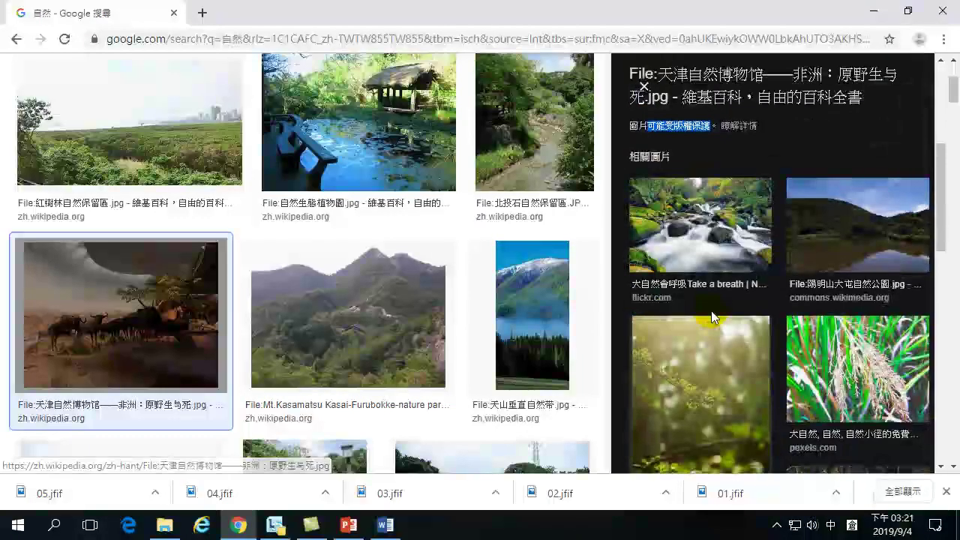
scroll(711, 311, "down", 4)
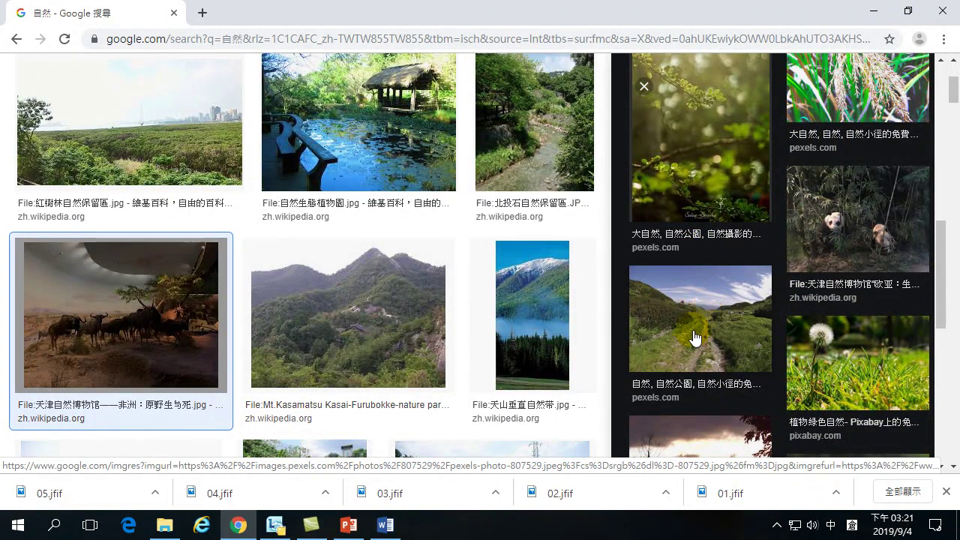
scroll(681, 300, "up", 7)
scroll(681, 284, "up", 3)
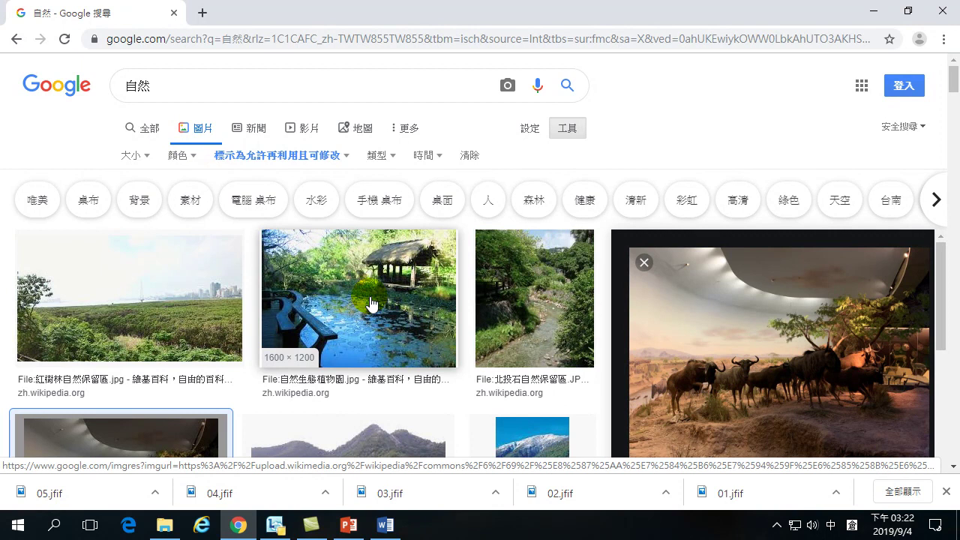
Step: Close the image search page and create a new blank presentation in PowerPoint 2016
left_click(174, 13)
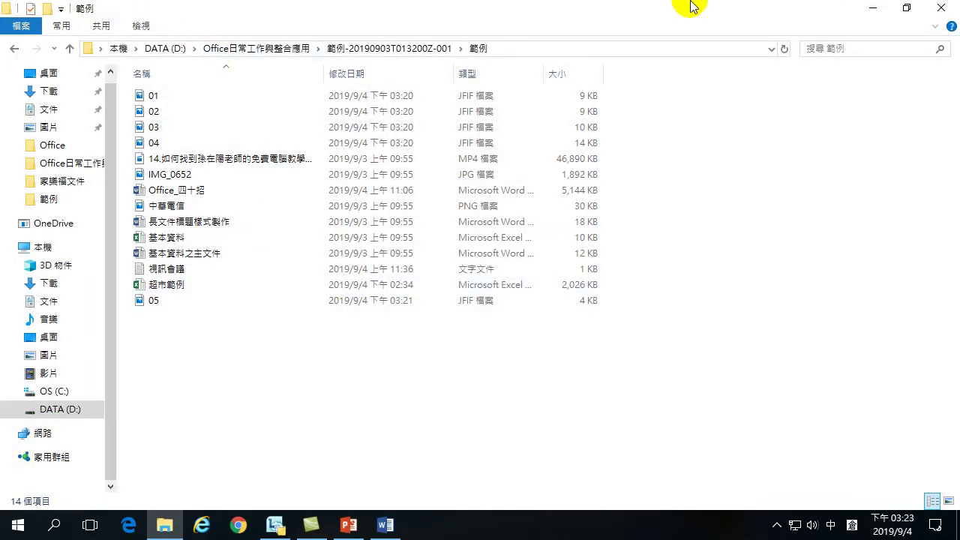
left_click(349, 525)
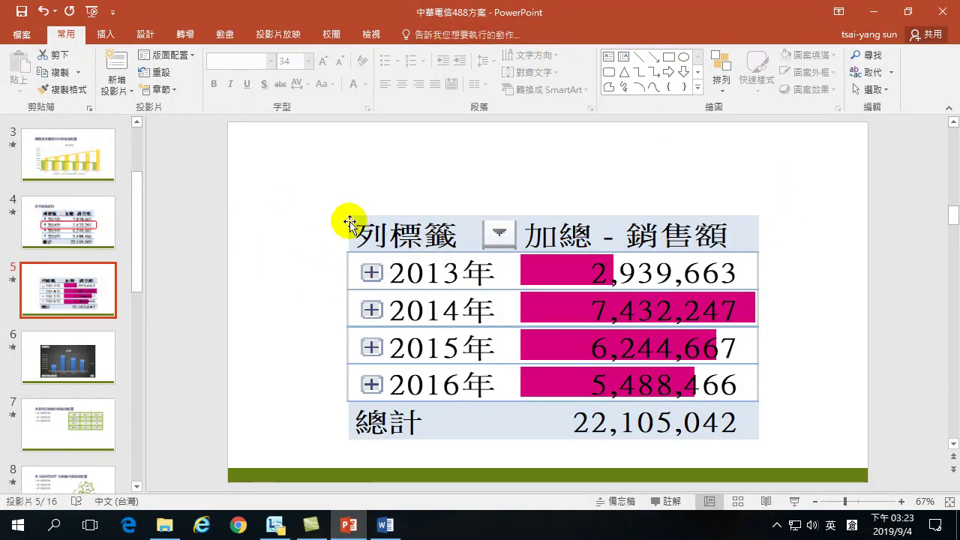
left_click(18, 525)
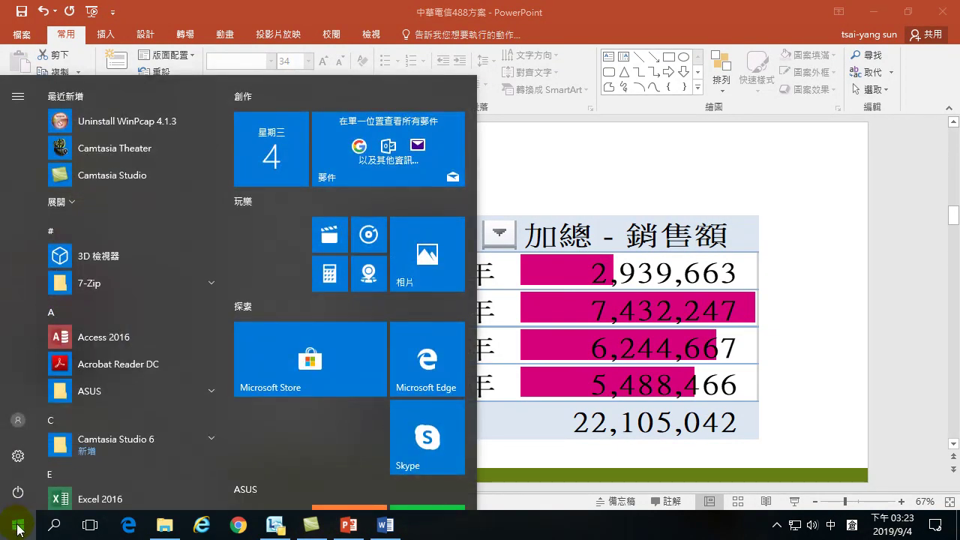
scroll(99, 312, "down", 15)
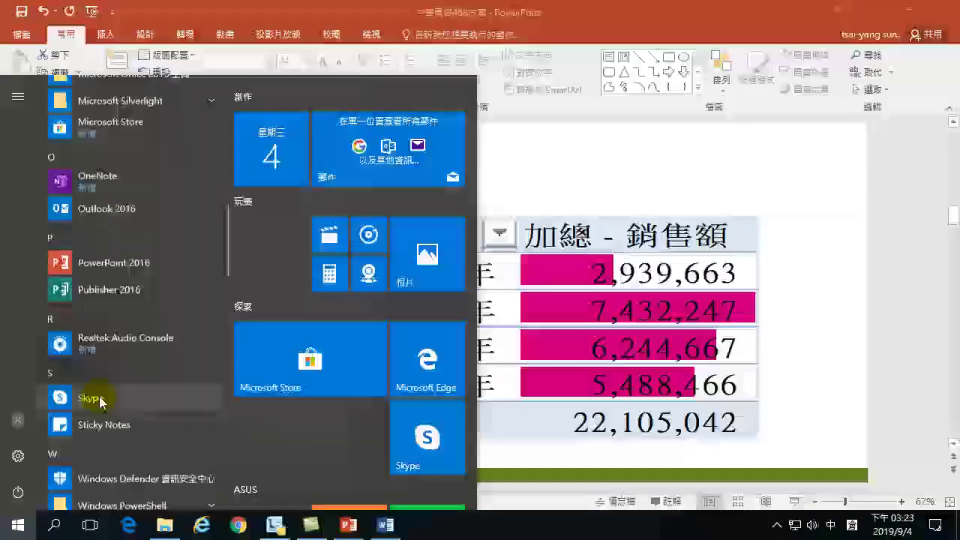
scroll(96, 393, "up", 5)
left_click(111, 294)
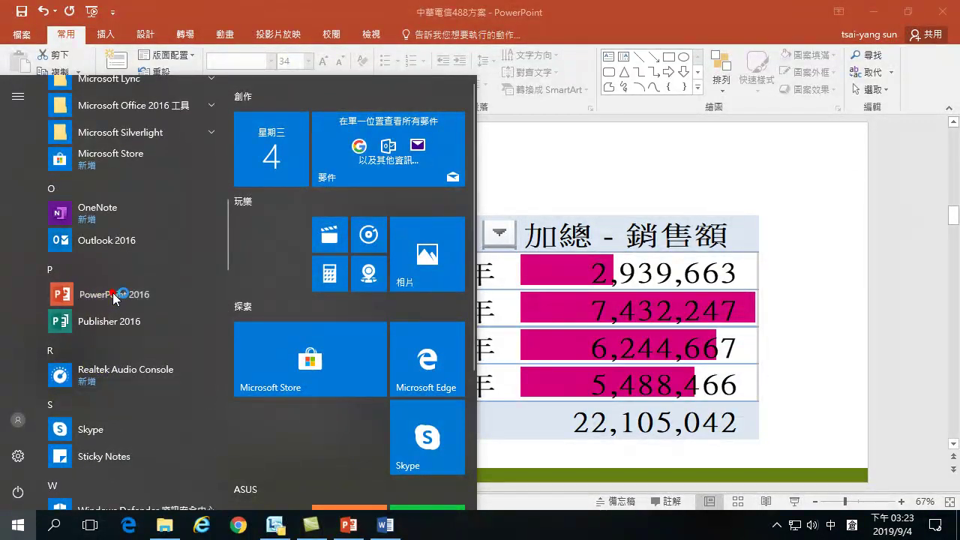
left_click(404, 140)
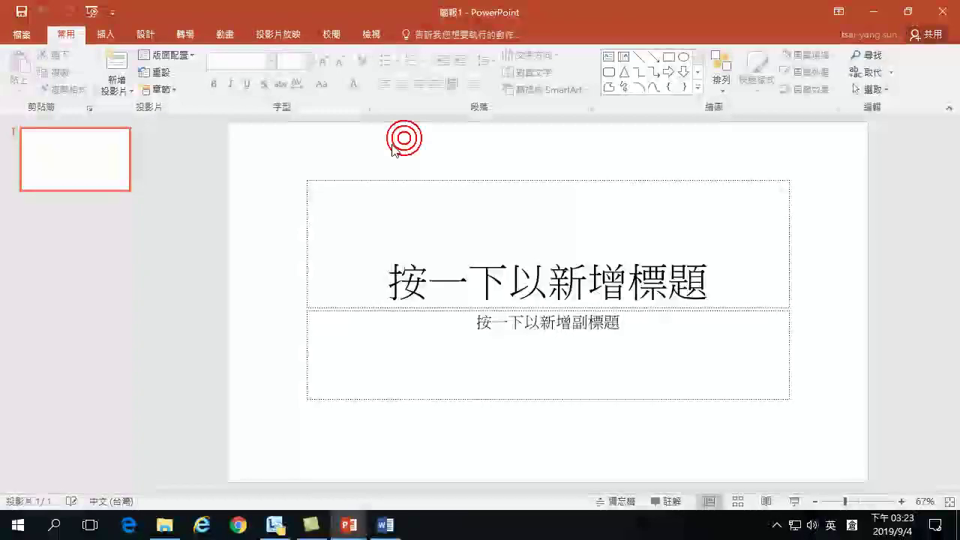
Step: Start a new photo album and browse for its pictures in the 範例 folder under Office日常工作與整合應用 on DATA (D:)
left_click(110, 33)
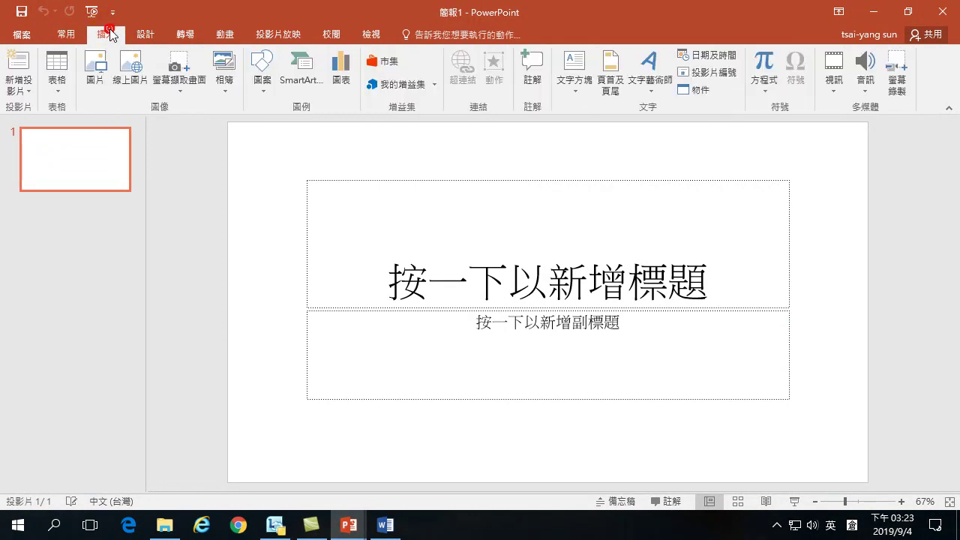
left_click(225, 66)
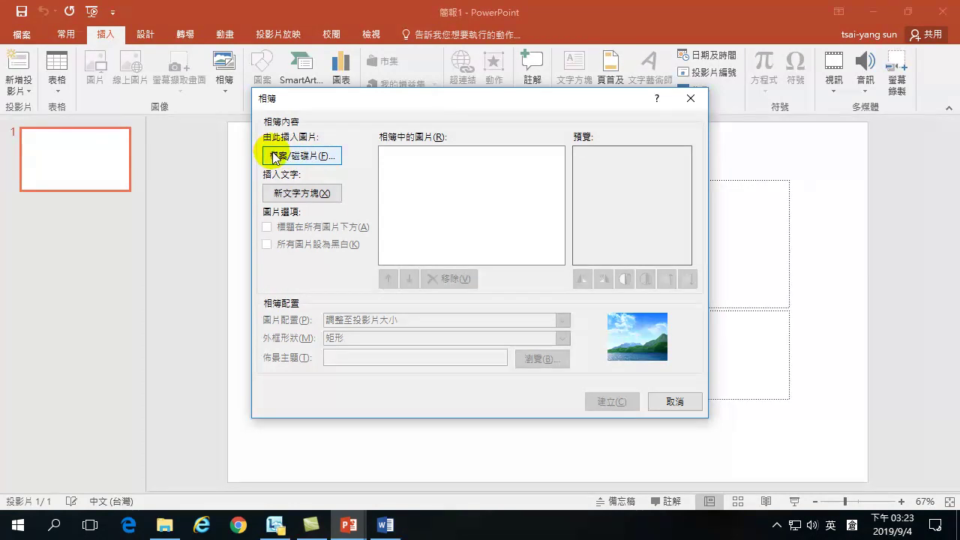
left_click(316, 157)
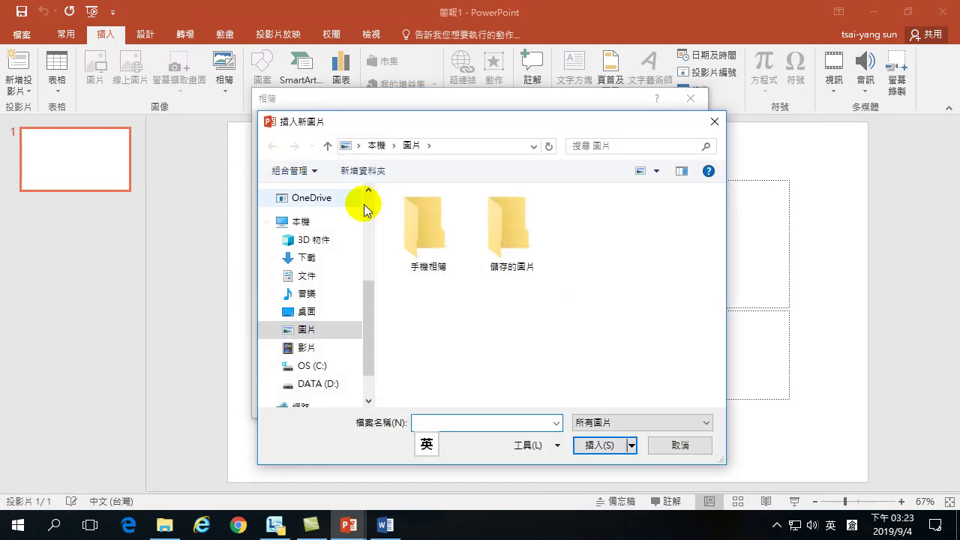
left_click(316, 384)
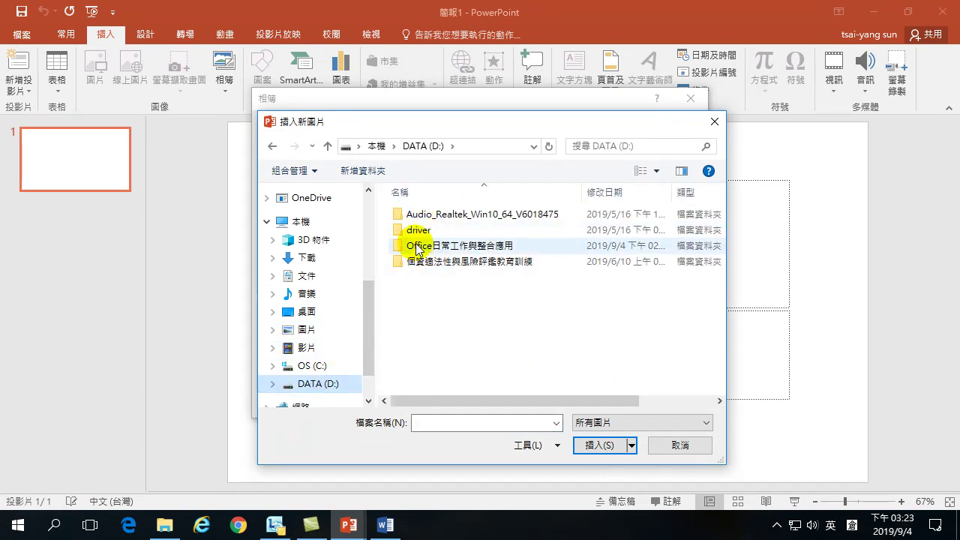
double_click(417, 247)
left_click(426, 215)
double_click(425, 215)
double_click(420, 217)
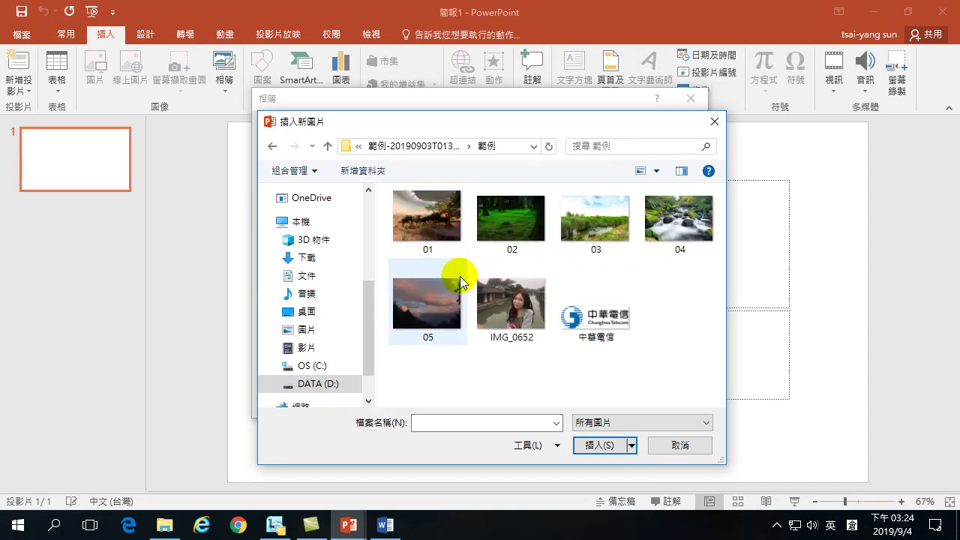
Step: Add pictures 01, 02, 03, 04 and 05 to the album and create it
left_click(433, 223)
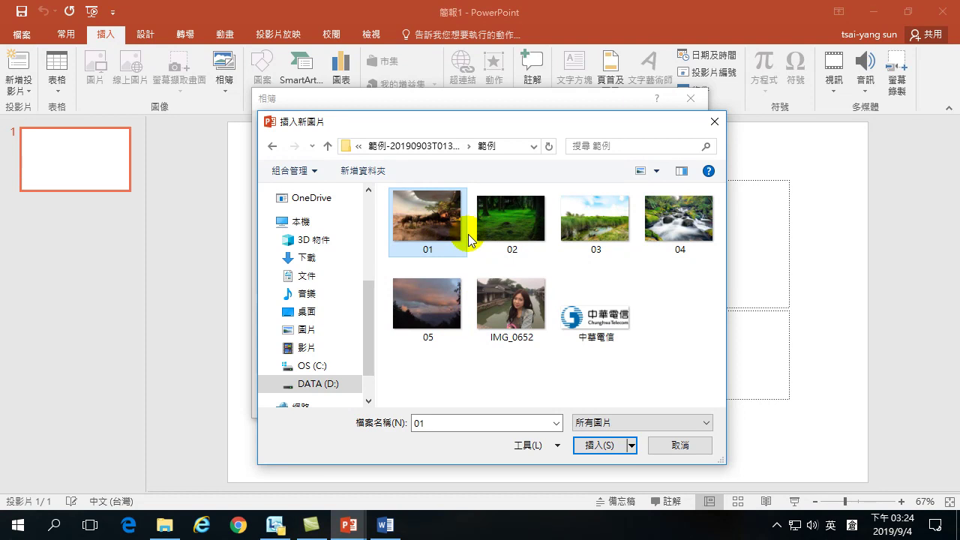
left_click(514, 218, "ctrl")
left_click(604, 212, "ctrl")
left_click(667, 215, "ctrl")
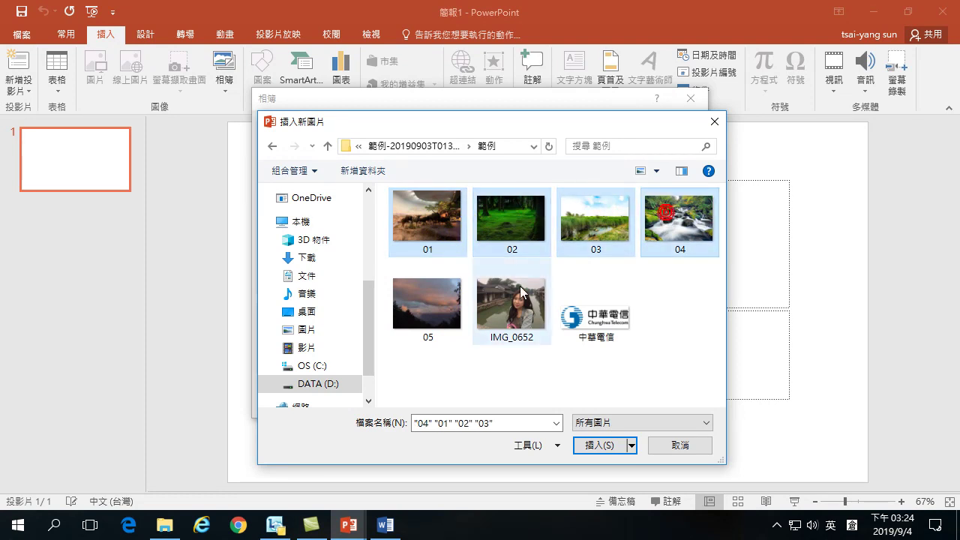
left_click(459, 304, "ctrl")
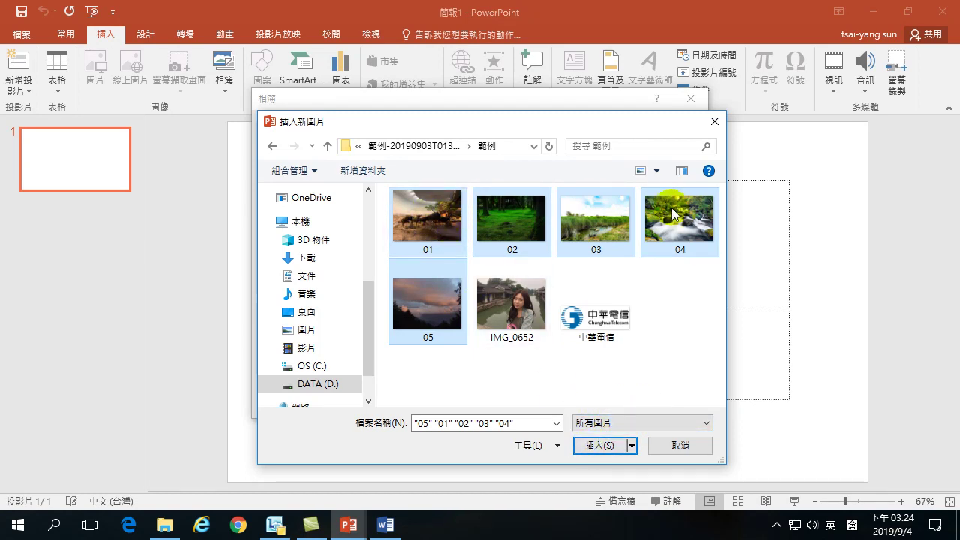
left_click(606, 444)
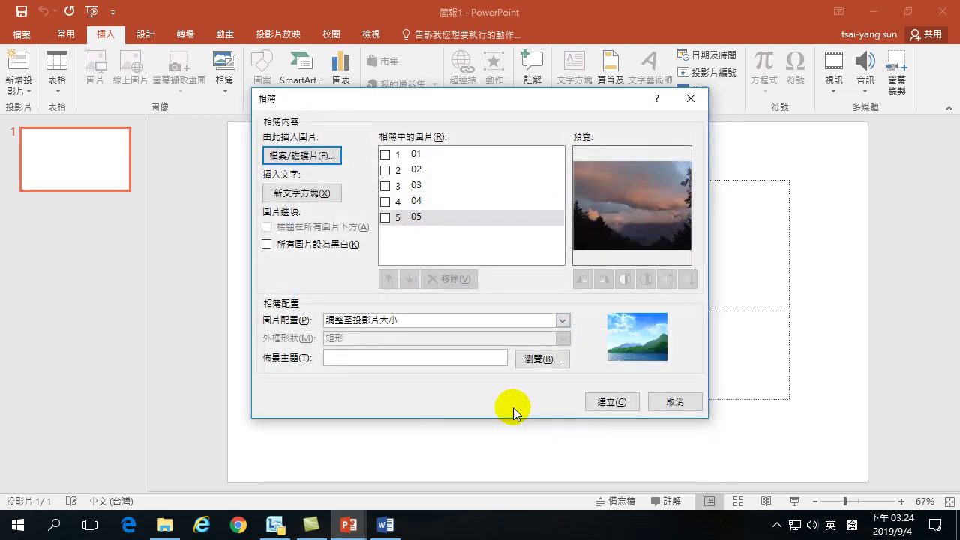
left_click(610, 403)
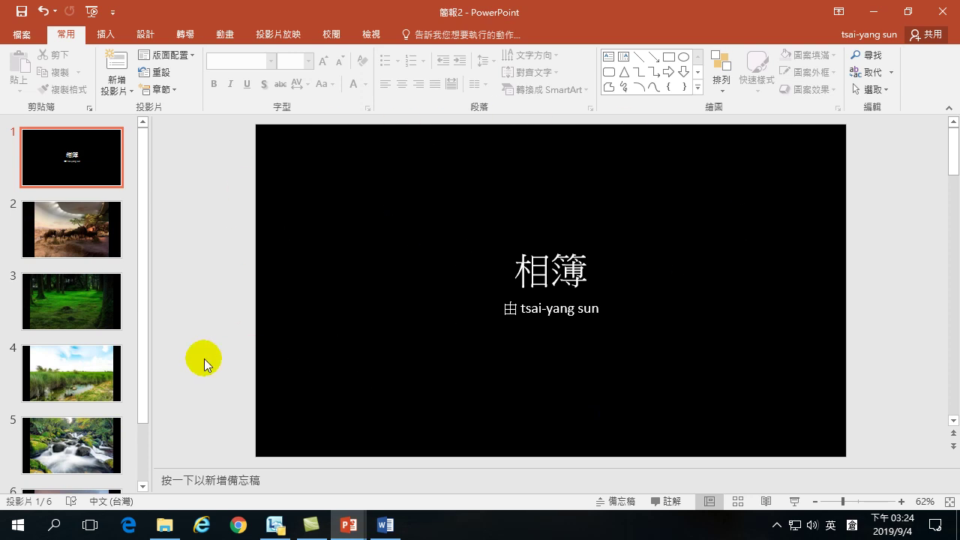
Step: Look through the photo album's slides, viewing the last picture slide and the title slide
scroll(75, 337, "down", 1)
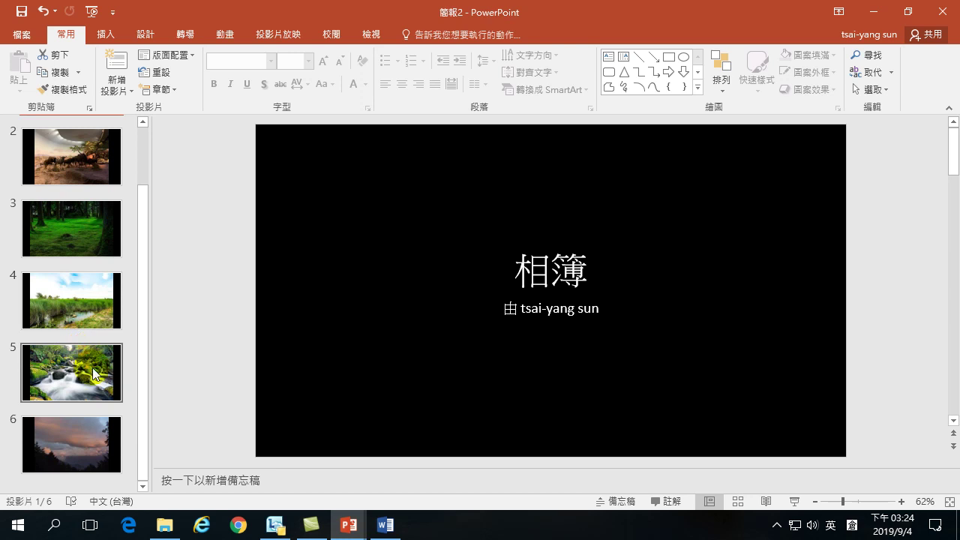
left_click(72, 424)
right_click(70, 417)
left_click(66, 433)
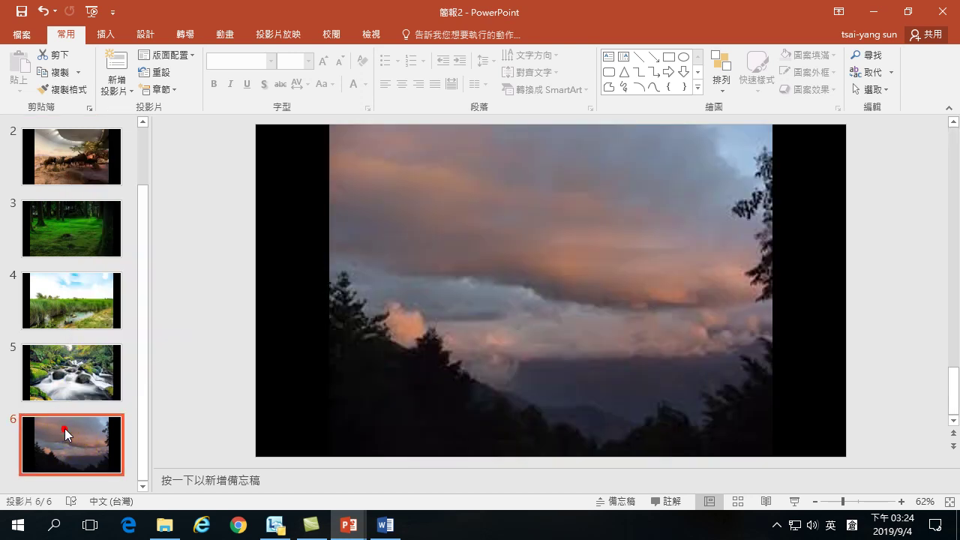
scroll(50, 377, "up", 1)
left_click(100, 143)
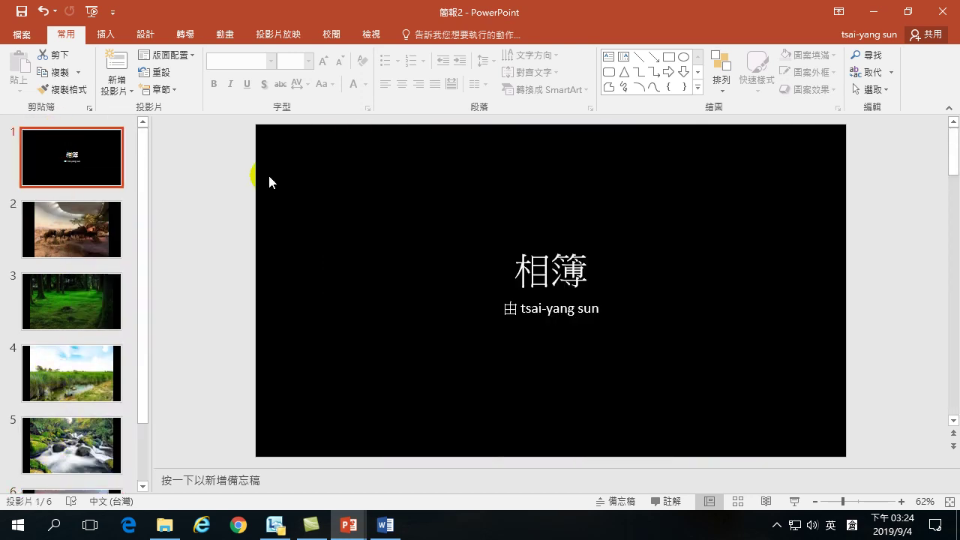
left_click(68, 143)
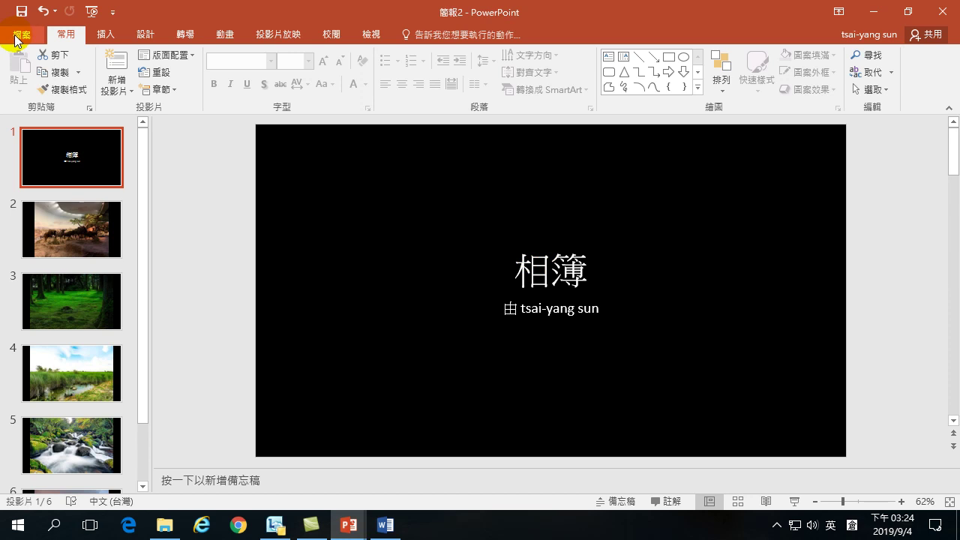
Step: Examine the existing album's picture list and layout options in the album editor, leaving them unmodified
left_click(106, 34)
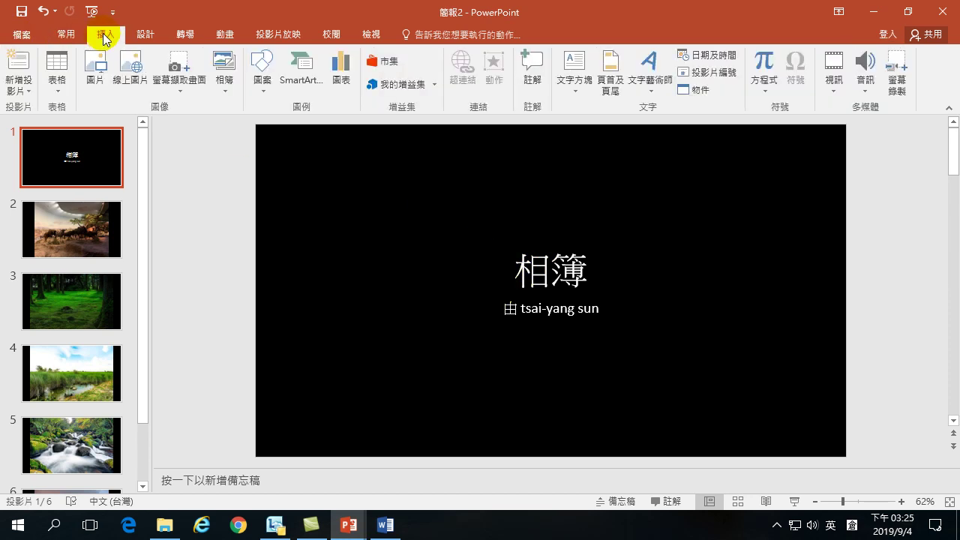
right_click(103, 34)
left_click(171, 7)
left_click(225, 86)
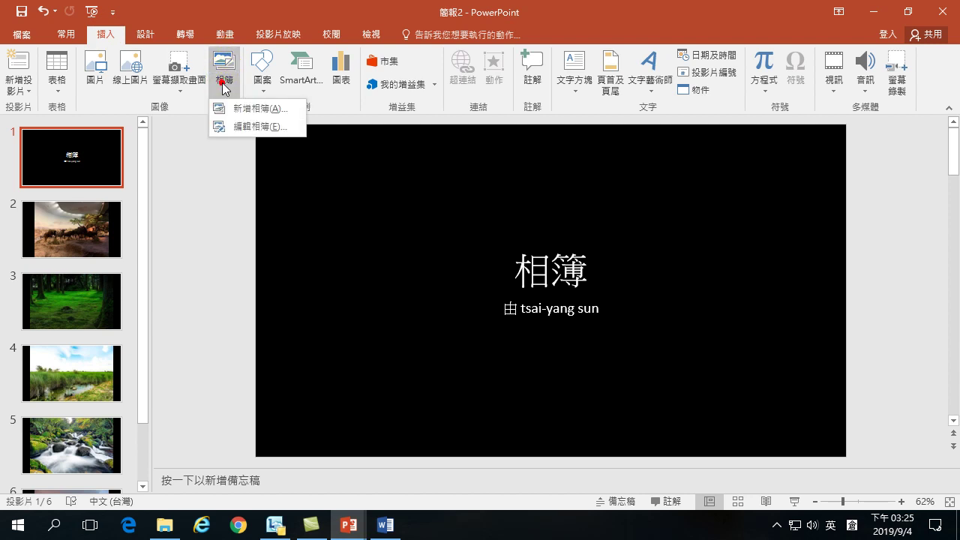
left_click(260, 131)
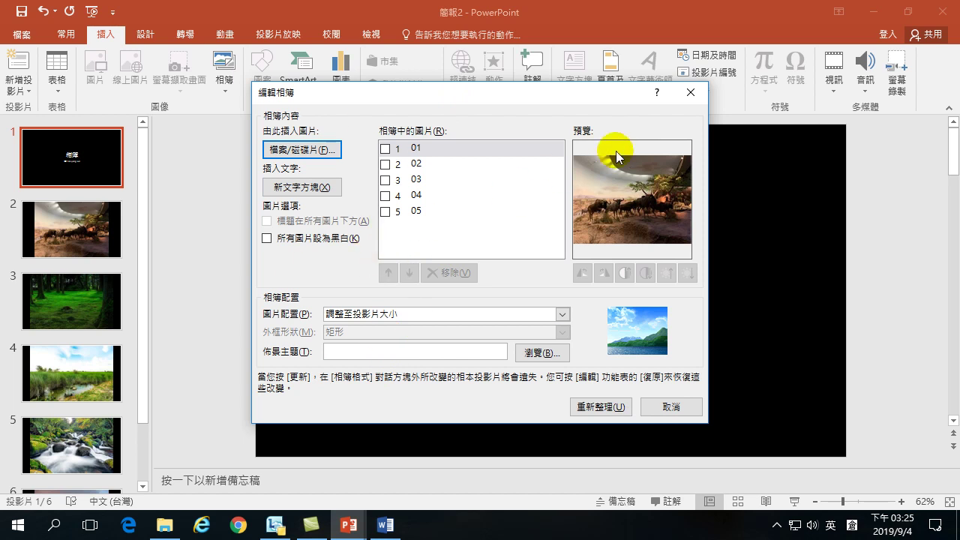
left_click(691, 91)
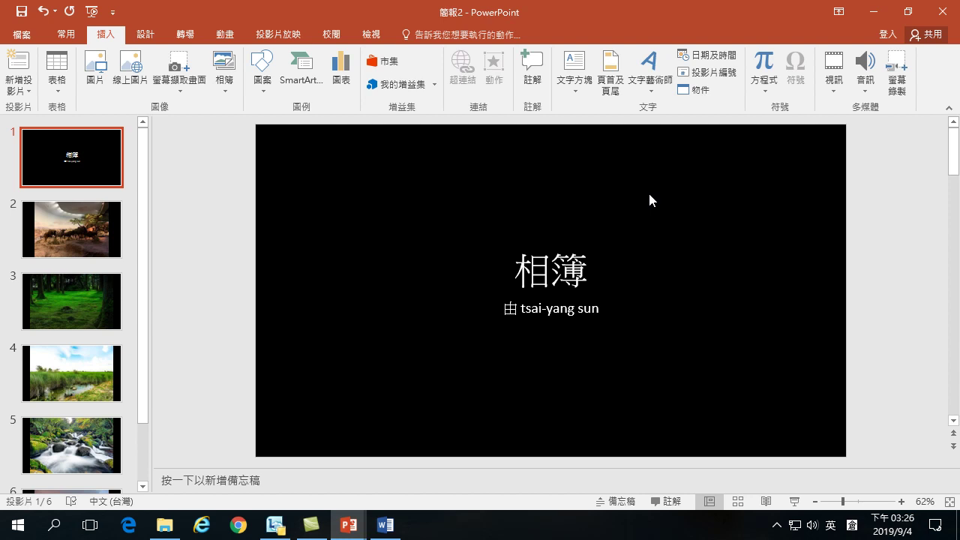
Step: Close the photo album without saving it, and close the remaining open presentations
left_click(943, 12)
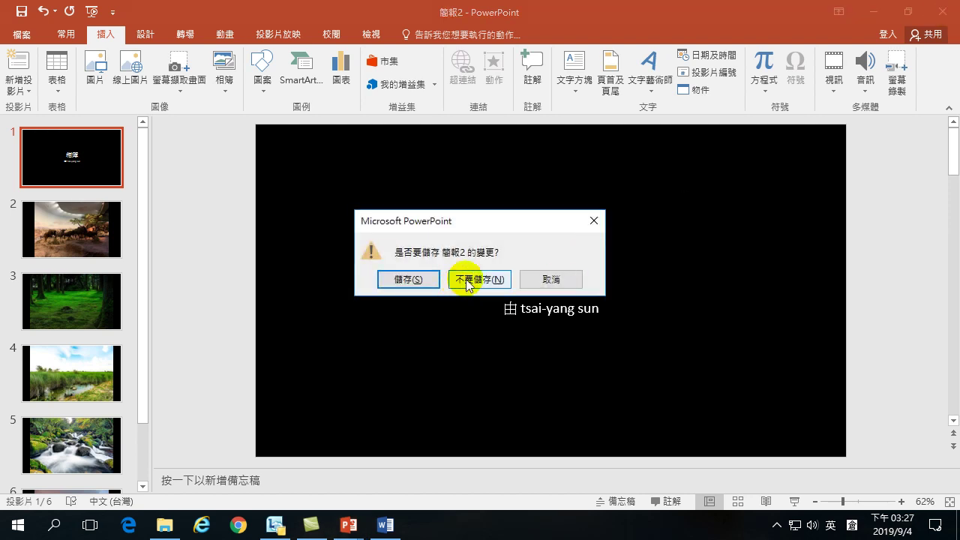
left_click(459, 286)
left_click(954, 14)
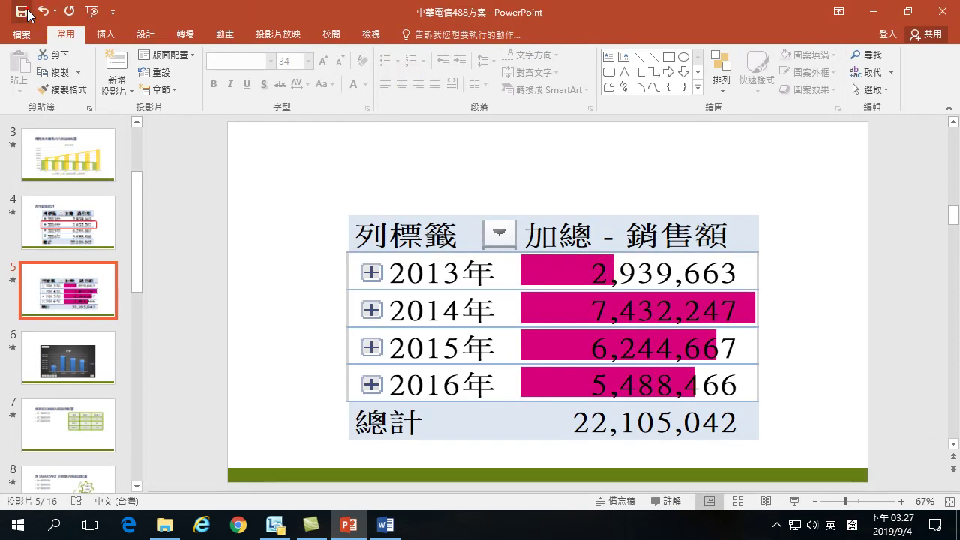
left_click(943, 14)
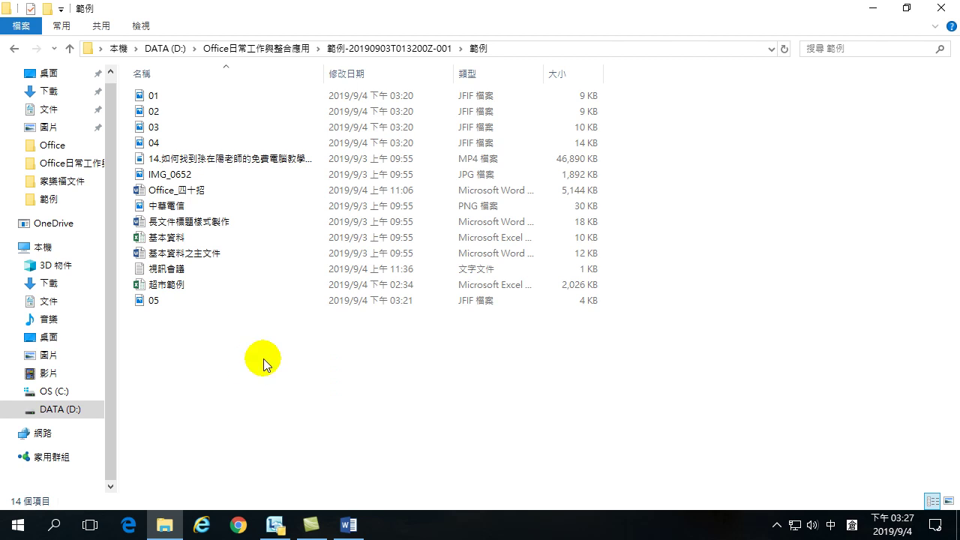
Step: Open the 超市範例 workbook from the 範例 folder and show the first columns of its 訂單 sheet
left_click(163, 286)
double_click(163, 285)
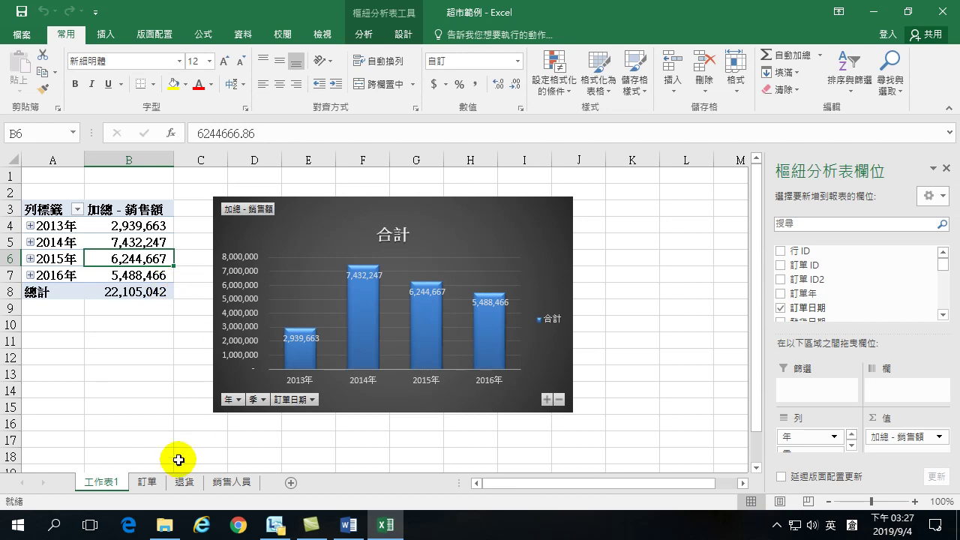
left_click(147, 482)
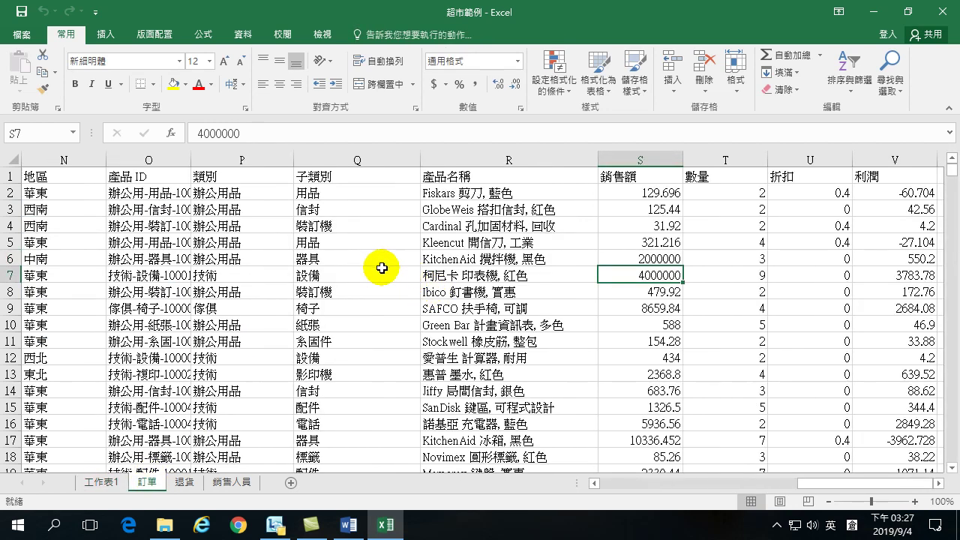
scroll(525, 255, "left", 5)
Step: Examine the repeated entries in the 客戶 ID and 客戶名稱 columns of the order records
left_click(685, 198)
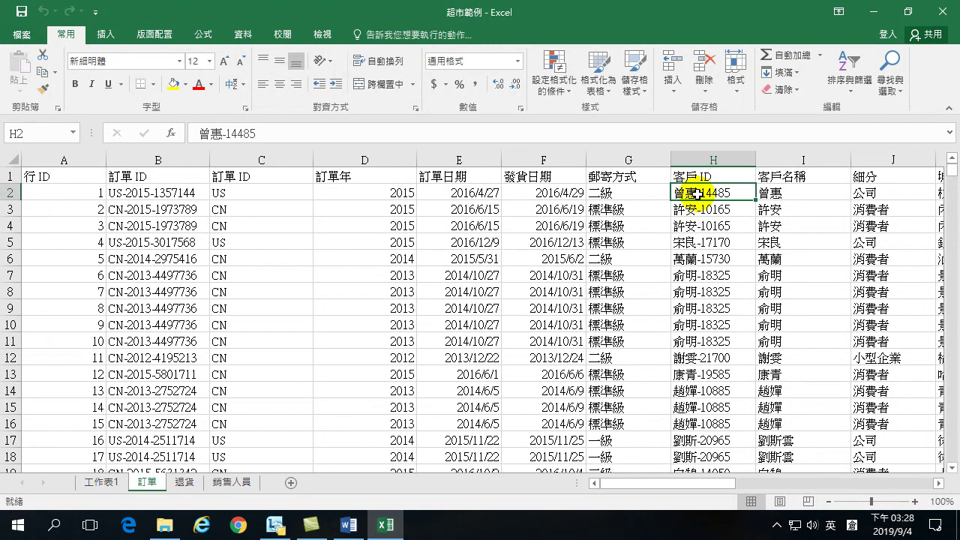
left_click(684, 209)
left_click(689, 243)
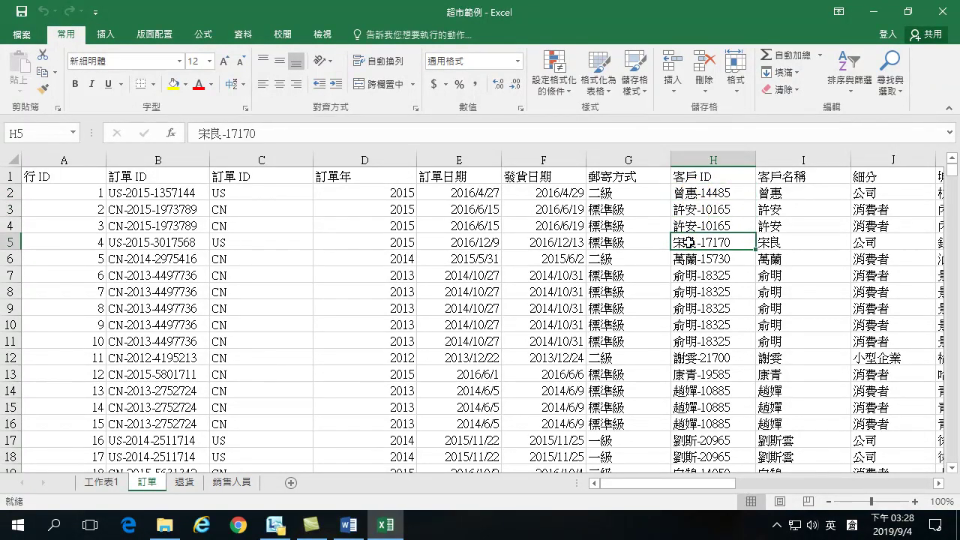
left_click(708, 262)
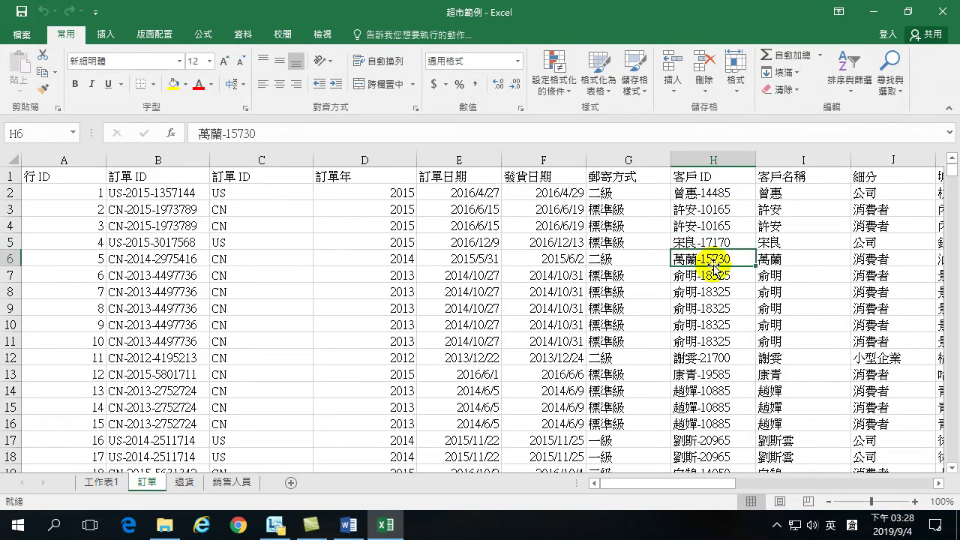
left_click(698, 312)
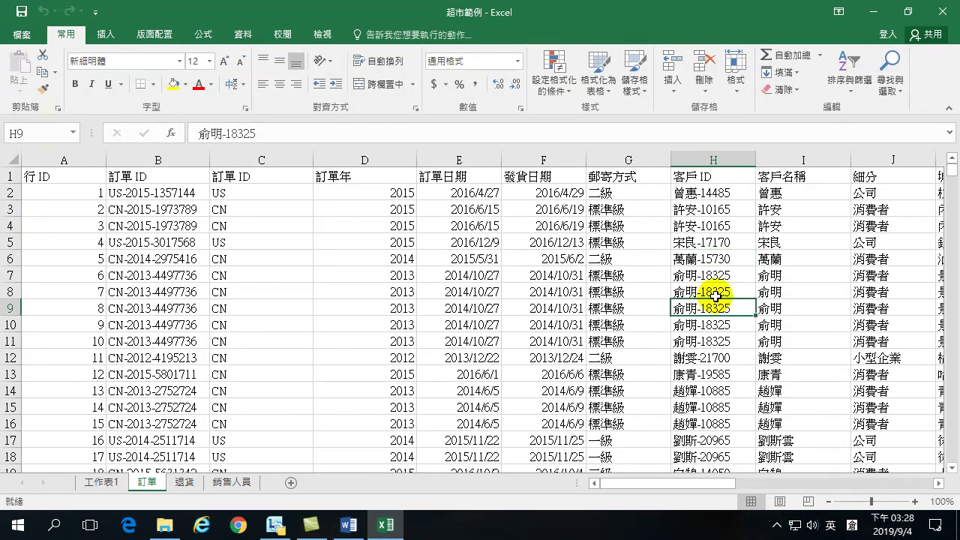
left_click(681, 392)
left_click(687, 409)
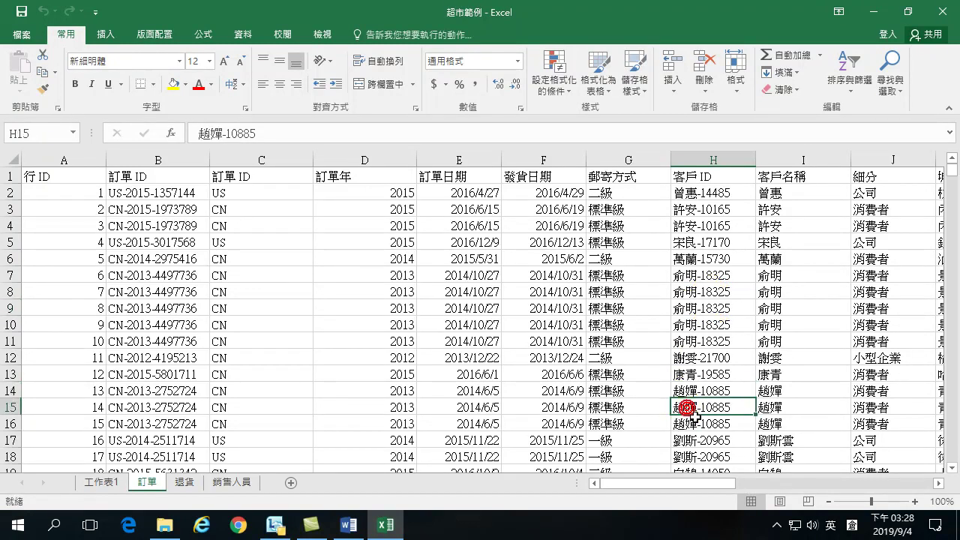
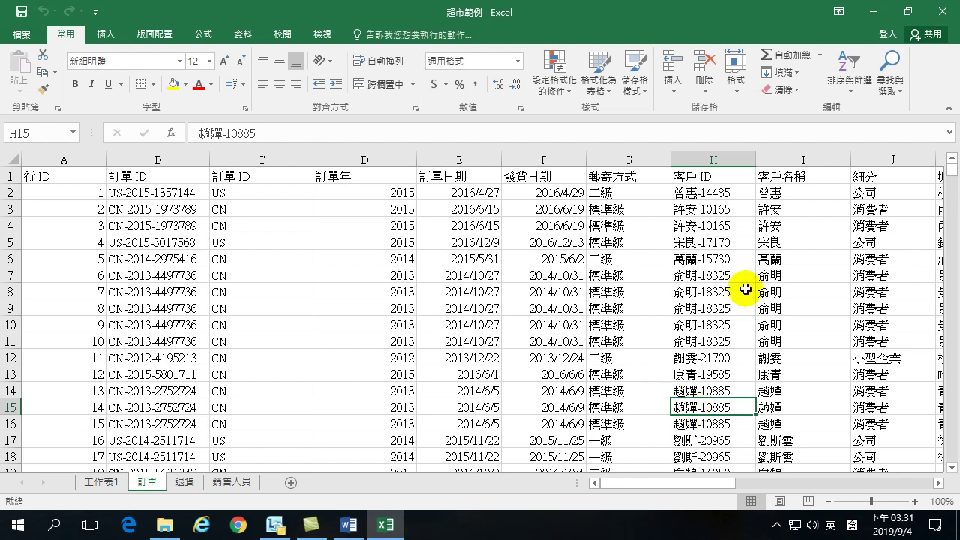
left_click(709, 193)
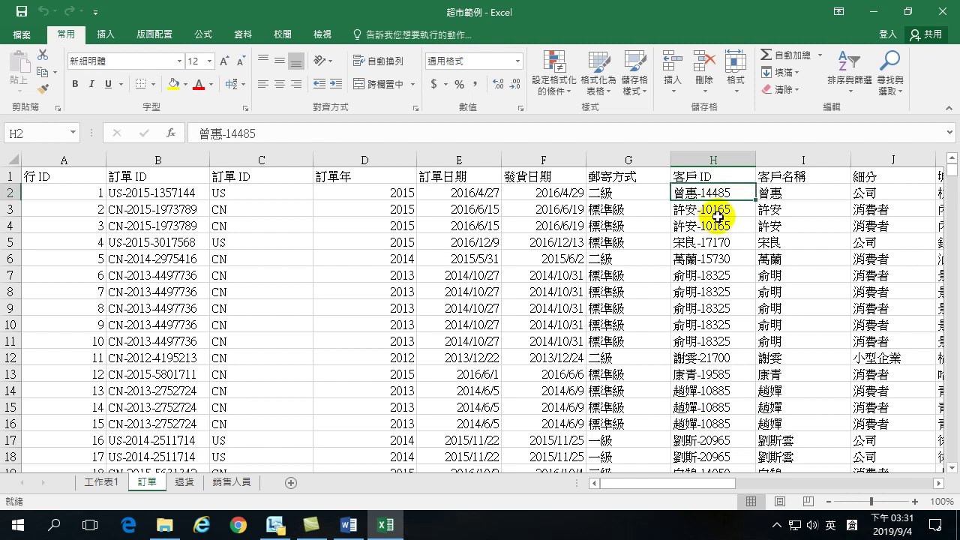
left_click(783, 196)
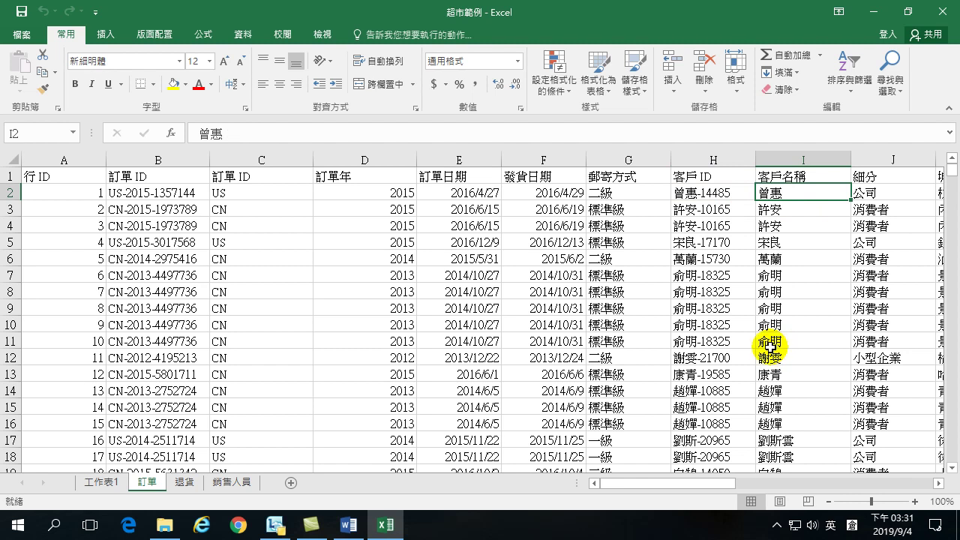
left_click(773, 213)
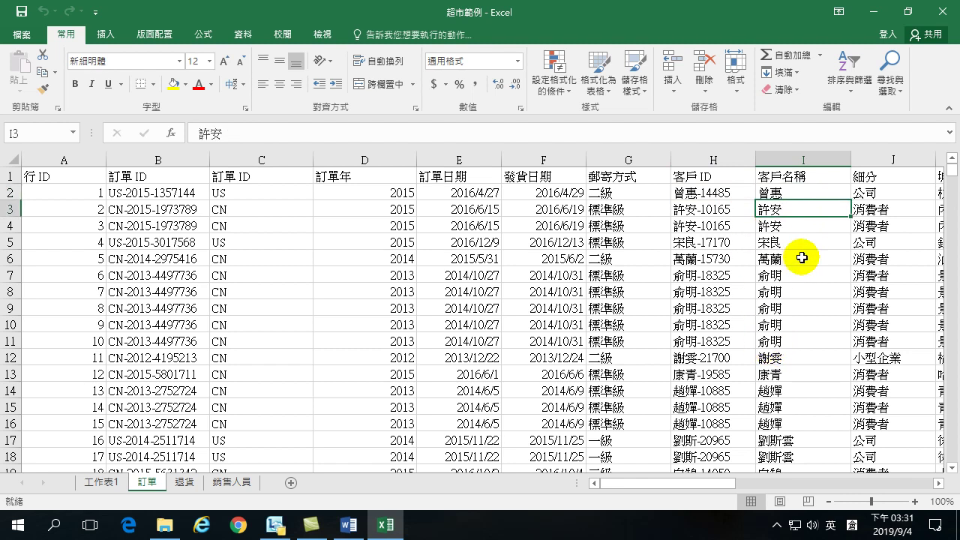
left_click(594, 484)
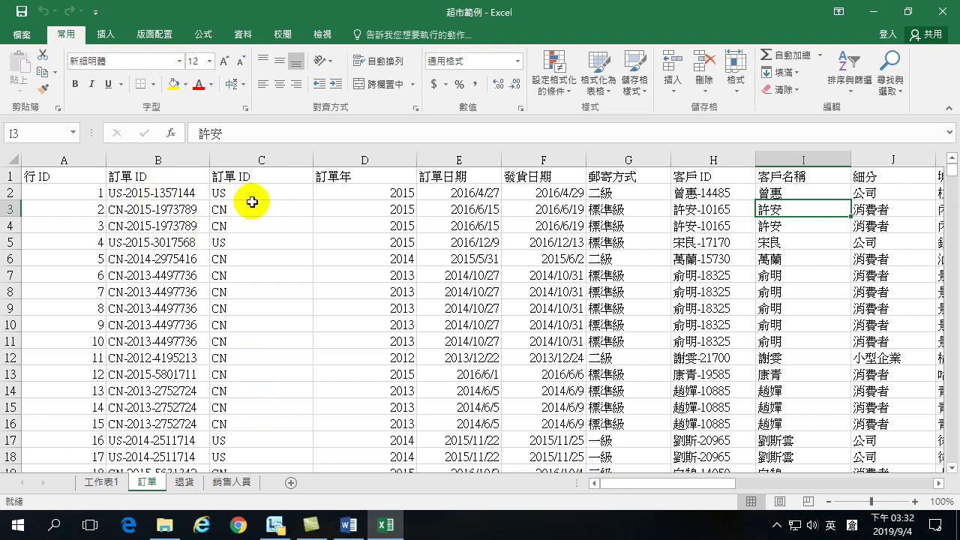
Step: Sort the order records by 訂單日期 from oldest to newest
left_click(461, 193)
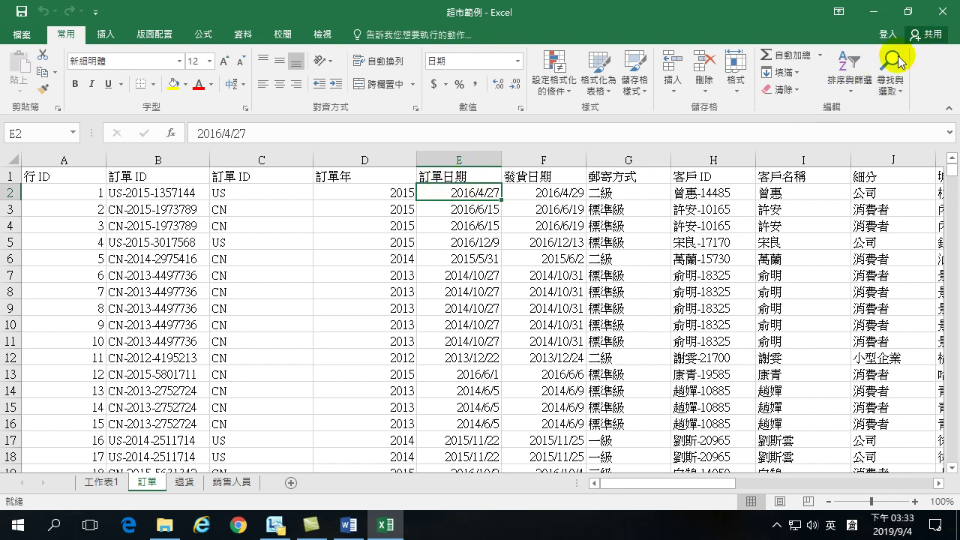
left_click(850, 71)
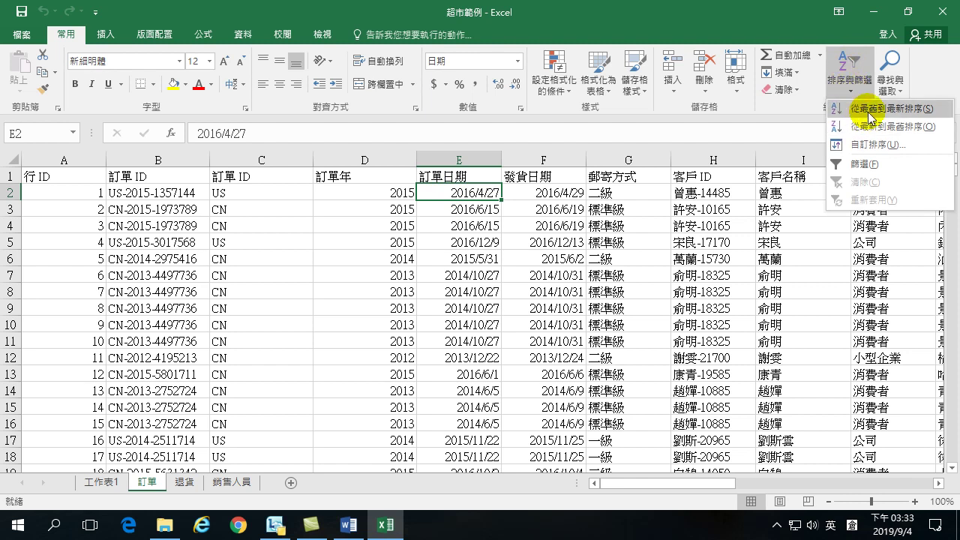
left_click(906, 109)
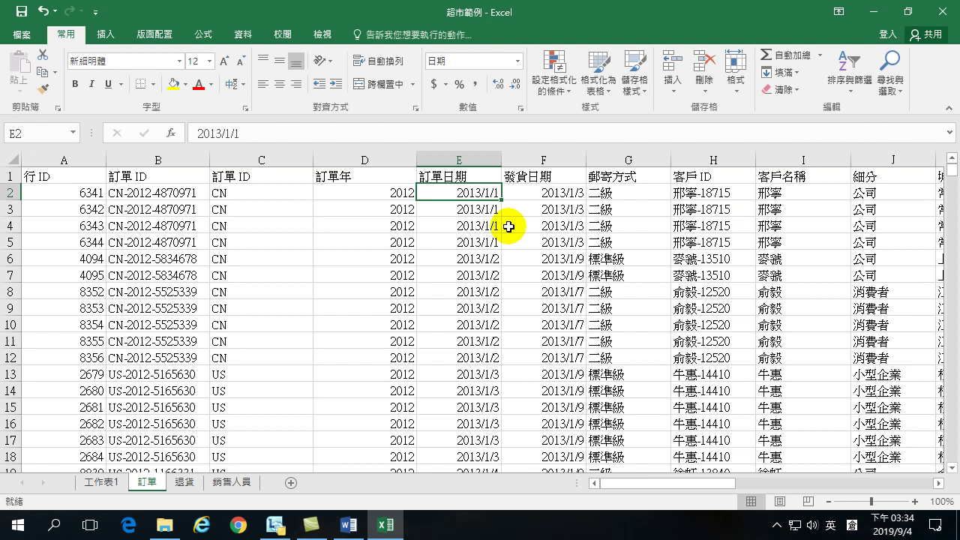
Step: Examine the repeated 客戶名稱 entries in the date-sorted order records
left_click(772, 194)
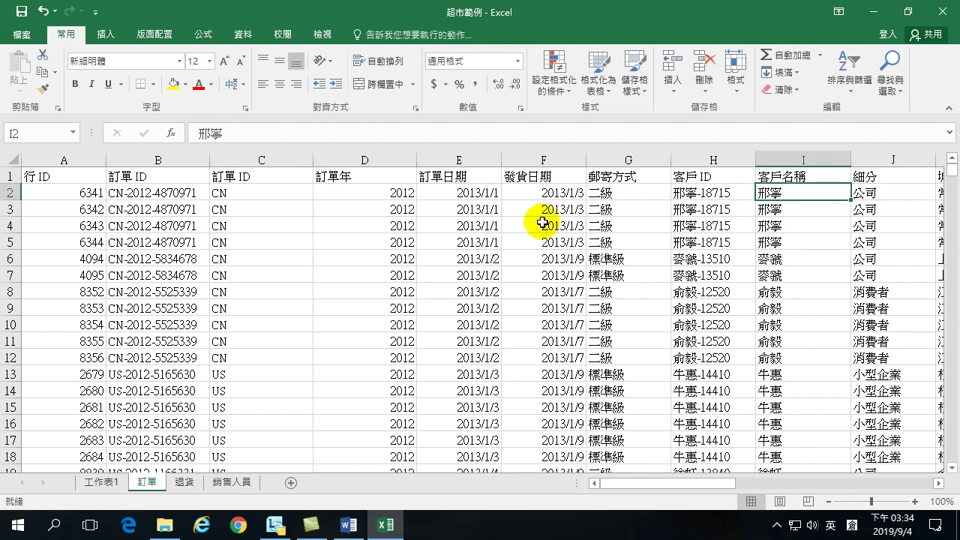
left_click(797, 209)
left_click(797, 229)
left_click(797, 242)
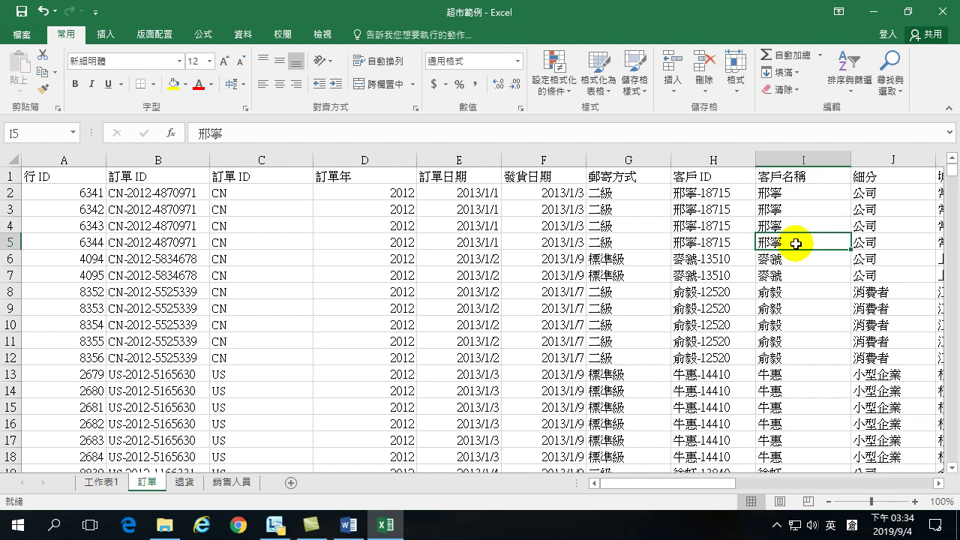
scroll(791, 353, "down", 4)
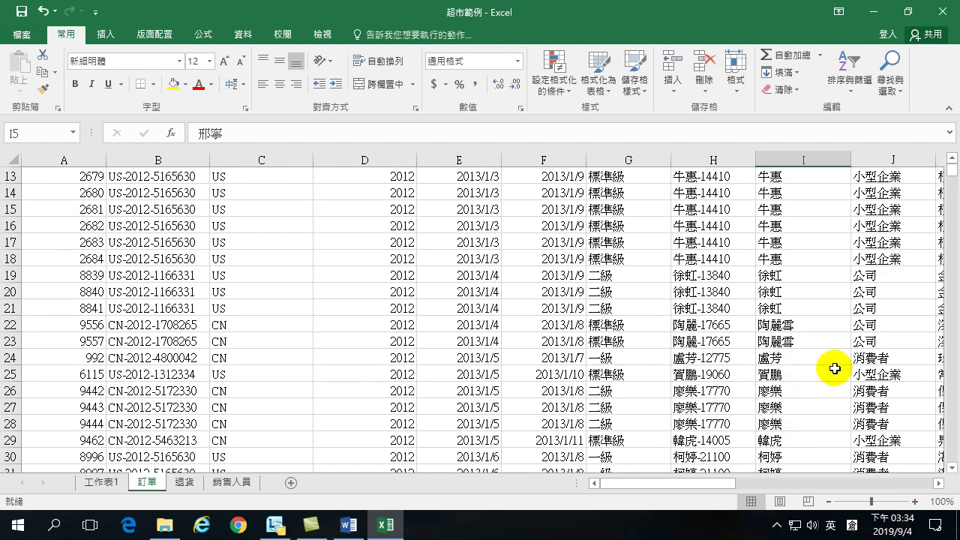
scroll(797, 353, "up", 4)
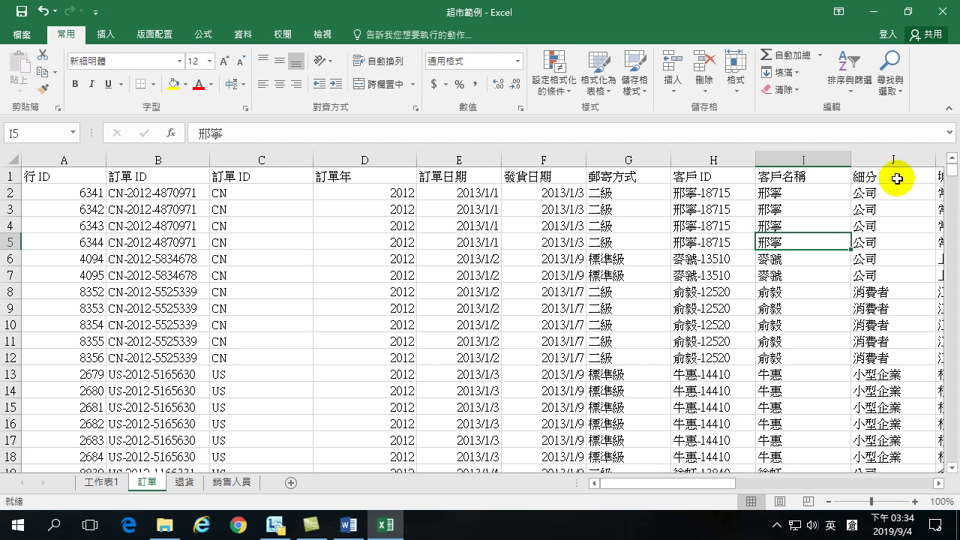
Step: Insert an empty column between the 客戶名稱 and 細分 columns
left_click(876, 159)
right_click(876, 159)
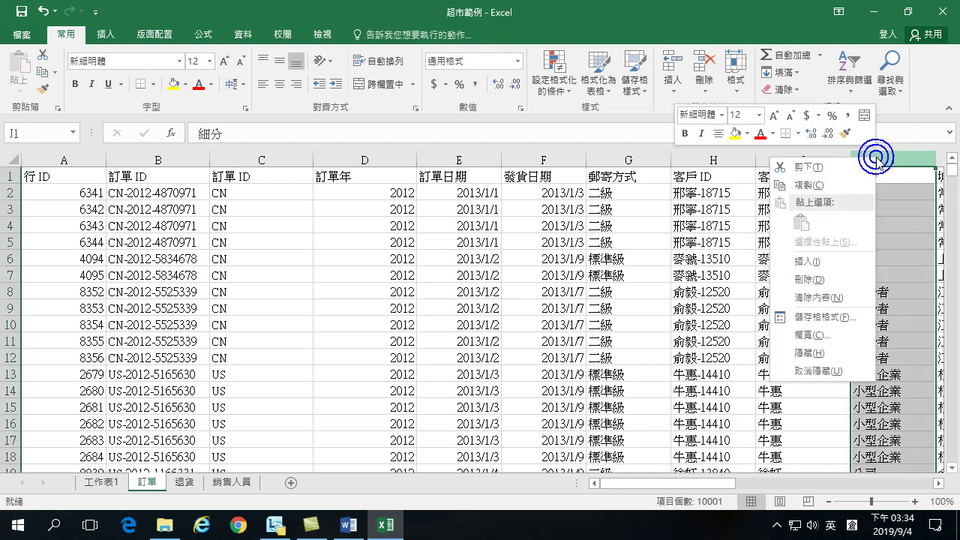
left_click(810, 261)
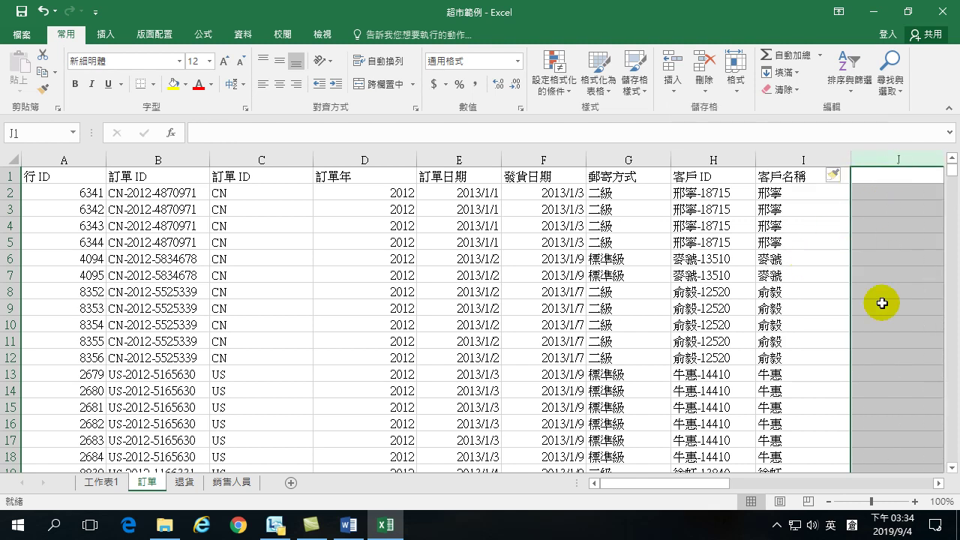
left_click(939, 484)
left_click(938, 484)
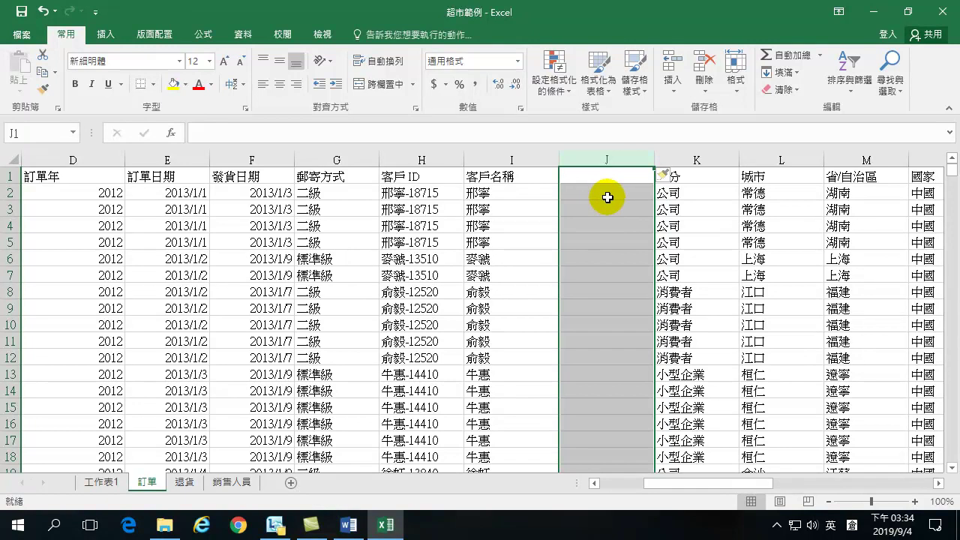
Step: Enter the header 出現次數 in cell J1 of the new column
left_click(590, 180)
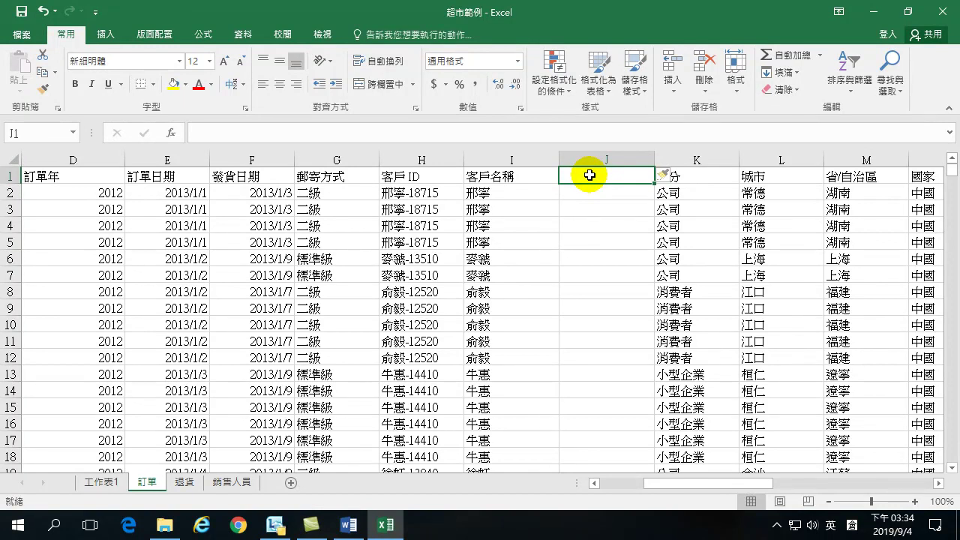
key("shift")
type("出一土月山現次中女人大")
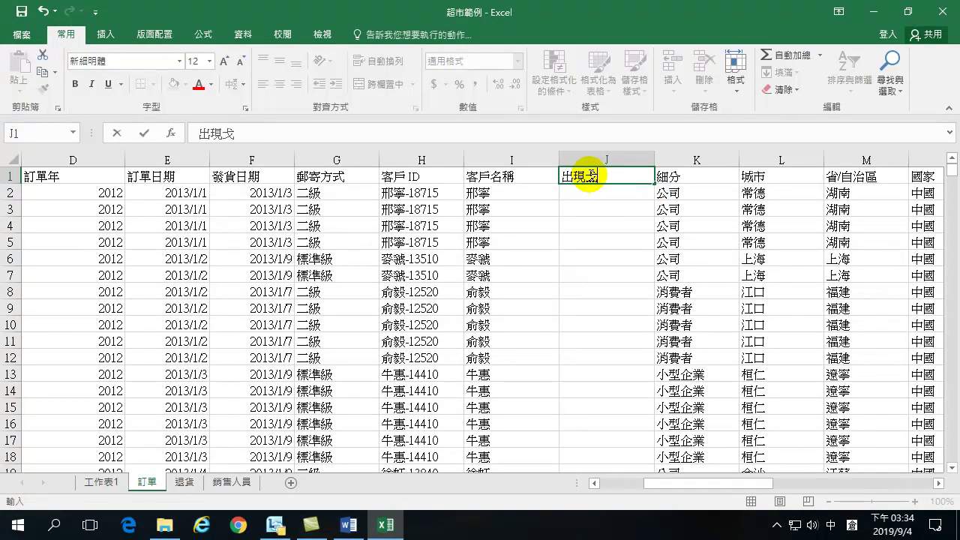
key("space")
key("Return")
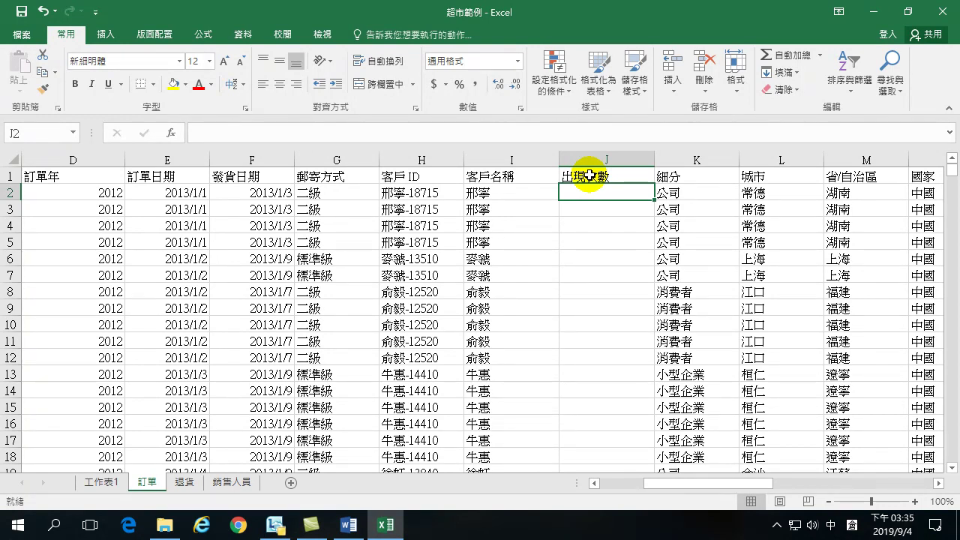
Step: Enter the formula =COUNTIF(I2:I13,I2) in cell J2 to count how often the first customer's name occurs
left_click(501, 158)
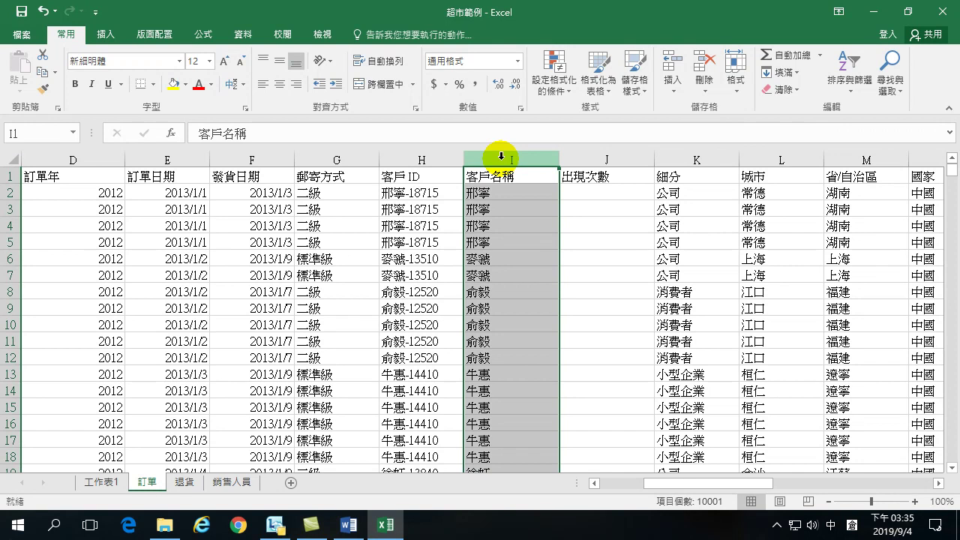
left_click(604, 193)
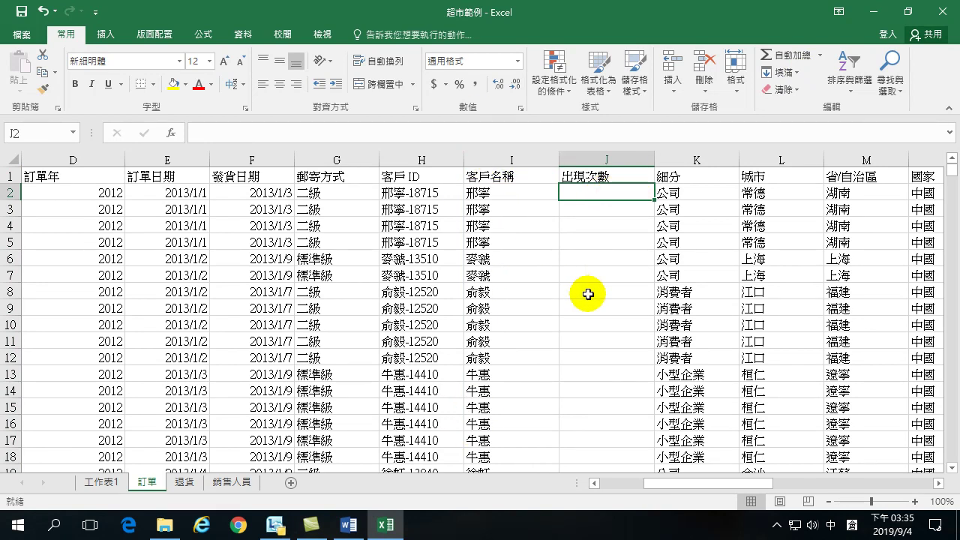
type("=")
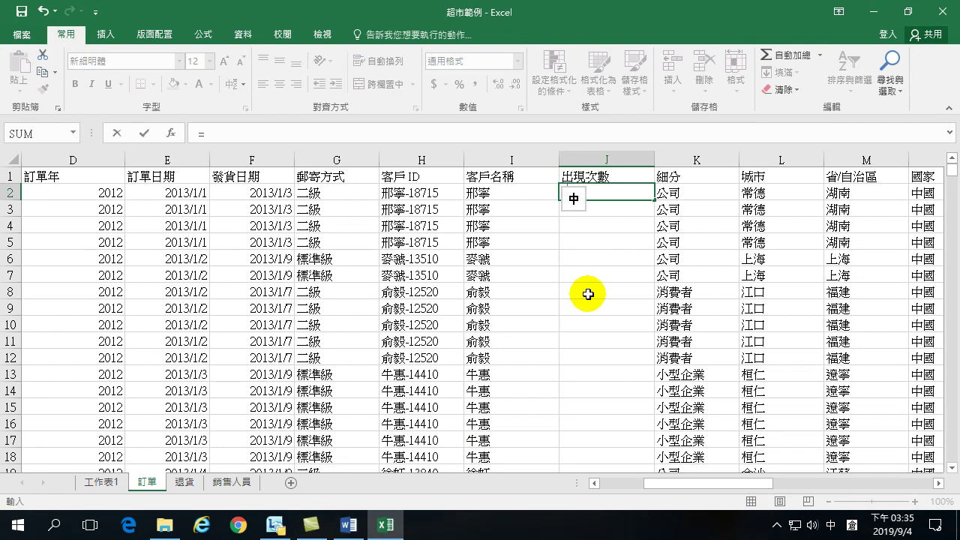
type("金")
key("BackSpace")
key("shift")
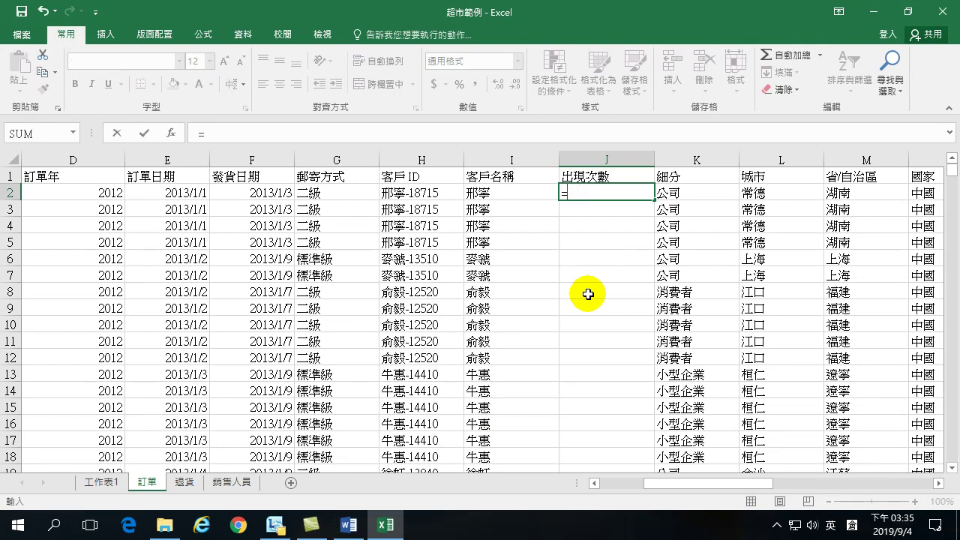
type("countif")
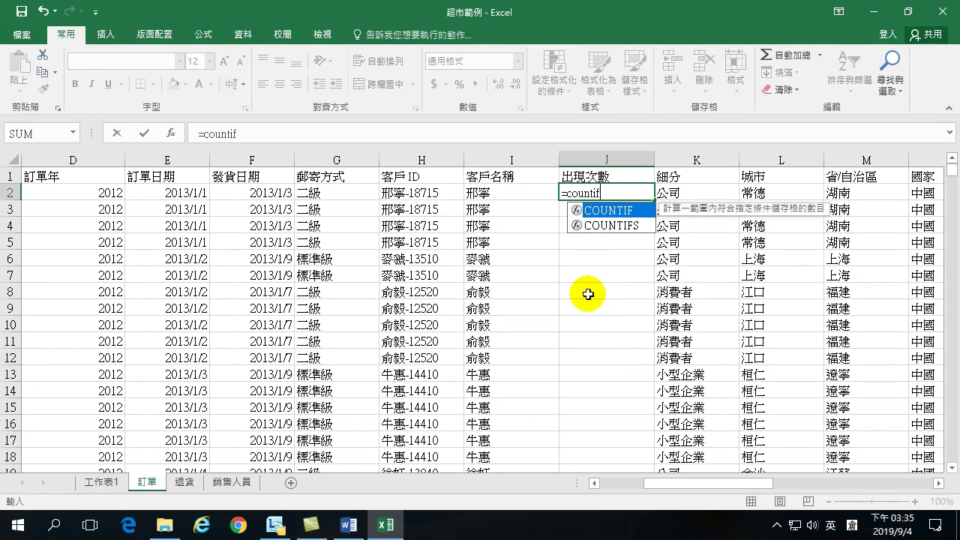
key("Tab")
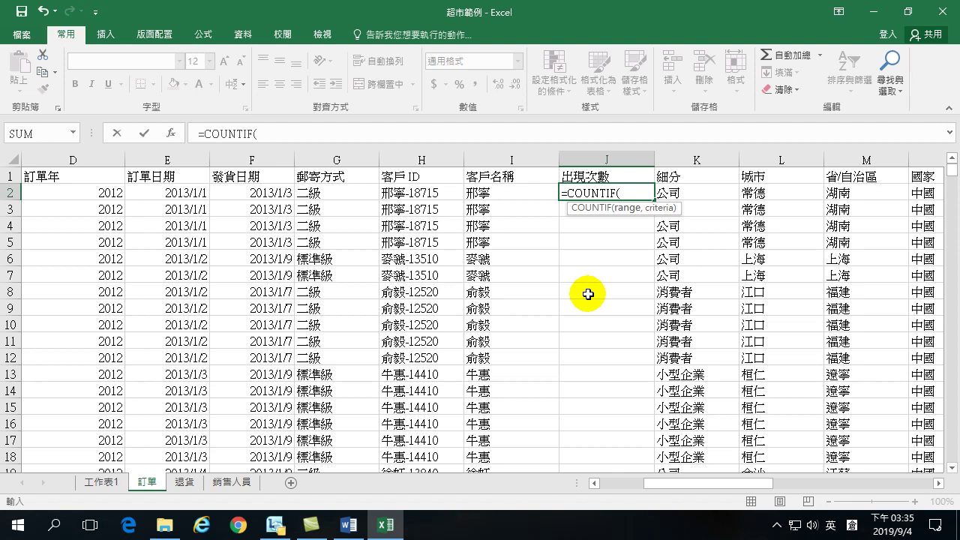
left_click(504, 192)
left_click_drag(504, 193, 489, 373)
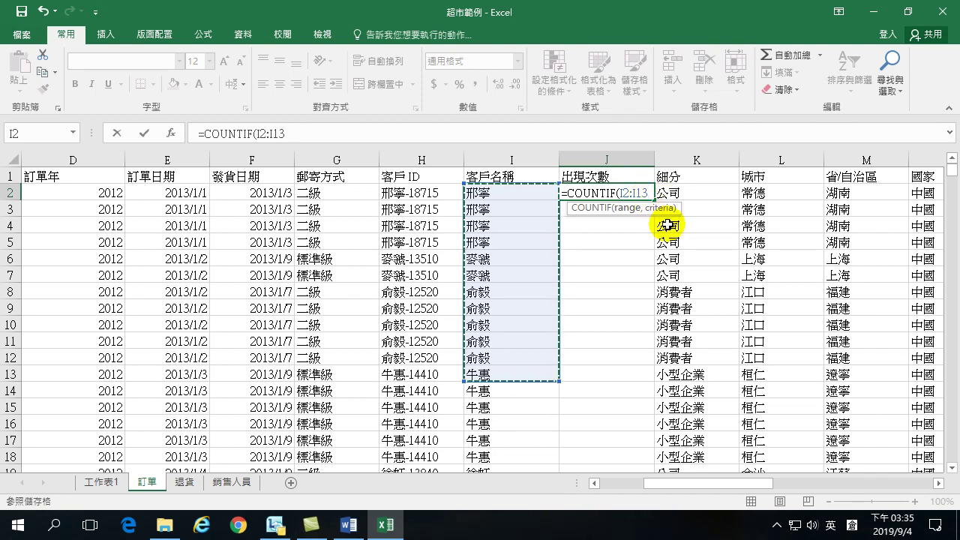
type(",")
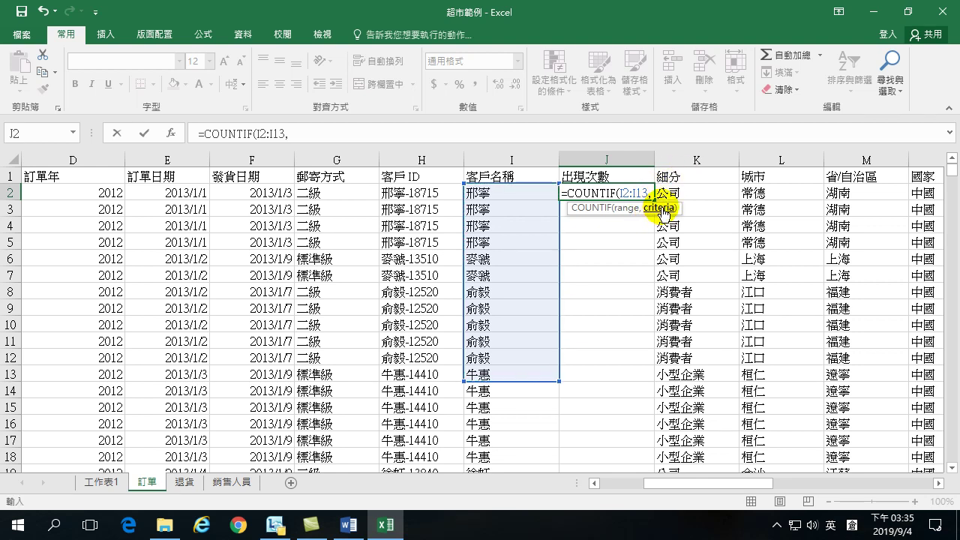
left_click(484, 193)
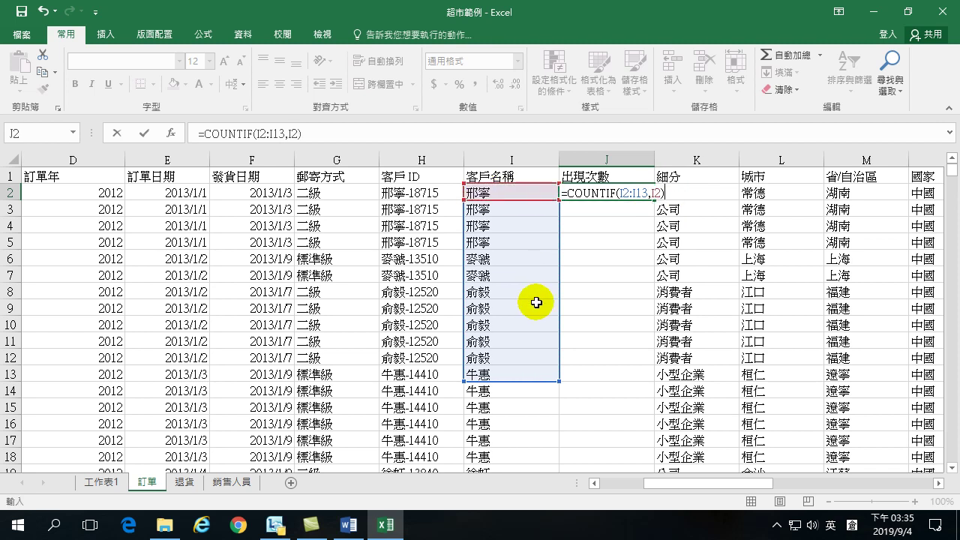
key("Return")
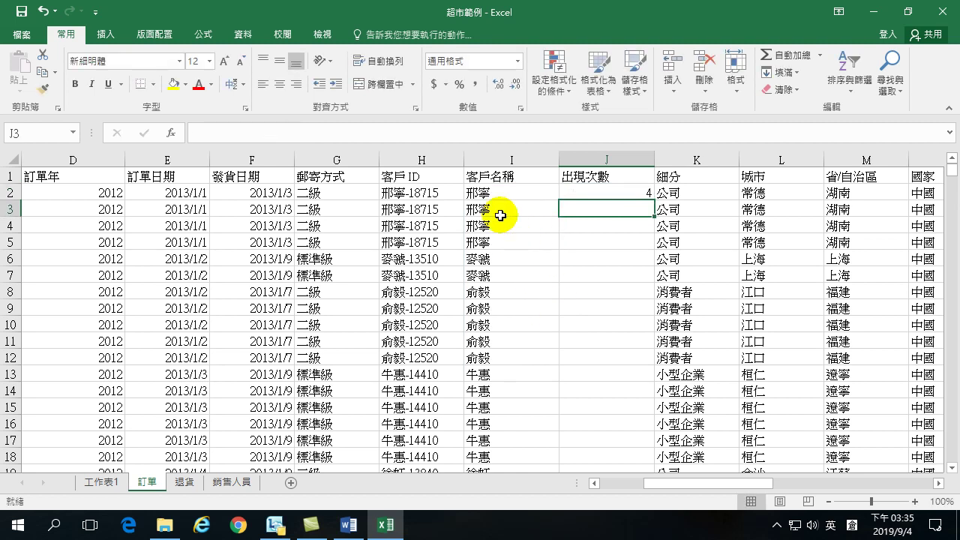
Step: Extend the counted range of the COUNTIF formula in J2 to I2:I10001
left_click(497, 193)
left_click_drag(501, 193, 490, 420)
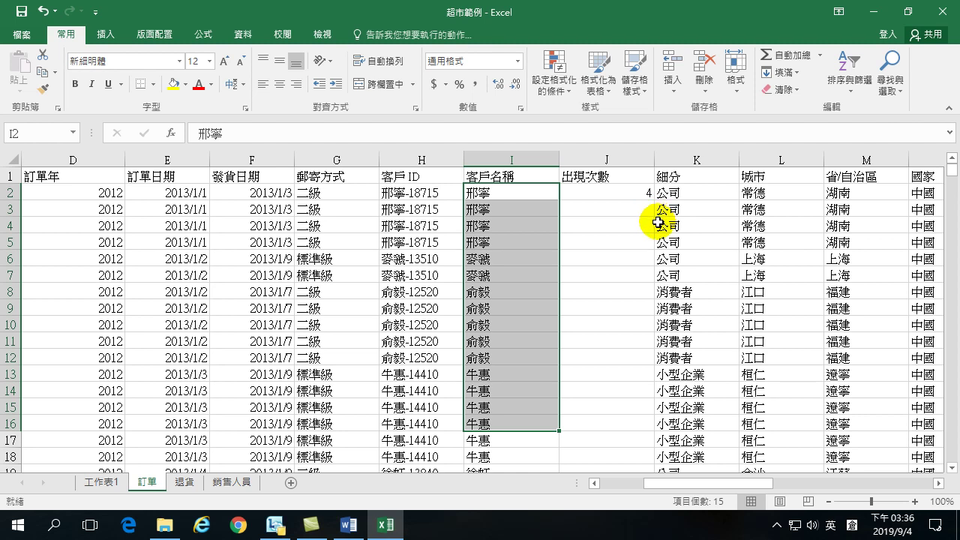
left_click(510, 195)
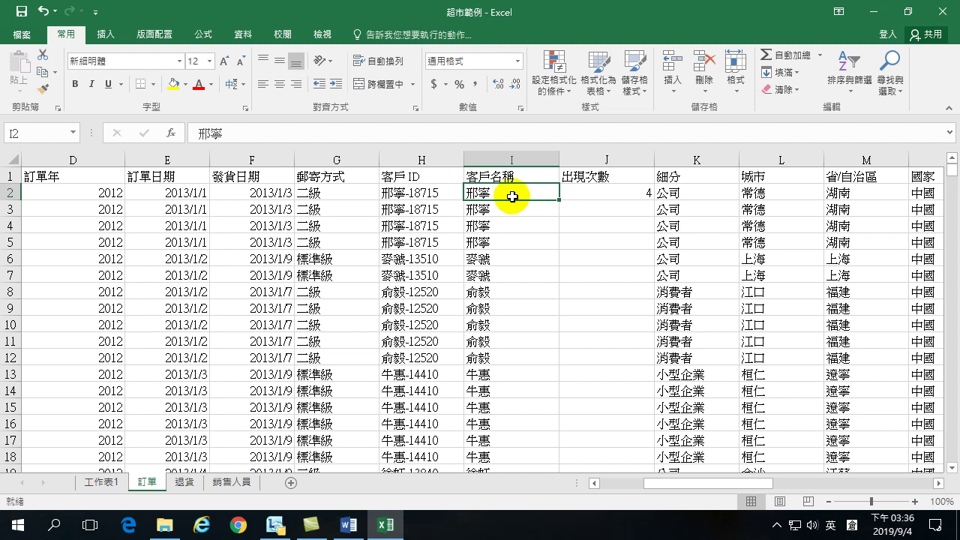
left_click(627, 191)
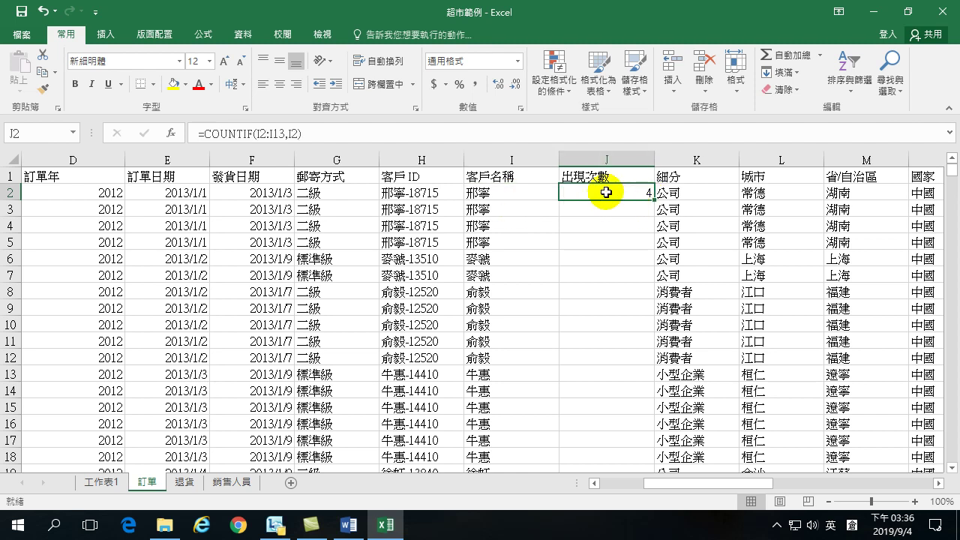
left_click(279, 133)
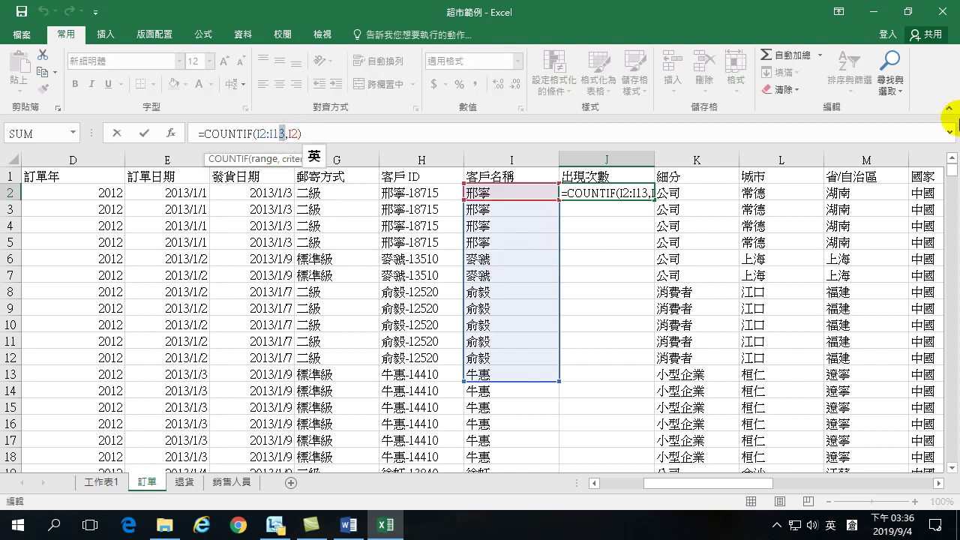
key("BackSpace")
key("BackSpace")
type("10001")
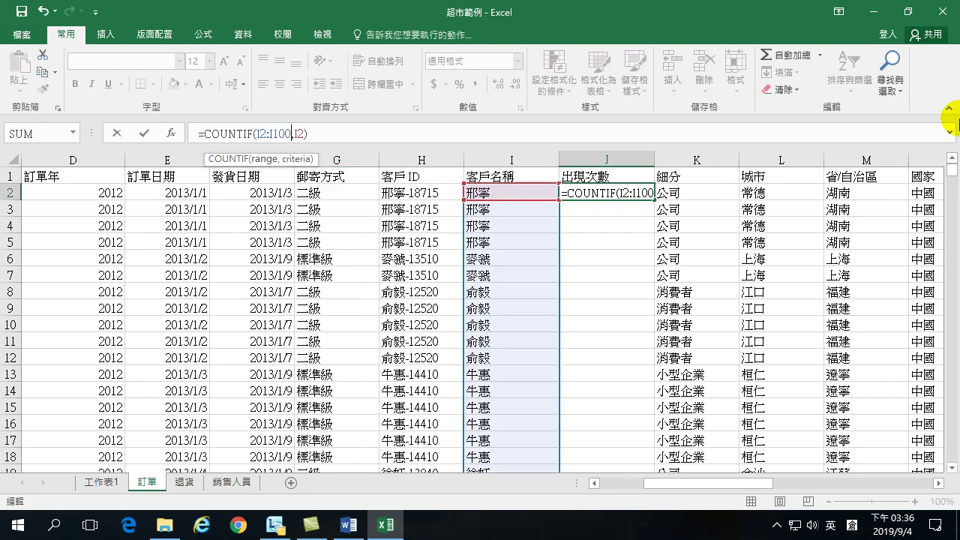
key("Return")
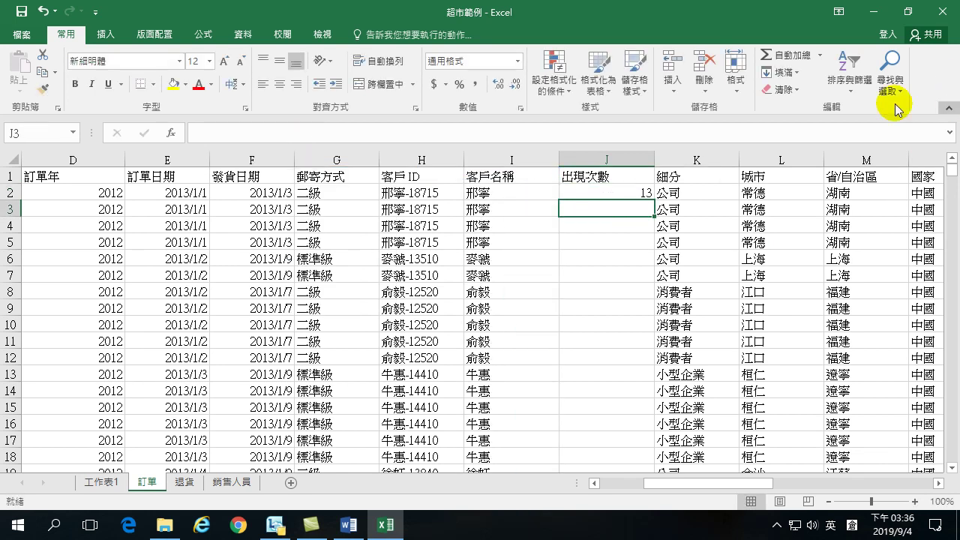
Step: Clear the COUNTIF formula from cell J2
left_click(614, 195)
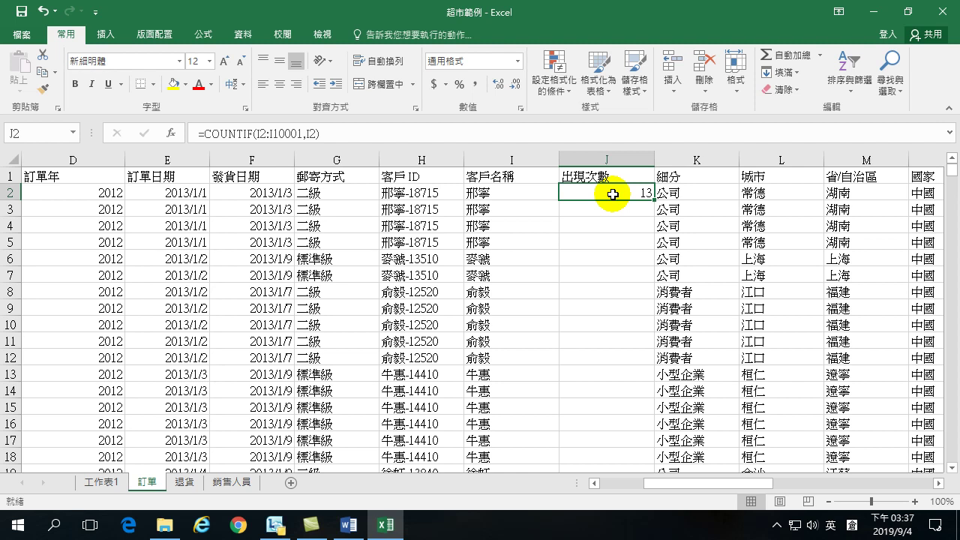
left_click(156, 195)
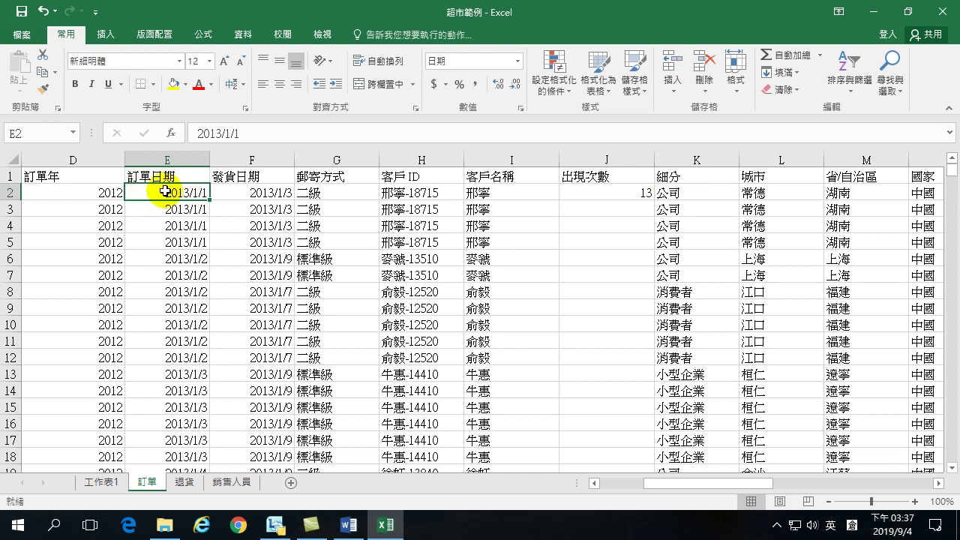
left_click(624, 194)
left_click(612, 197)
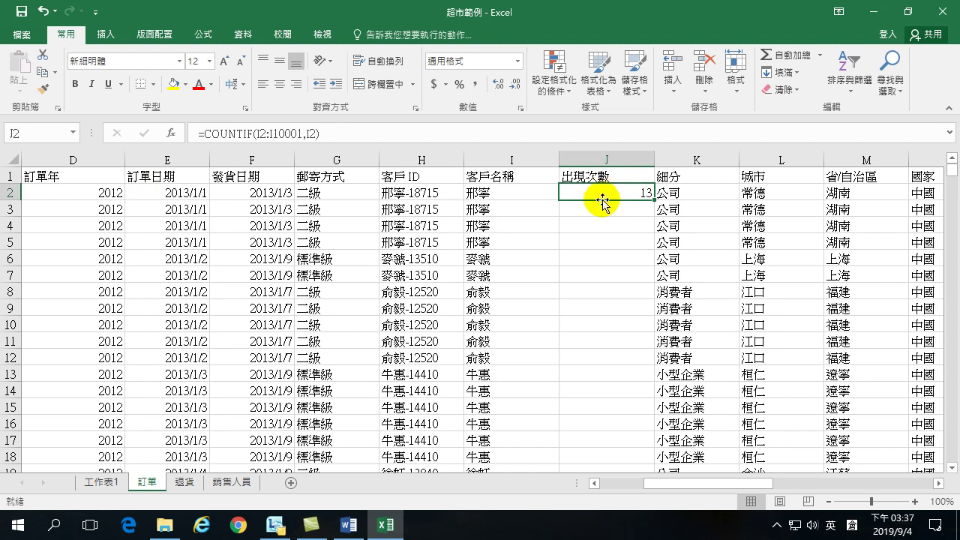
key("Delete")
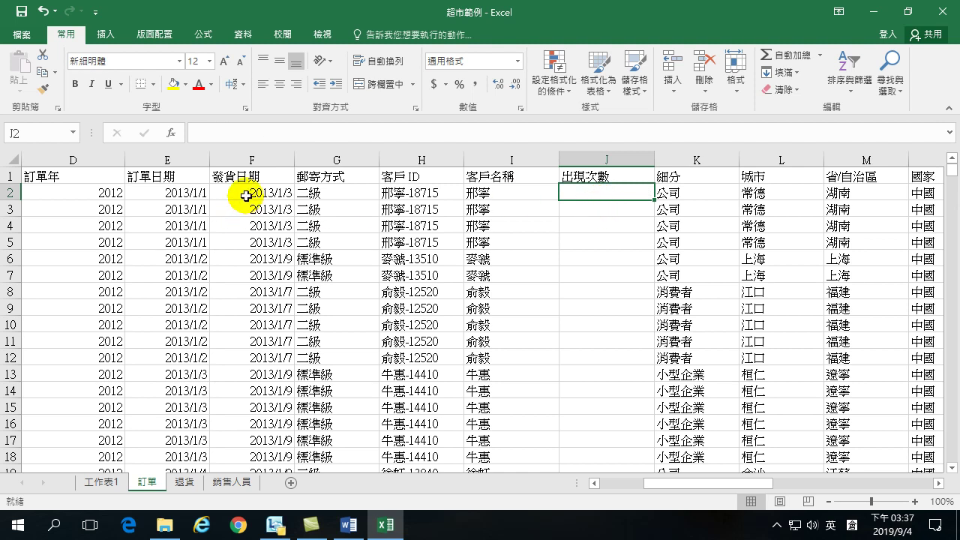
Step: Sort the order records by 訂單日期 from newest to oldest
left_click(249, 193)
left_click(171, 193)
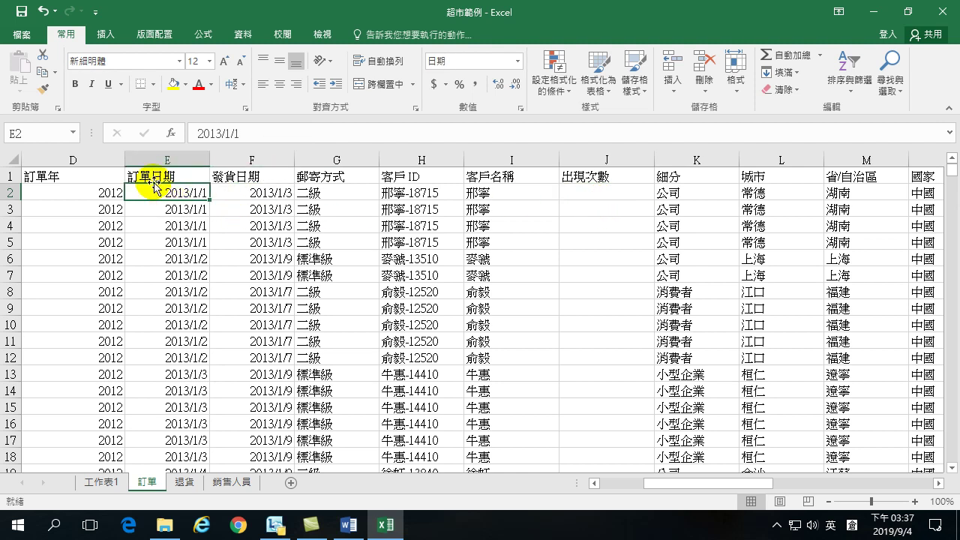
left_click(846, 78)
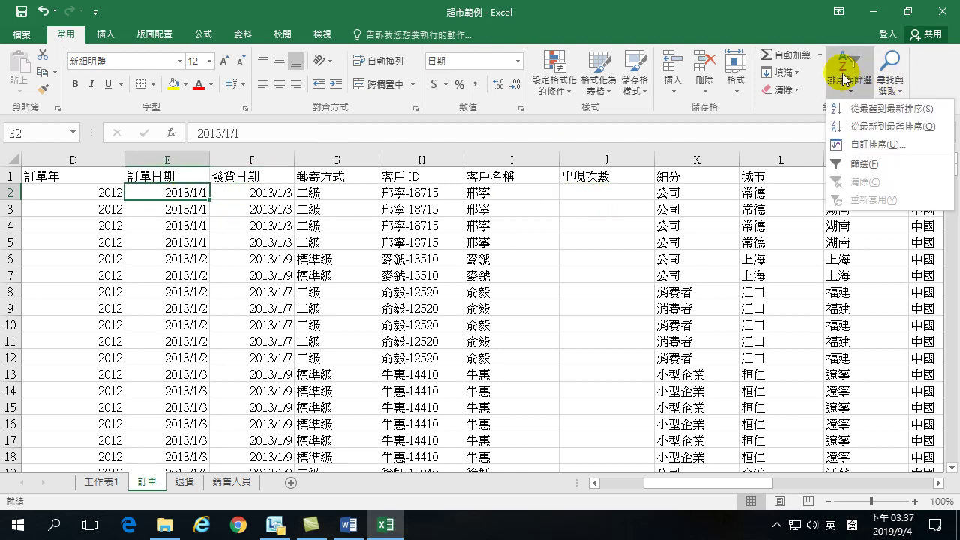
left_click(871, 126)
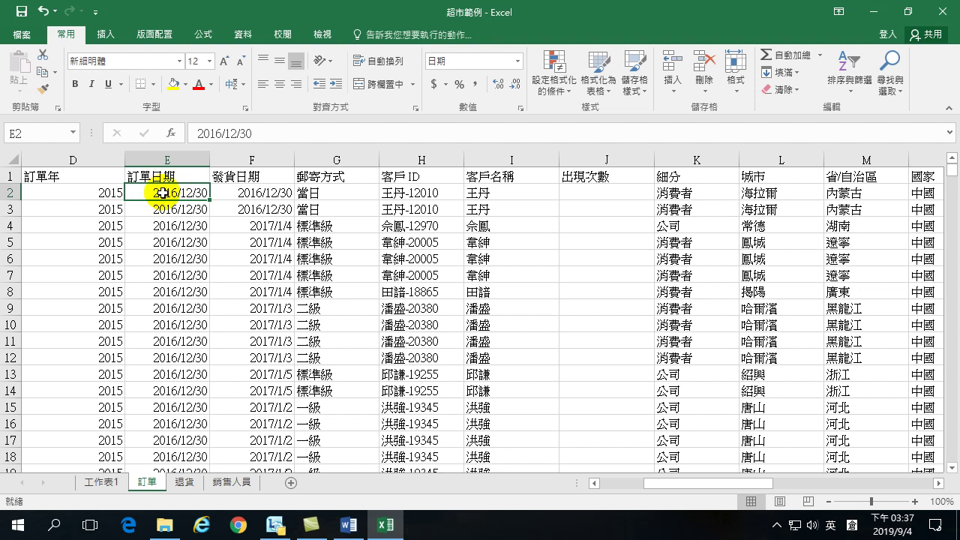
left_click(606, 197)
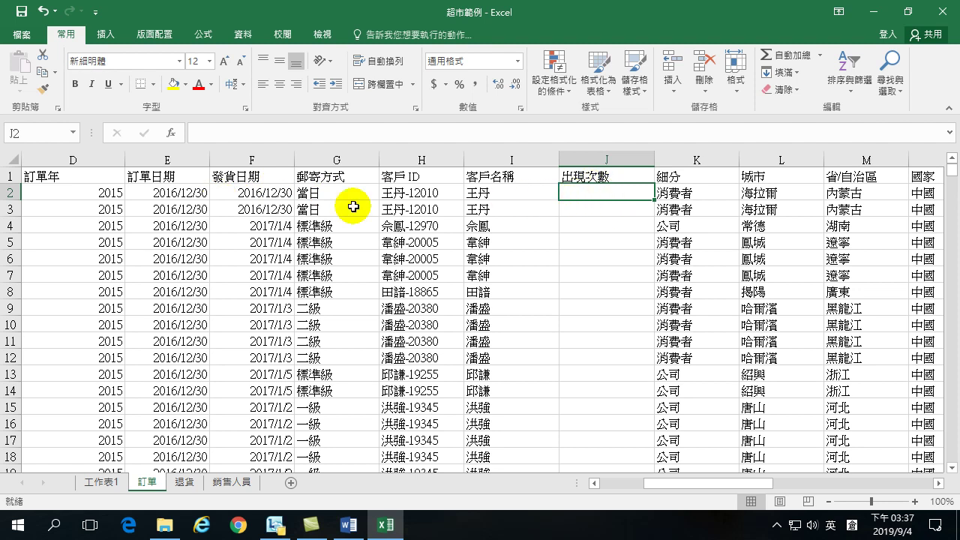
left_click(190, 193)
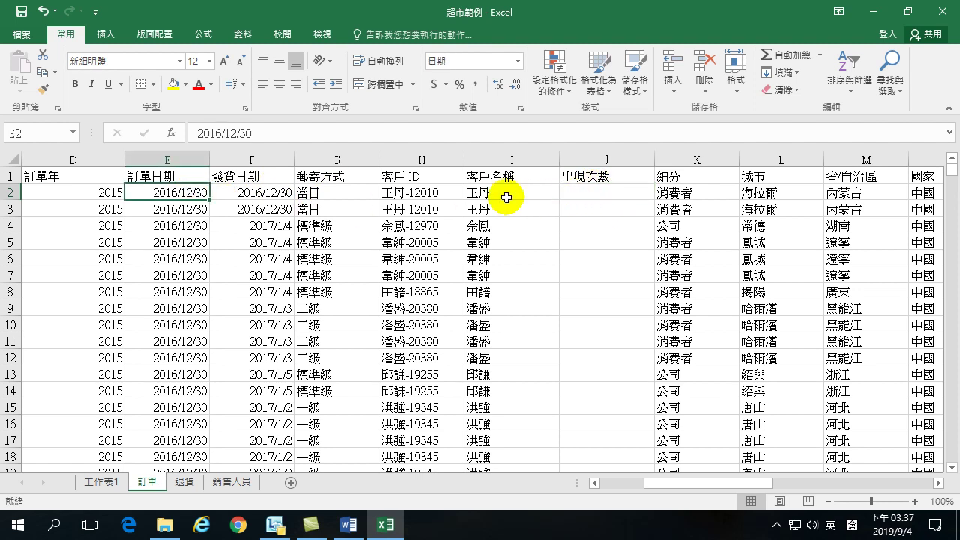
left_click(597, 193)
left_click(597, 193)
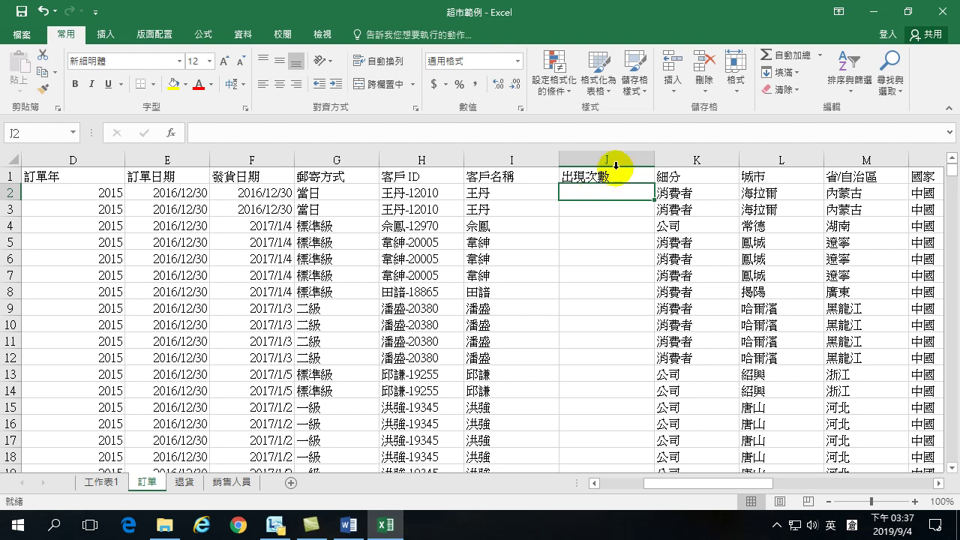
left_click(615, 207)
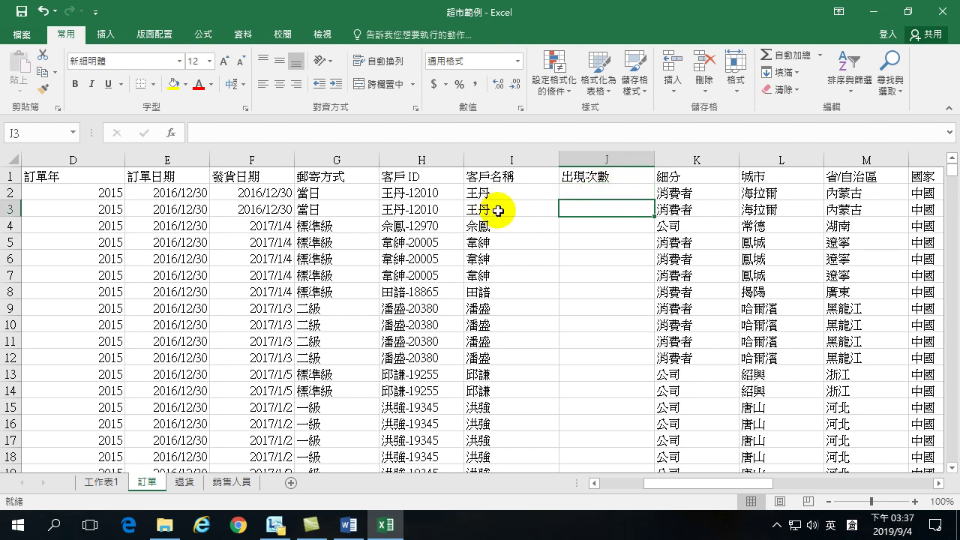
Step: Enter the formula =COUNTIF(I2:I10001,I2) in cell J2 to count the first listed customer's name
left_click(609, 188)
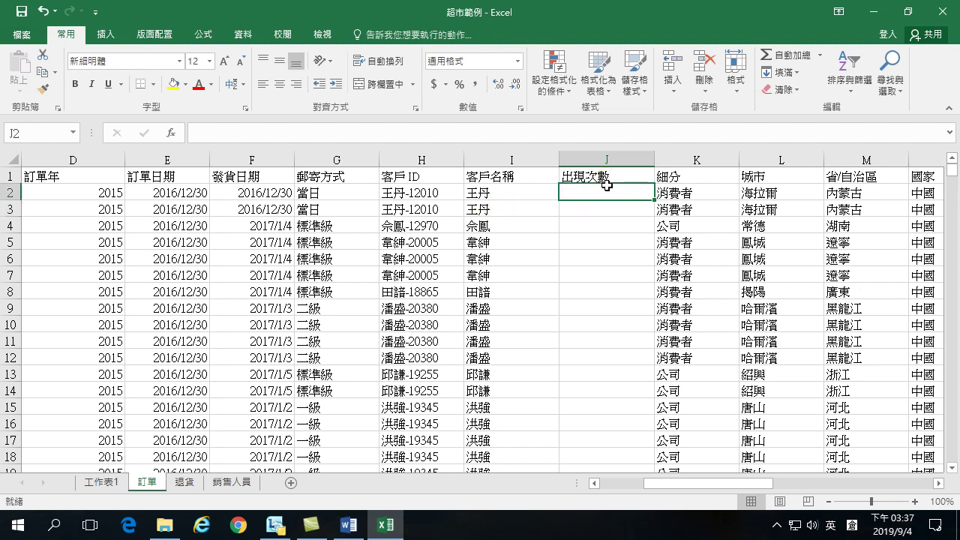
left_click(221, 133)
type("=")
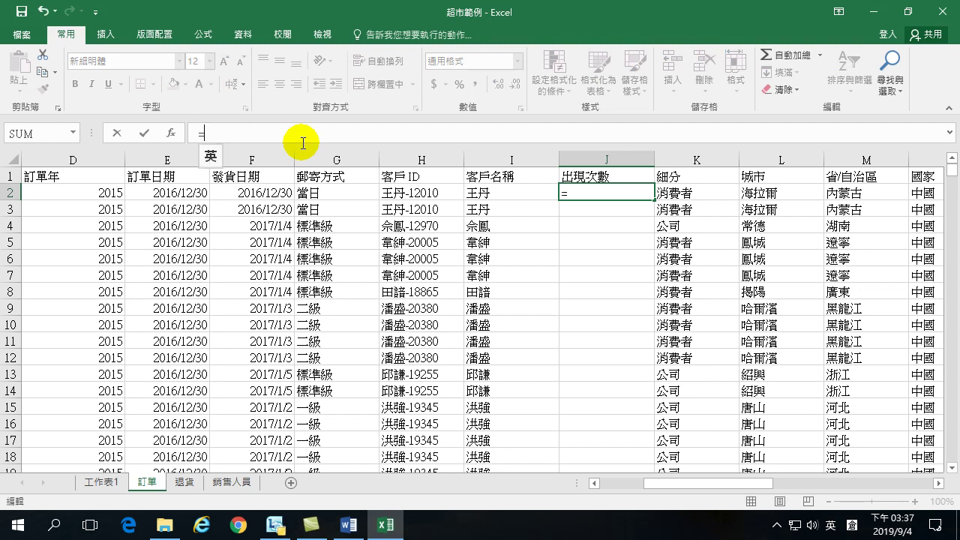
type("countif")
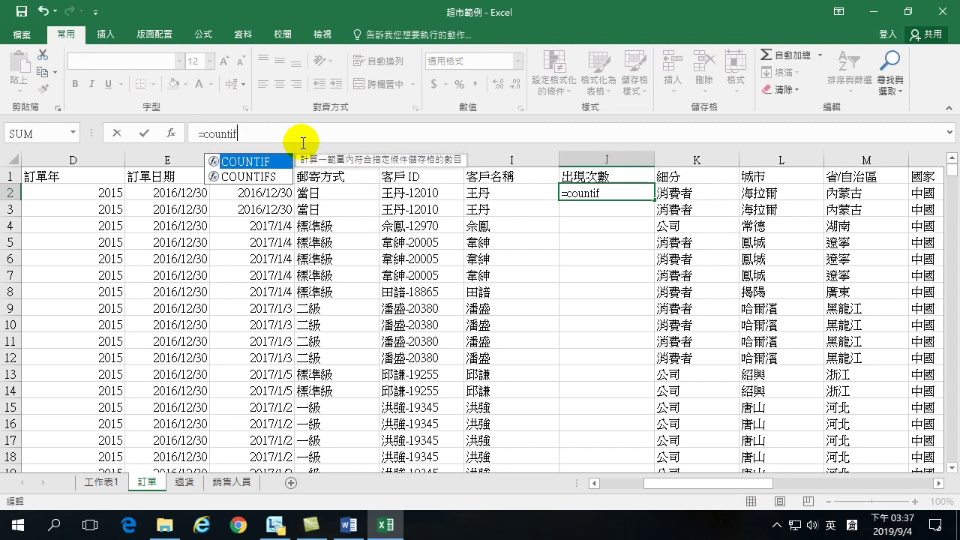
key("Tab")
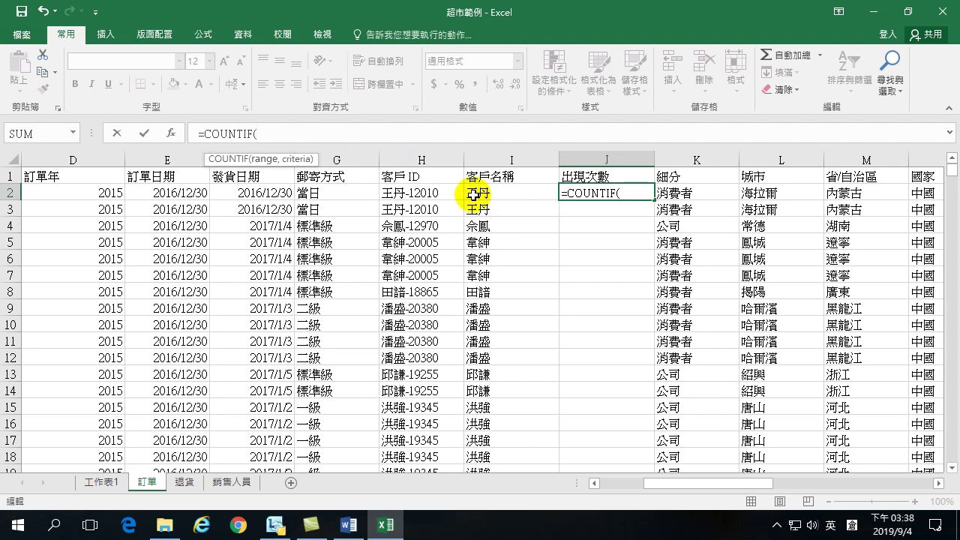
left_click_drag(514, 193, 510, 388)
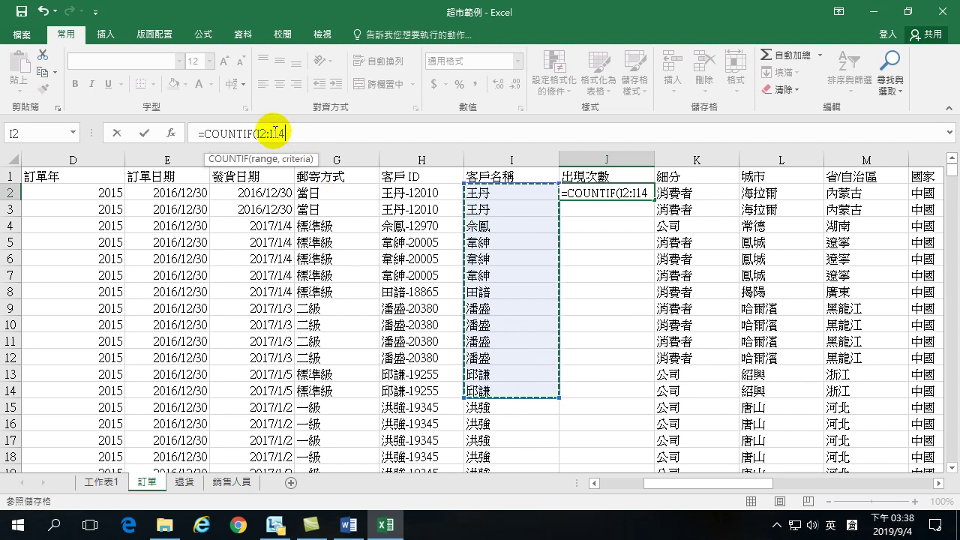
left_click_drag(272, 132, 302, 132)
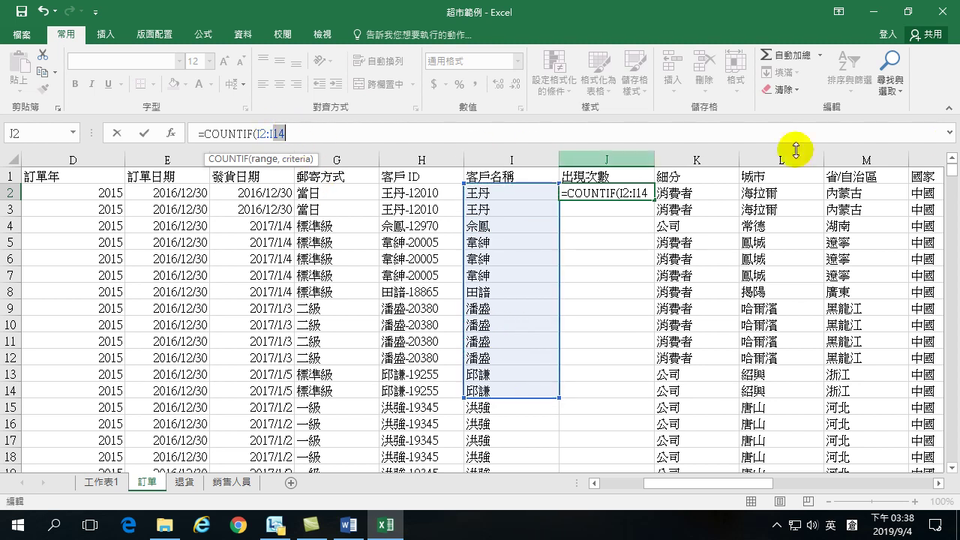
type("I100")
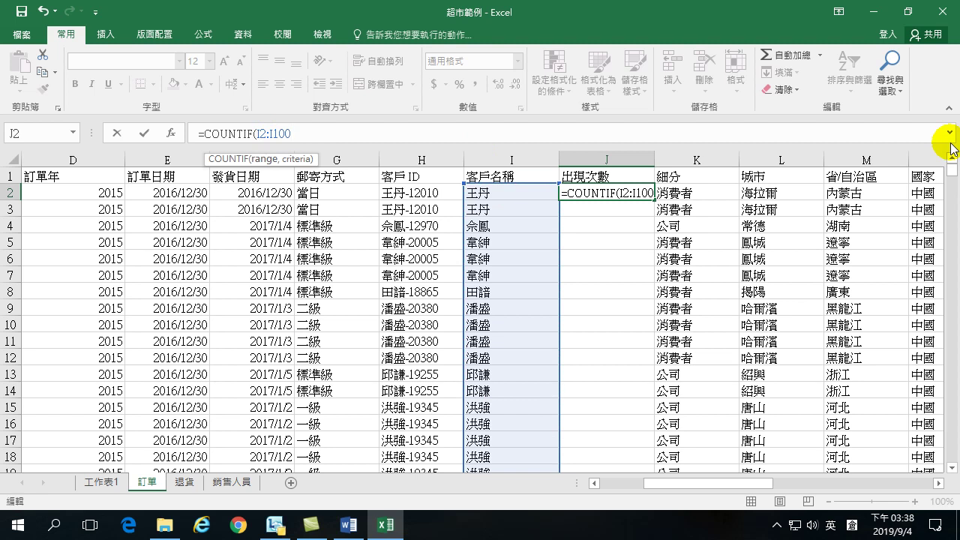
type("01,")
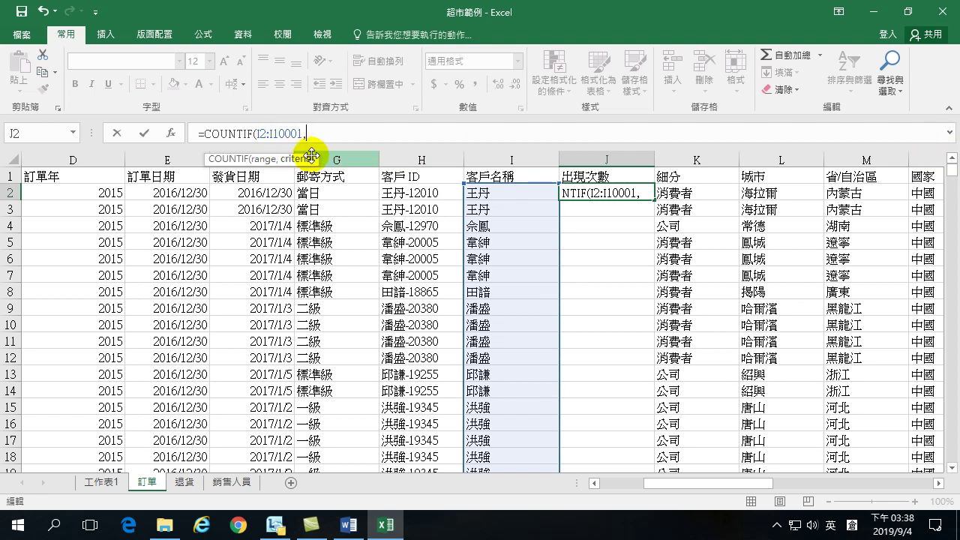
left_click(501, 193)
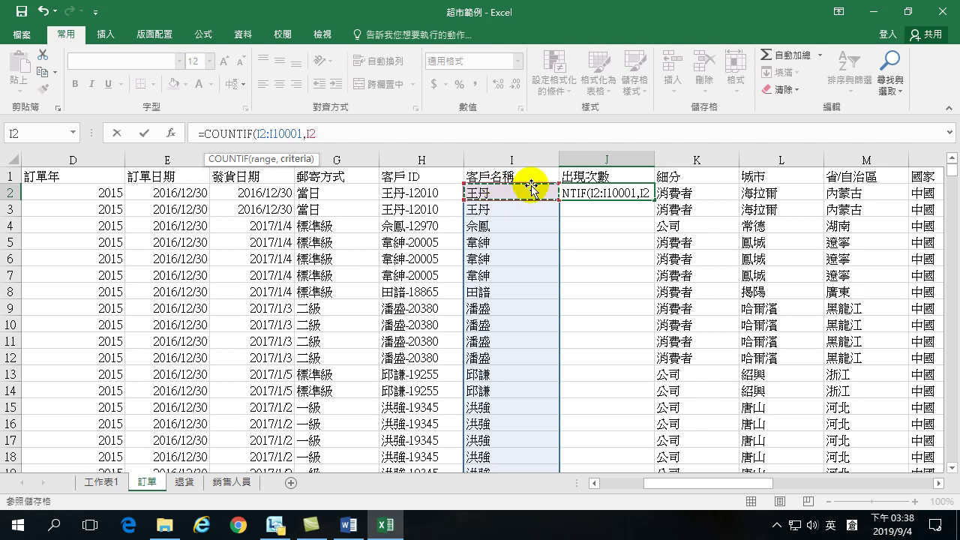
type(")")
key("Return")
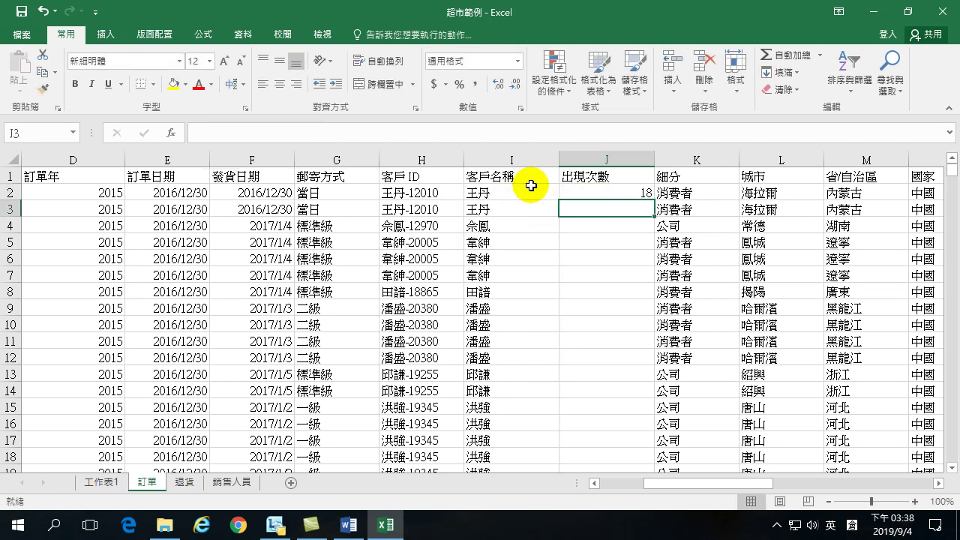
left_click(630, 191)
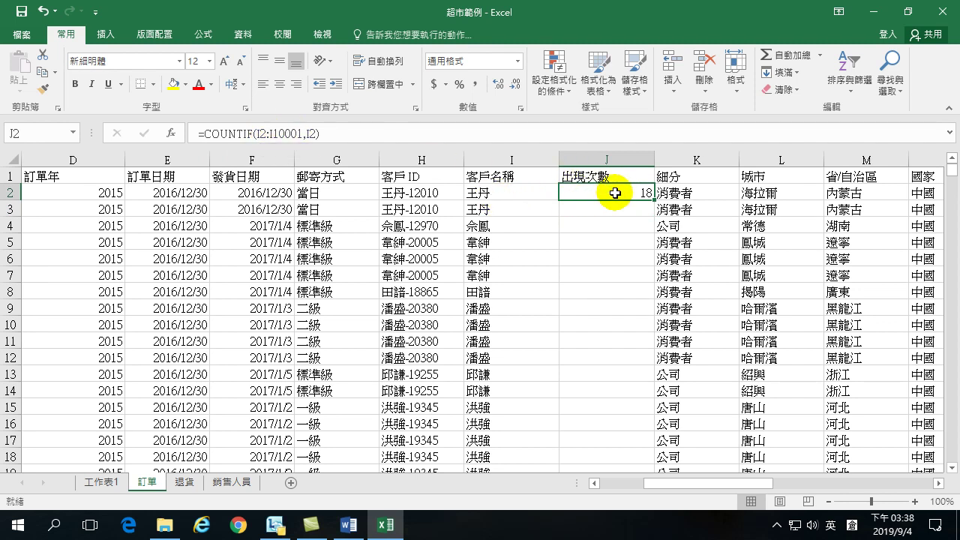
left_click(504, 208)
left_click(613, 207)
left_click(612, 209)
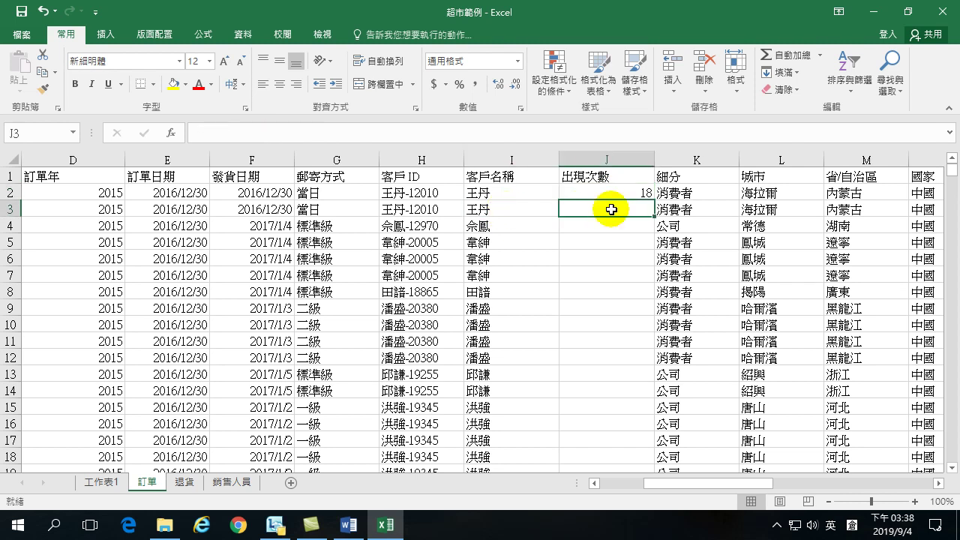
left_click(508, 210)
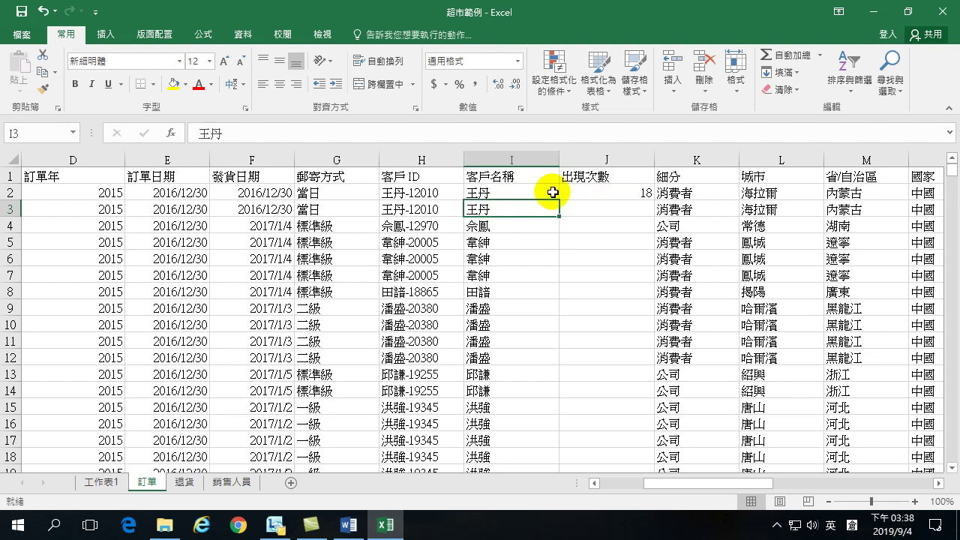
Step: Make the end of the counted range in J2's formula absolute, giving =COUNTIF(I2:$I$10001,I2)
left_click(594, 188)
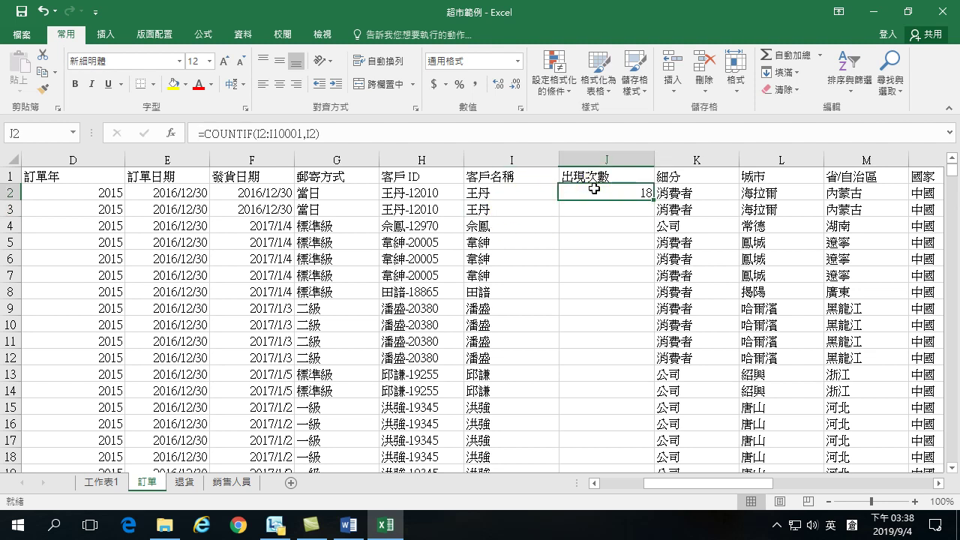
left_click(281, 134)
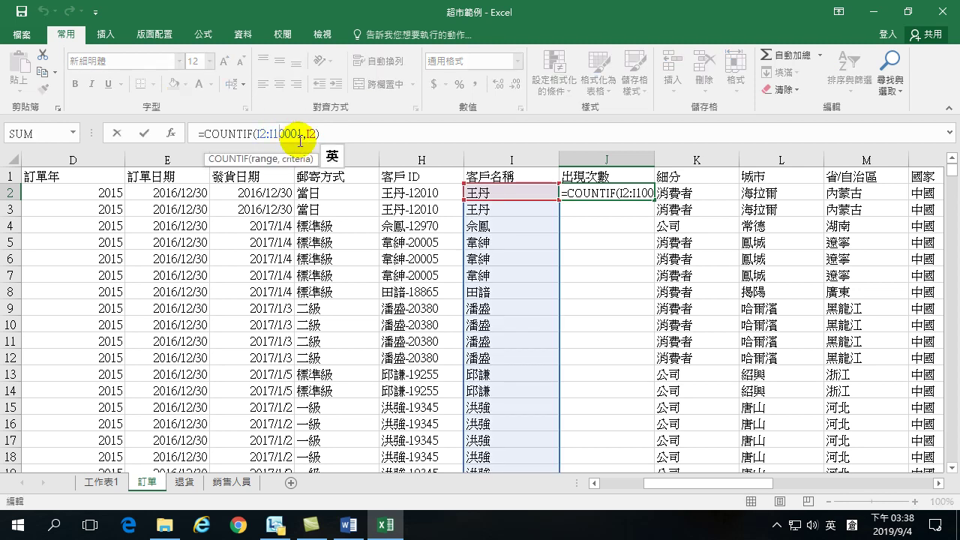
double_click(299, 143)
key("F4")
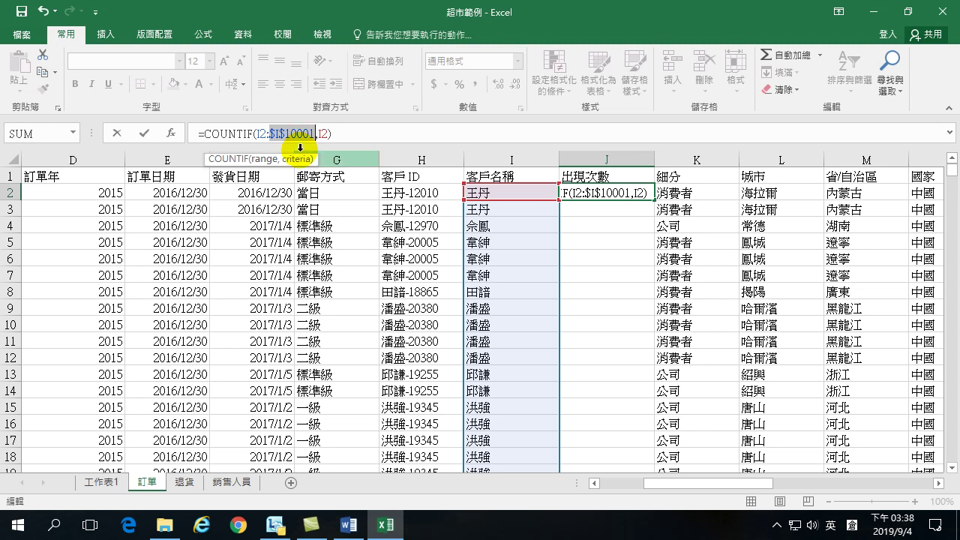
key("Return")
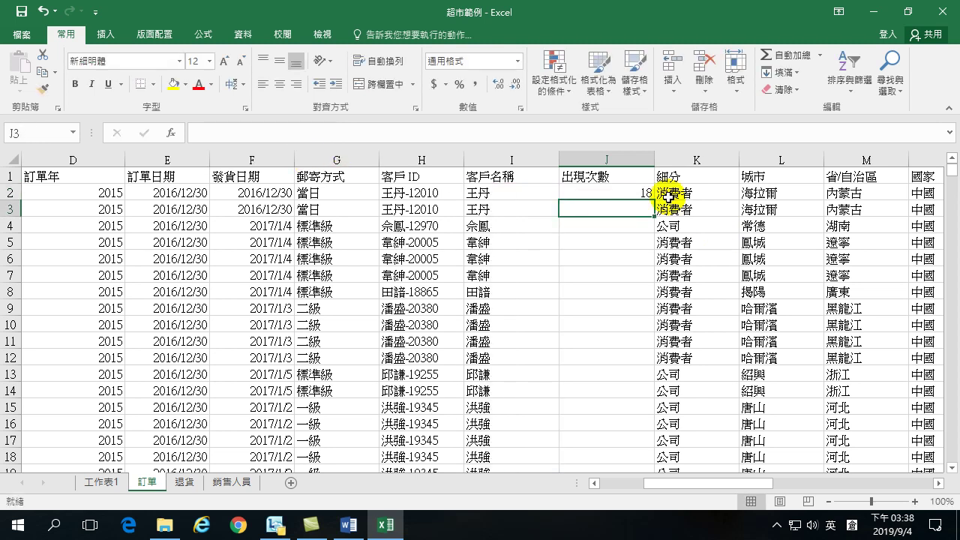
Step: Fill the COUNTIF formula from J2 down the whole 出現次數 column to the last record
left_click(615, 193)
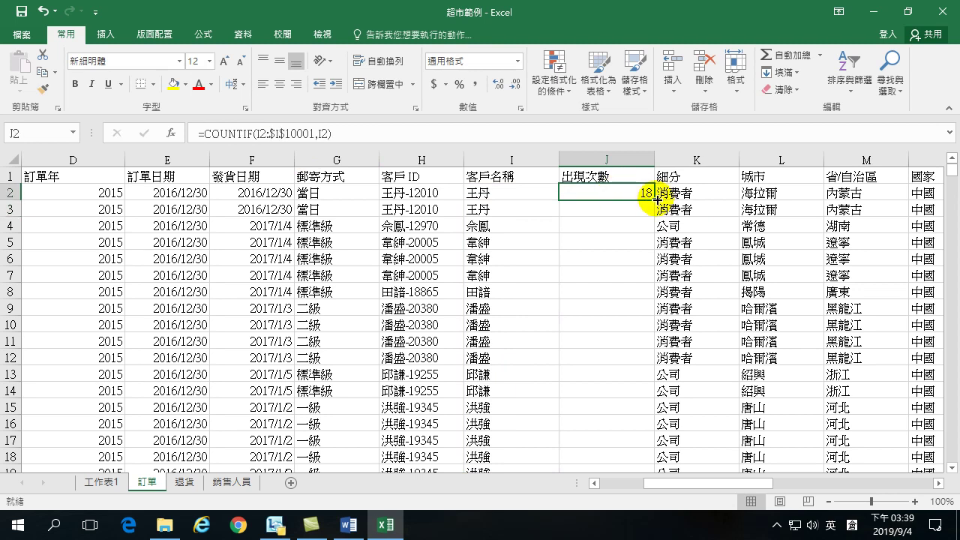
double_click(657, 200)
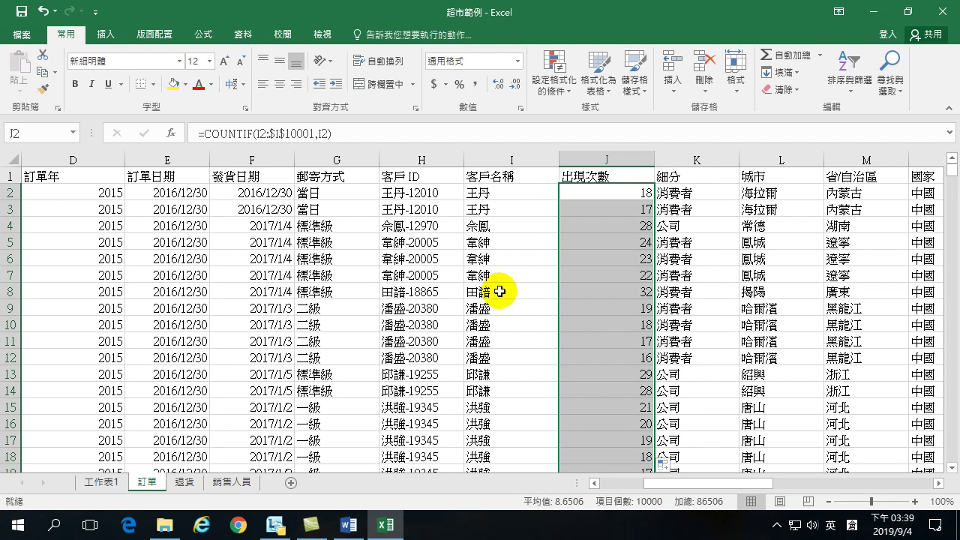
left_click(491, 210)
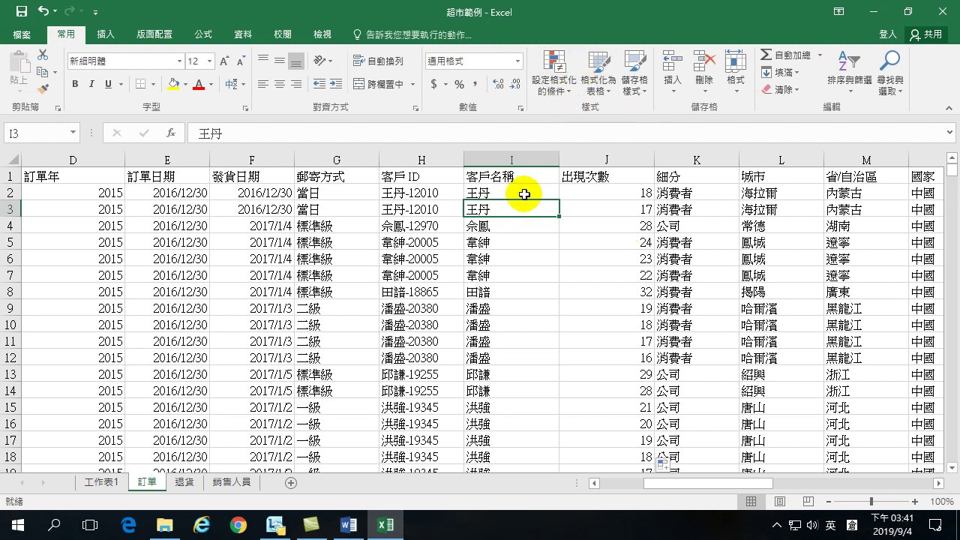
Step: Convert the COUNTIF formulas in J2:J10001 of the 出現次數 column to fixed values
left_click(608, 189)
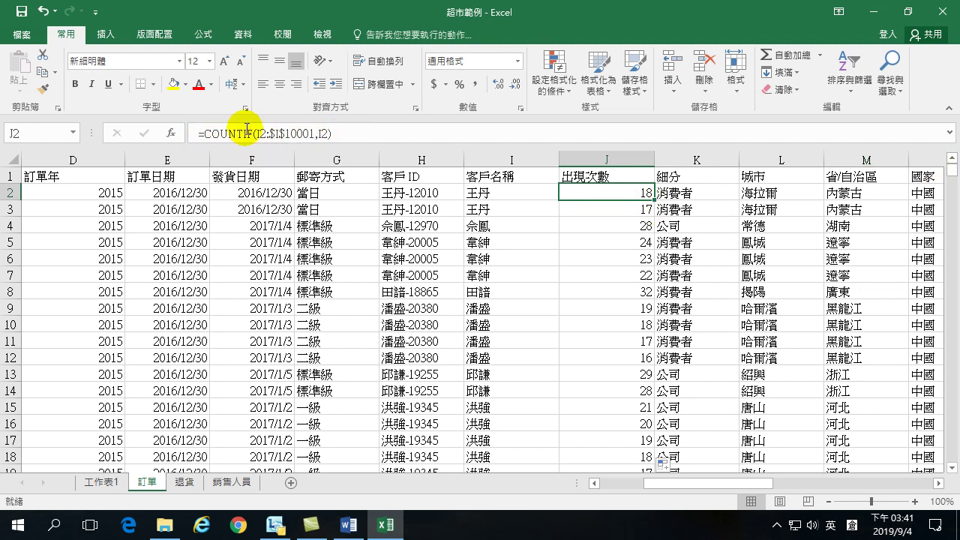
left_click_drag(951, 174, 952, 472)
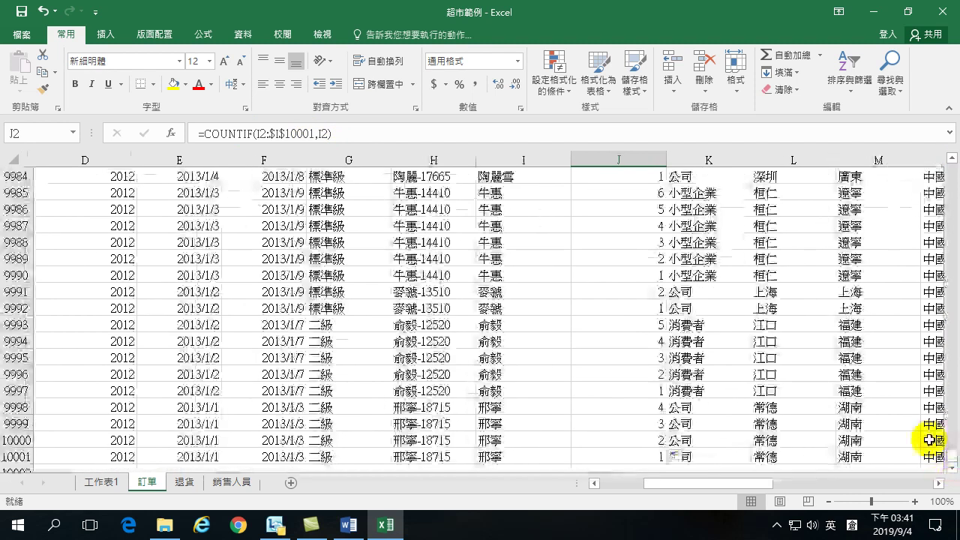
left_click(634, 457, "shift")
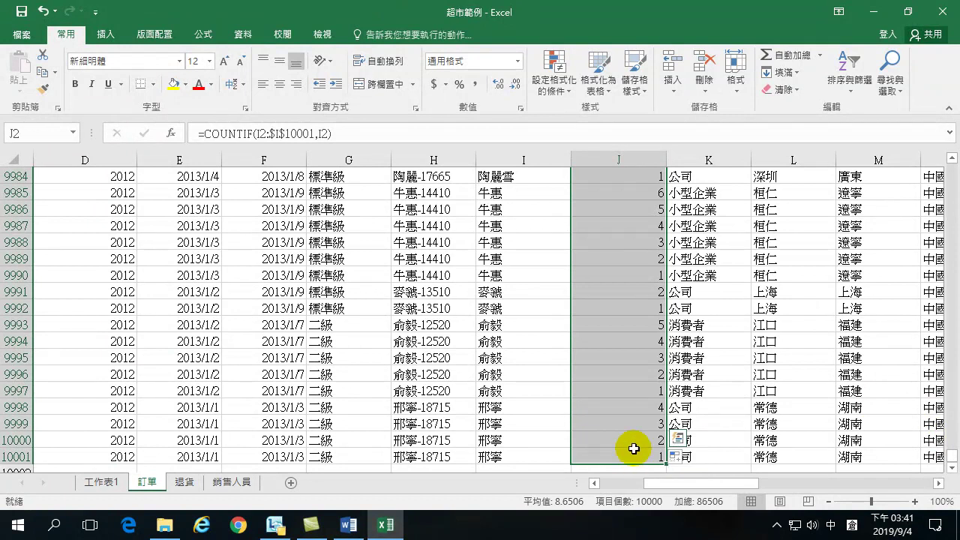
left_click(39, 73)
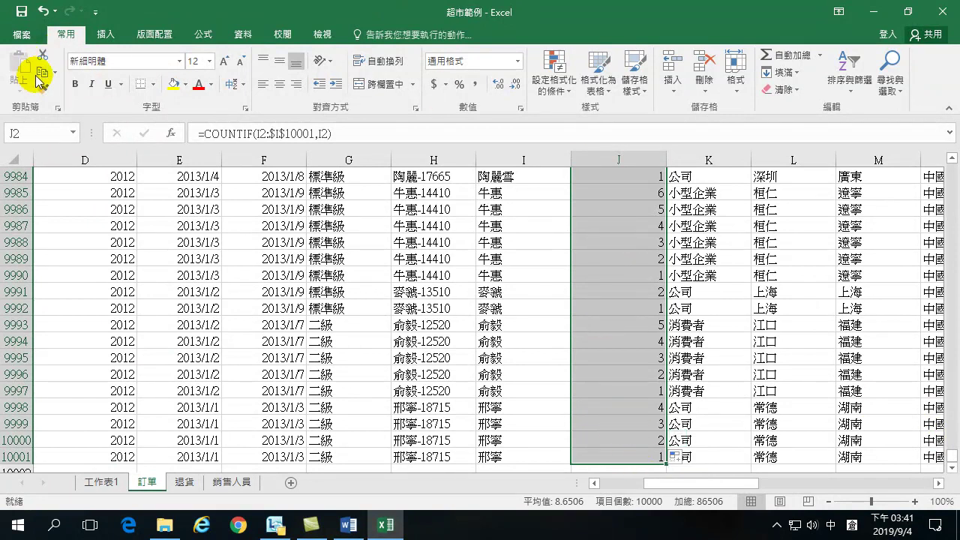
left_click(42, 75)
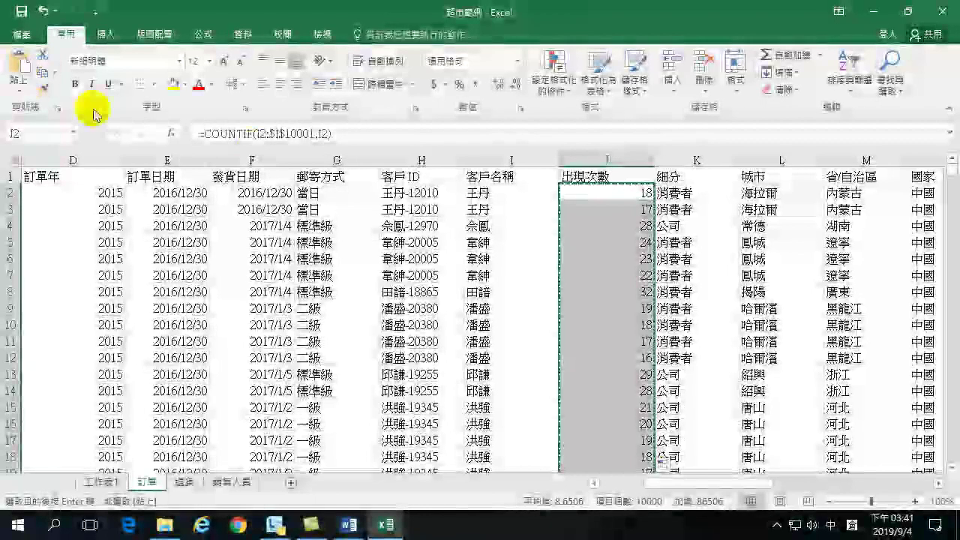
left_click(606, 193)
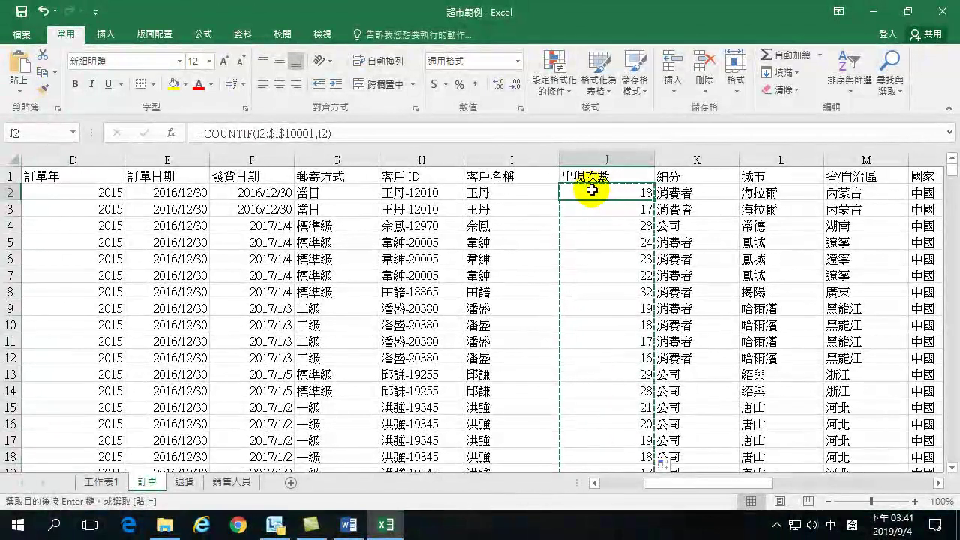
right_click(592, 191)
left_click(630, 257)
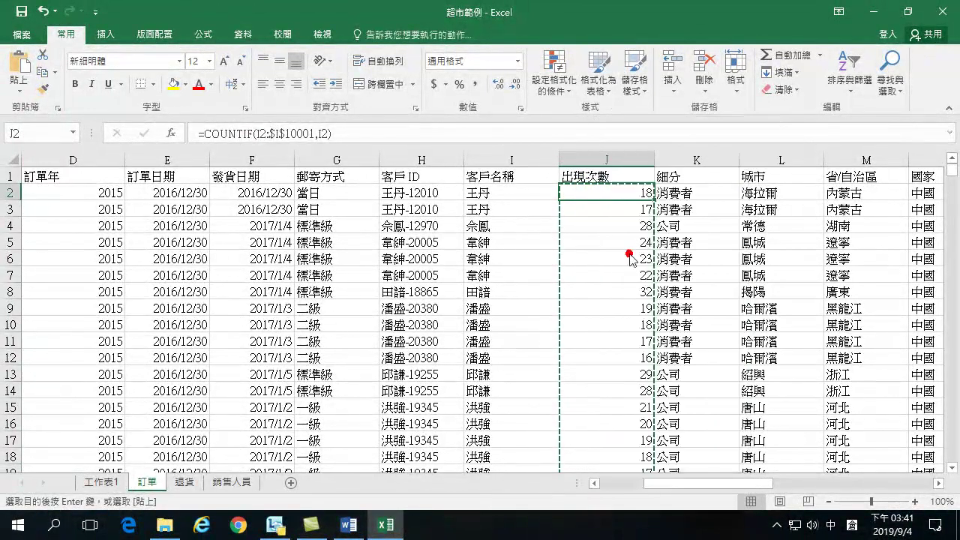
left_click(518, 186)
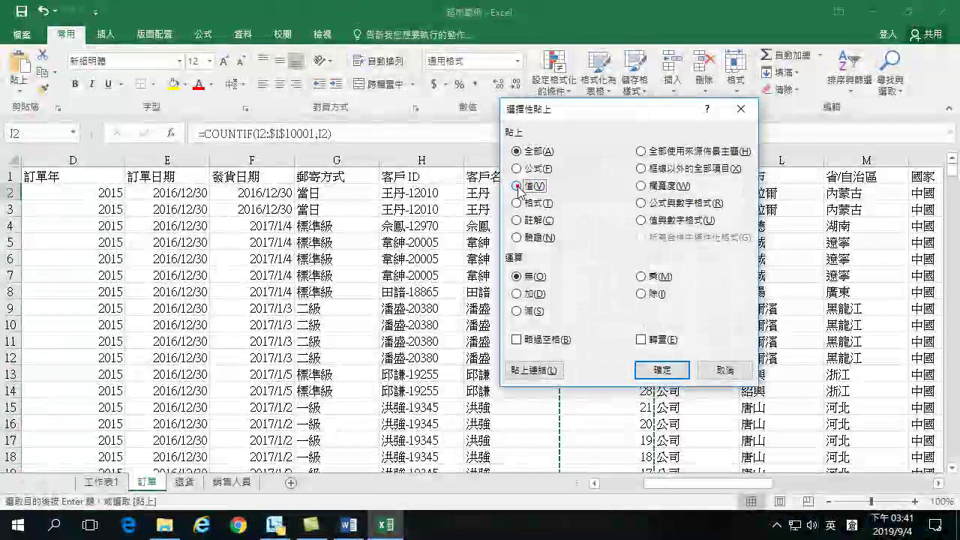
left_click(661, 369)
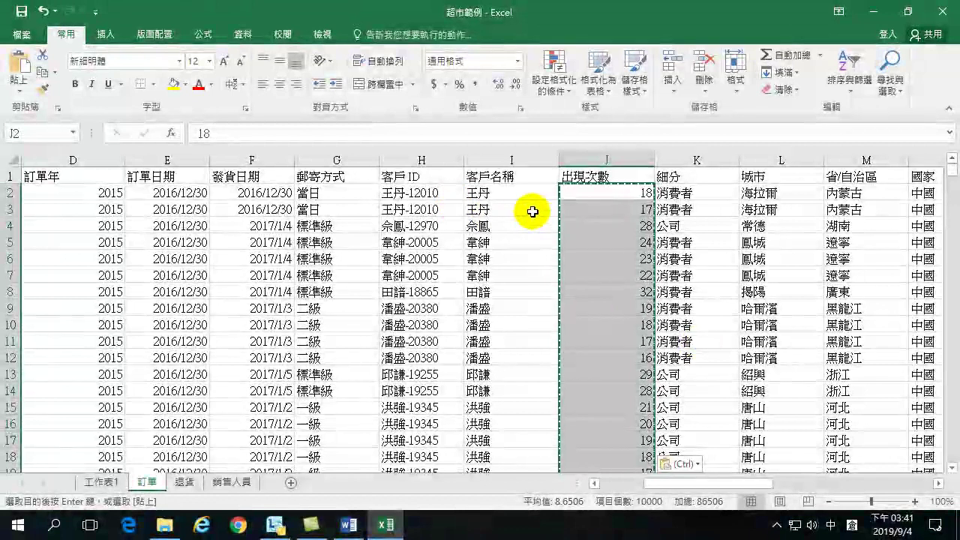
Step: Sort the order records by 客戶名稱 in ascending order
left_click(492, 195)
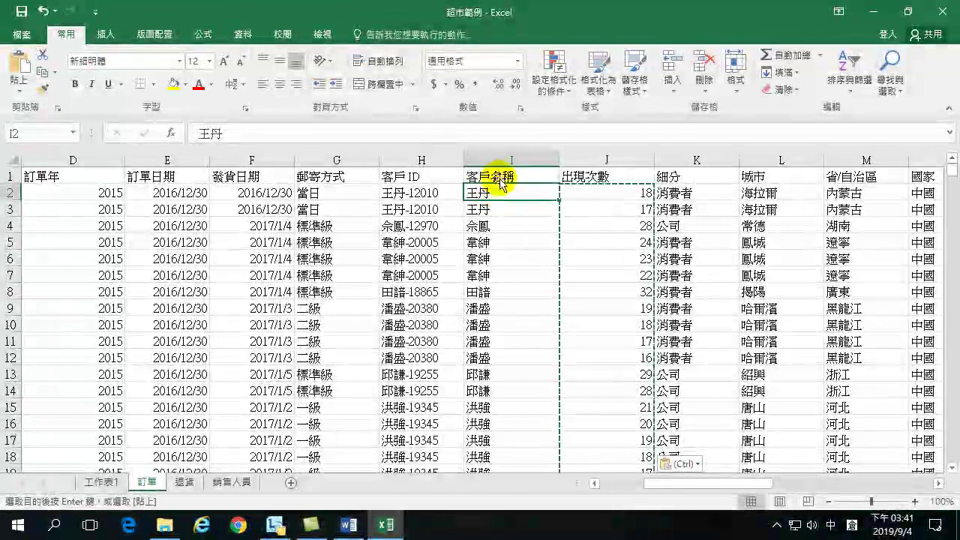
left_click(840, 75)
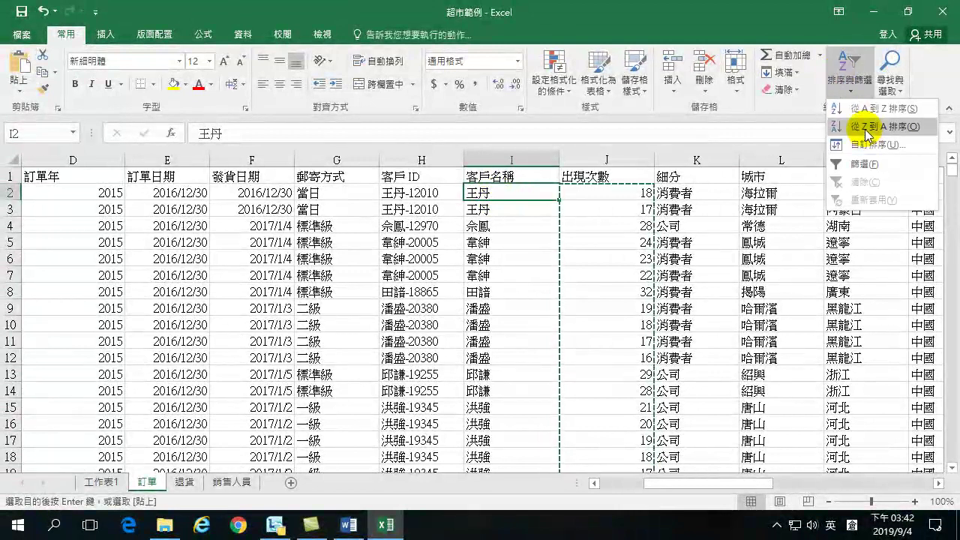
left_click(866, 129)
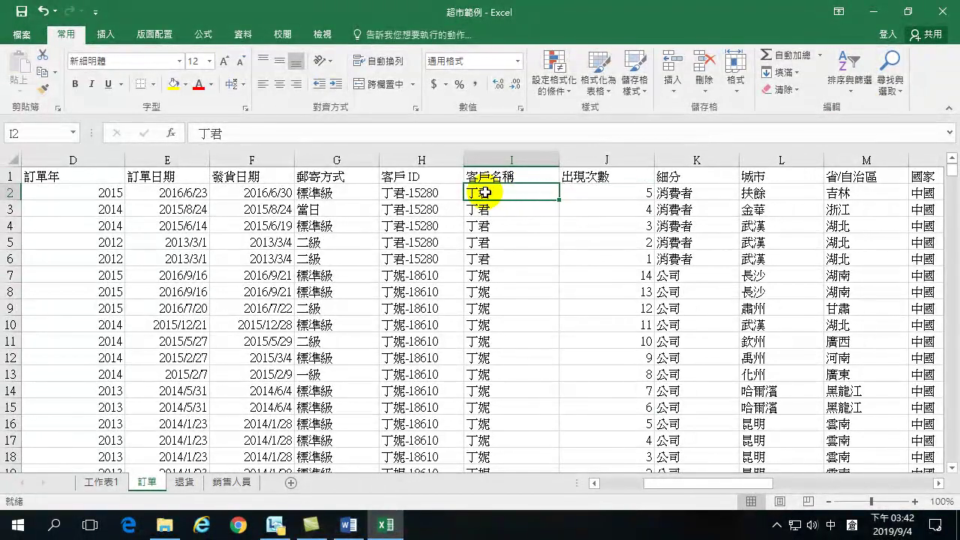
Step: Examine the first customer's records in rows 2 to 6, comparing 訂單日期 with 出現次數 and looking over the sales columns
left_click_drag(490, 190, 498, 260)
left_click_drag(181, 192, 603, 192)
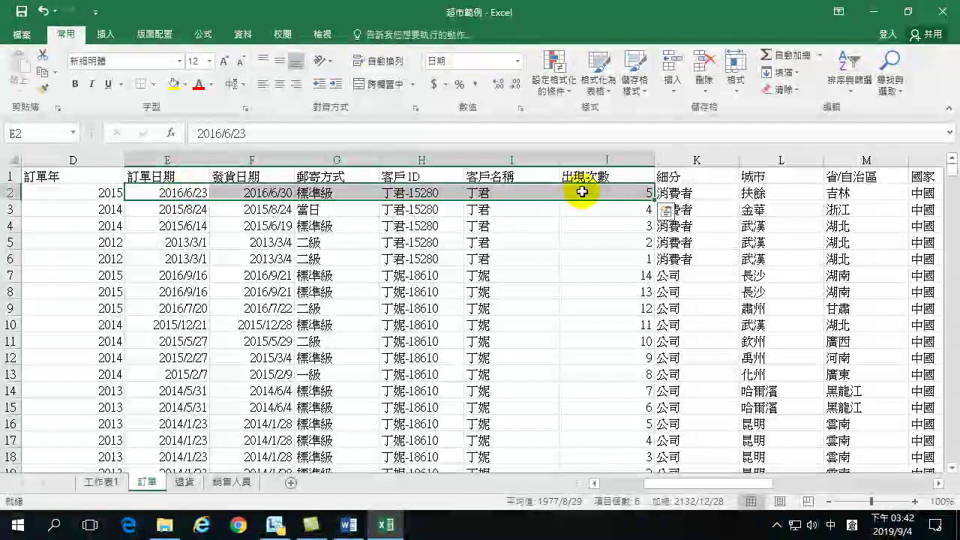
left_click_drag(169, 209, 605, 210)
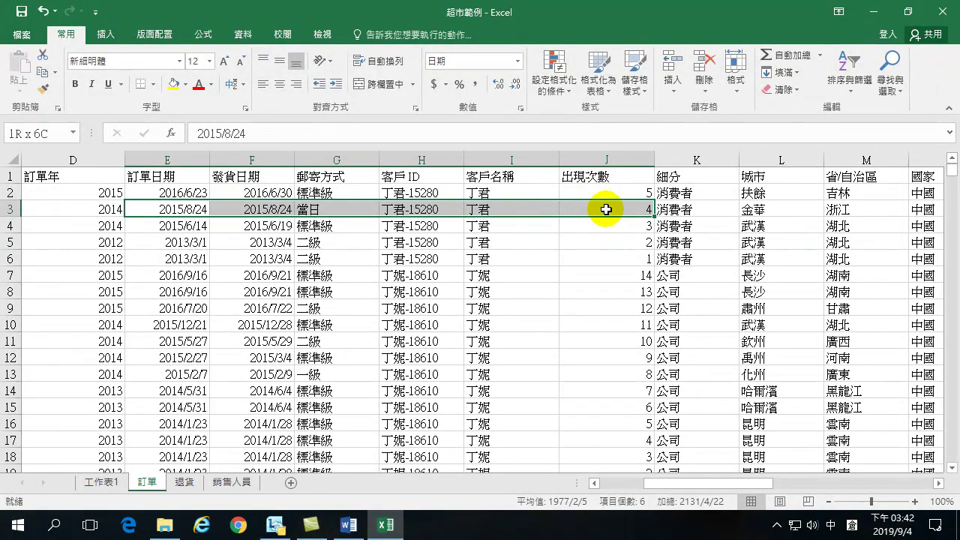
left_click_drag(180, 226, 622, 228)
left_click_drag(197, 243, 611, 241)
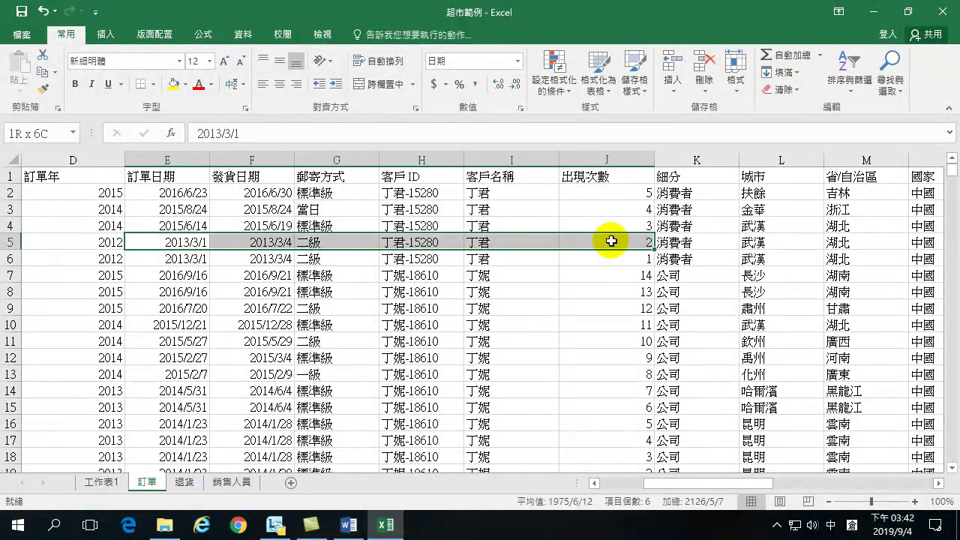
left_click_drag(197, 259, 574, 263)
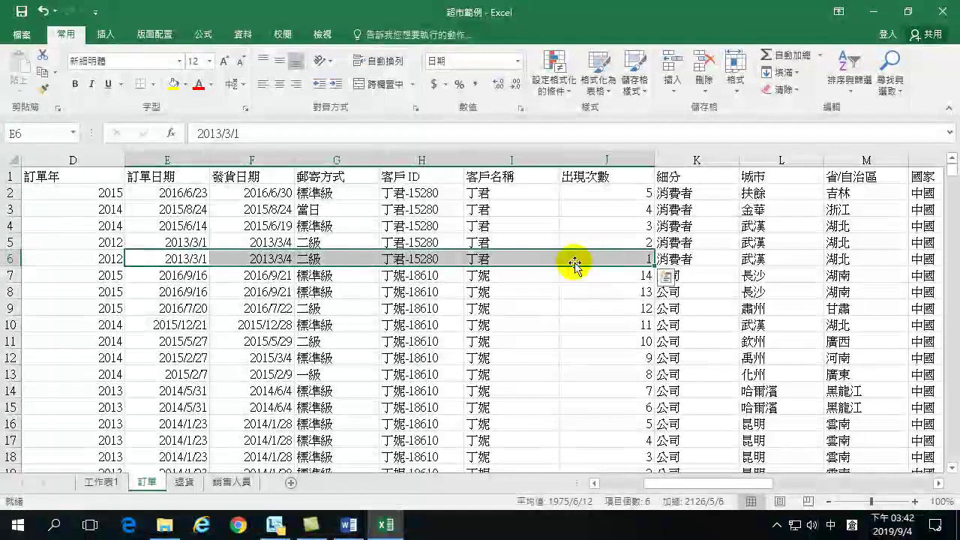
left_click_drag(739, 484, 928, 508)
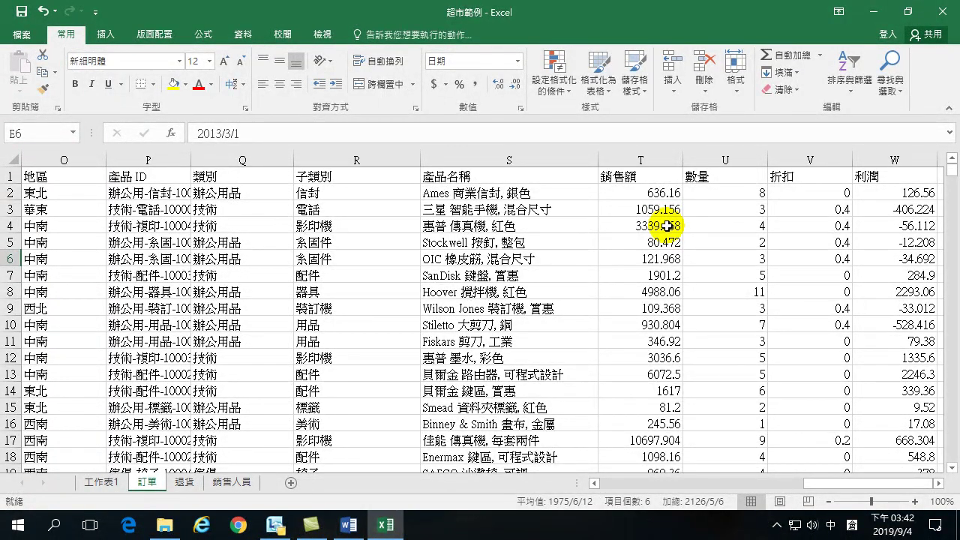
left_click_drag(814, 484, 609, 473)
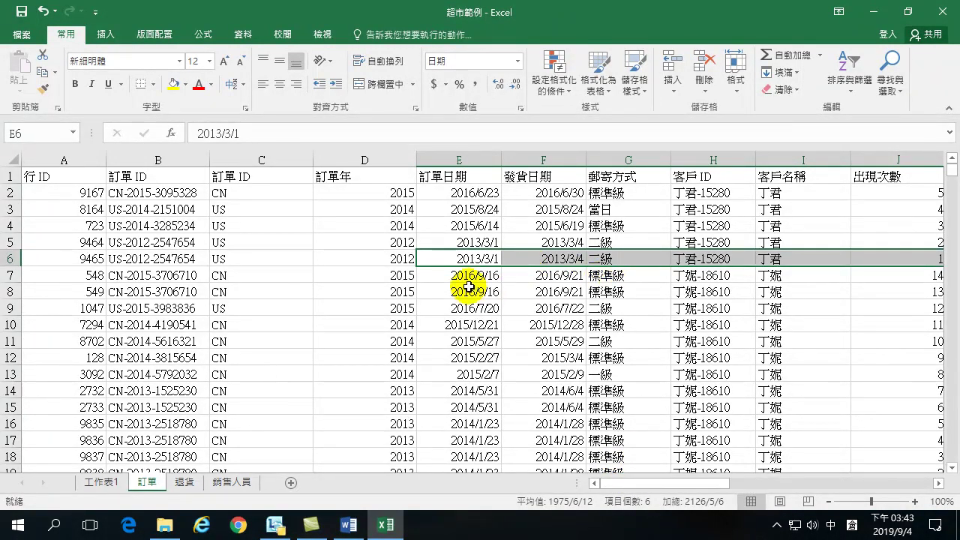
left_click_drag(658, 487, 682, 484)
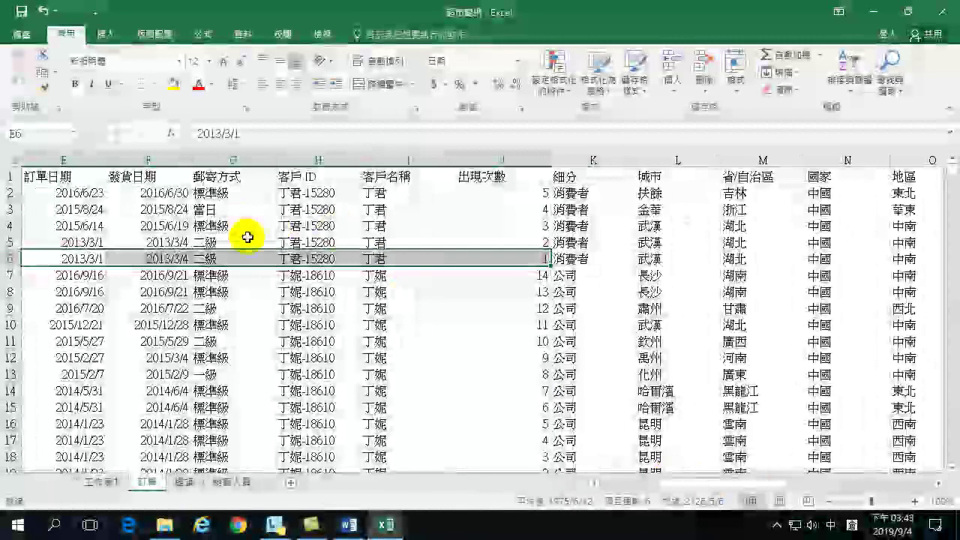
Step: Turn on filtering for the header row of the order records
left_click(310, 191)
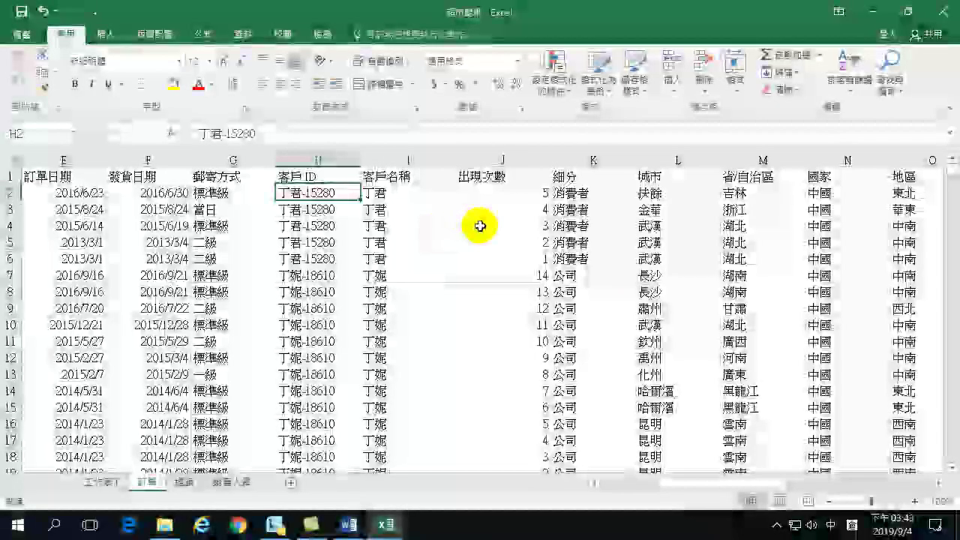
left_click(489, 225)
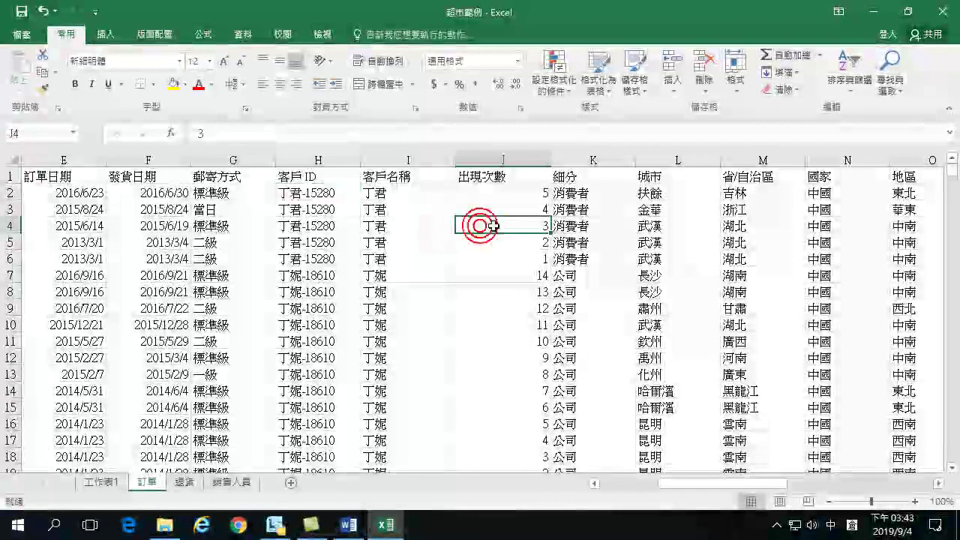
left_click(843, 66)
left_click(861, 161)
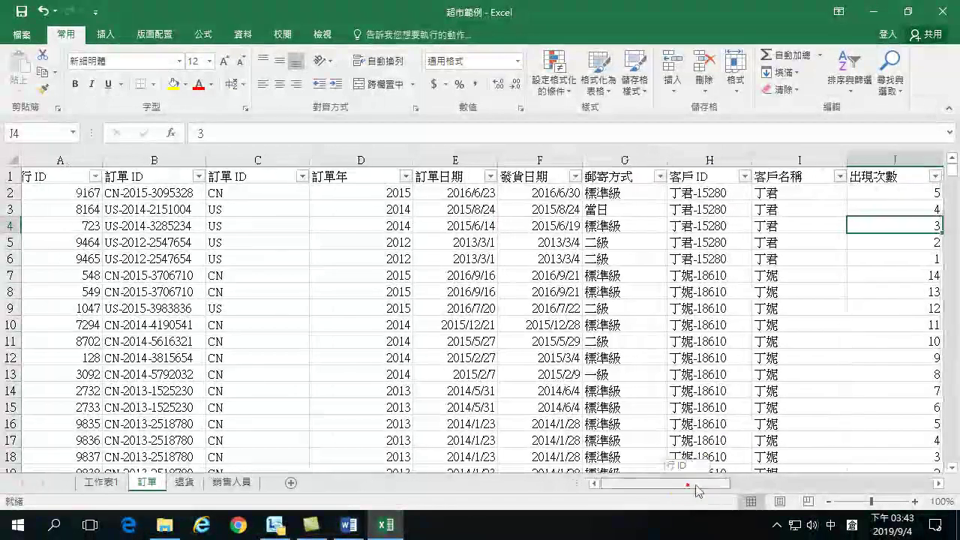
Step: Filter 出現次數 to show only 1, and select the whole 銷售額 column to get the sum of those sales
left_click_drag(697, 486, 797, 488)
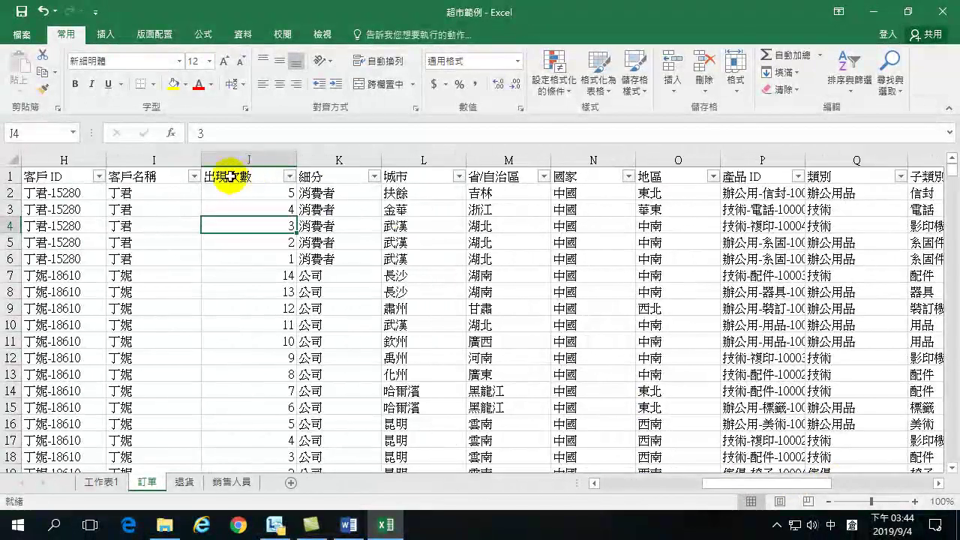
left_click(289, 177)
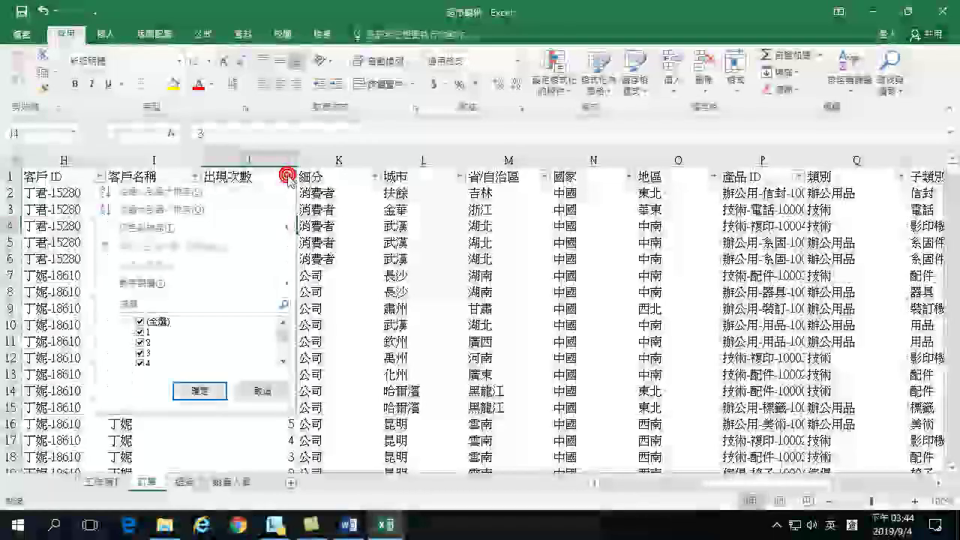
left_click(140, 323)
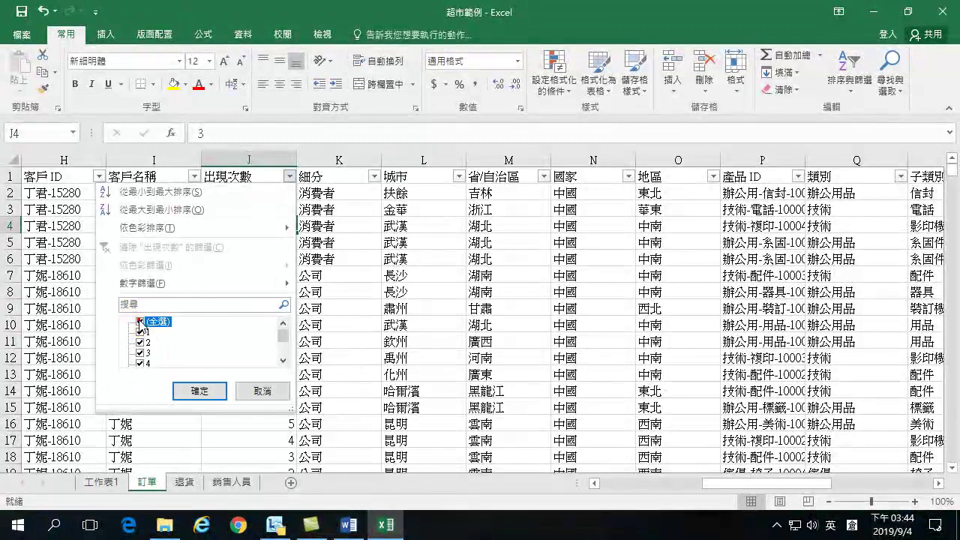
left_click(141, 332)
left_click(200, 391)
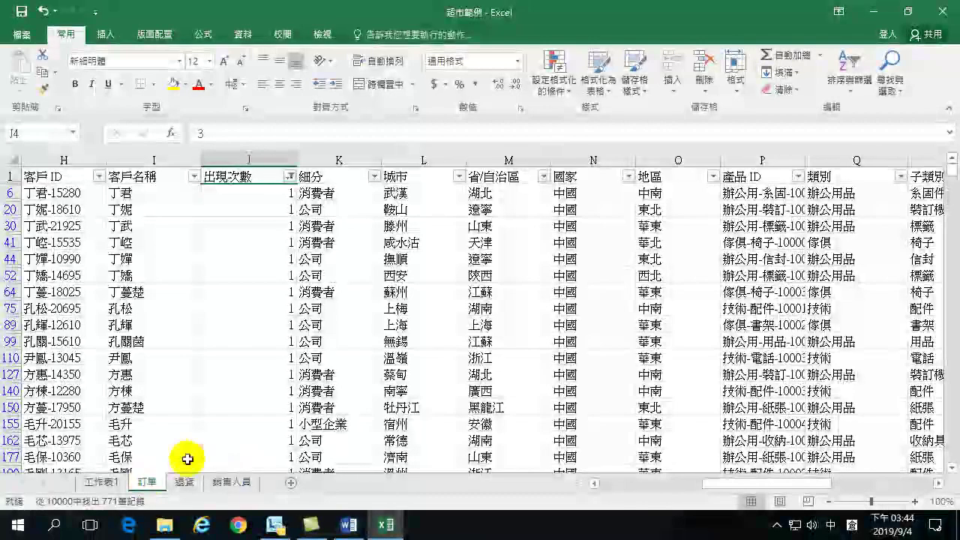
left_click_drag(729, 486, 868, 478)
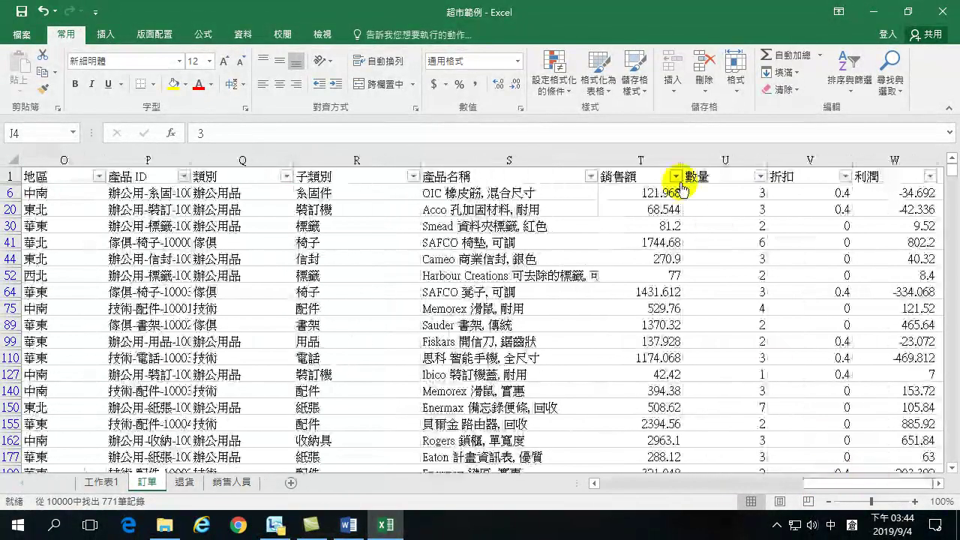
left_click(637, 157)
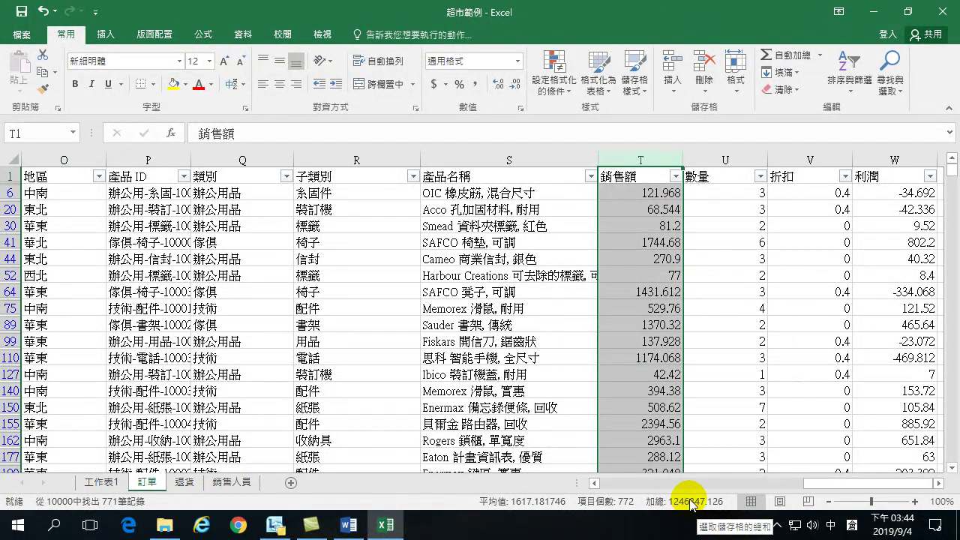
Step: Change the 出現次數 filter to show only 3, and select the 銷售額 column to get its sum
left_click_drag(891, 483, 780, 491)
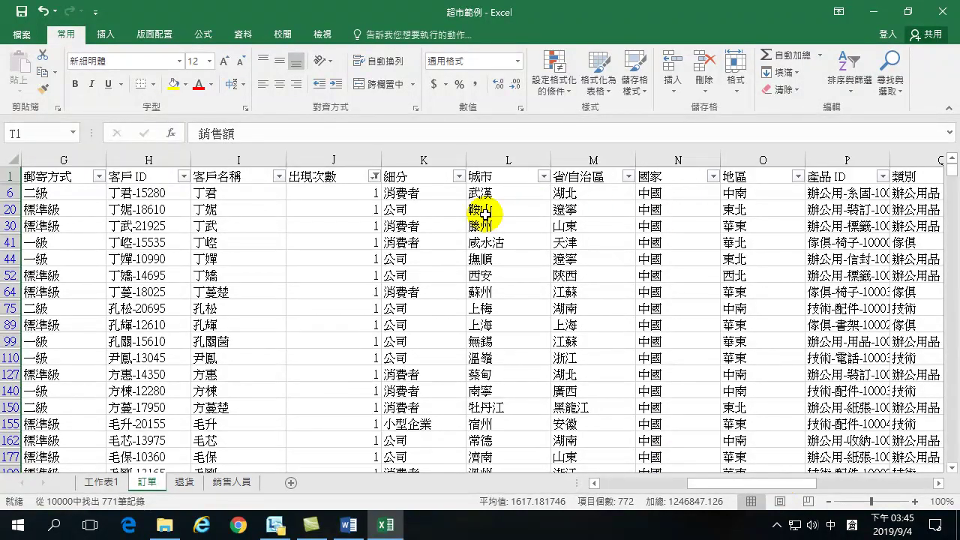
left_click(374, 177)
left_click(225, 353)
left_click(224, 331)
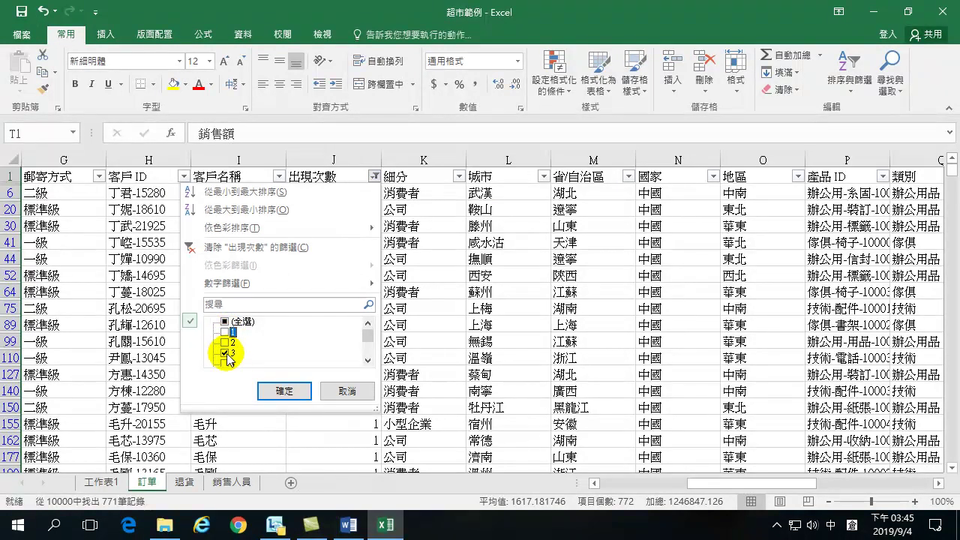
left_click(285, 391)
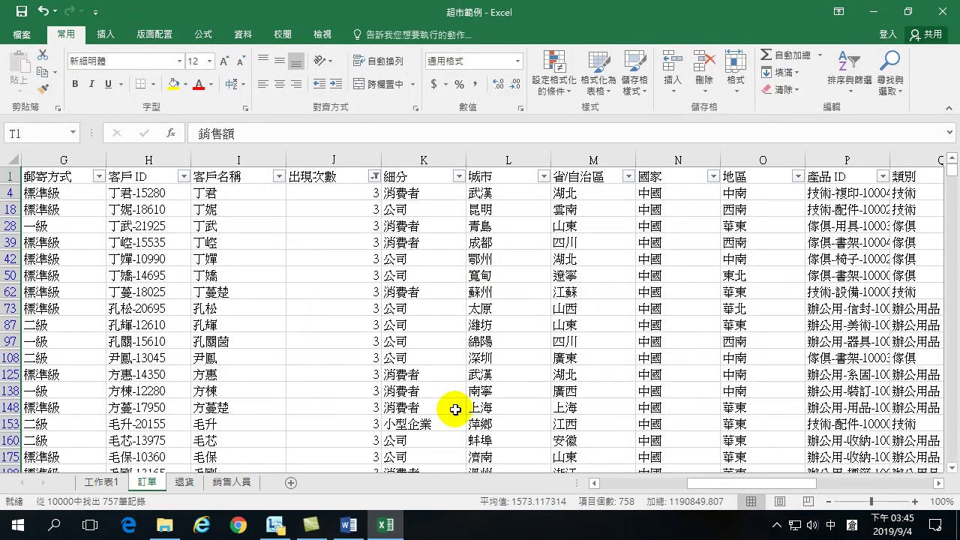
left_click_drag(745, 488, 858, 489)
left_click(731, 159)
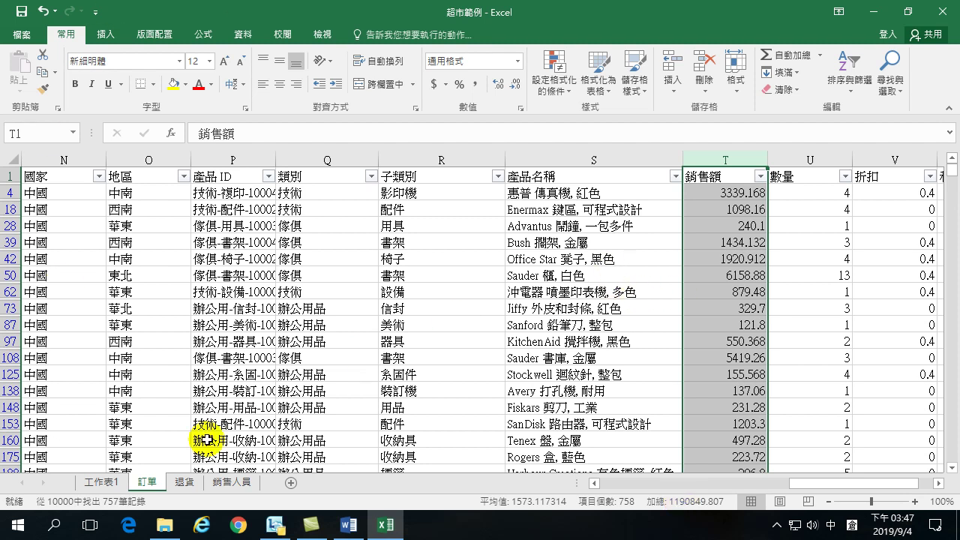
left_click(733, 255)
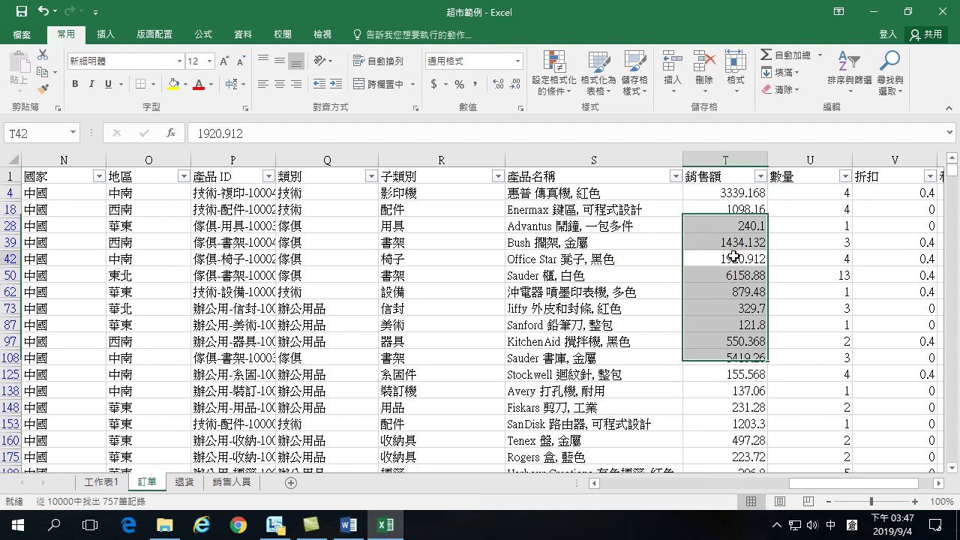
left_click(734, 255)
right_click(146, 482)
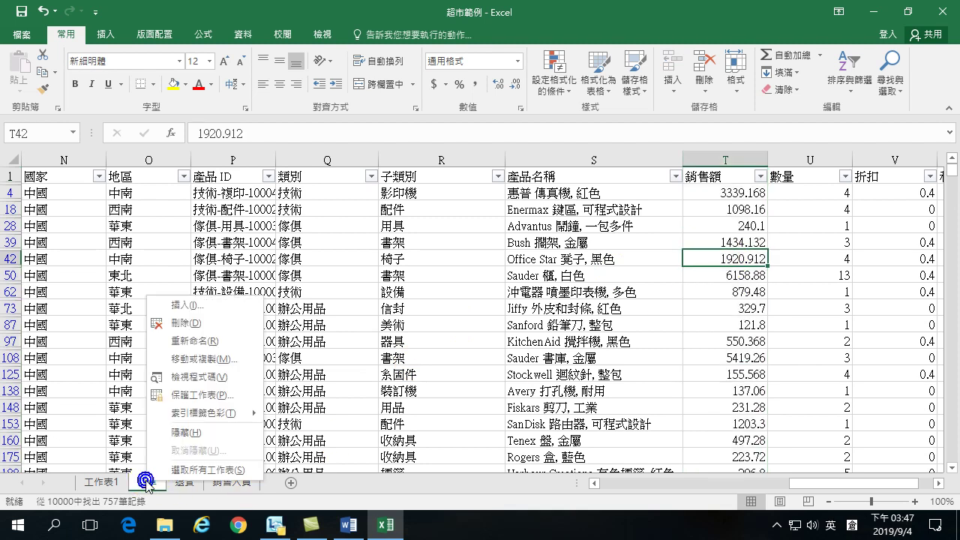
left_click(675, 283)
Step: Clear the filter on 出現次數 in the 訂單 sheet to bring back all order records
left_click(762, 177)
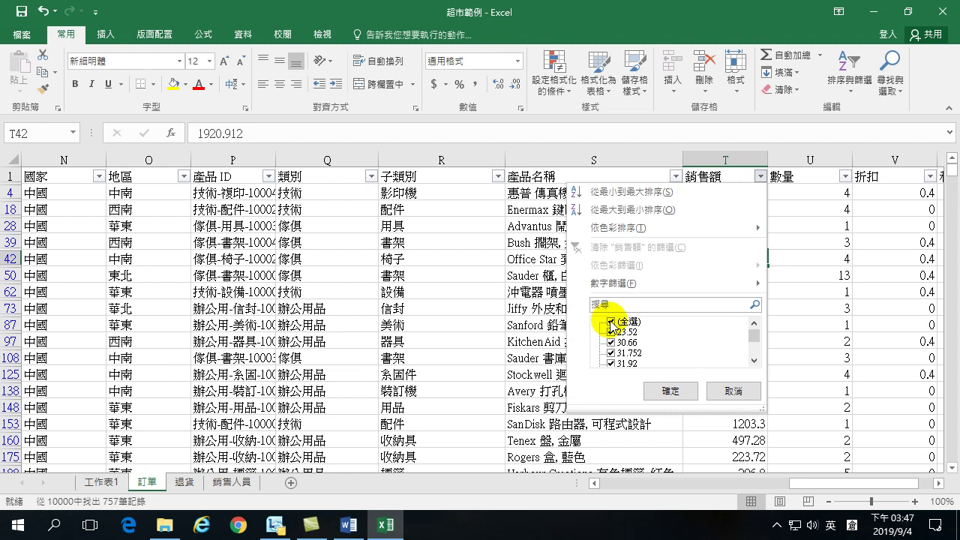
left_click(820, 202)
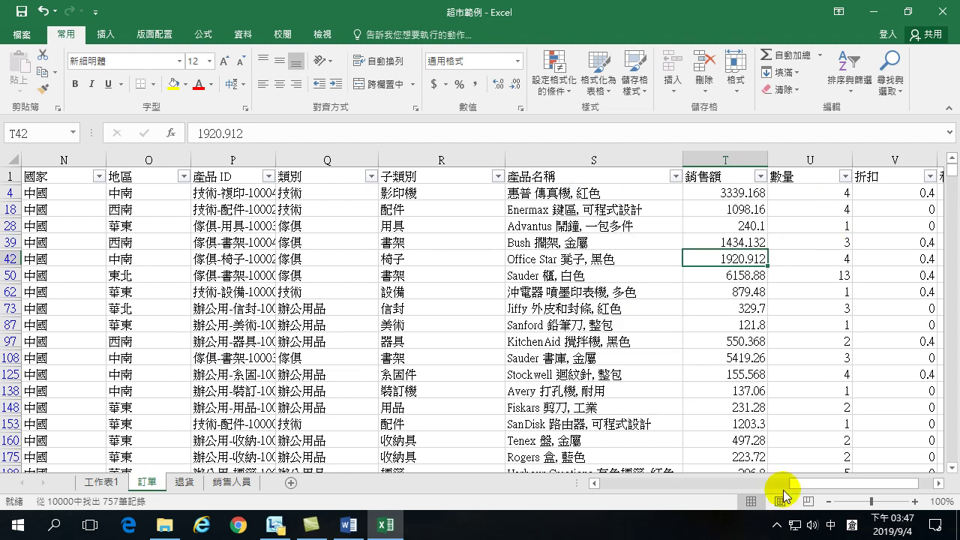
left_click_drag(815, 484, 692, 493)
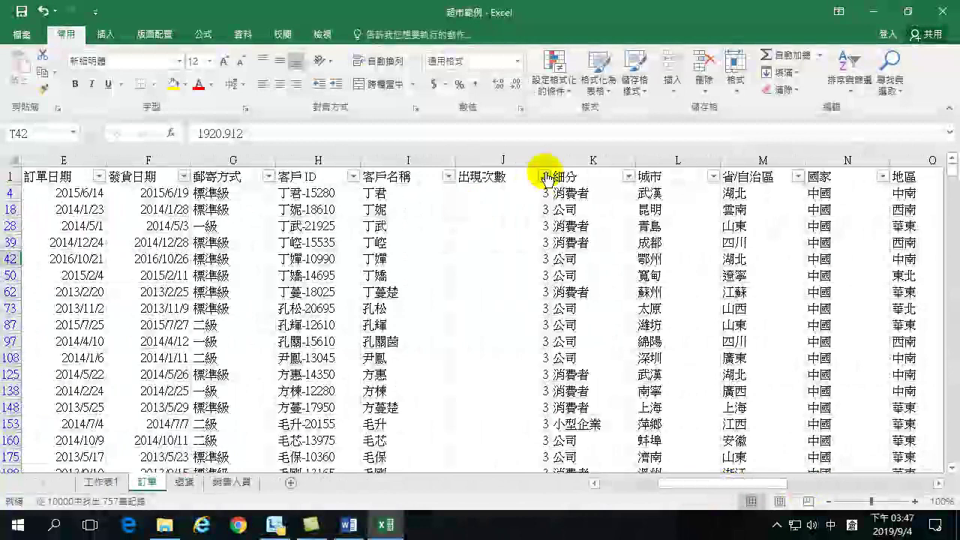
left_click(544, 177)
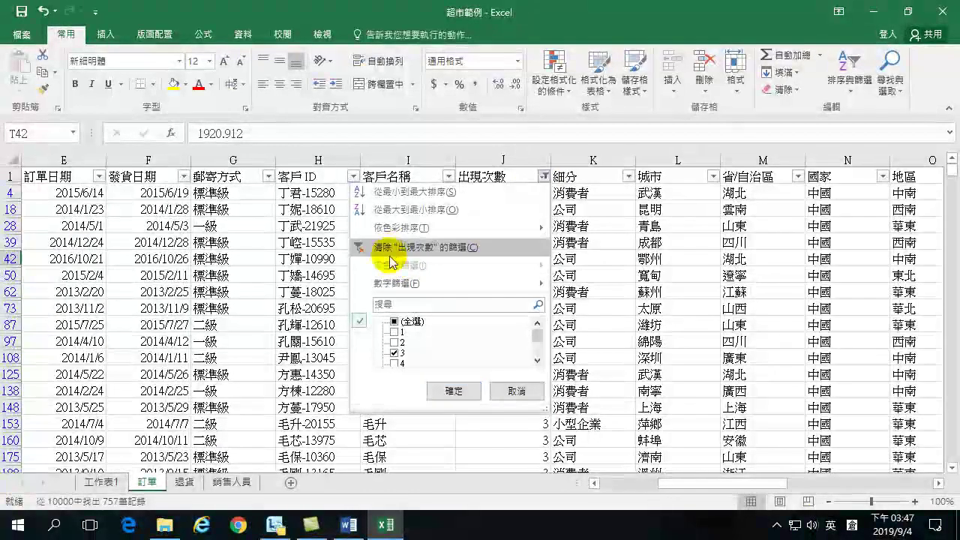
left_click(391, 250)
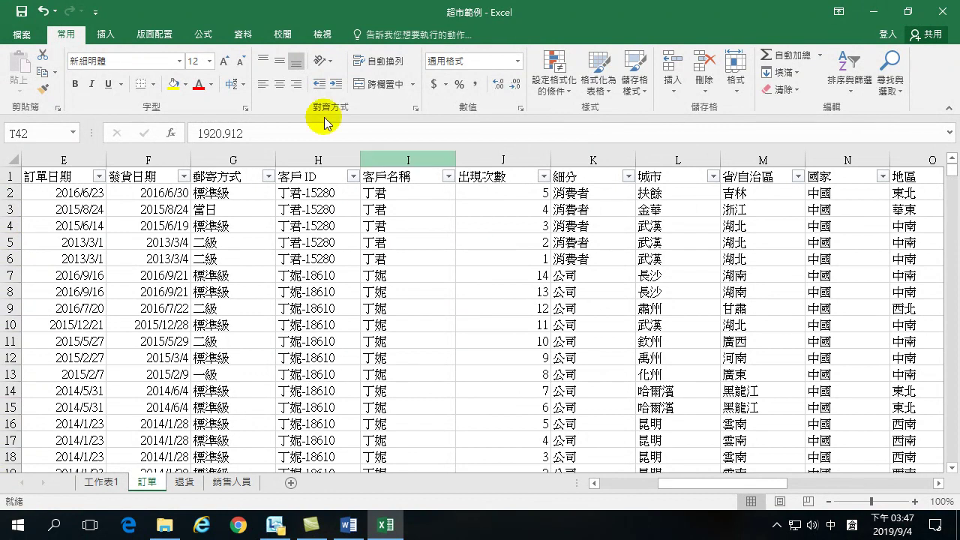
Step: Create a copy of the 訂單 sheet at the end of the workbook
right_click(148, 483)
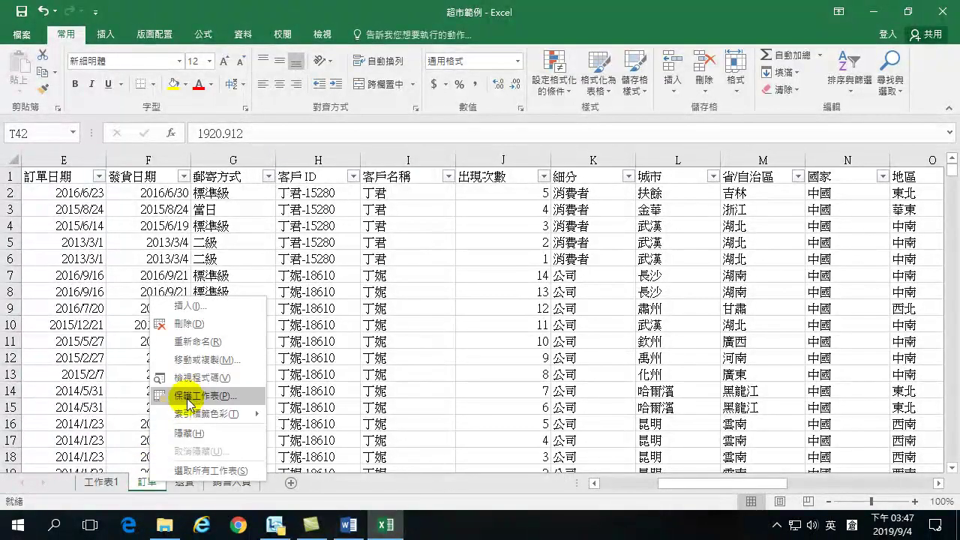
left_click(195, 360)
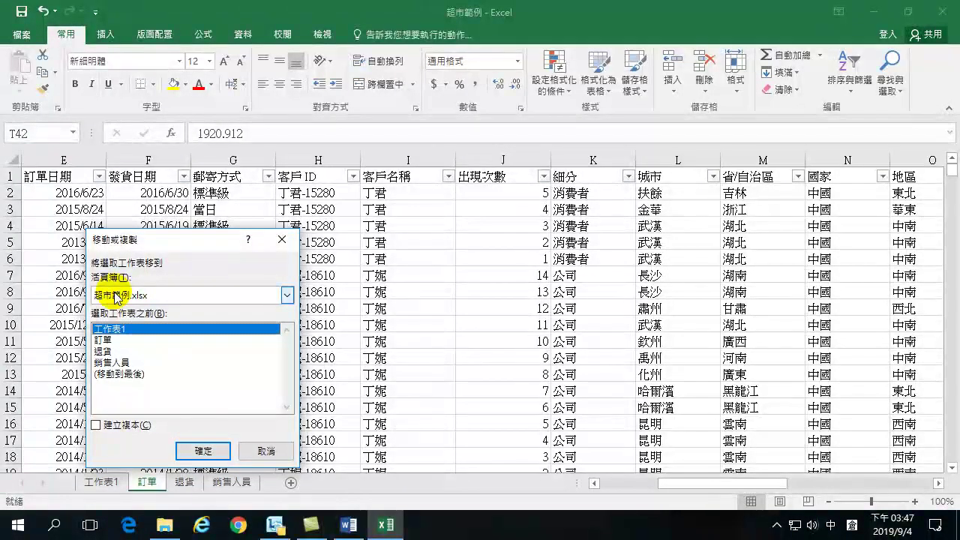
left_click(109, 373)
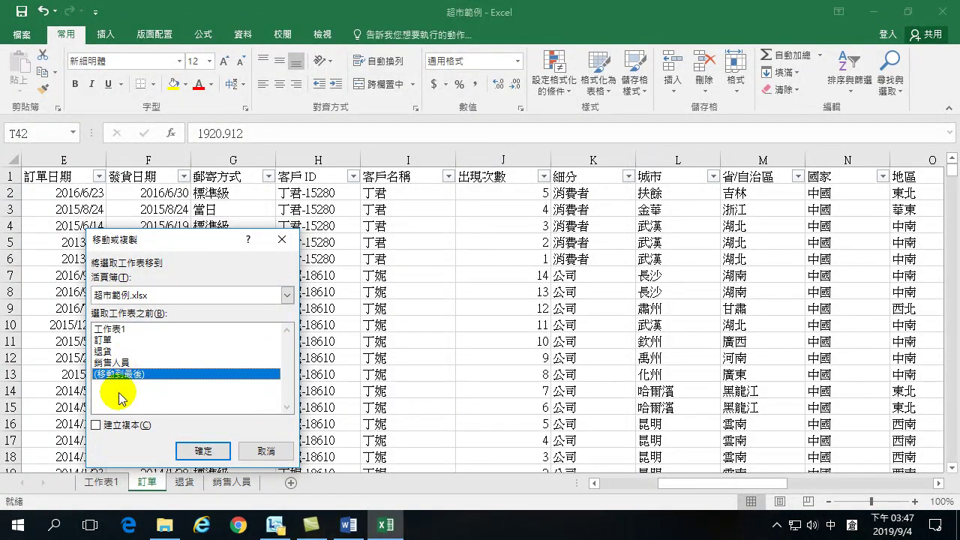
left_click(96, 424)
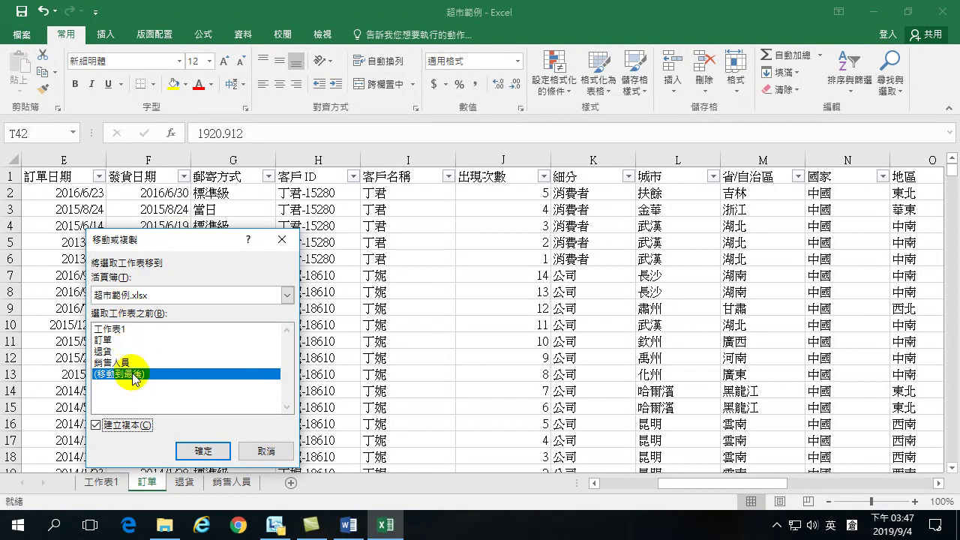
left_click(198, 450)
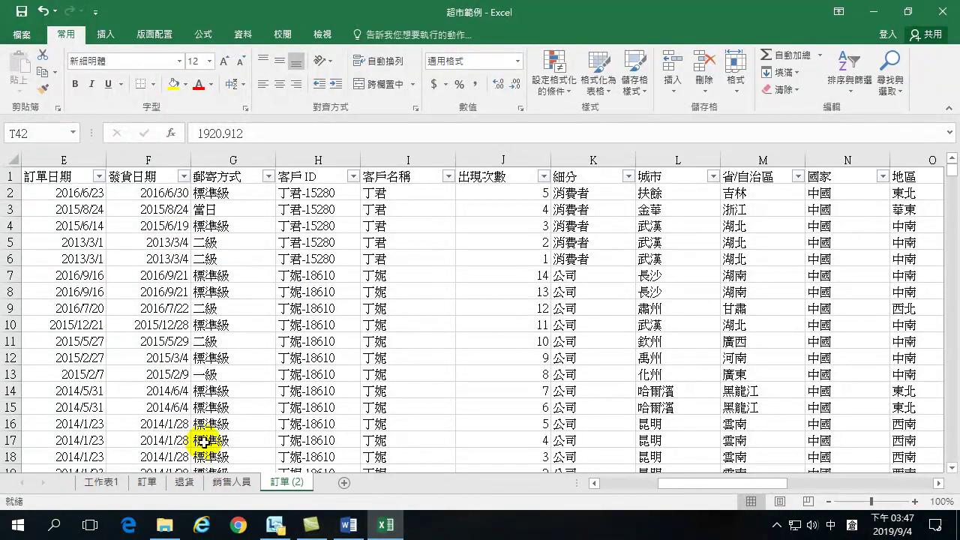
Step: Rename the copied order sheet as 訂單-移除重複
double_click(285, 483)
left_click(296, 483)
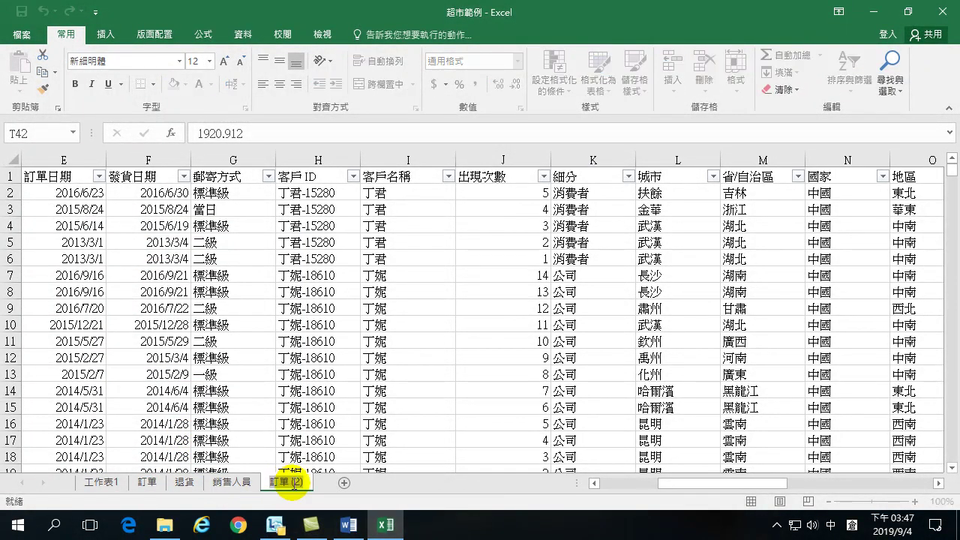
left_click(337, 488)
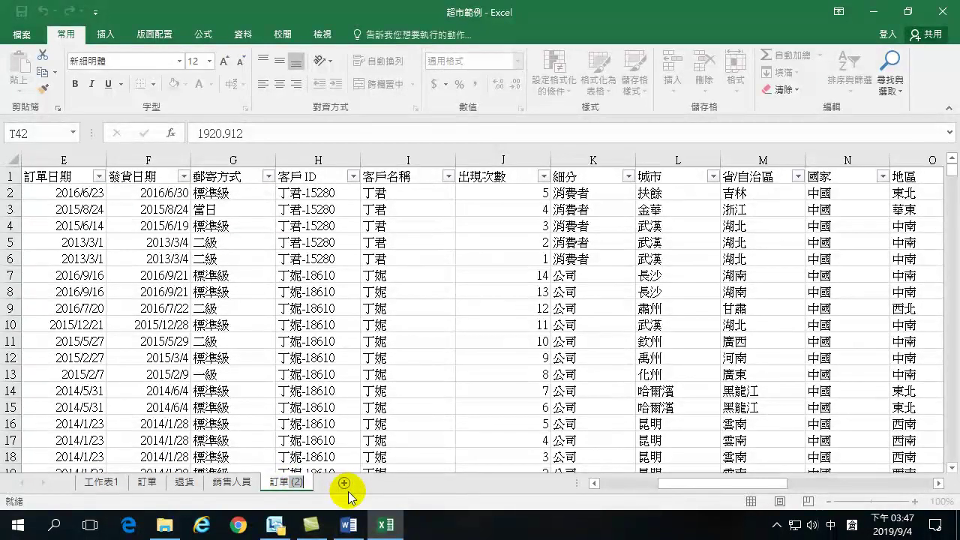
type("-")
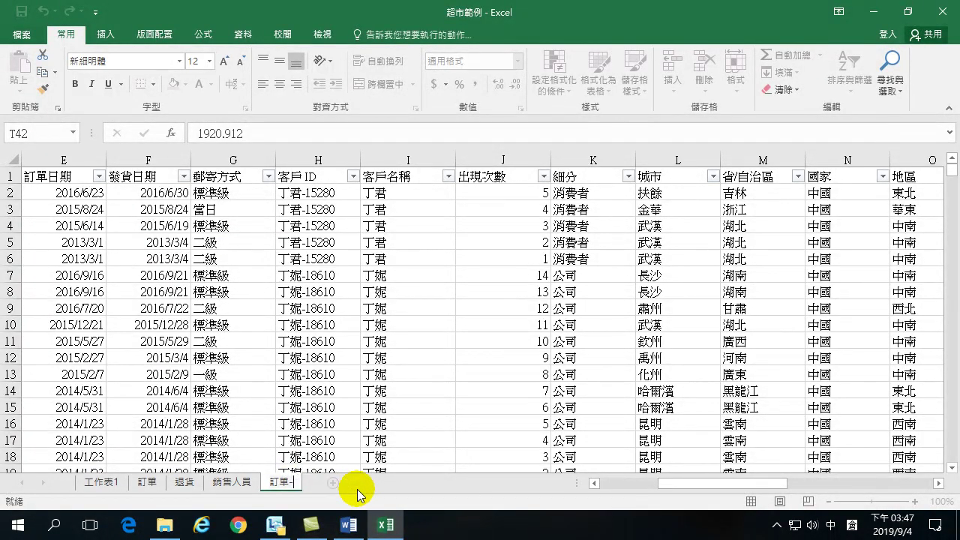
type("移弓中除重中人")
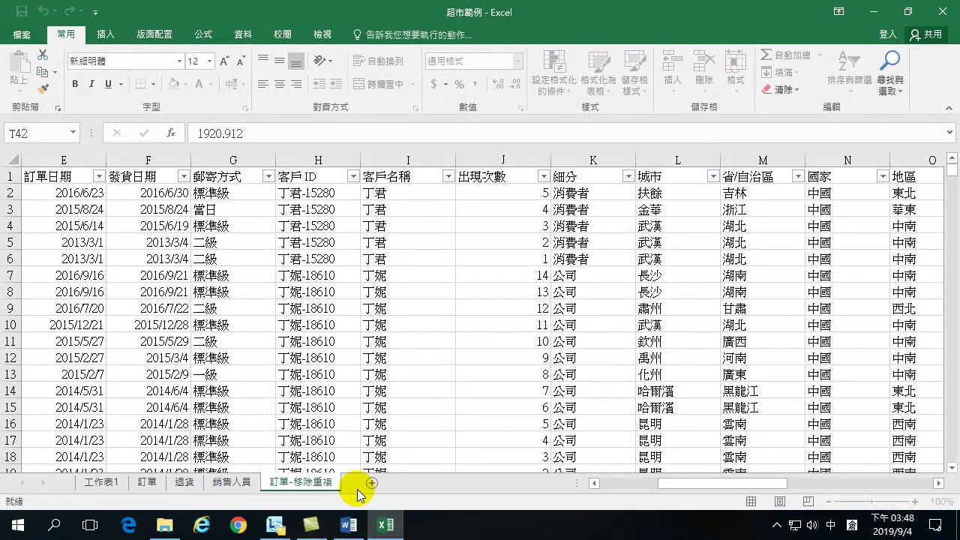
key("Return")
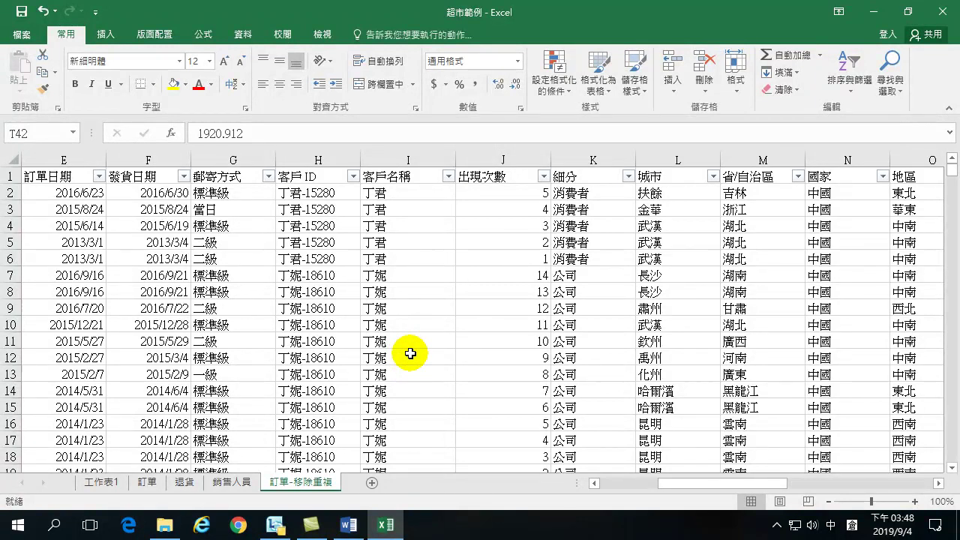
Step: Filter 出現次數 on the 訂單-移除重複 sheet to show only 1
left_click(544, 177)
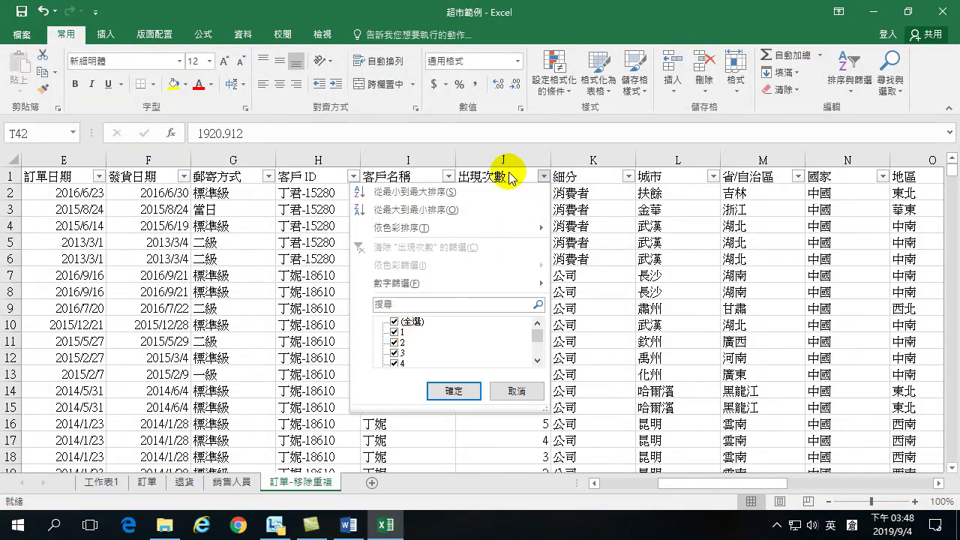
left_click(544, 178)
left_click(543, 178)
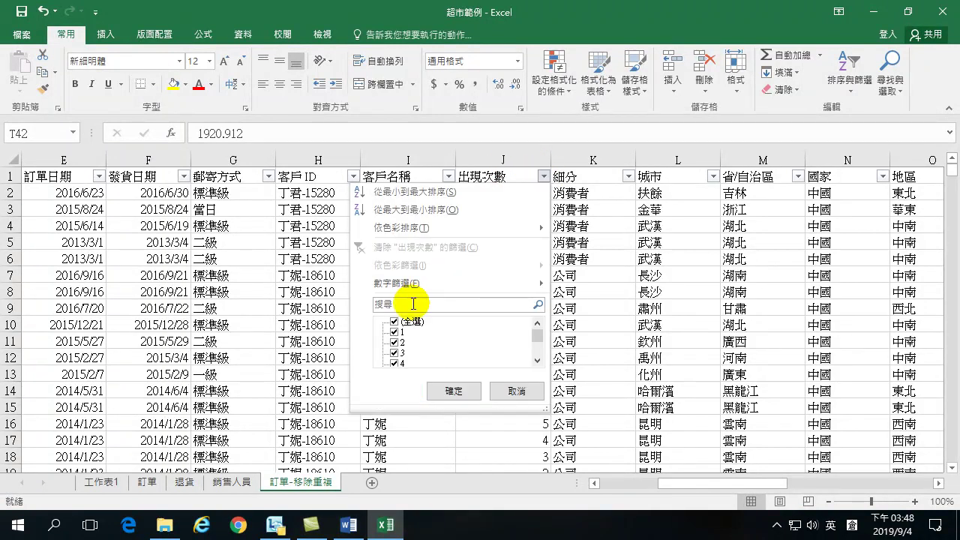
left_click(394, 322)
left_click(395, 332)
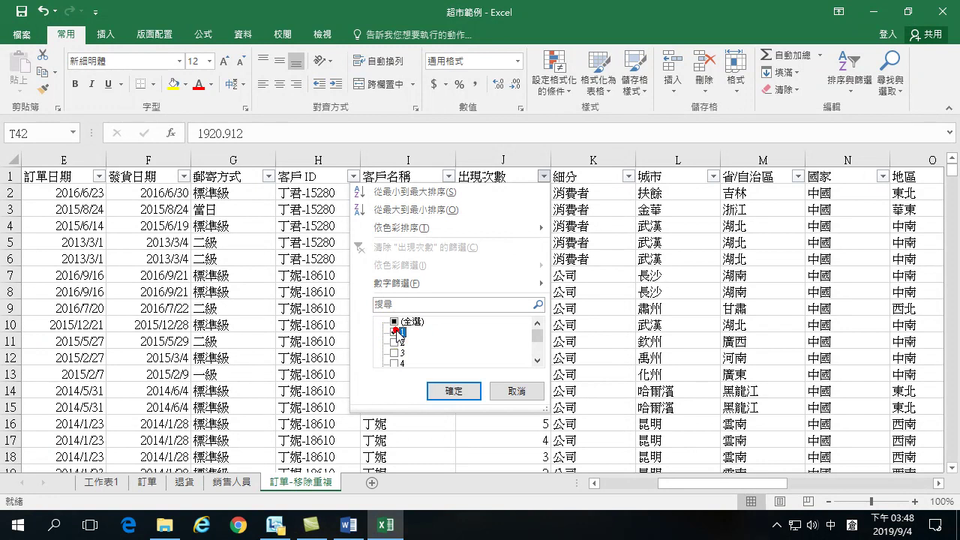
left_click(453, 390)
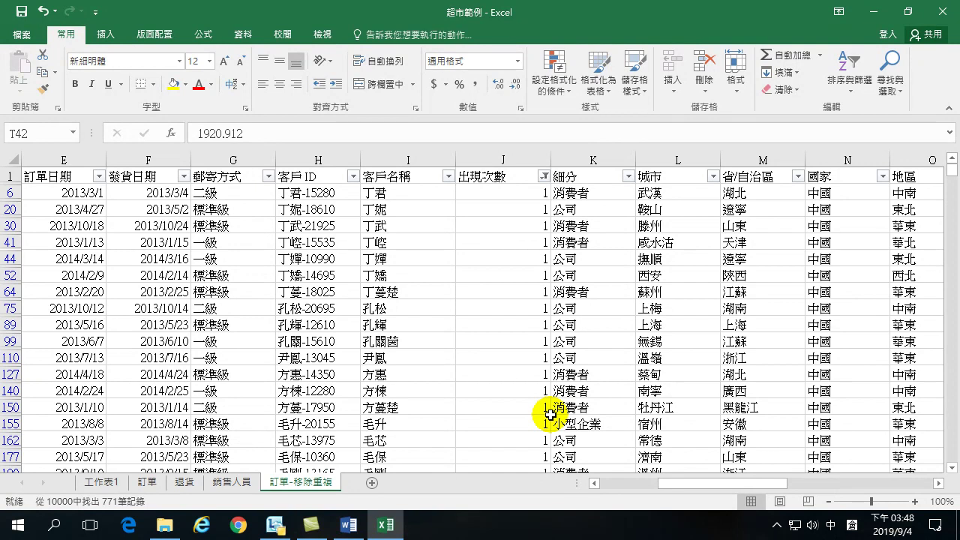
Step: Create another copy of the 訂單 sheet and place it after 訂單-移除重複 at the end
left_click(148, 486)
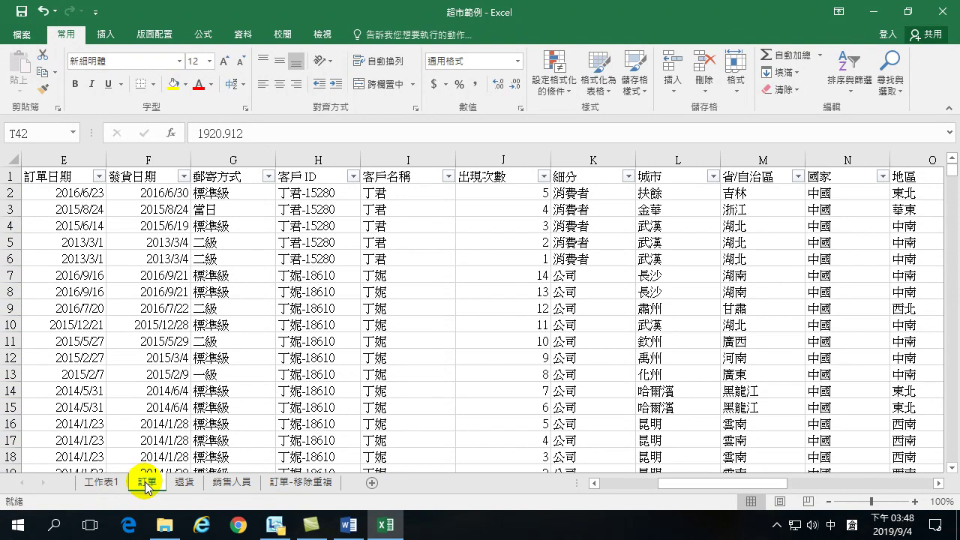
right_click(146, 487)
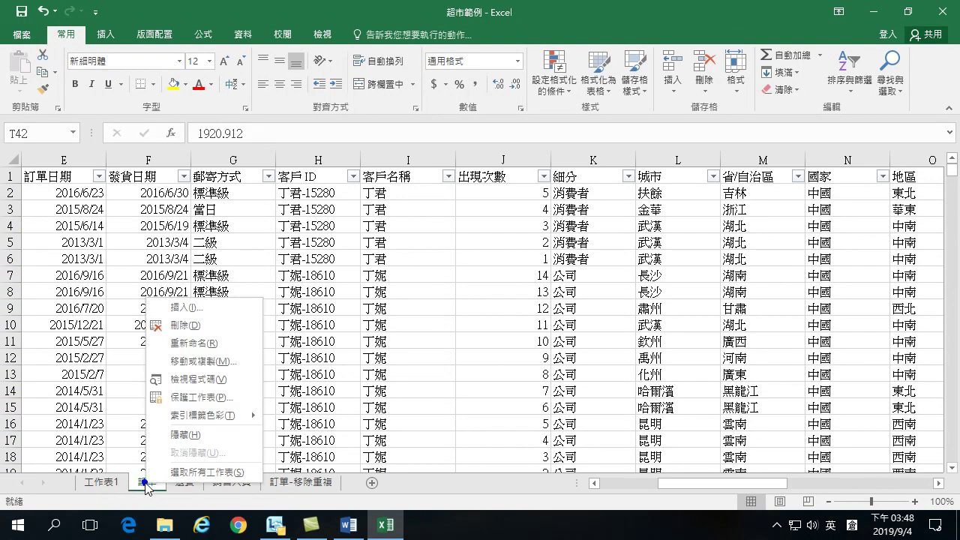
left_click(201, 362)
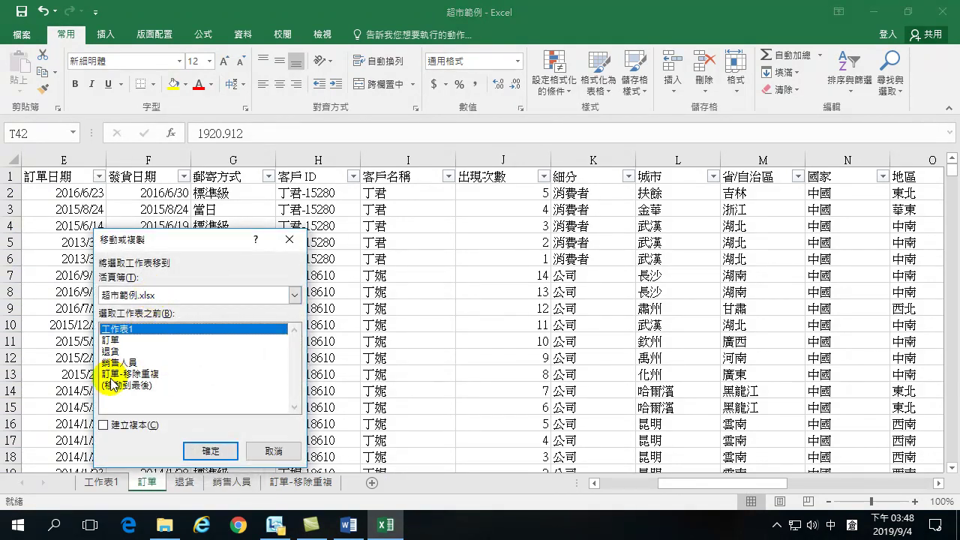
left_click(110, 386)
left_click(104, 425)
left_click(208, 451)
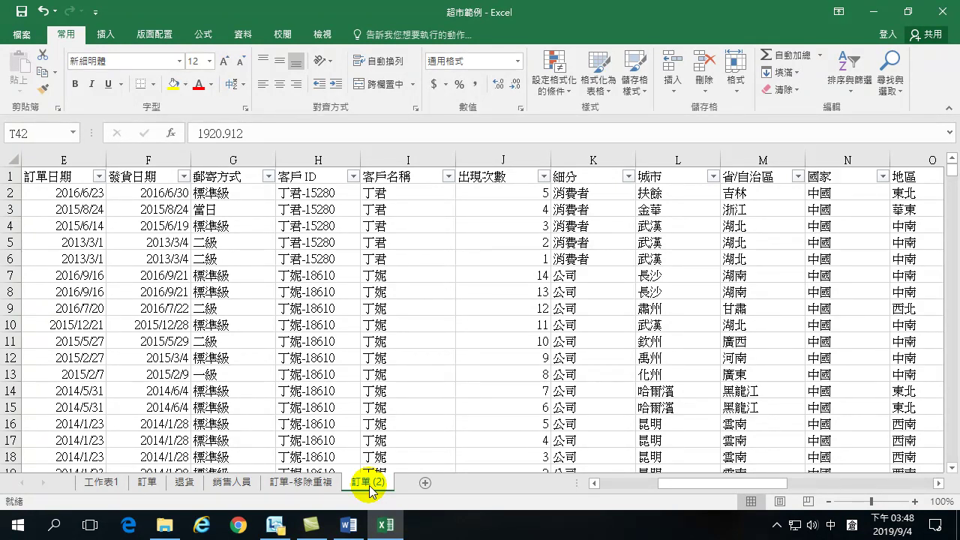
Step: Rename the second copied order sheet as 訂單保留重複
mouse_move(369, 489)
left_mouse_down()
mouse_move(372, 477)
mouse_move(422, 488)
left_mouse_up()
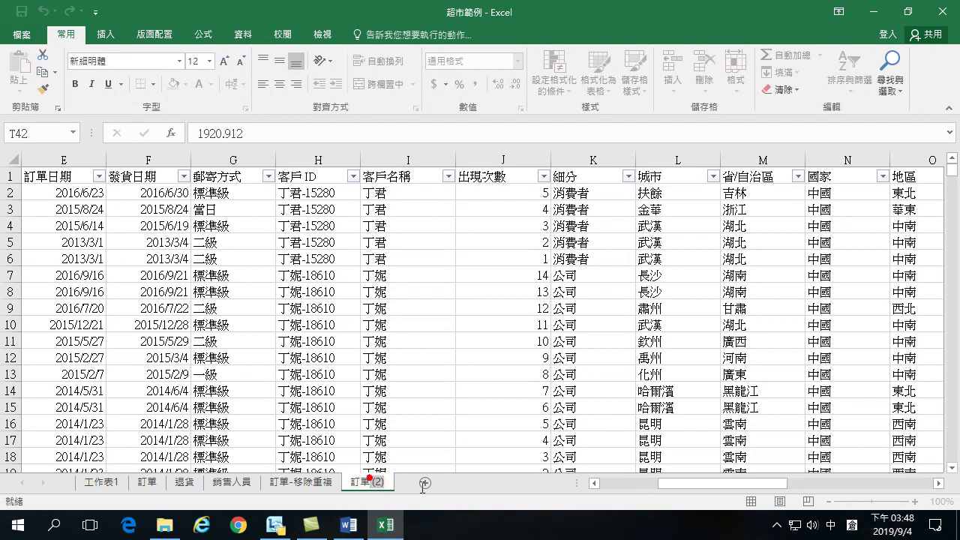
key("BackSpace")
key("BackSpace")
key("BackSpace")
key("BackSpace")
type("人")
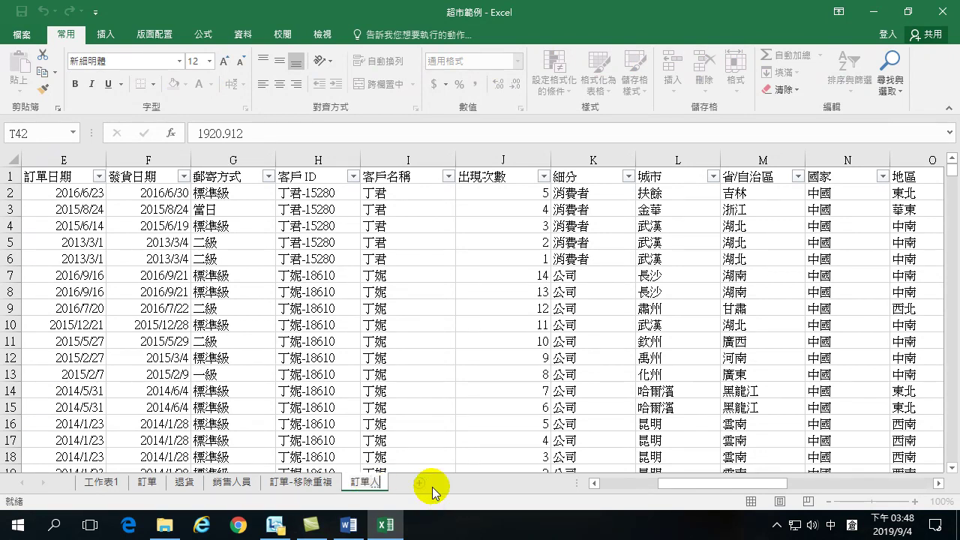
key("BackSpace")
type("保留")
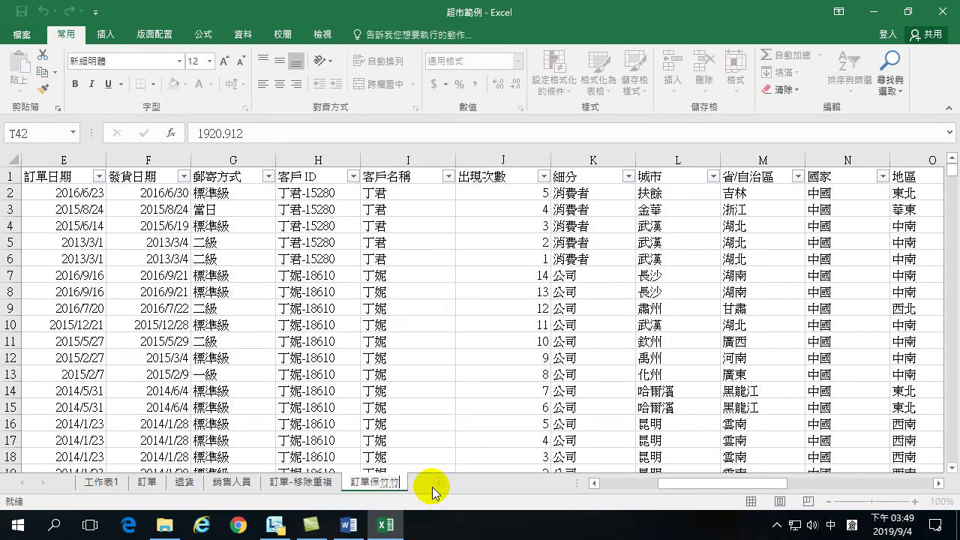
type("竹十田")
key("space")
key("Return")
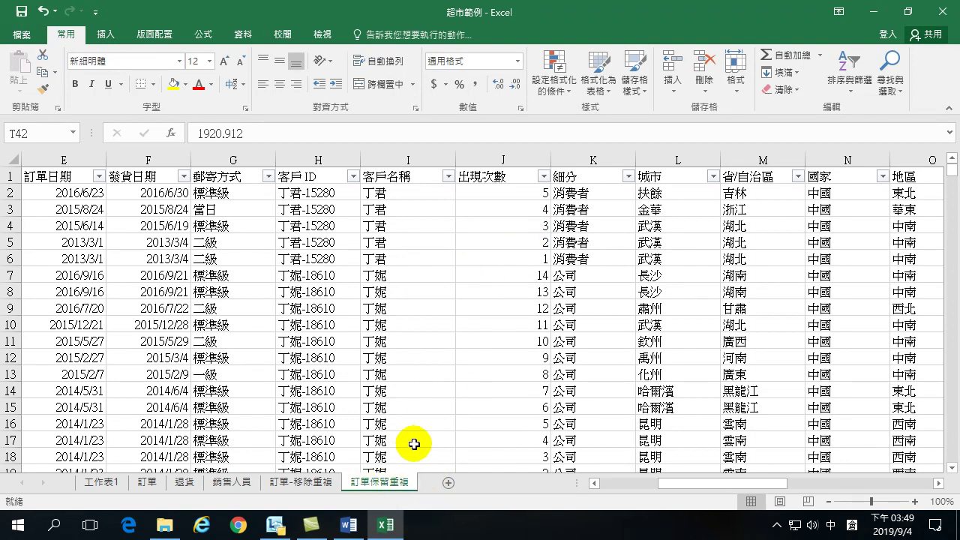
Step: Filter 出現次數 on the 訂單保留重複 sheet to exclude 1, and check the first customer's remaining rows in 客戶名稱 and 出現次數
left_click(543, 176)
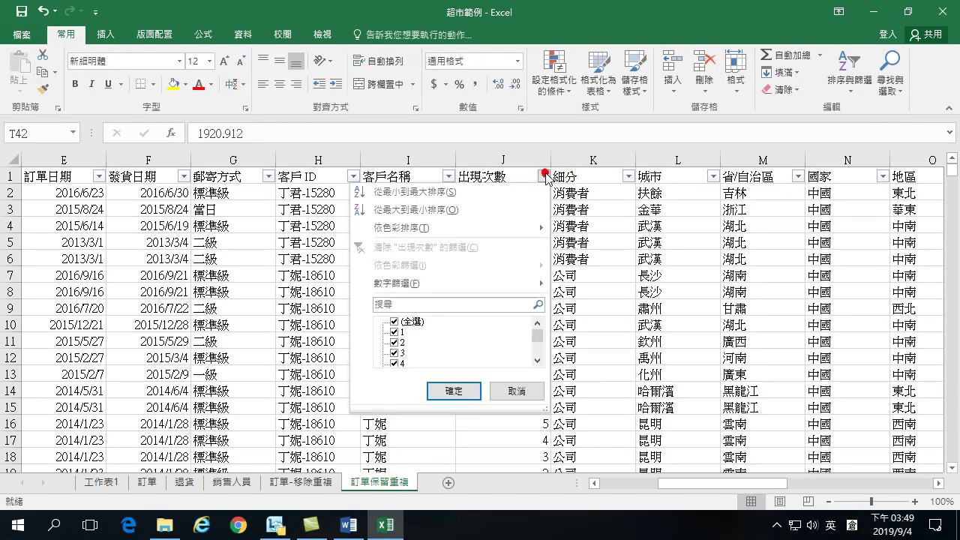
left_click(394, 331)
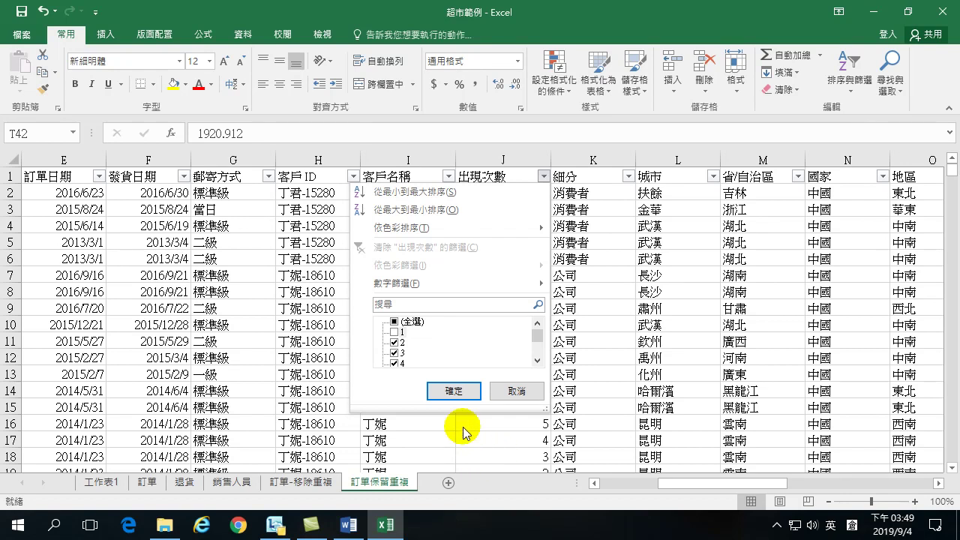
left_click(453, 390)
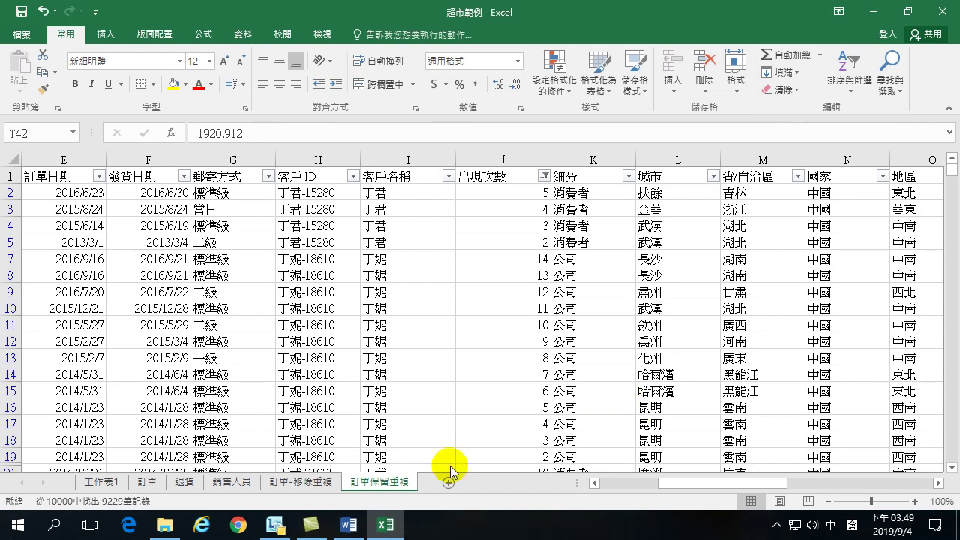
left_click_drag(378, 192, 502, 238)
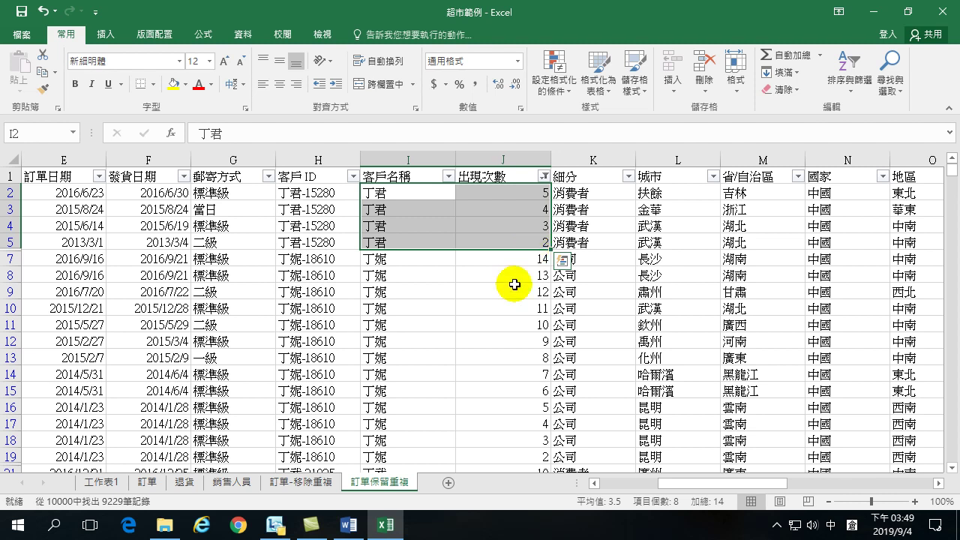
left_click(521, 325)
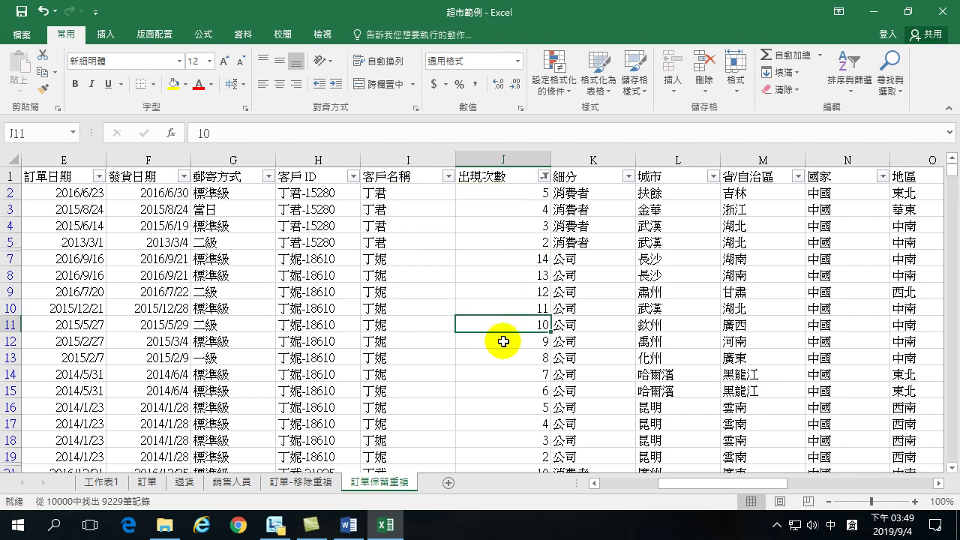
Step: Return to the 訂單 sheet and turn off filtering for its header row
left_click(150, 481)
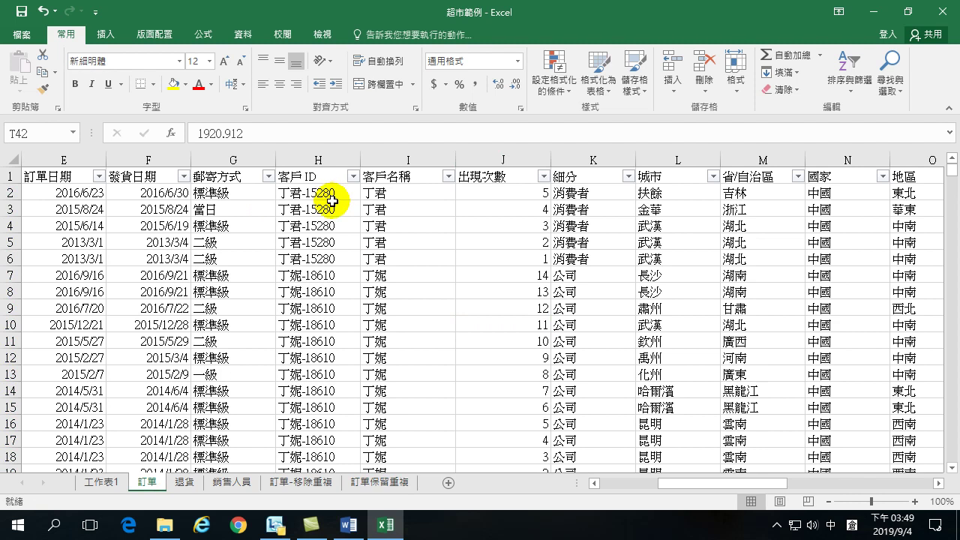
left_click(849, 72)
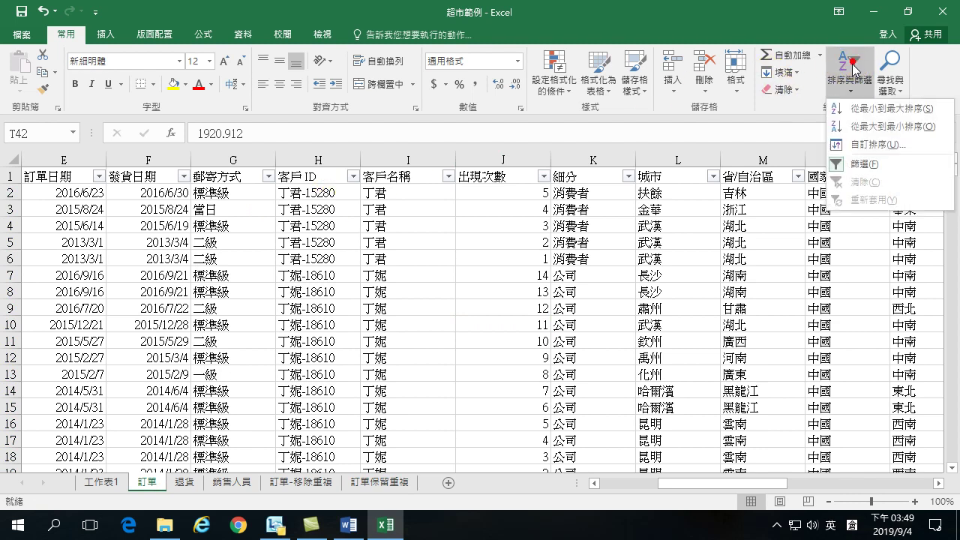
left_click(859, 162)
Step: Create a third copy of the 訂單 sheet and place it at the end of the workbook
right_click(146, 481)
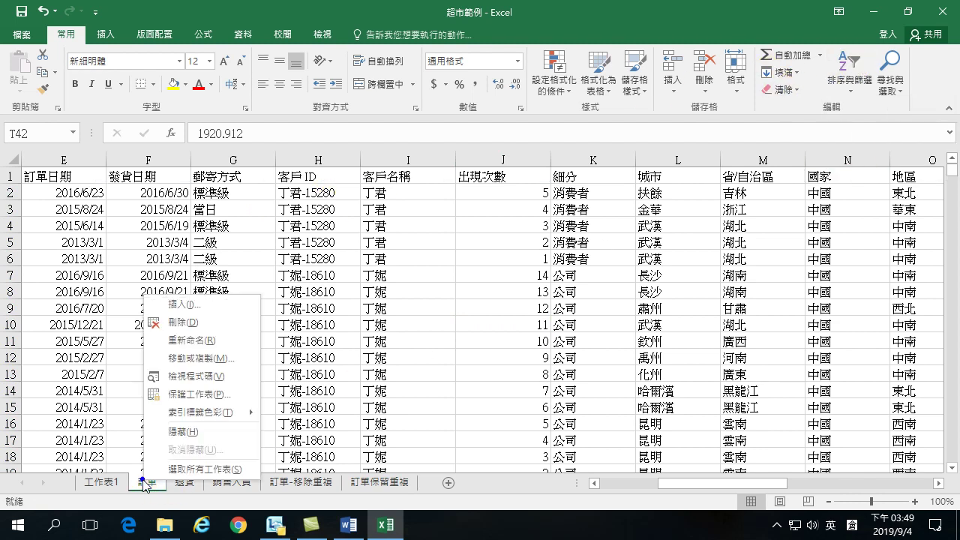
left_click(177, 358)
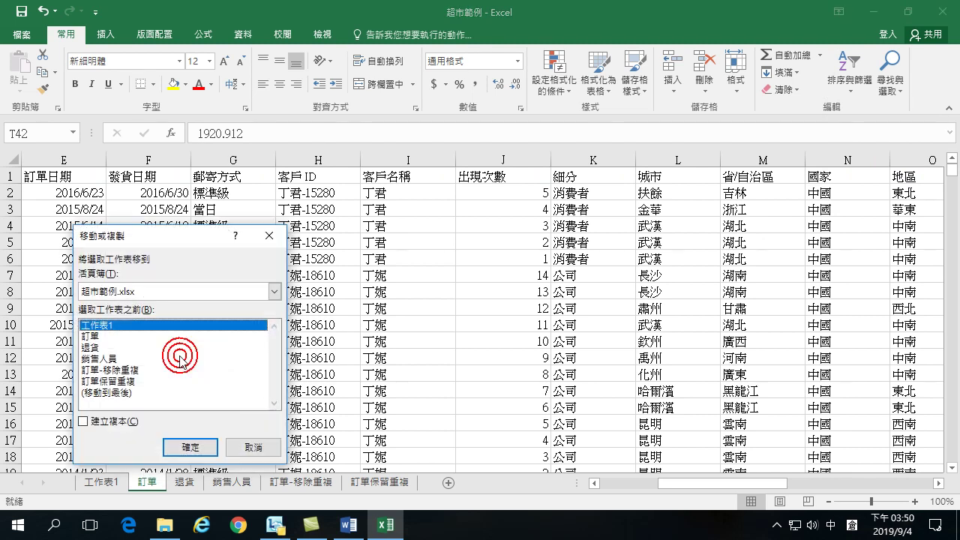
left_click(96, 393)
left_click(86, 421)
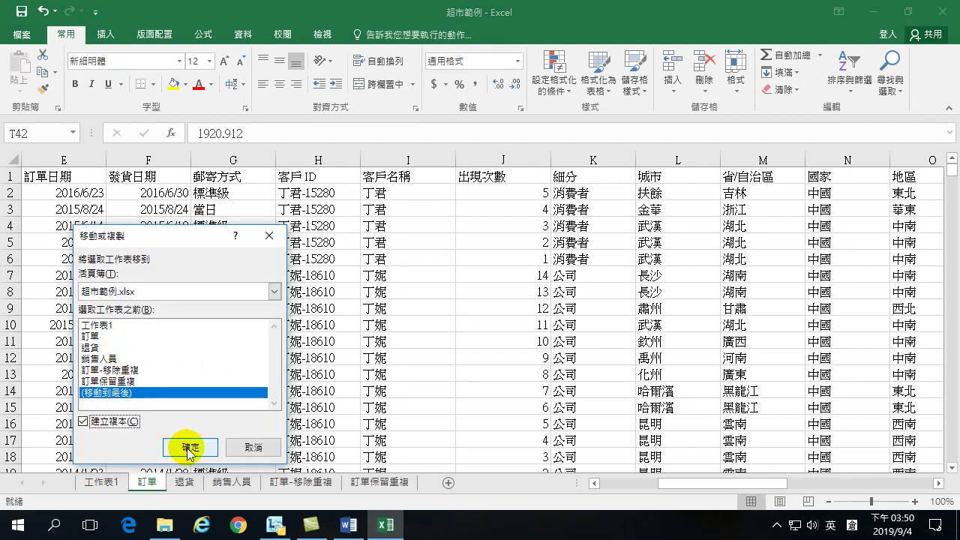
left_click(194, 448)
Step: Rename the newly copied order sheet as 訂單-移除重複PC
double_click(448, 483)
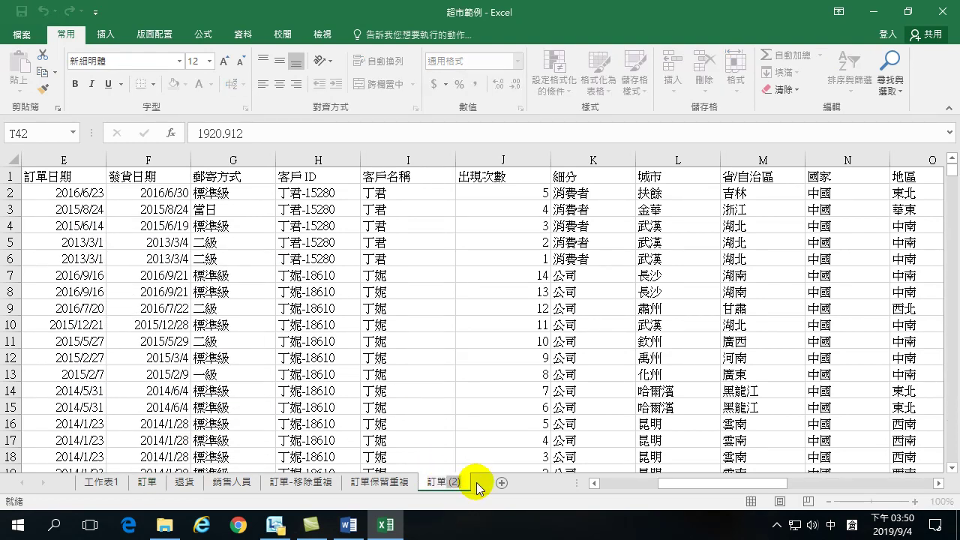
type("移司除重")
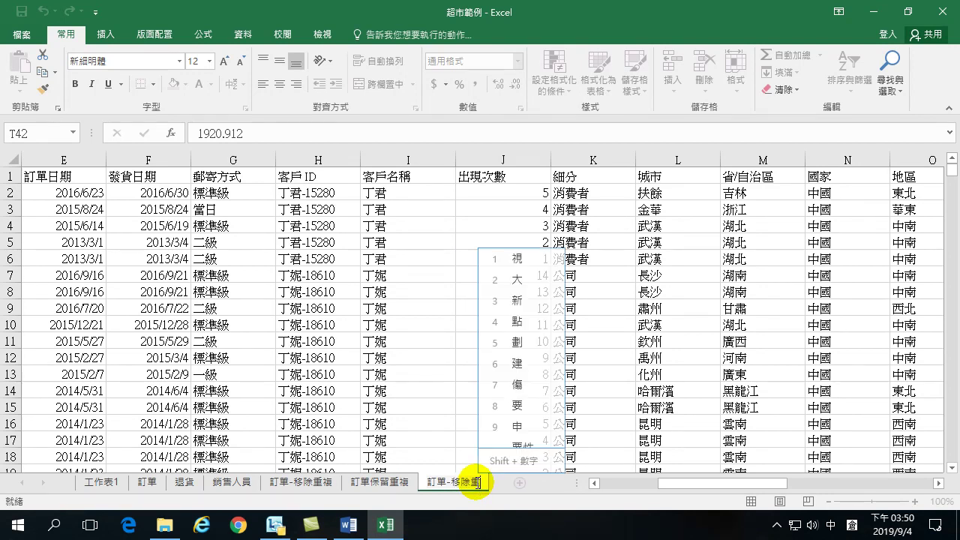
type("中複")
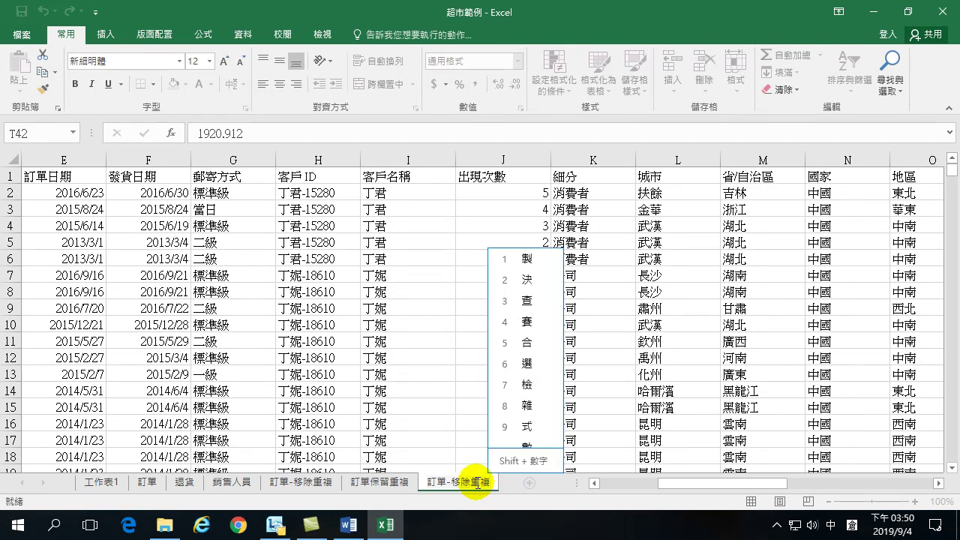
type("P")
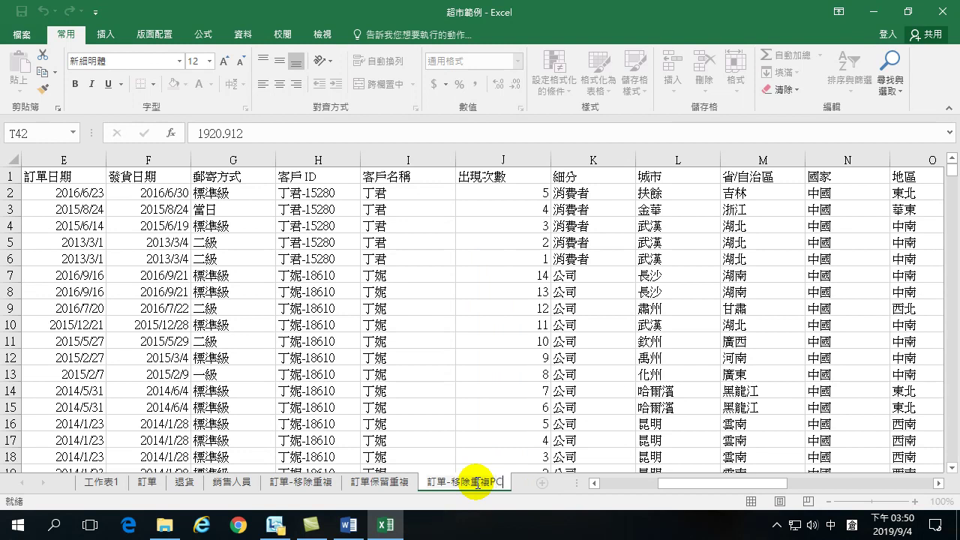
type("C")
key("Return")
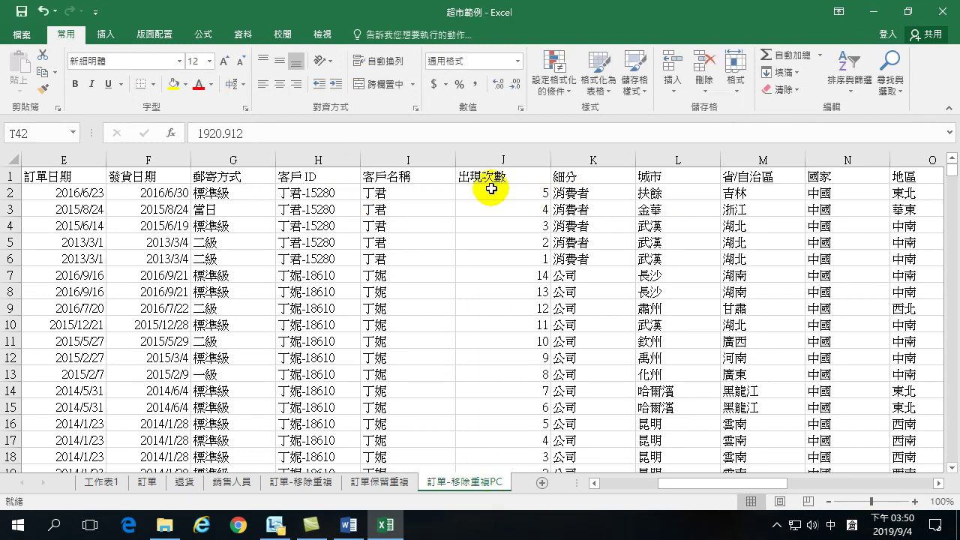
Step: Remove duplicate records from the 訂單-移除重複PC sheet, using only 客戶名稱 as the column to compare
left_click(379, 193)
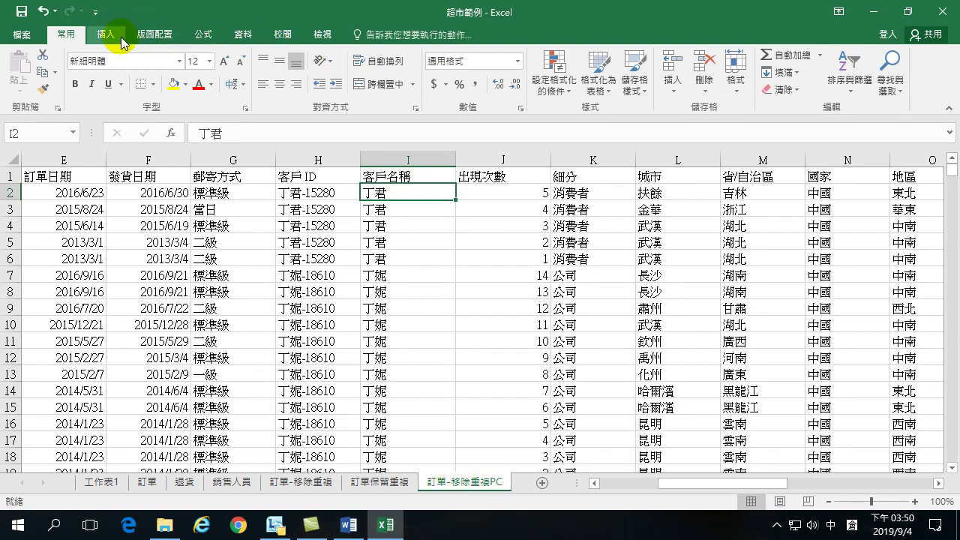
left_click(242, 35)
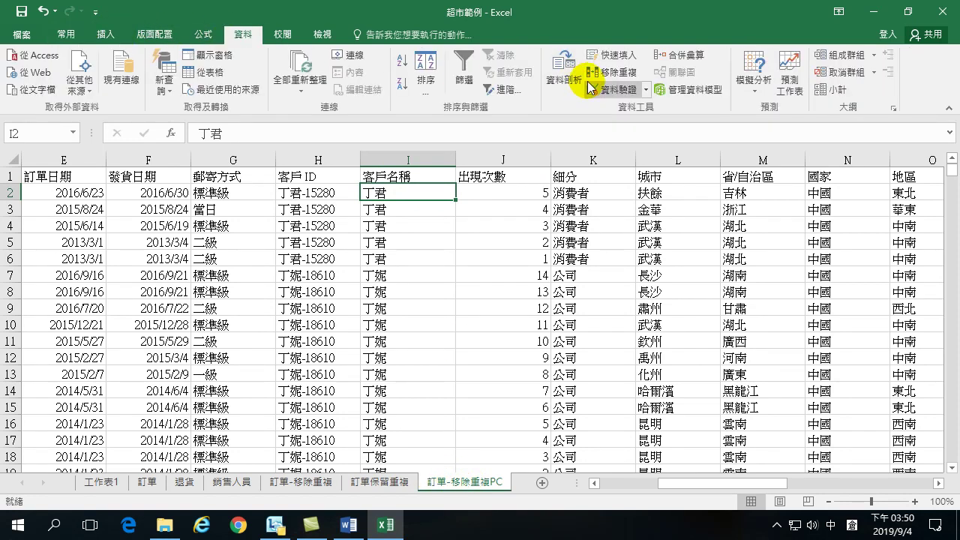
left_click(610, 75)
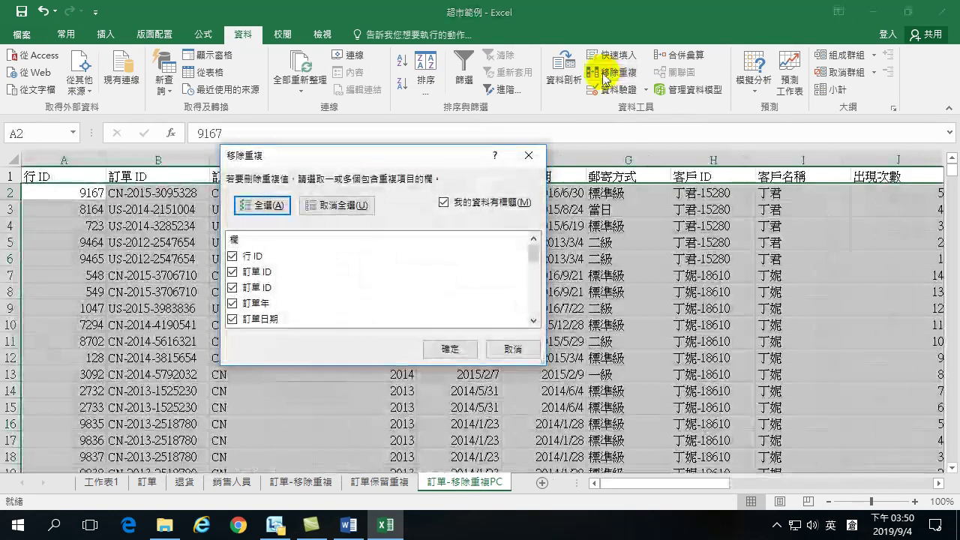
left_click(334, 208)
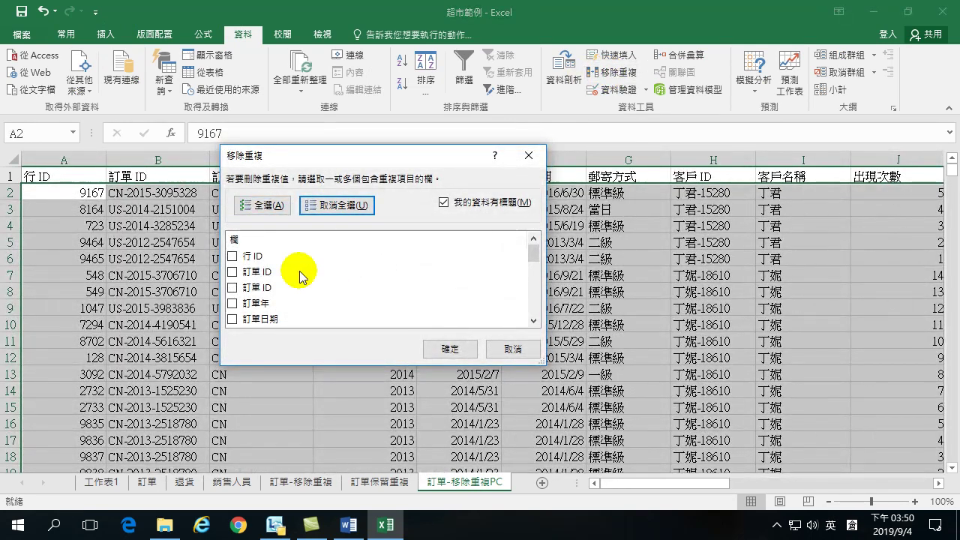
left_click_drag(472, 164, 337, 218)
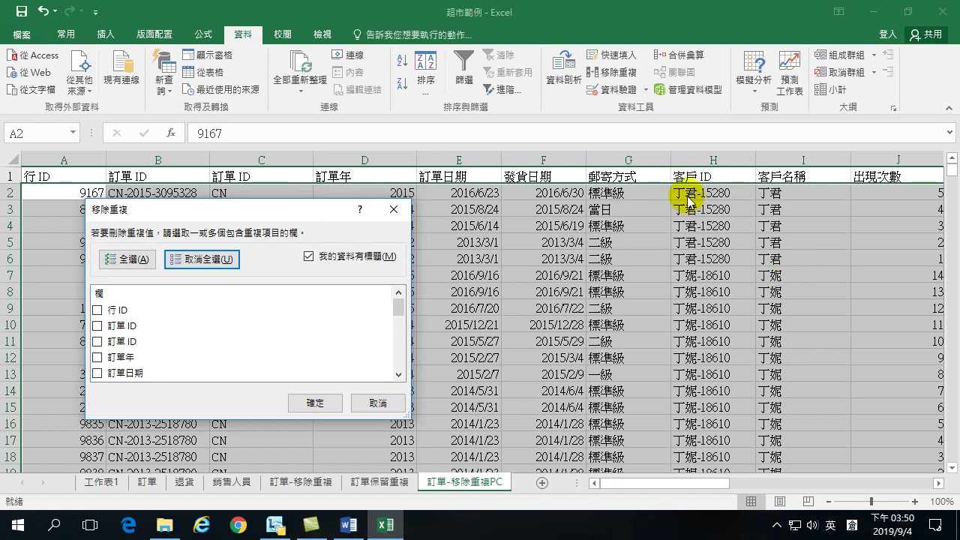
left_click(399, 375)
left_click(399, 375)
left_click(399, 375)
left_click(399, 375)
left_click(399, 375)
left_click(98, 366)
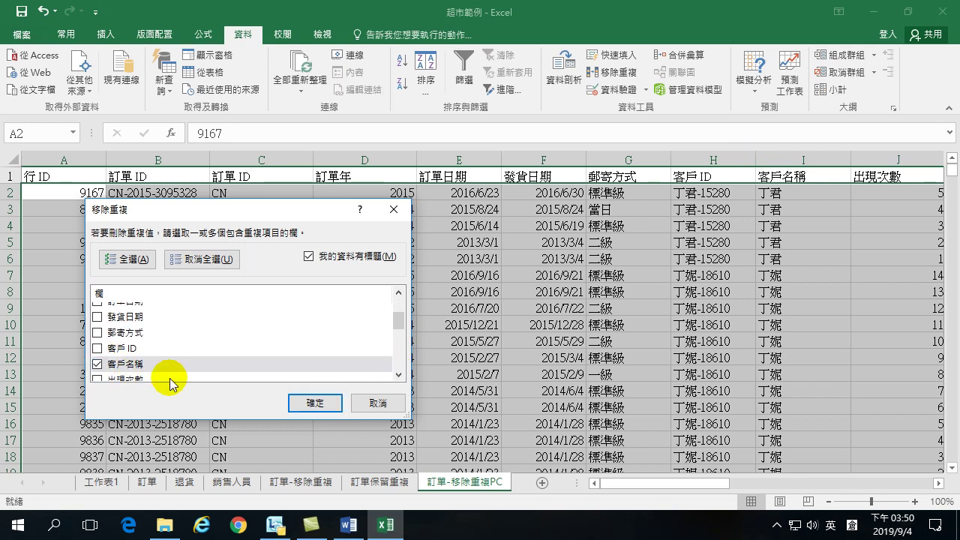
left_click(318, 405)
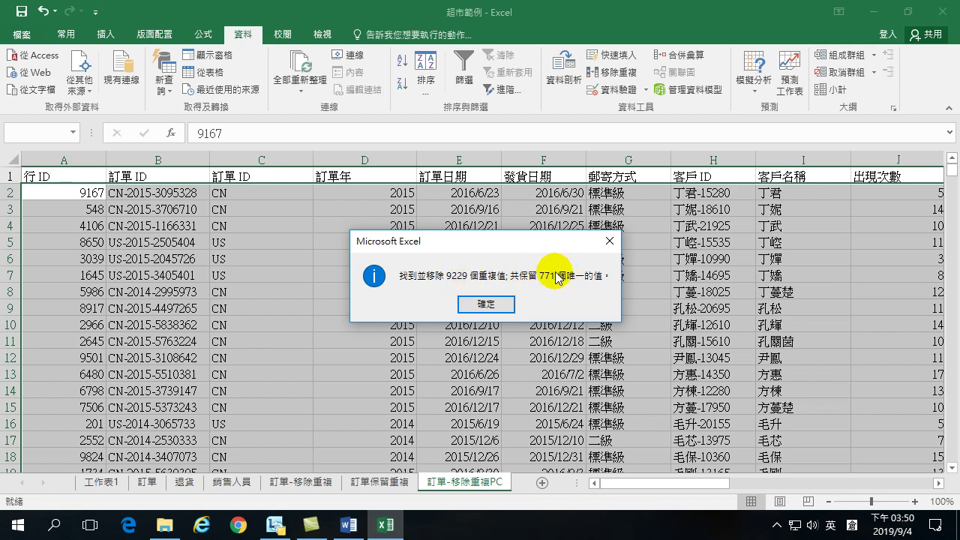
left_click(498, 308)
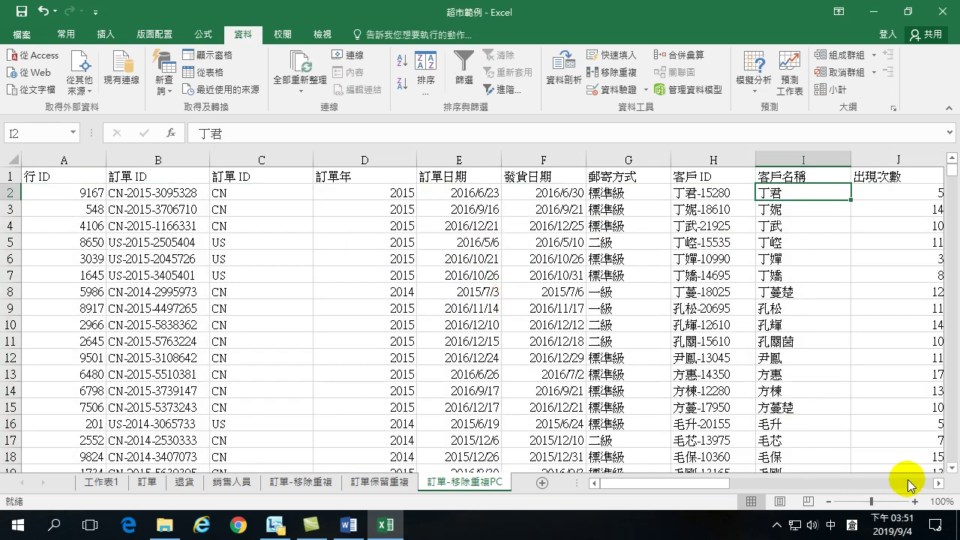
Step: Compare the remaining rows' 客戶名稱 and 出現次數 on 訂單-移除重複PC with those on the 訂單-移除重複 and 訂單 sheets
left_click(938, 484)
left_click(938, 483)
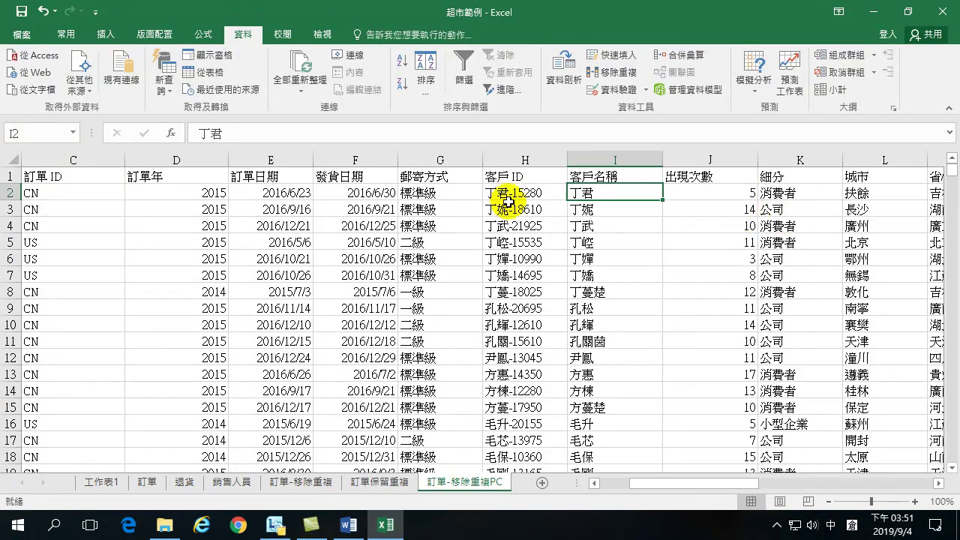
left_click(299, 482)
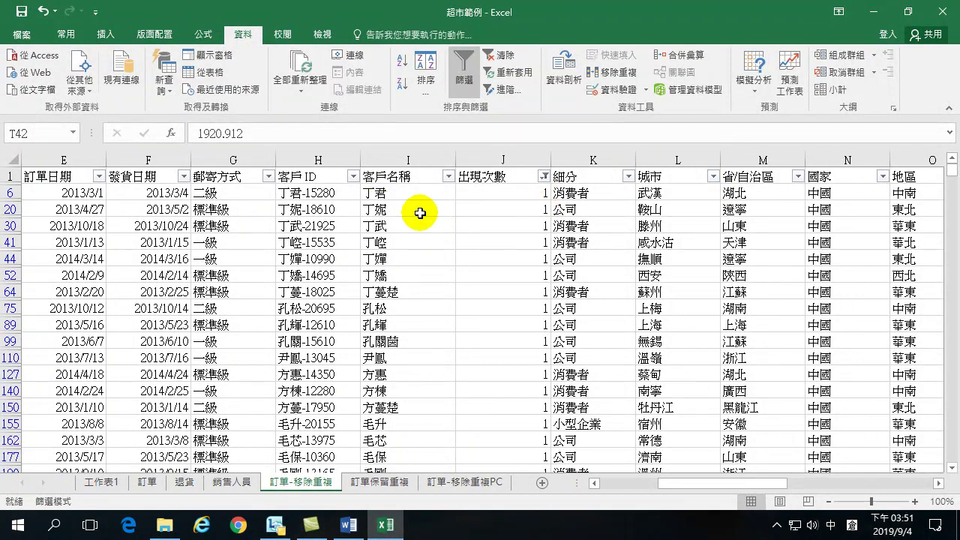
left_click(405, 157)
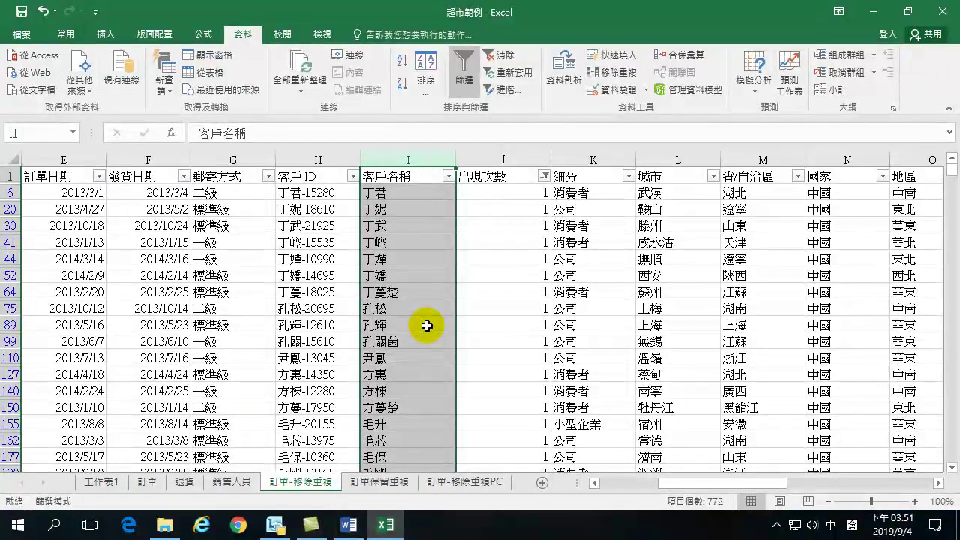
left_click(498, 182)
left_click(496, 193)
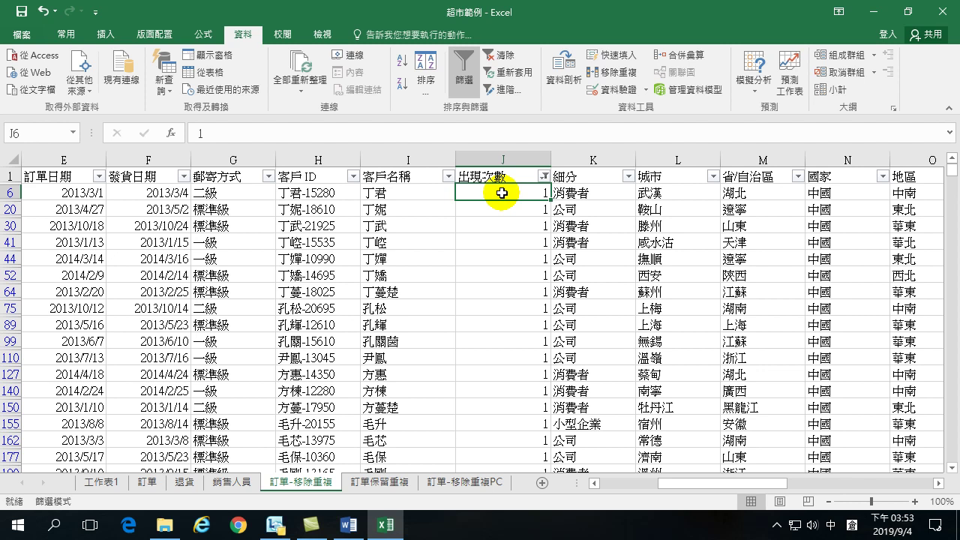
left_click(147, 483)
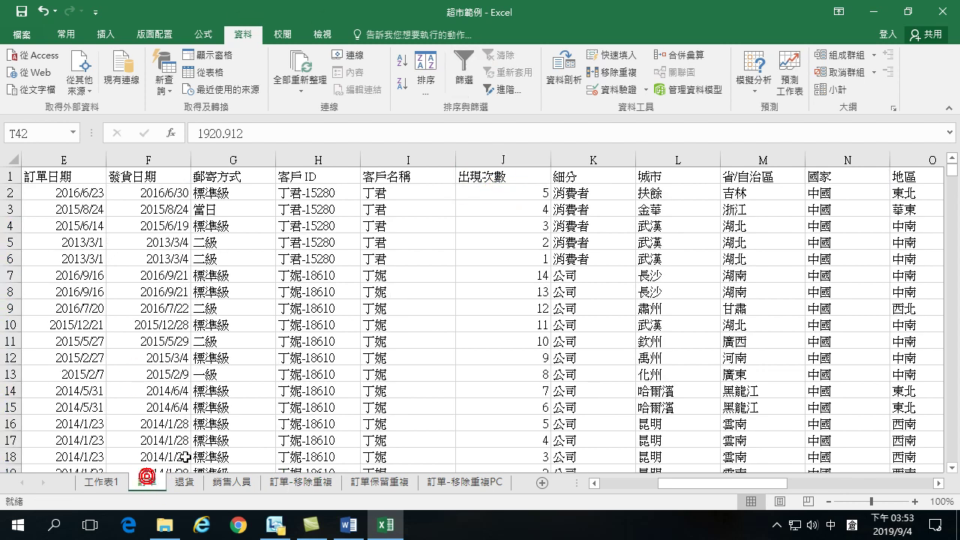
left_click(419, 245)
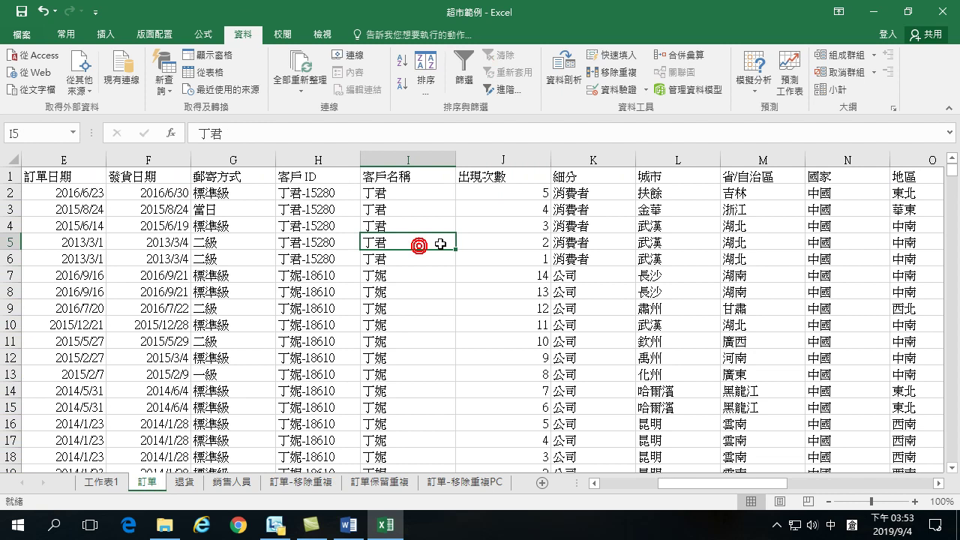
left_click(493, 195)
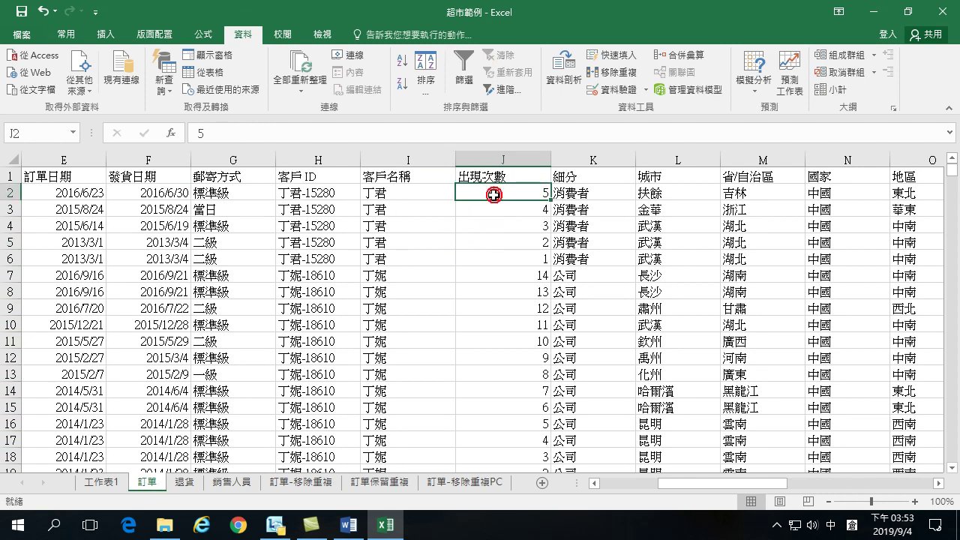
Step: Close the 超市範例 workbook without saving its changes and reopen it from the 範例 folder in File Explorer
left_click(944, 12)
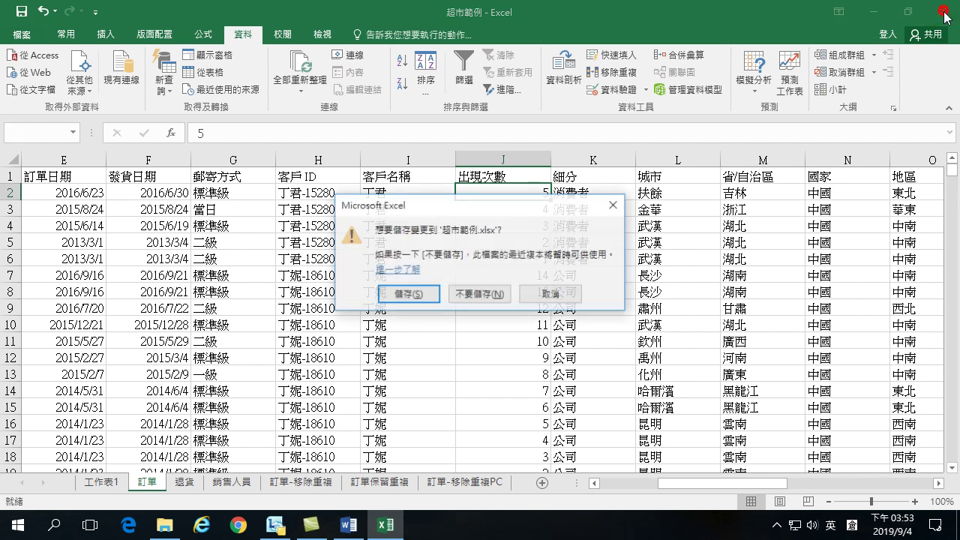
left_click(478, 296)
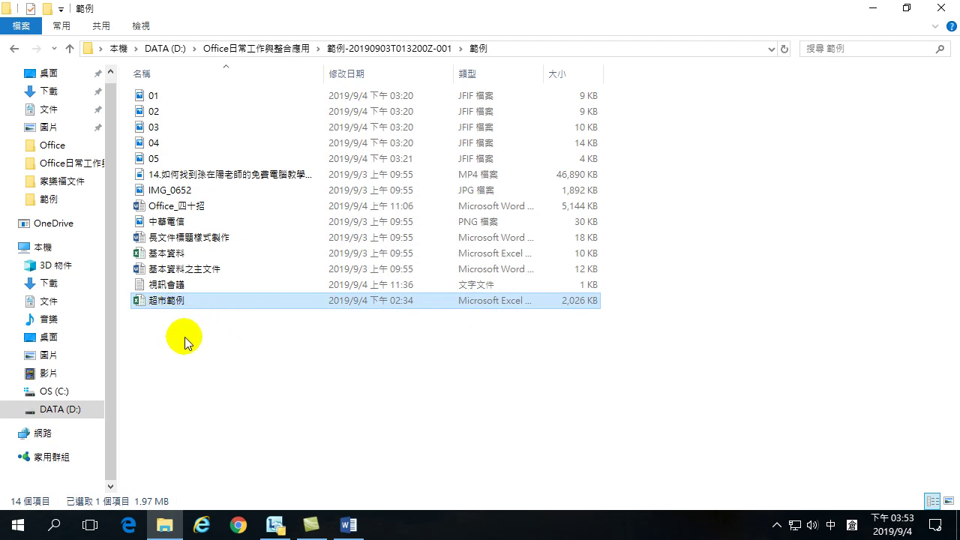
double_click(166, 303)
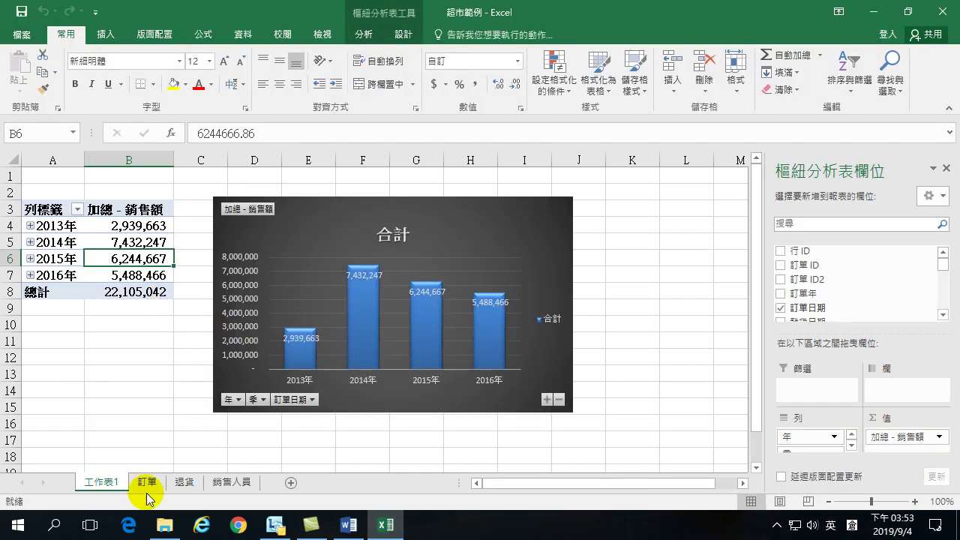
Step: Show the 訂單 sheet from its first column and examine the values in the 訂單年 column
left_click(147, 483)
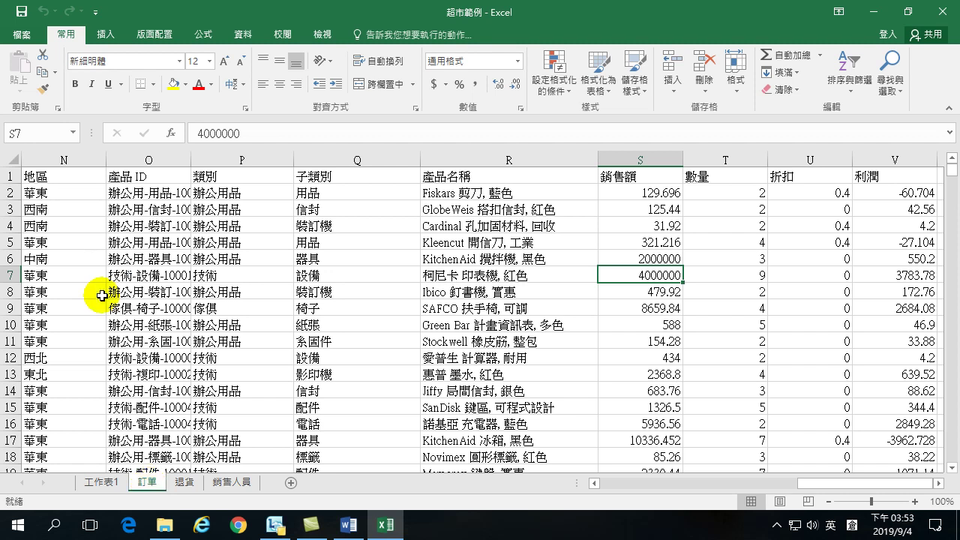
left_click_drag(818, 484, 619, 489)
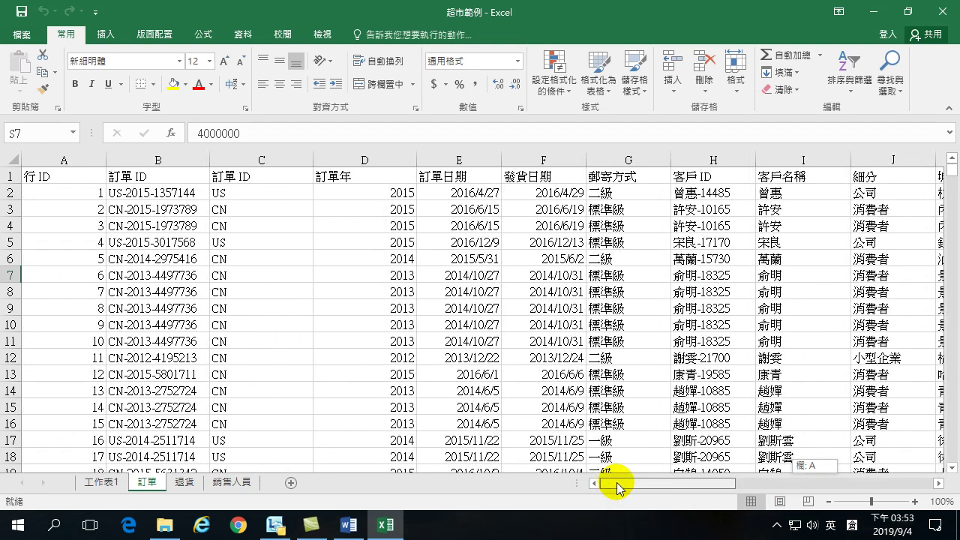
left_click_drag(618, 489, 610, 483)
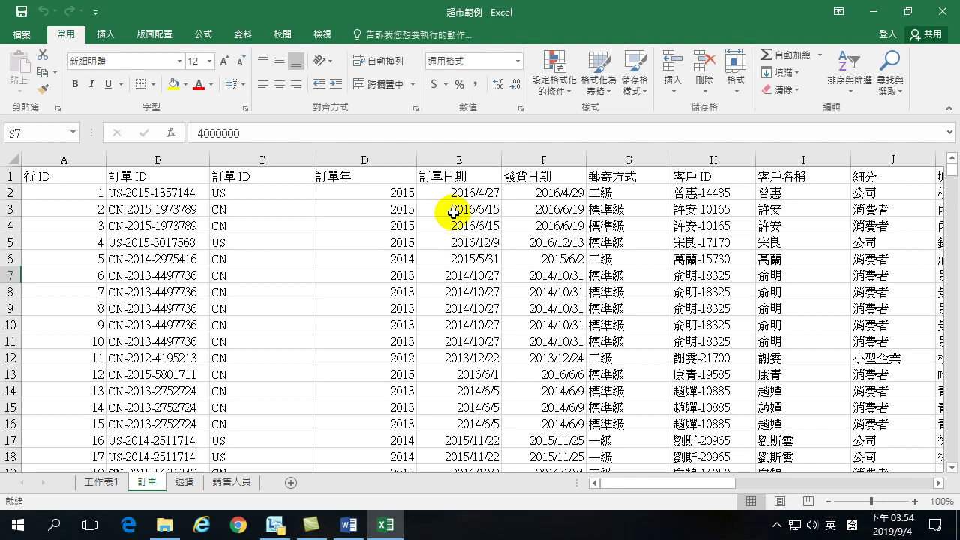
left_click(354, 188)
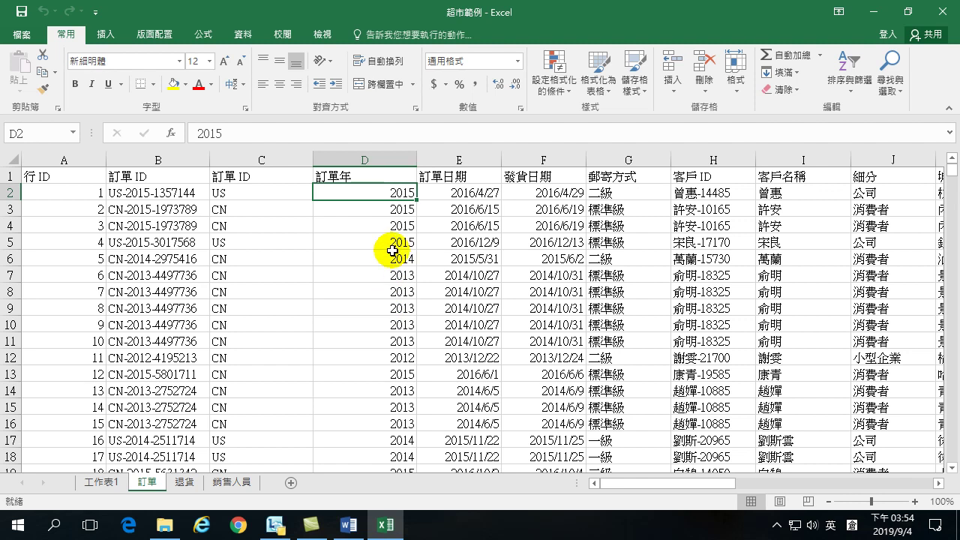
left_click_drag(375, 202, 372, 320)
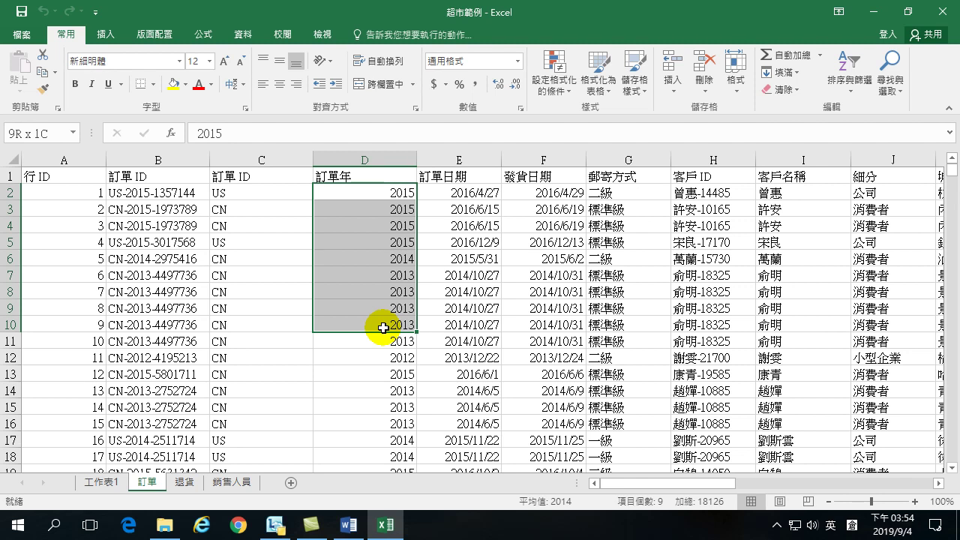
left_click_drag(383, 328, 382, 328)
left_click(375, 293)
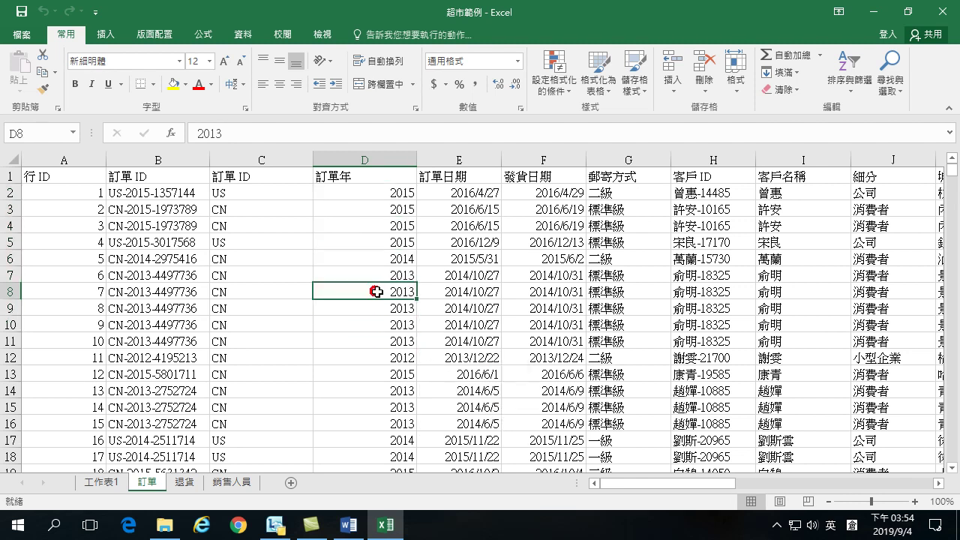
Step: Create a pivot table on a new worksheet from the 訂單 data range $A$1:$V$10001
left_click(383, 192)
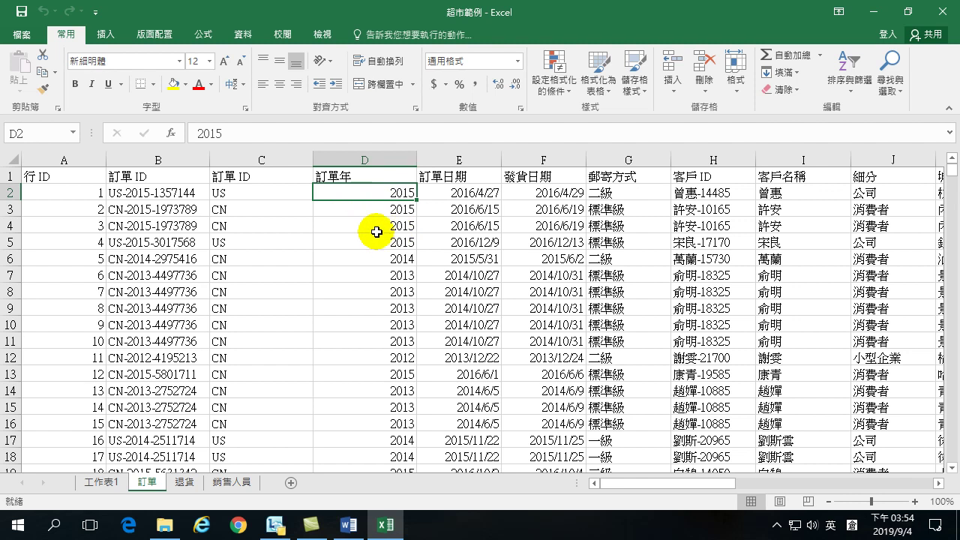
left_click(107, 35)
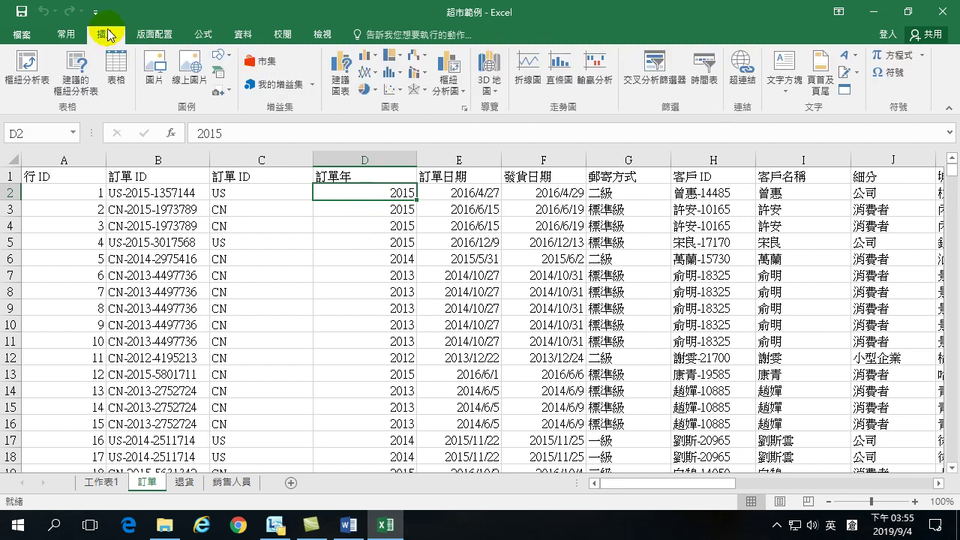
left_click(26, 64)
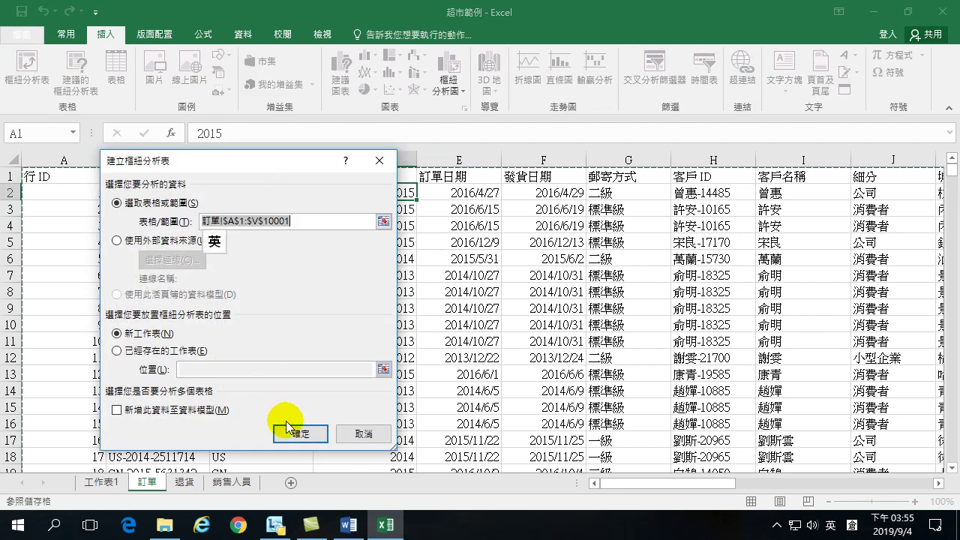
left_click(298, 427)
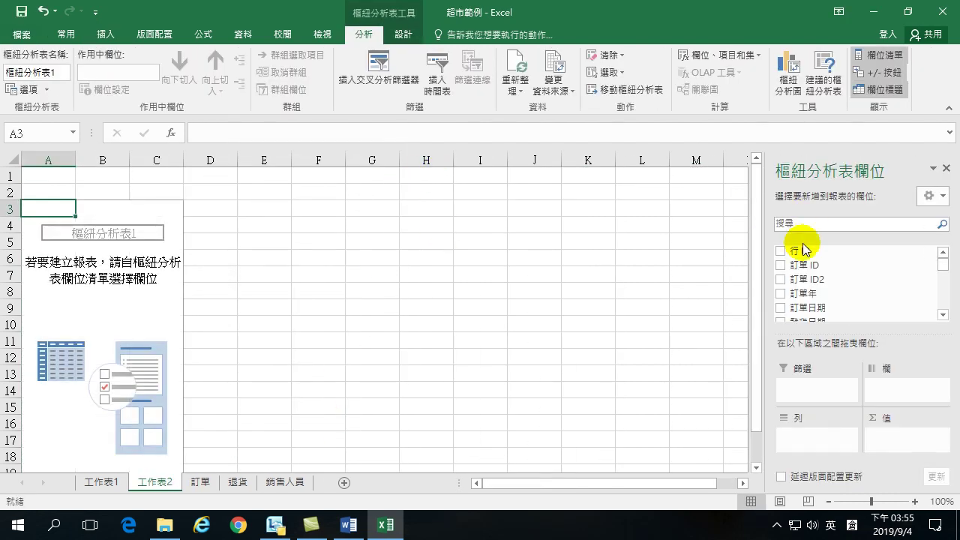
Step: Set 訂單年 as the pivot table's row field and summarise 銷售額 by sum in the values area
left_click(781, 294)
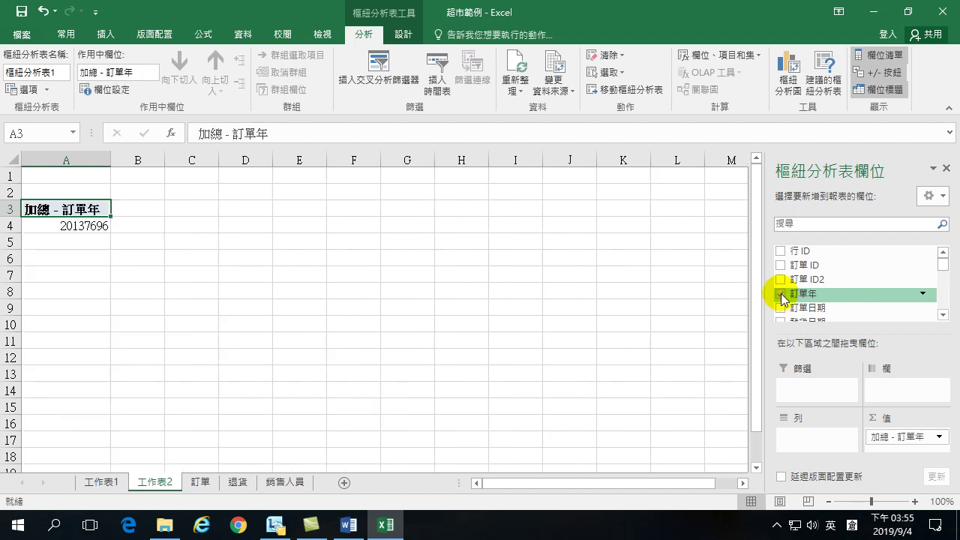
left_click_drag(900, 440, 817, 444)
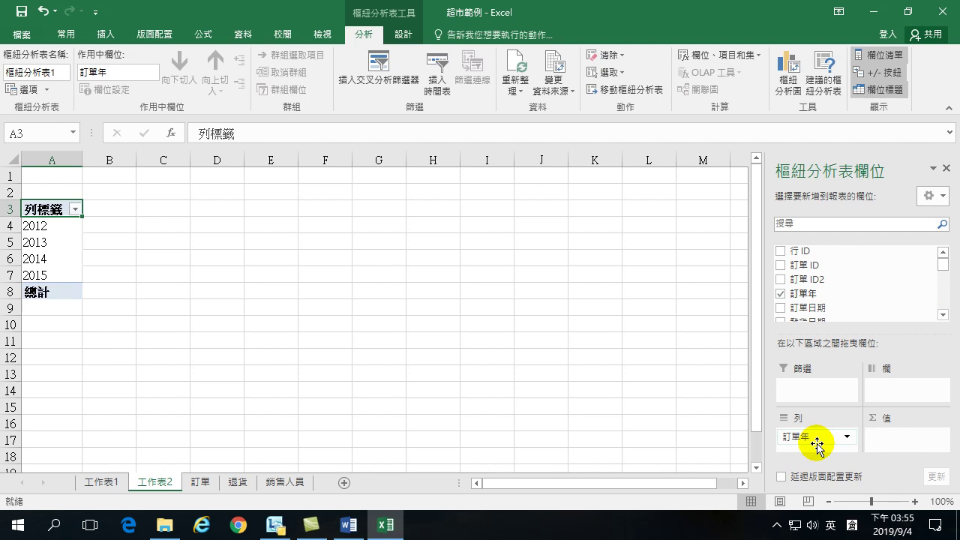
left_click_drag(946, 316, 946, 317)
mouse_move(807, 303)
left_mouse_down()
mouse_move(850, 315)
mouse_move(886, 439)
mouse_move(900, 444)
left_mouse_up()
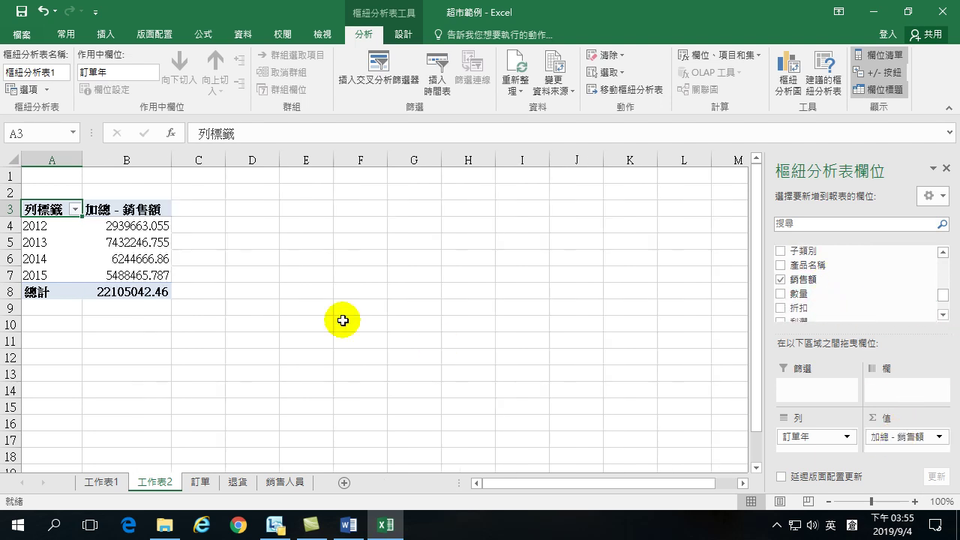
mouse_move(110, 264)
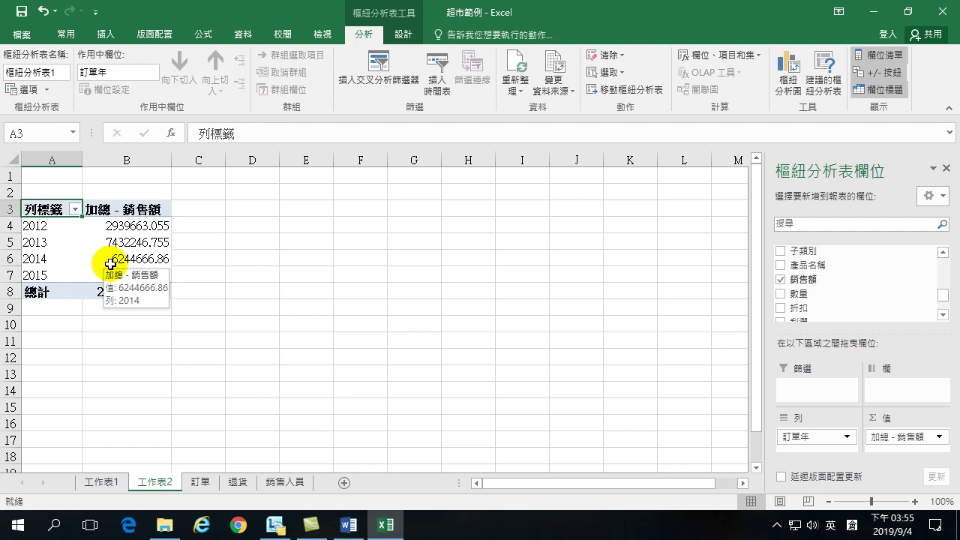
Step: Delete the pivot table worksheet 工作表2 permanently
right_click(161, 486)
left_click(196, 326)
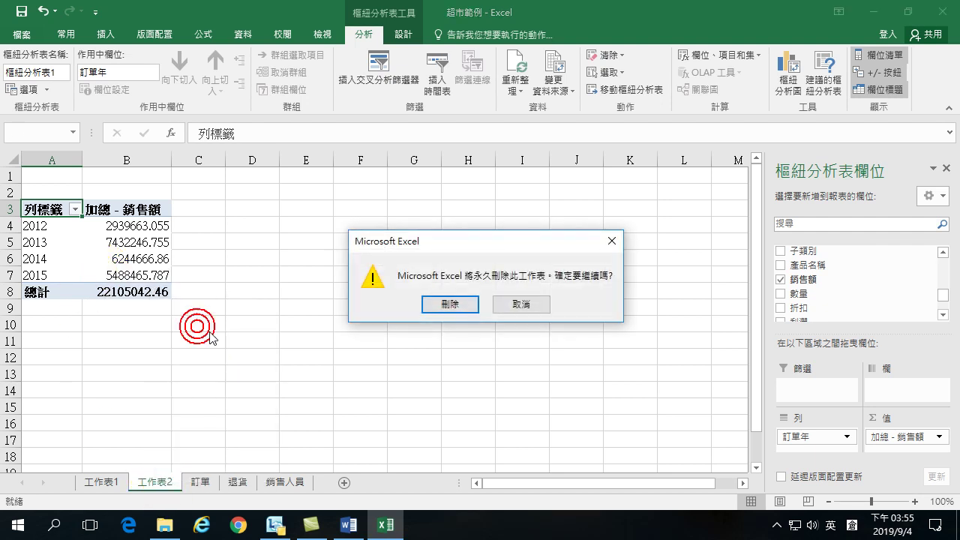
left_click(440, 303)
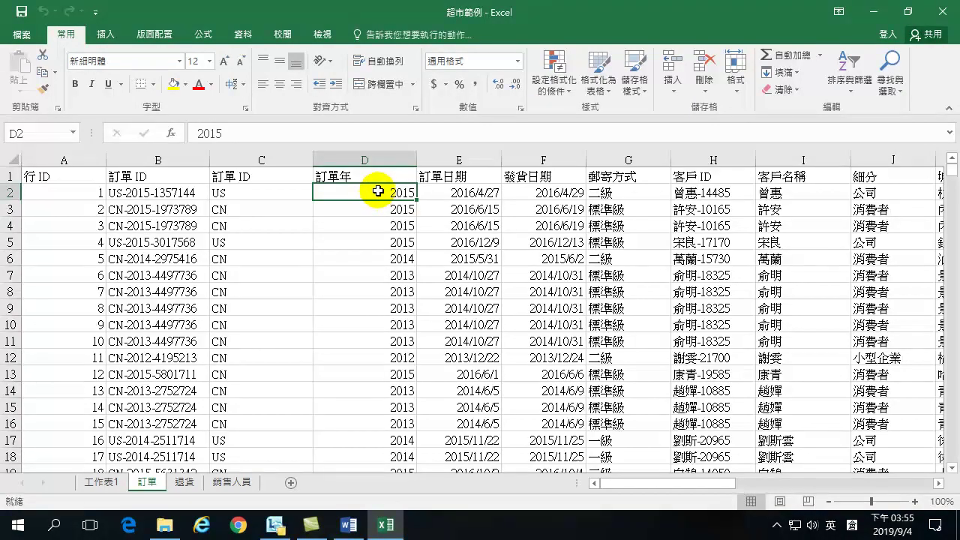
Step: Start a data consolidation (合併彙算) with empty cell AA1 on the 訂單 sheet as the output location
left_click_drag(678, 481, 936, 486)
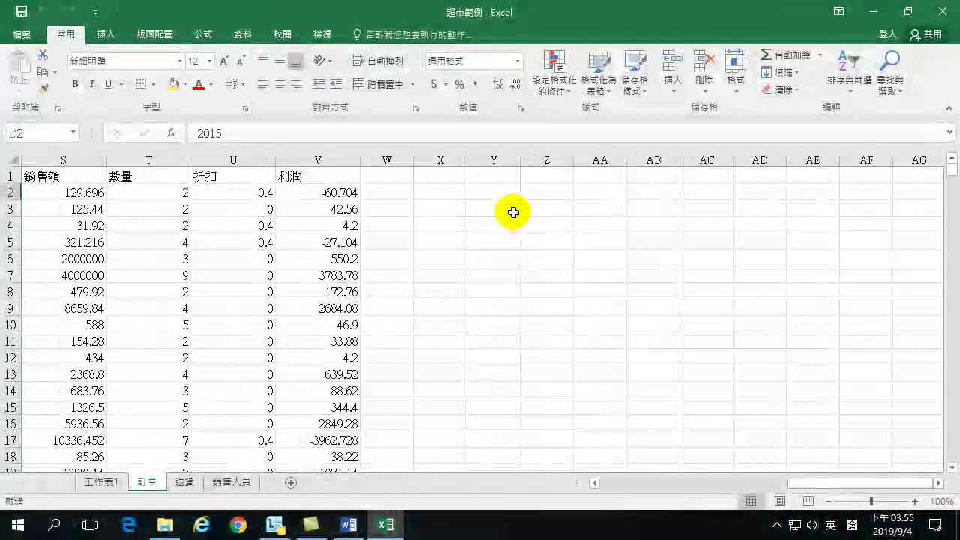
left_click(502, 178)
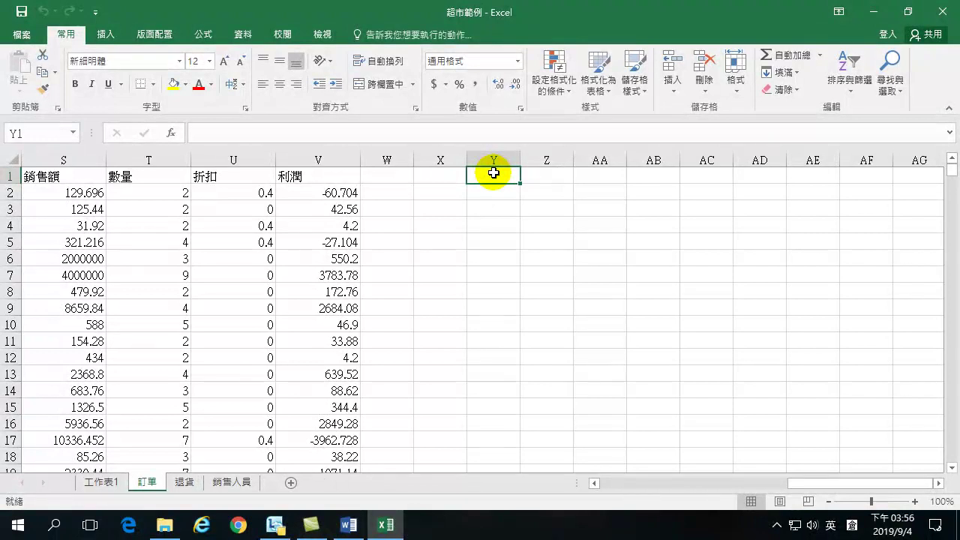
left_click(551, 174)
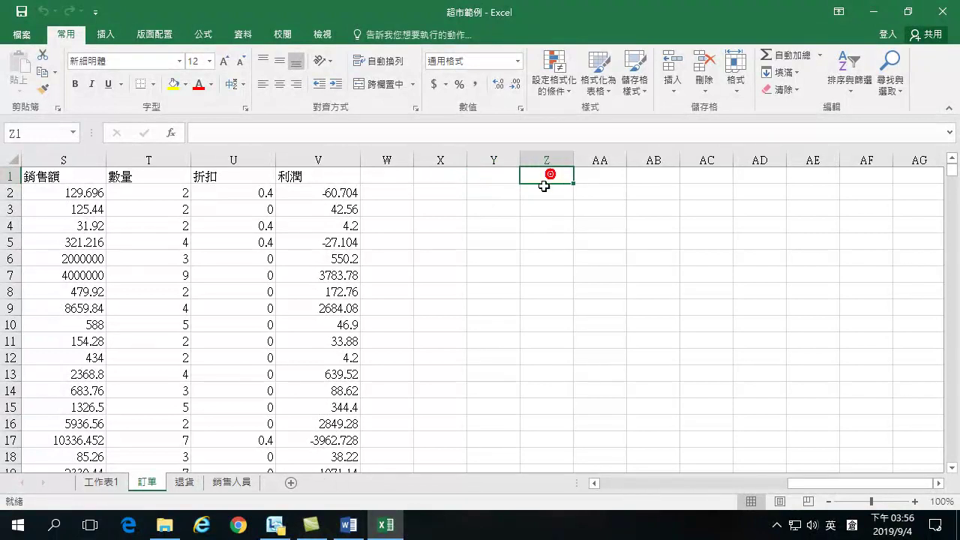
left_click(590, 179)
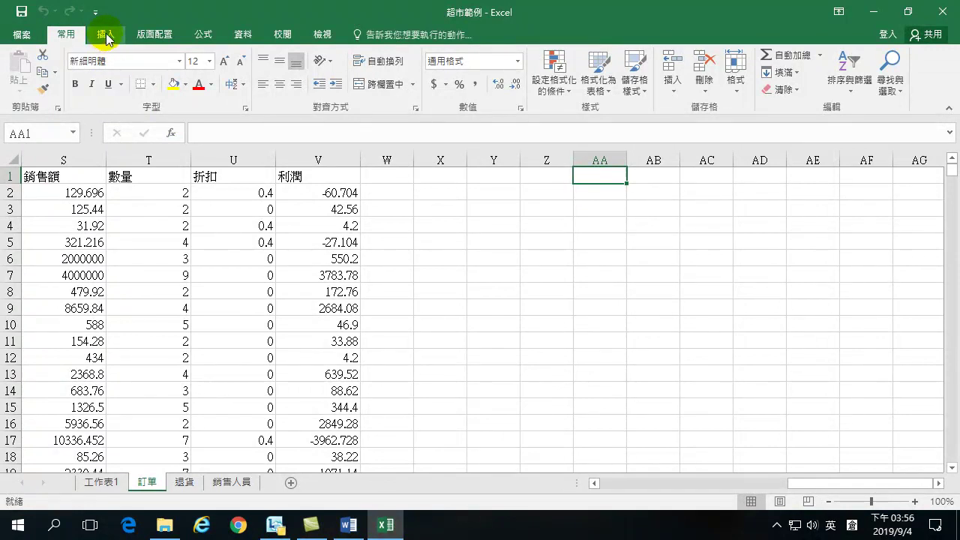
left_click(243, 34)
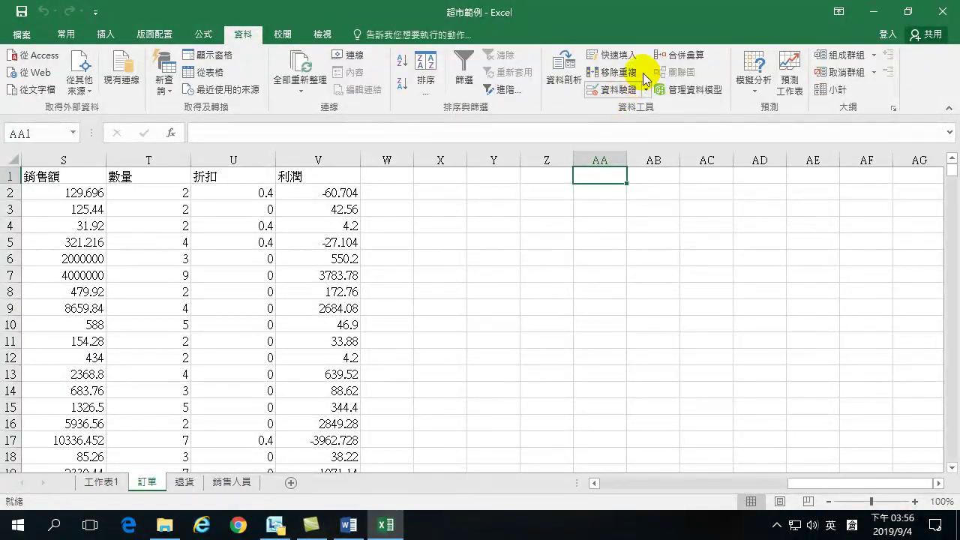
left_click(689, 56)
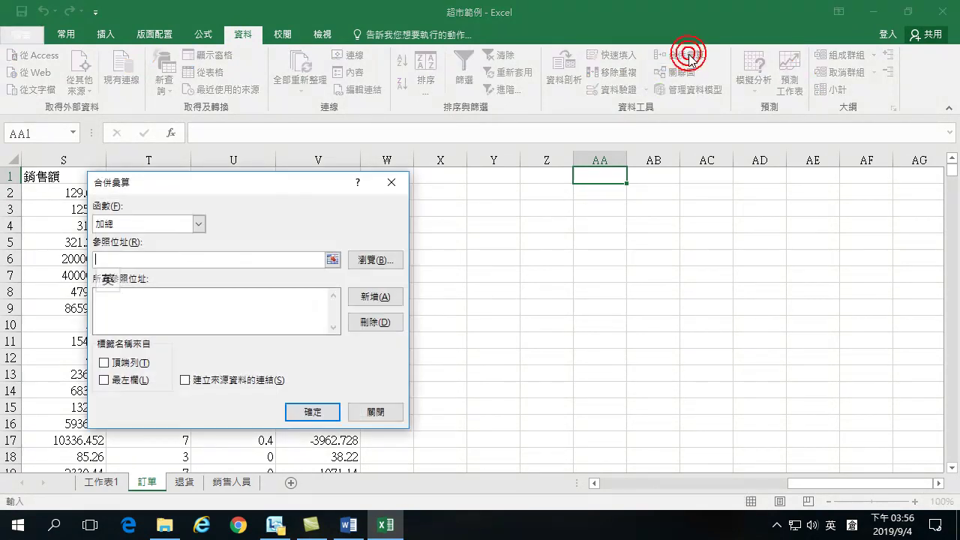
Step: Consolidate the 訂單 range $D$1:$S$10001 with the 加總 function, taking labels from the leftmost column (最左欄)
left_click_drag(247, 188, 618, 214)
left_click_drag(812, 492, 628, 514)
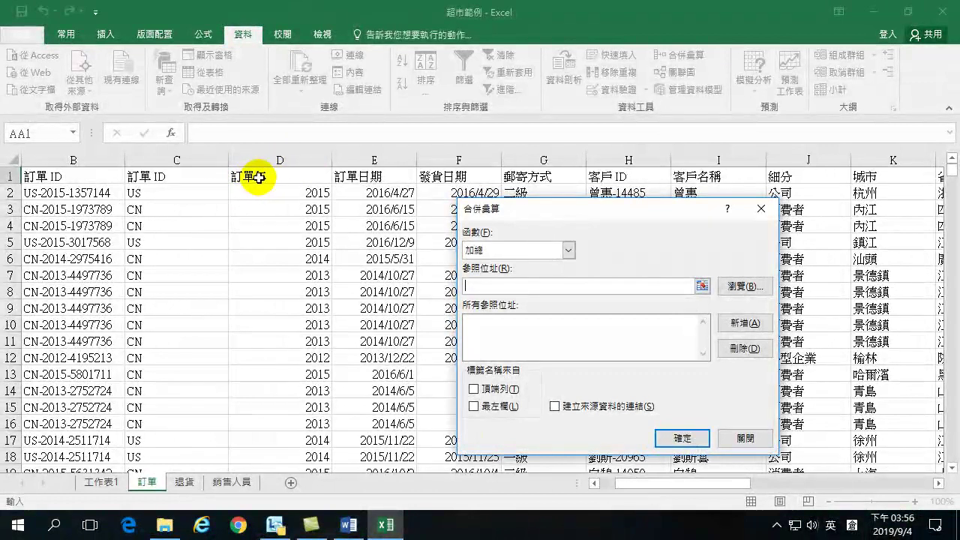
left_click_drag(254, 176, 890, 331)
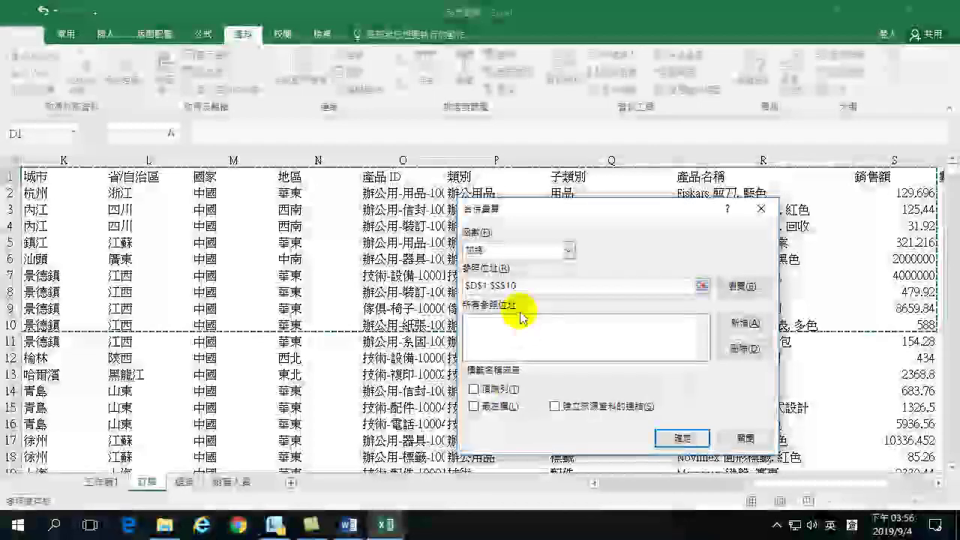
left_click(520, 286)
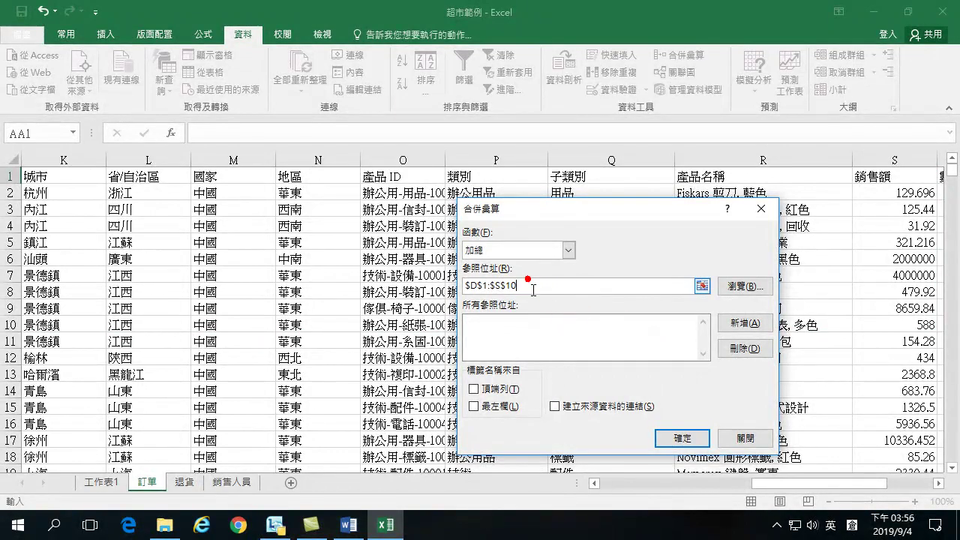
type("001")
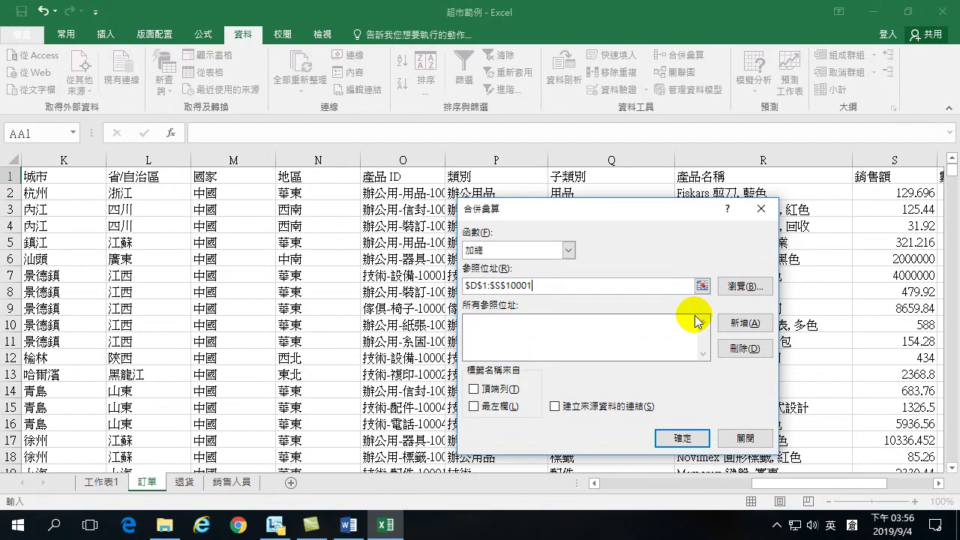
left_click(751, 324)
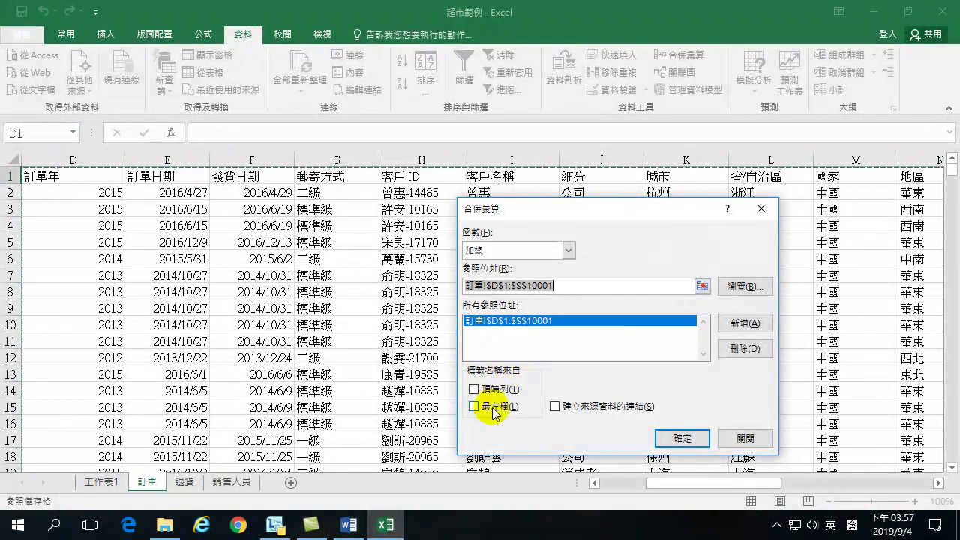
left_click(474, 407)
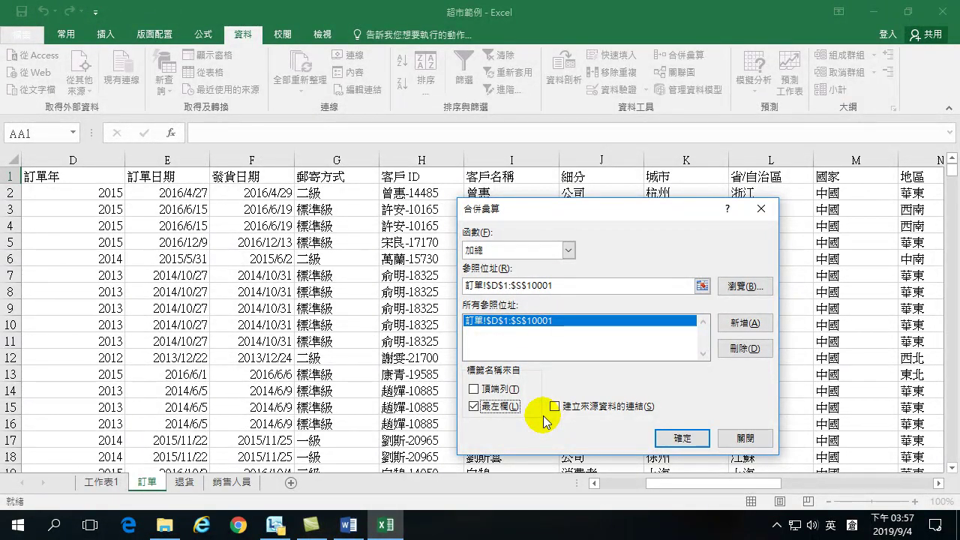
left_click(679, 441)
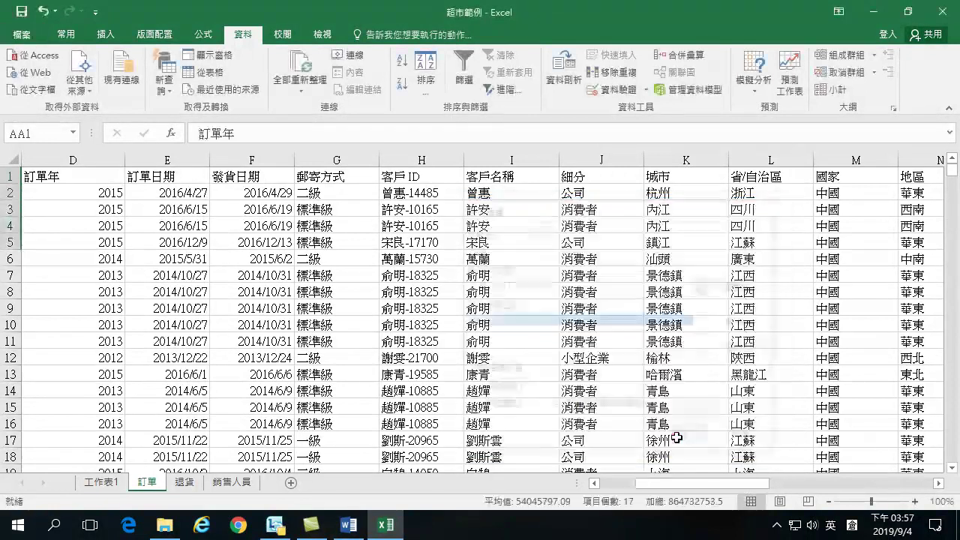
Step: Examine the consolidated results, matching each 訂單年 in column AA with its sales total in column AP
left_click_drag(692, 486, 873, 483)
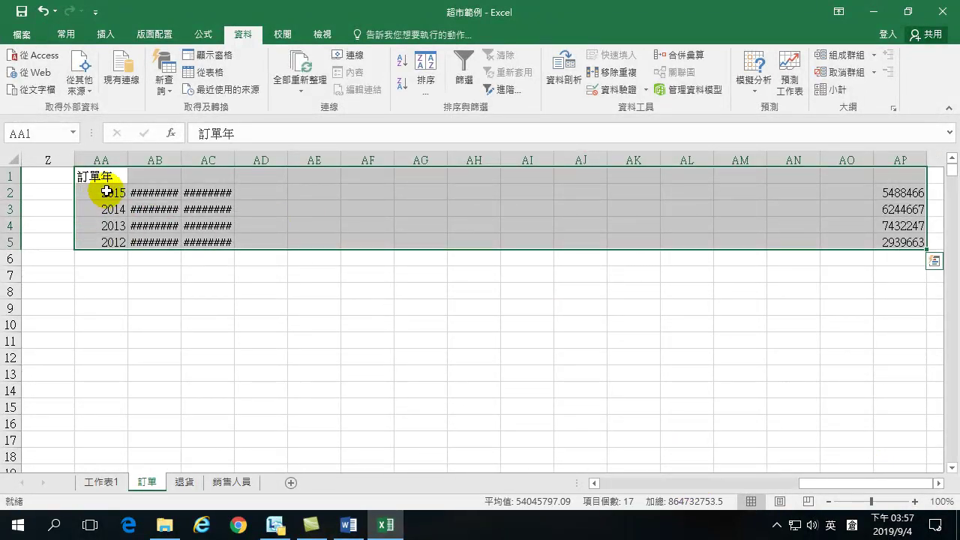
left_click(891, 193)
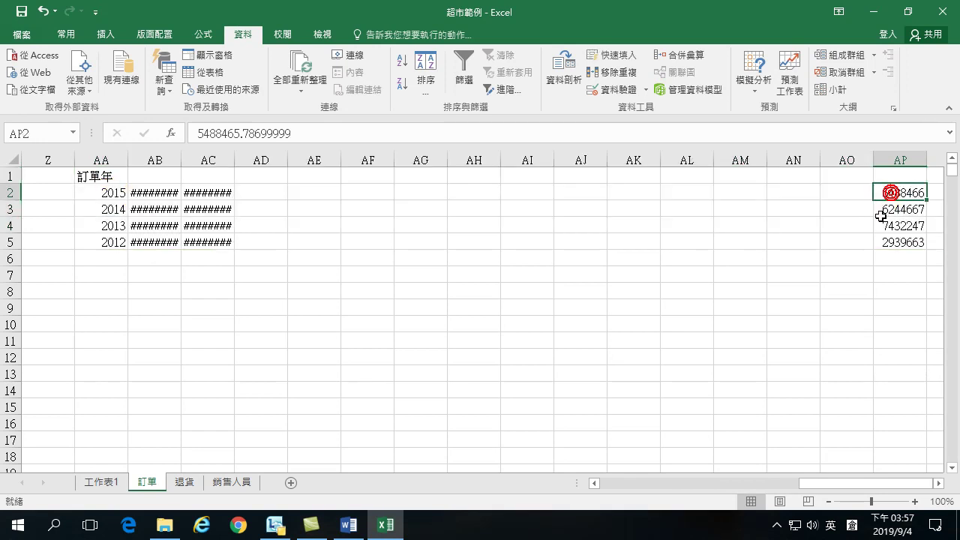
left_click(112, 209)
left_click(894, 209)
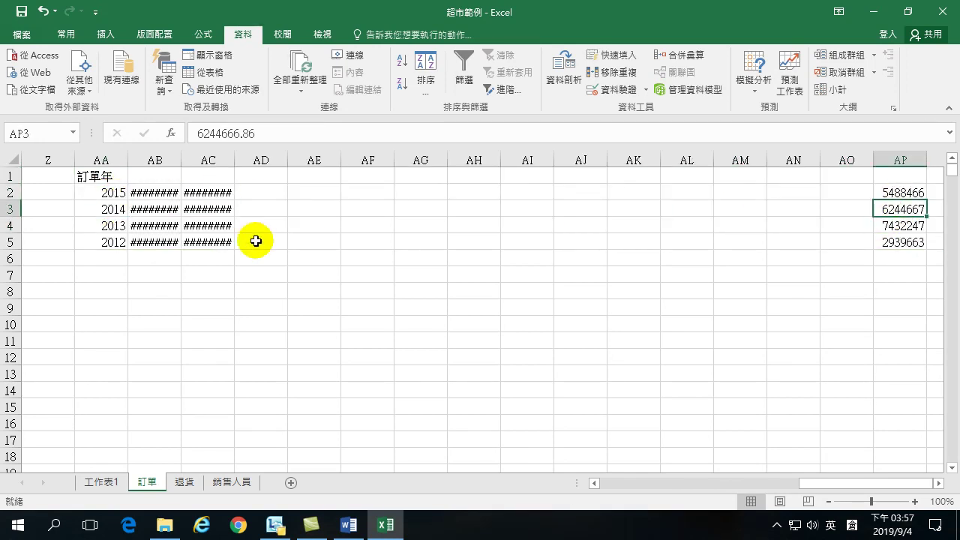
left_click(104, 227)
left_click(899, 225)
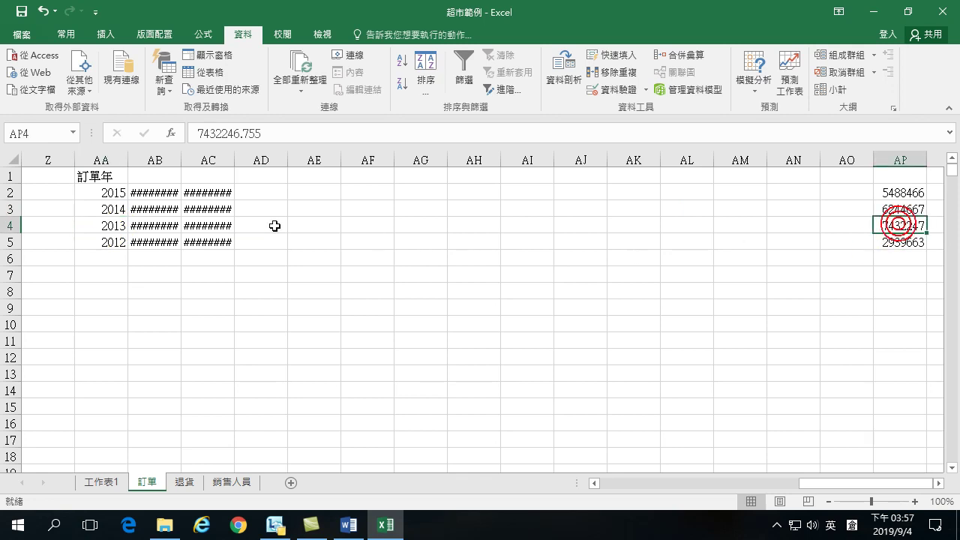
left_click(112, 243)
left_click(899, 242)
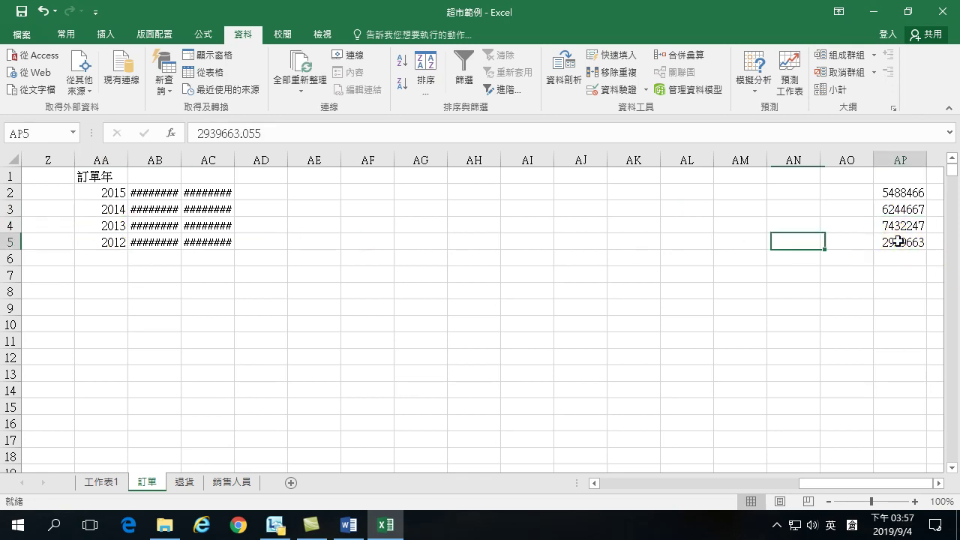
Step: Compare the sum of the consolidated totals in AP2:AP5 with the sum of the 銷售額 column S
left_click(899, 192)
left_click_drag(899, 192, 898, 243)
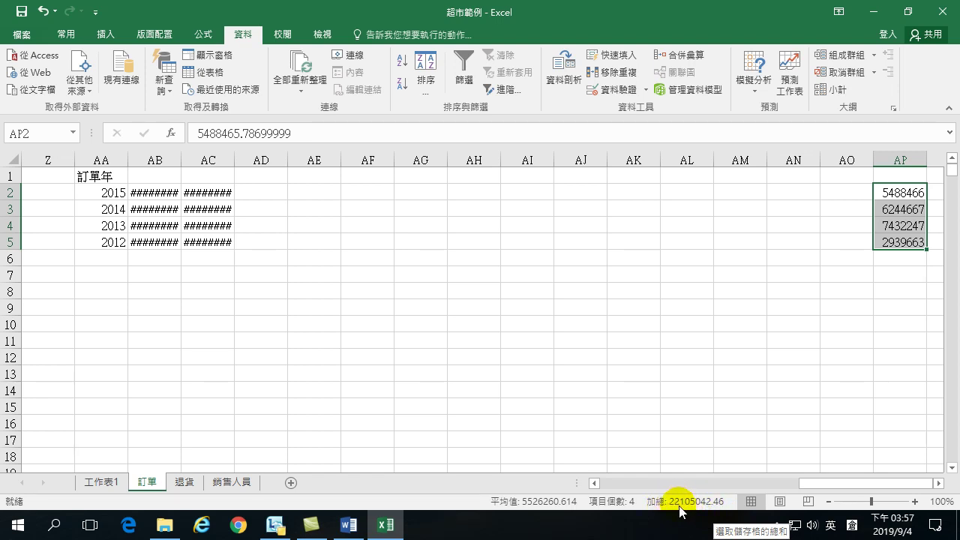
left_click_drag(829, 484, 742, 488)
left_click(548, 157)
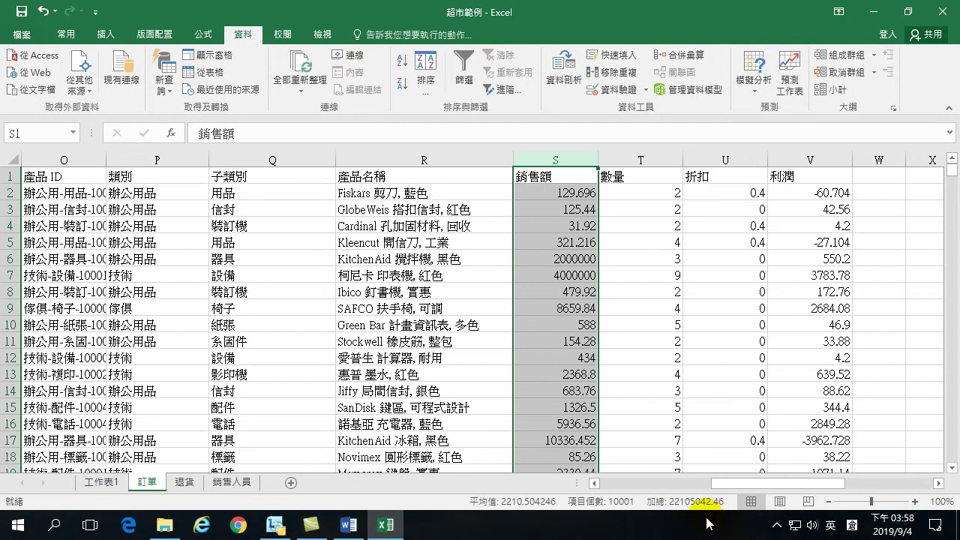
Step: Enter the first sample person's name in AA12 and the score 90 in AB12, below the consolidated results
left_click_drag(789, 483, 872, 478)
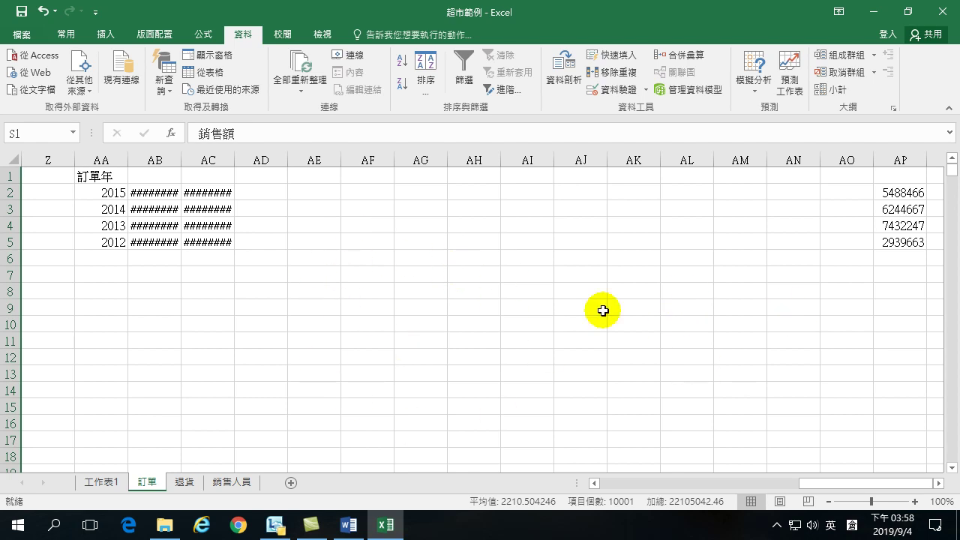
left_click(214, 359)
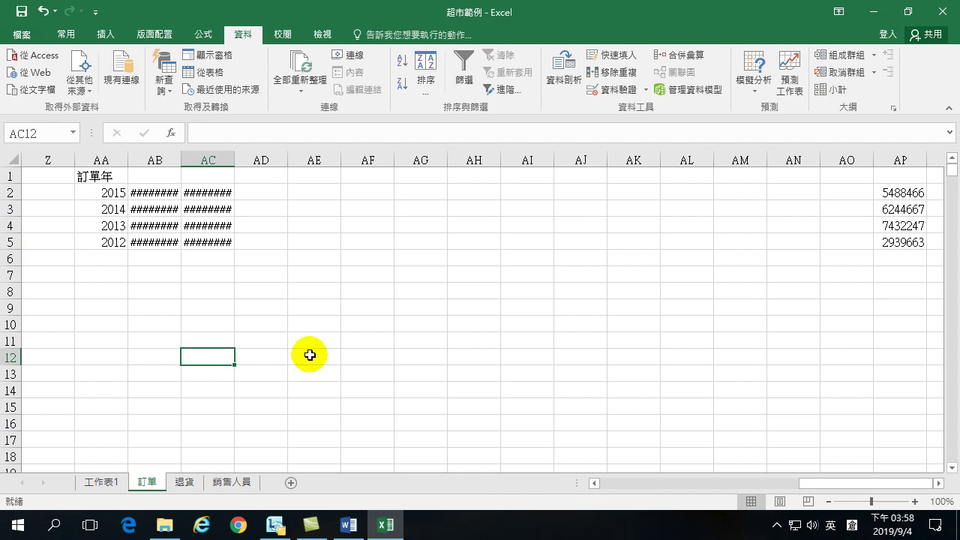
key("Left")
key("Left")
key("Left")
key("Right")
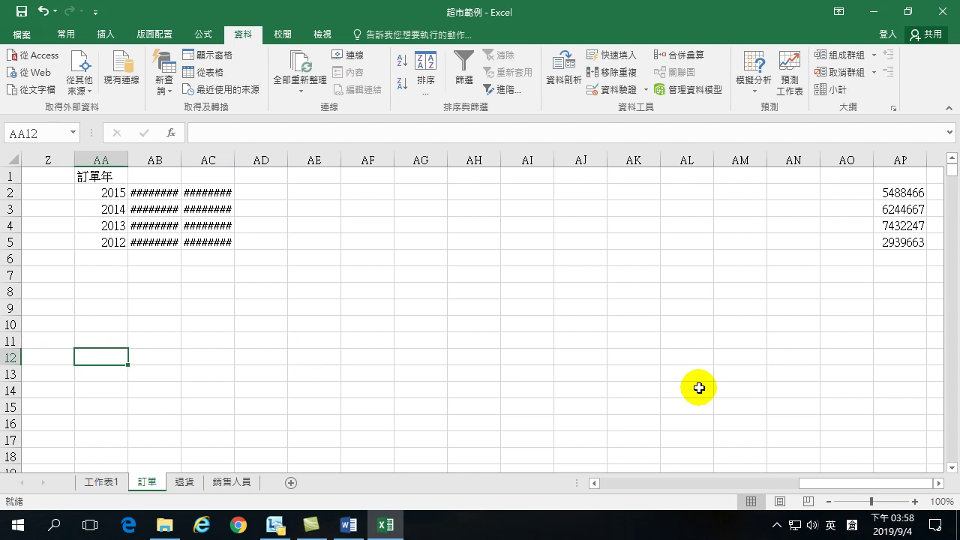
type("mg")
type("王小明")
key("Return")
key("Return")
key("Up")
key("Right")
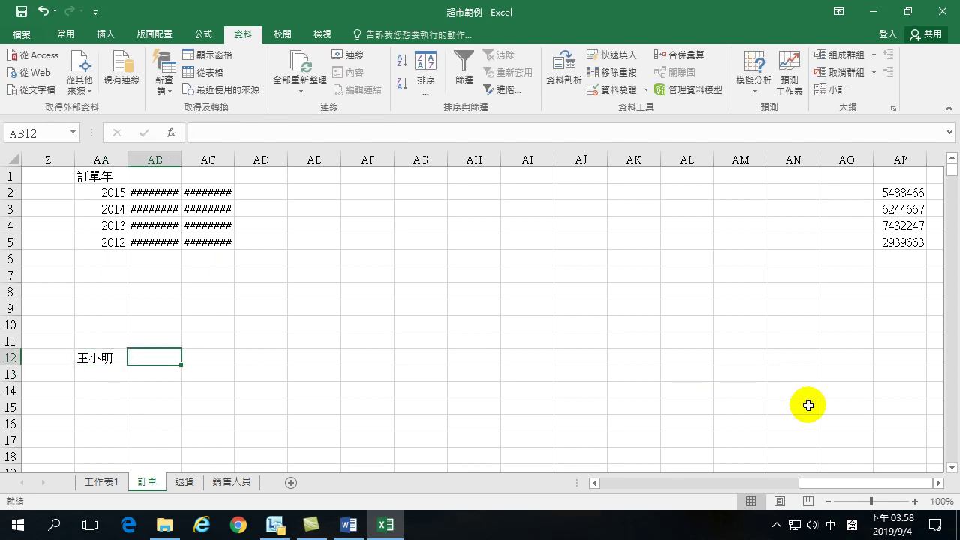
type("90")
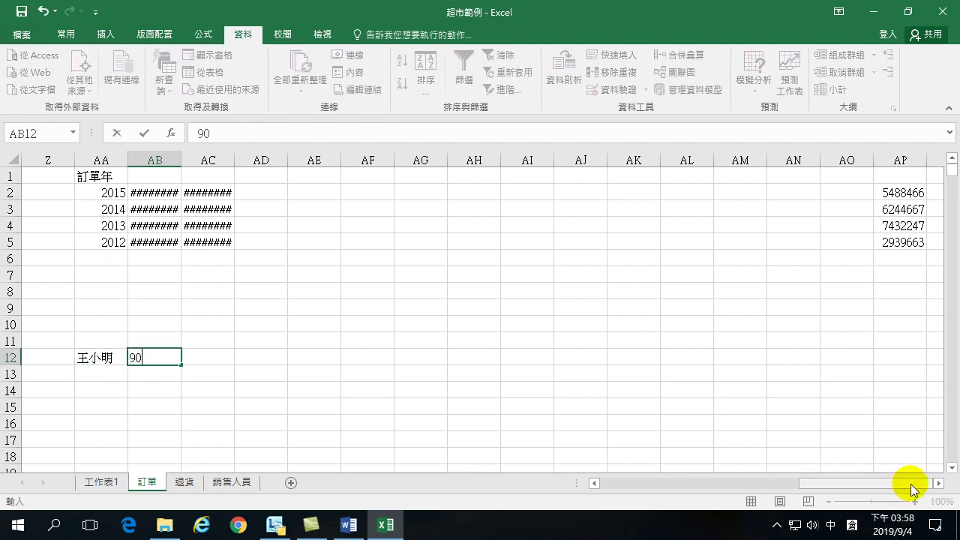
key("Return")
Step: Add a second sample person's name in AA13 with the score 70 in AB13
key("Left")
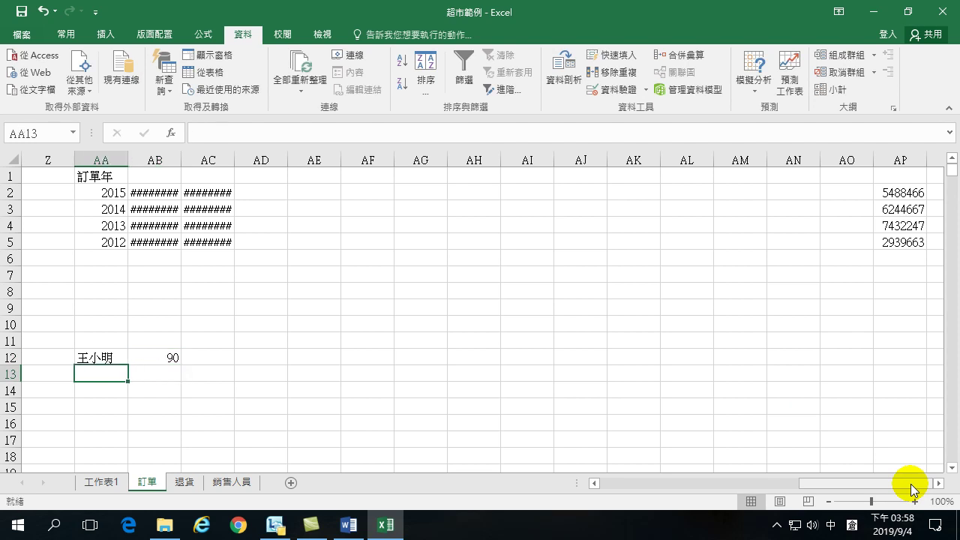
type("王小美")
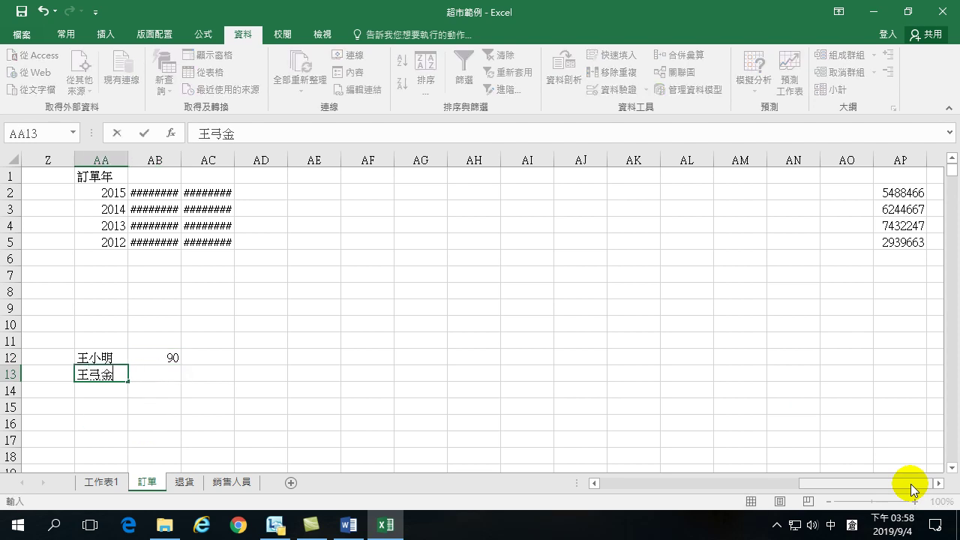
key("Return")
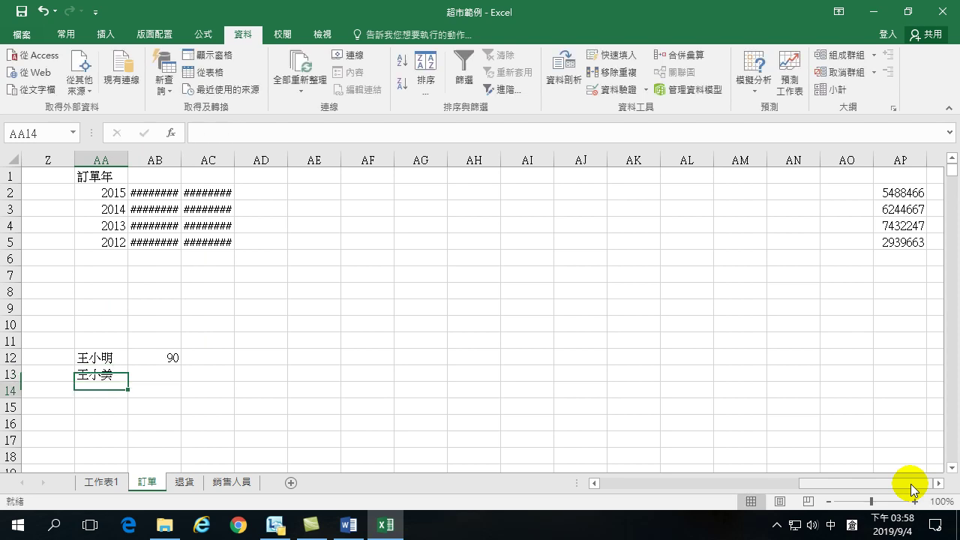
key("Up")
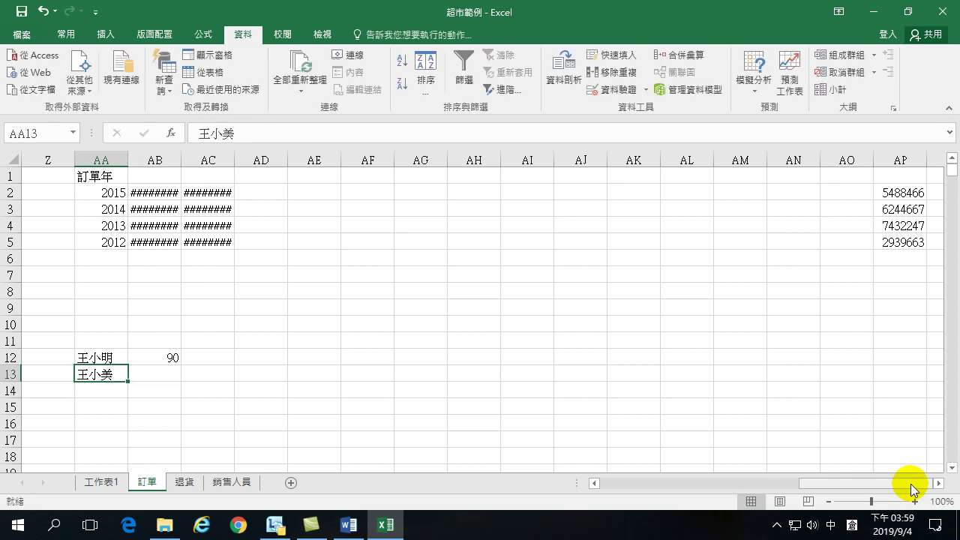
key("Right")
type("70")
key("Return")
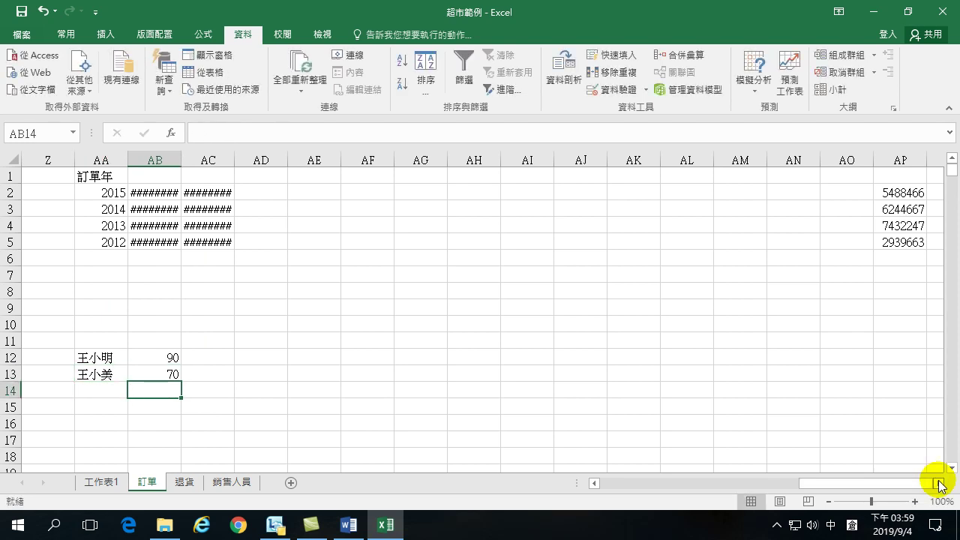
Step: Add a third sample person's name in AA14 with the score 60 in AB14
key("Left")
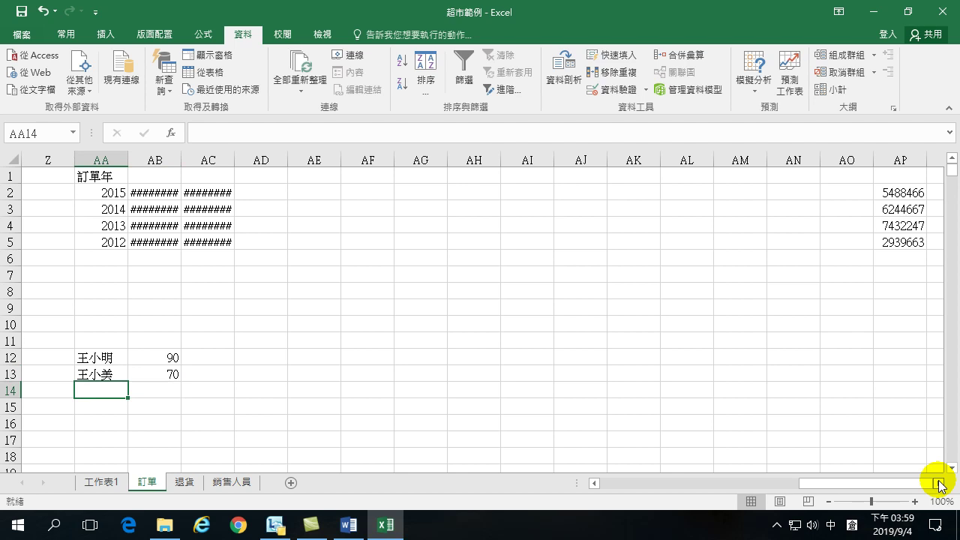
type("ㄧ")
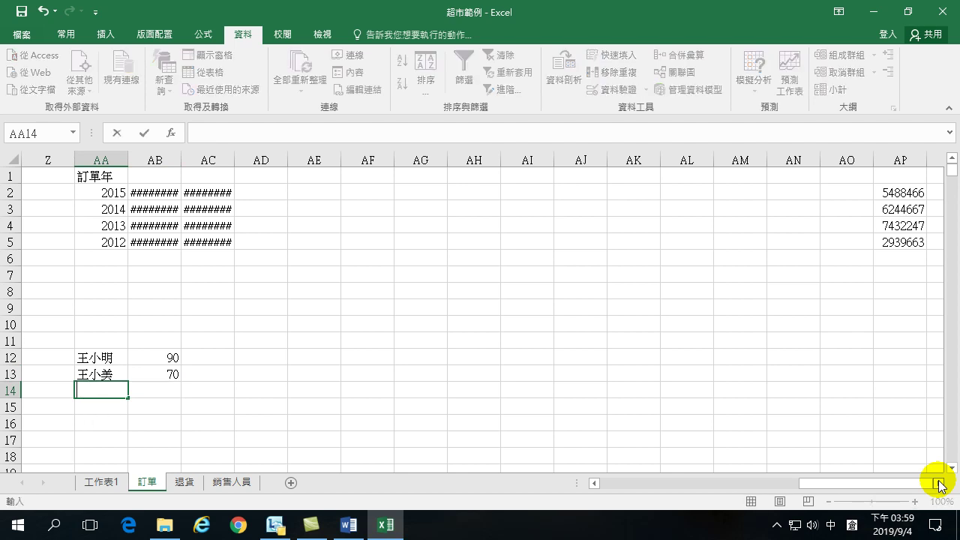
type("李小山")
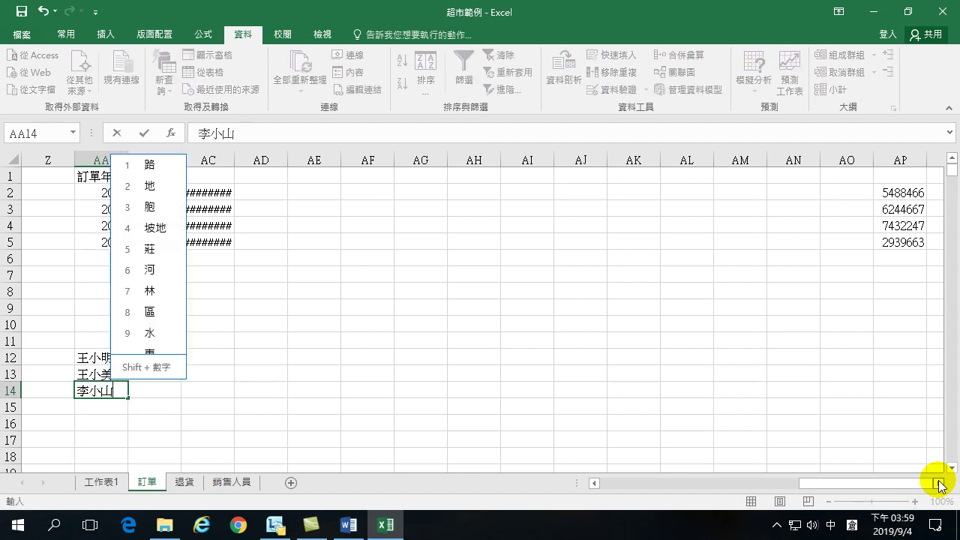
key("Return")
key("Up")
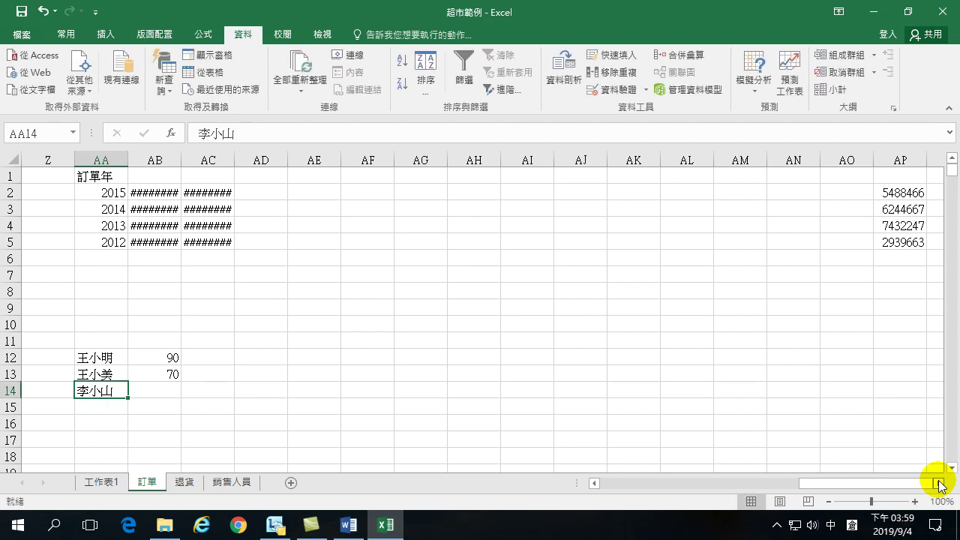
key("Right")
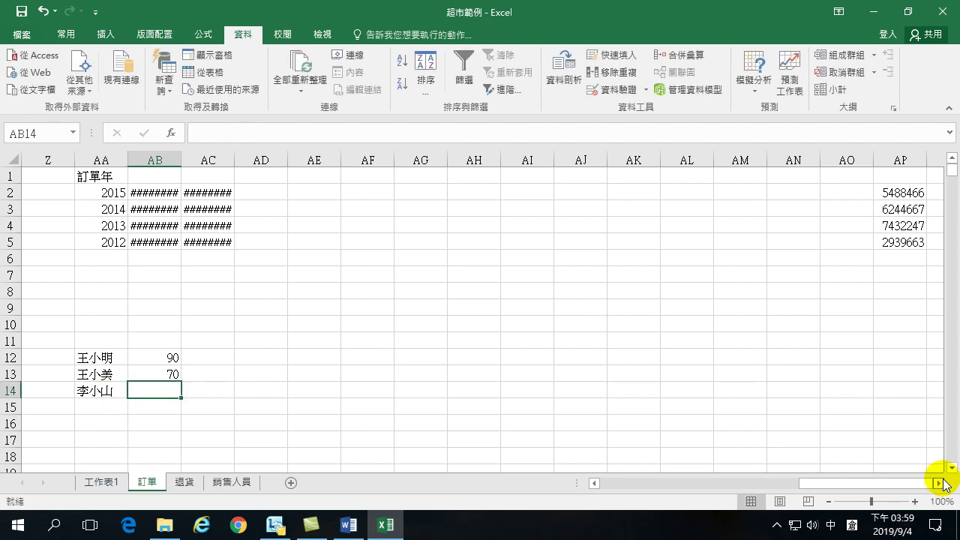
type("60")
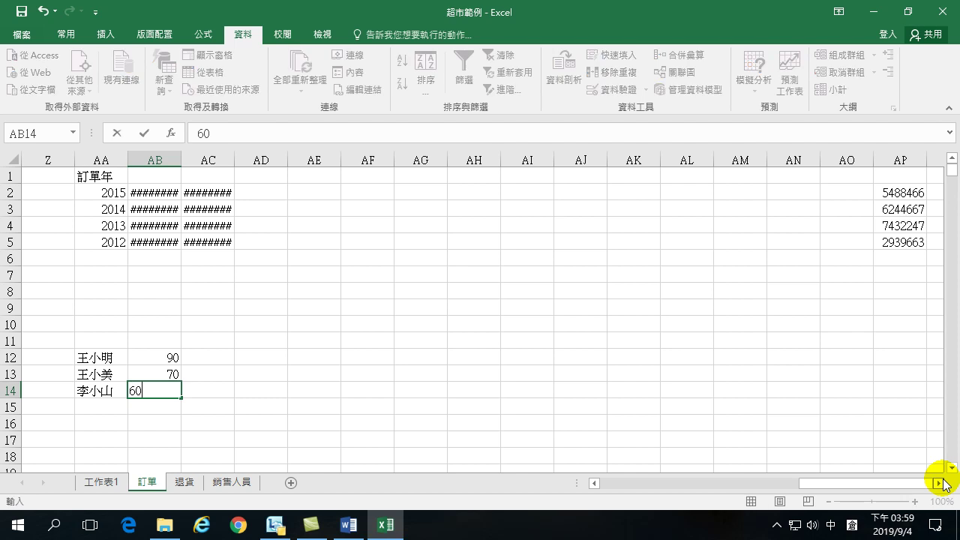
key("Return")
Step: Copy the sample table AA12:AB14 to a second table starting at AD12
left_click_drag(96, 358, 173, 391)
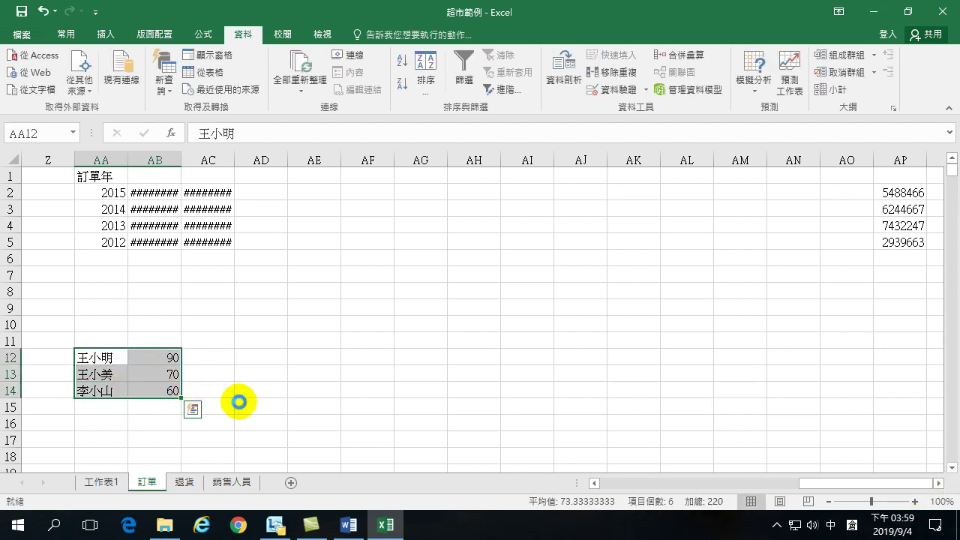
key("ctrl+c")
left_click(300, 355)
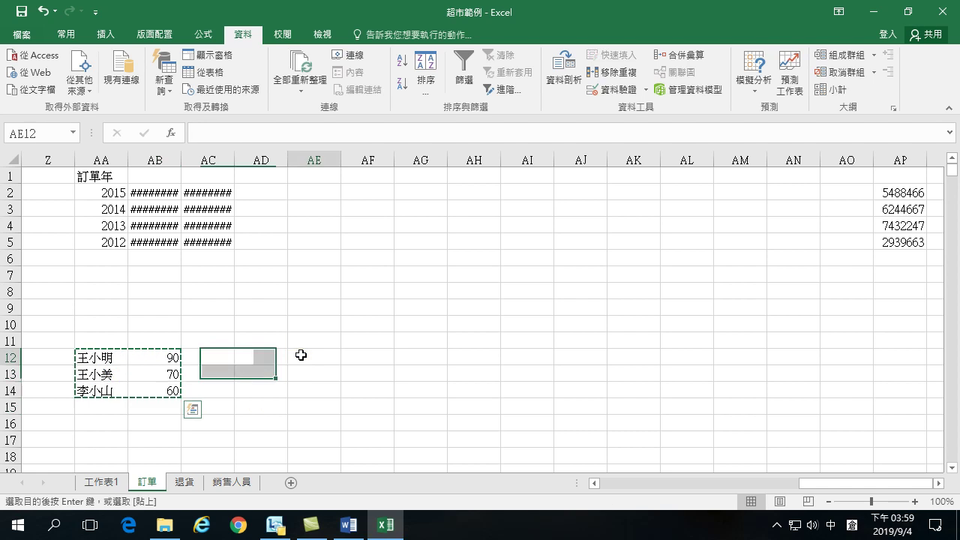
left_click(258, 353)
key("ctrl+v")
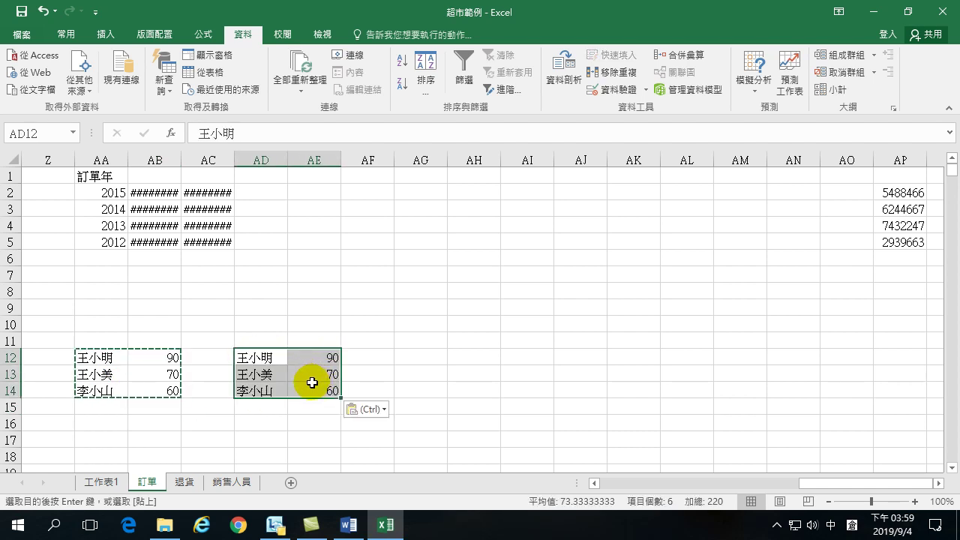
Step: Change the second table's first score in AE12 to 80 and clear its third row, AD14:AE14
left_click(326, 358)
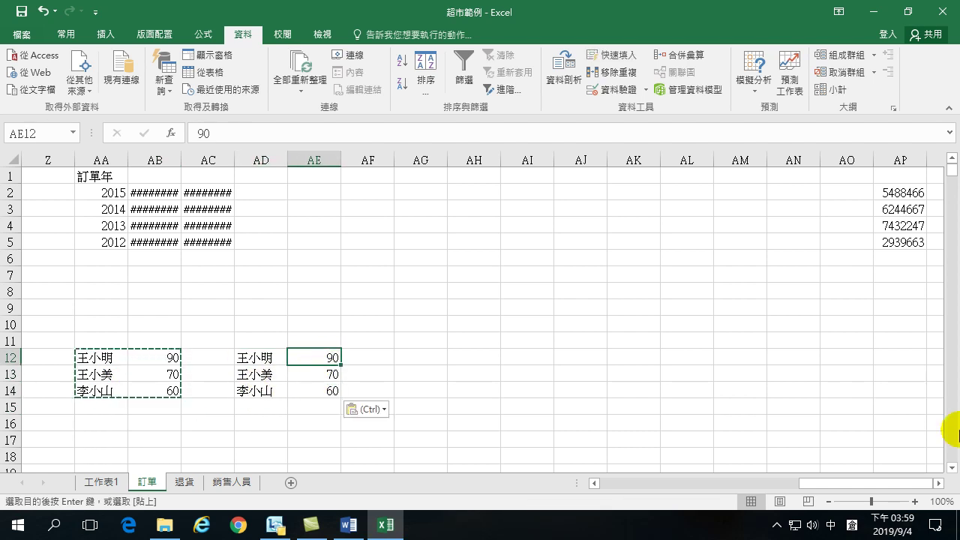
type("80")
key("Return")
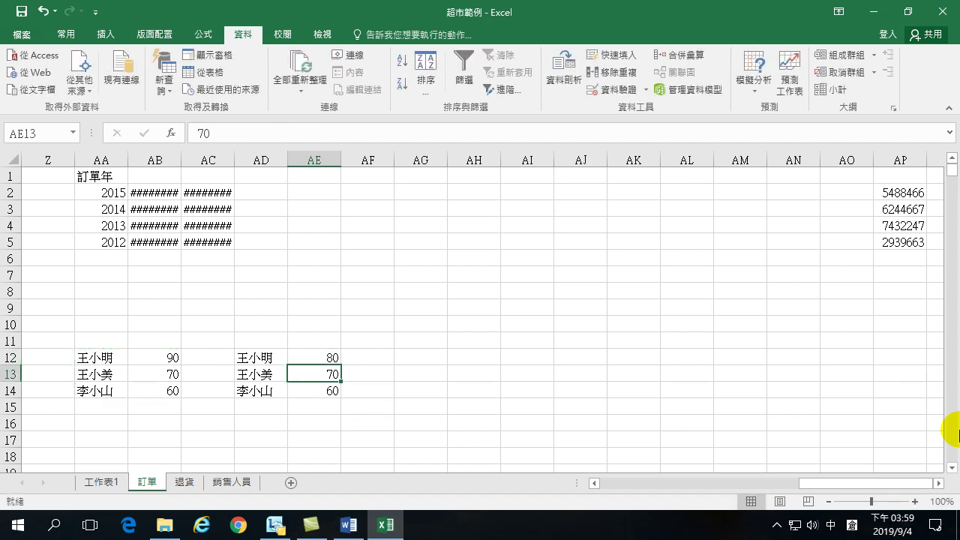
left_click_drag(259, 390, 328, 389)
key("Delete")
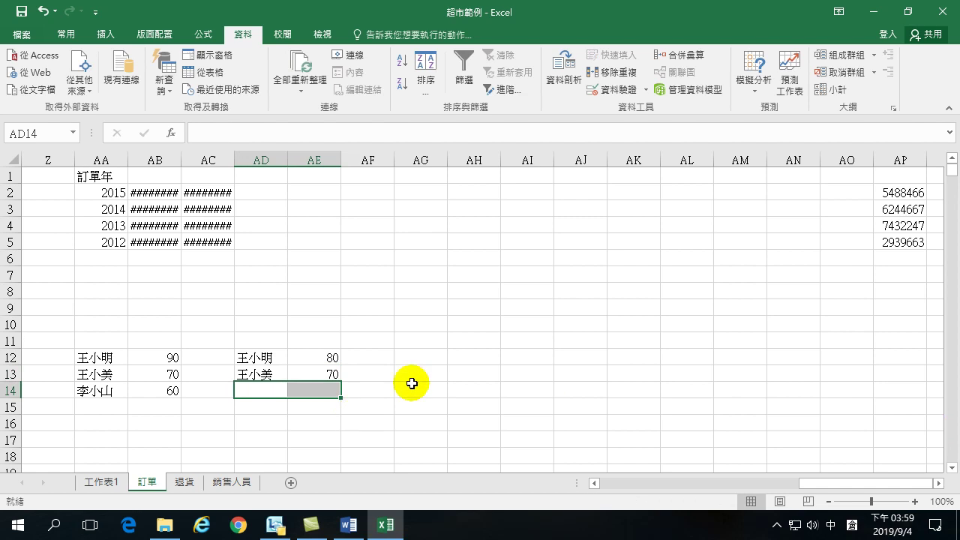
Step: Copy the two-row table AD12:AE13 to a third table starting at AG12
left_click_drag(251, 358, 322, 373)
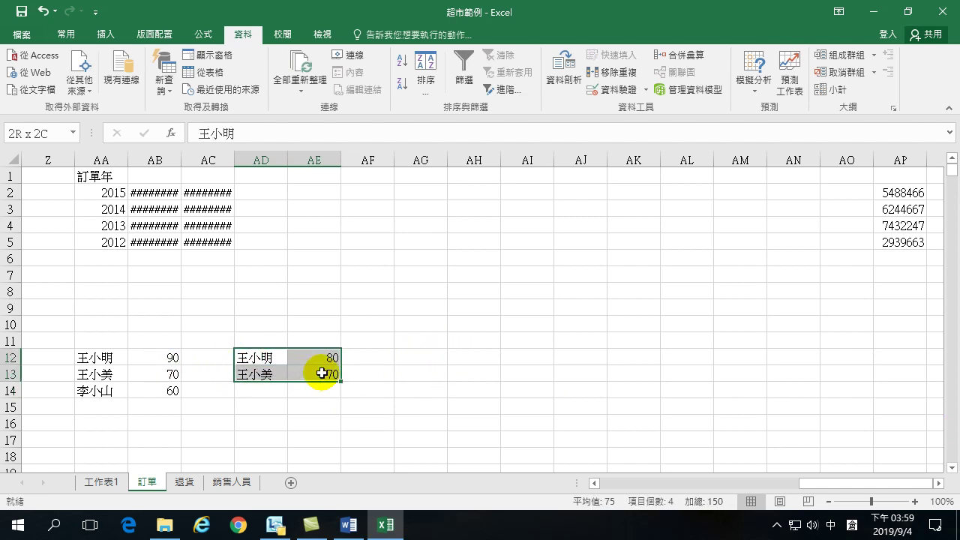
key("ctrl+c")
left_click_drag(429, 351, 463, 360)
key("ctrl+v")
left_click(428, 358)
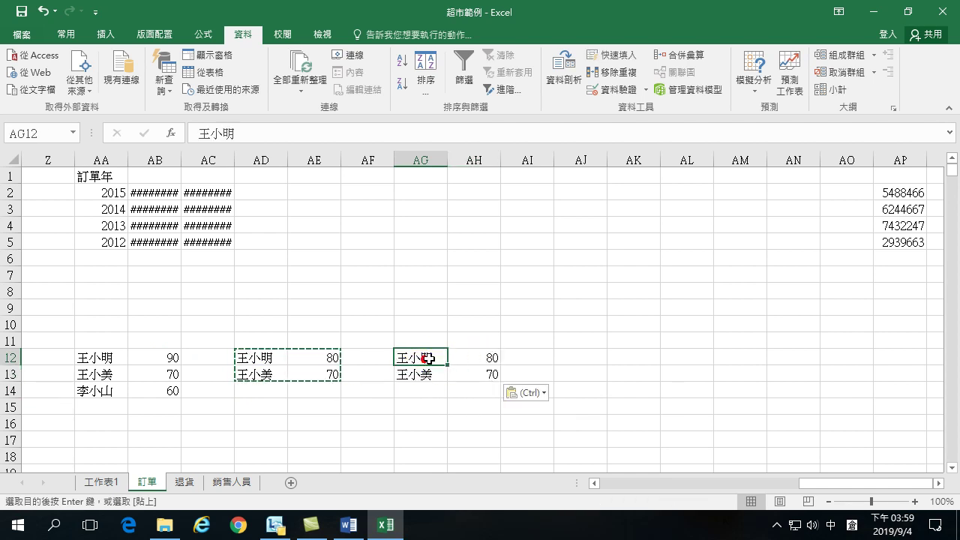
Step: In the third table, set AH12 to 90 and replace the name in AG13 with the person's name from AA14
left_click(489, 357)
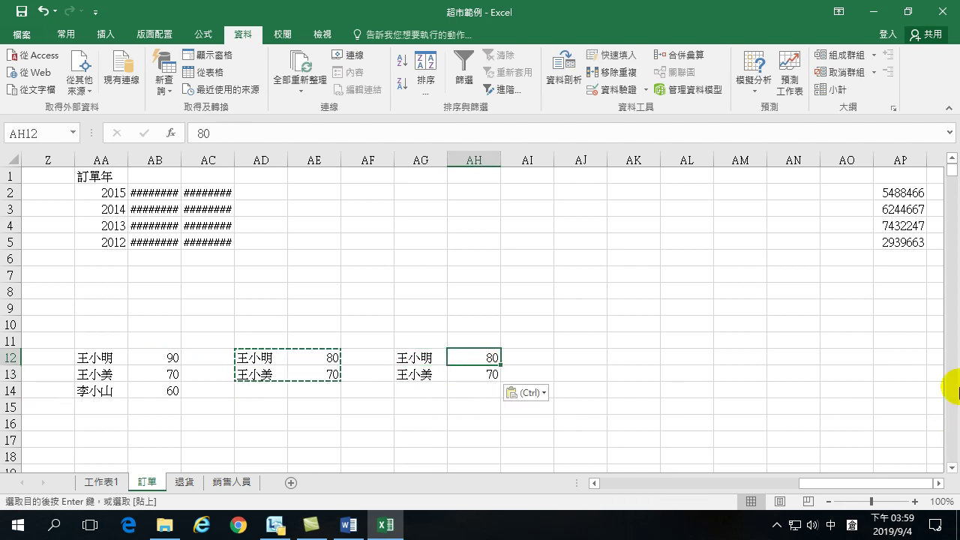
type("90")
key("Return")
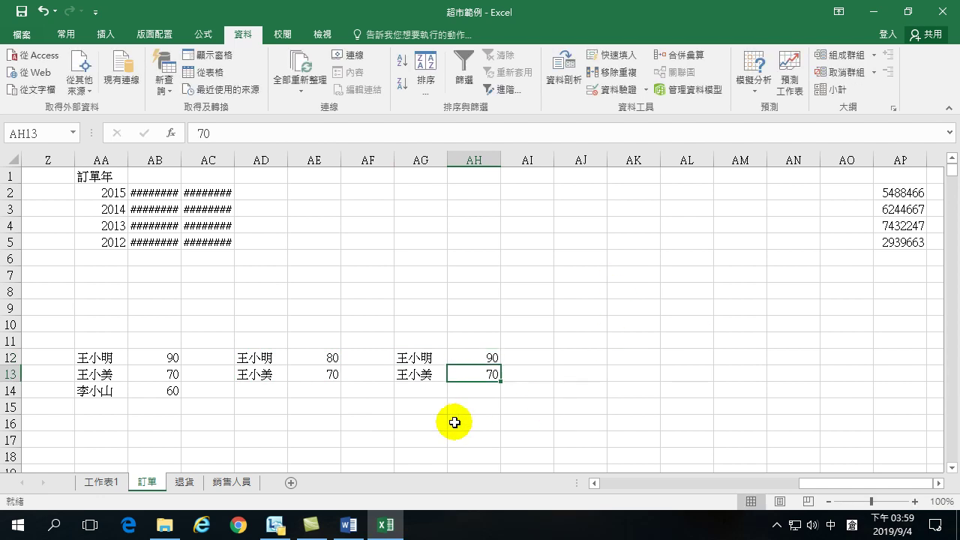
left_click(407, 374)
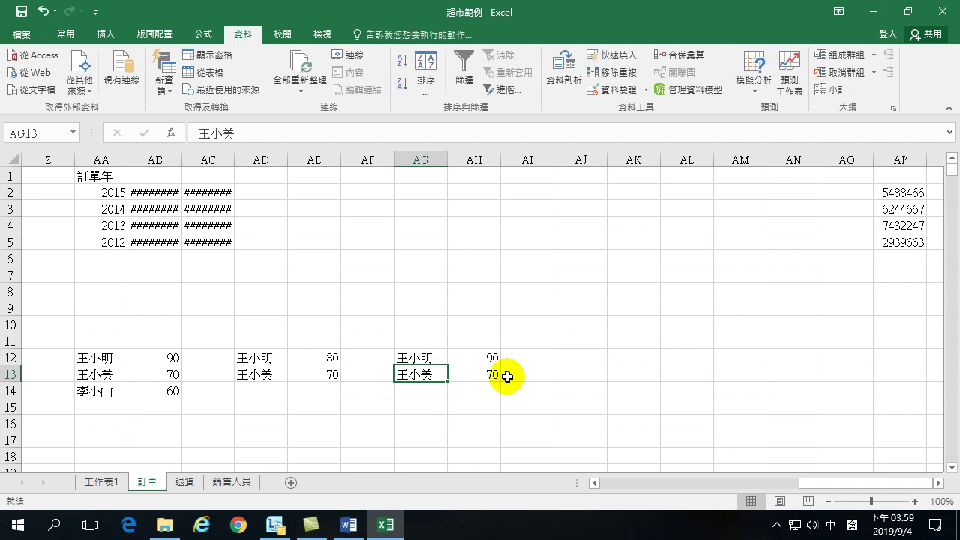
type("李小山")
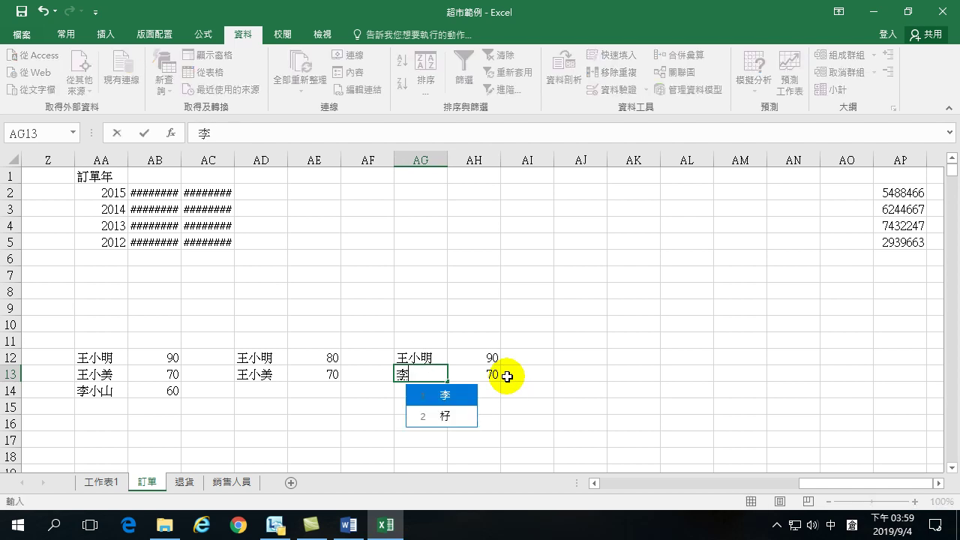
key("Return")
key("Return")
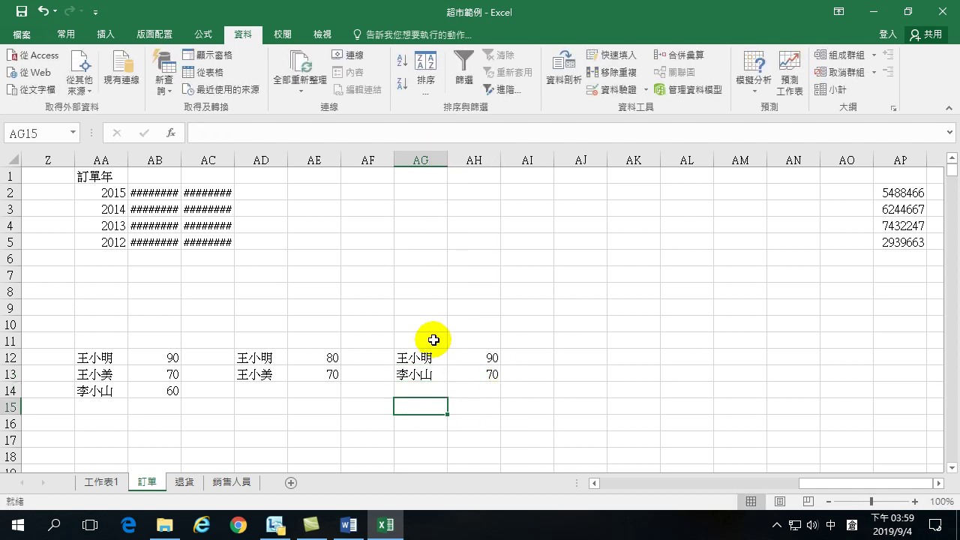
Step: Review the three sample score tables in AA12:AB14, AD12:AE13 and AG12:AH13
left_click(597, 363)
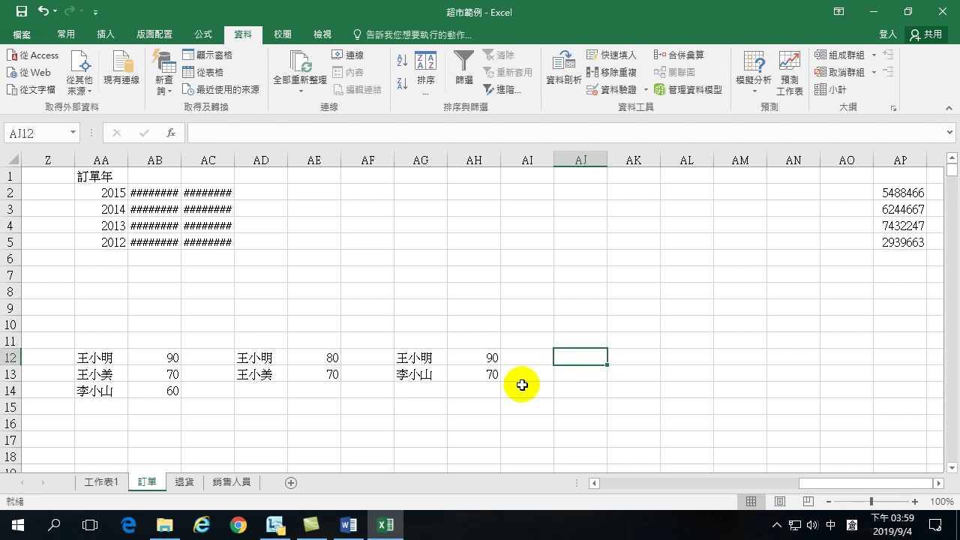
left_click(100, 358)
left_click_drag(136, 368, 161, 385)
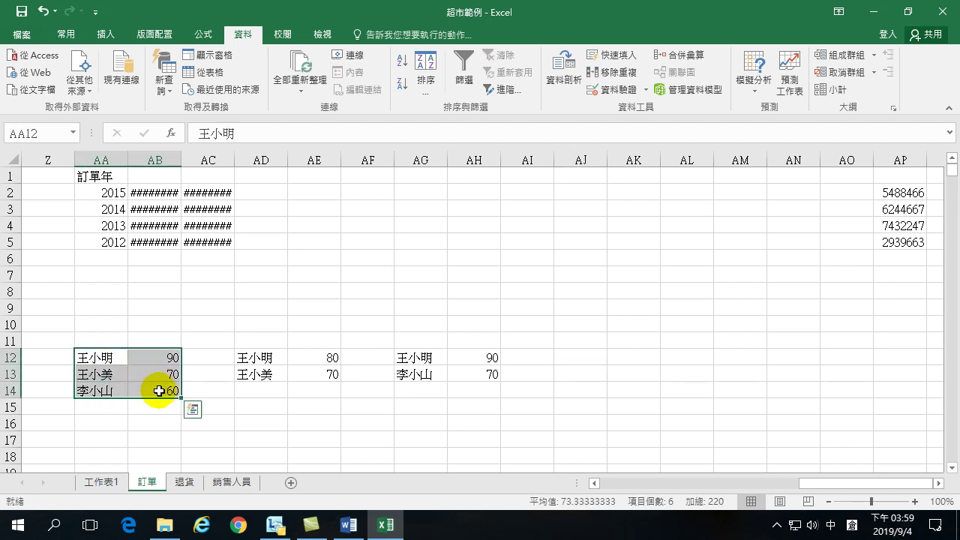
left_click_drag(259, 363, 325, 373)
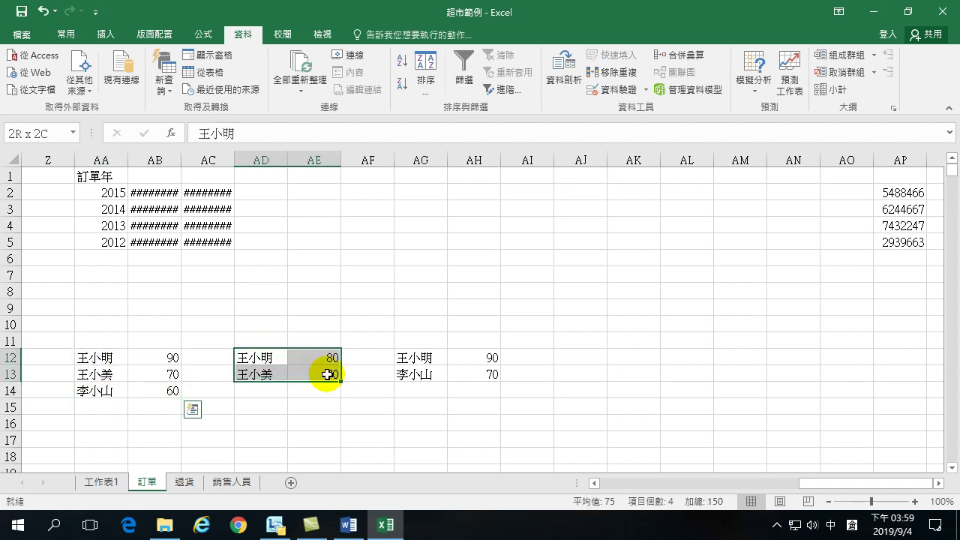
left_click_drag(425, 358, 486, 384)
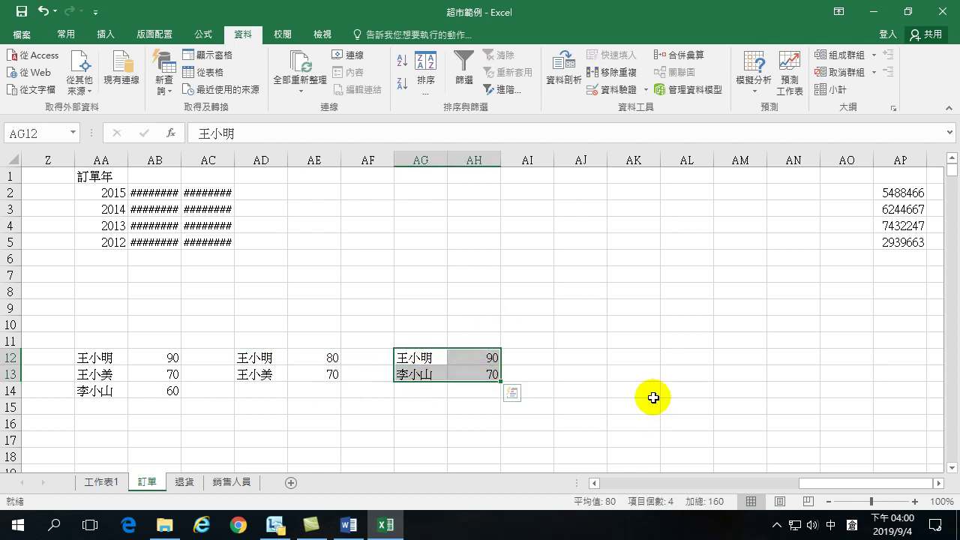
Step: Start a consolidation (合併彙算) at AJ12, deleting the leftover reference 訂單!$D$1:$S$10001 and turning off the 最左欄 label option
left_click(582, 357)
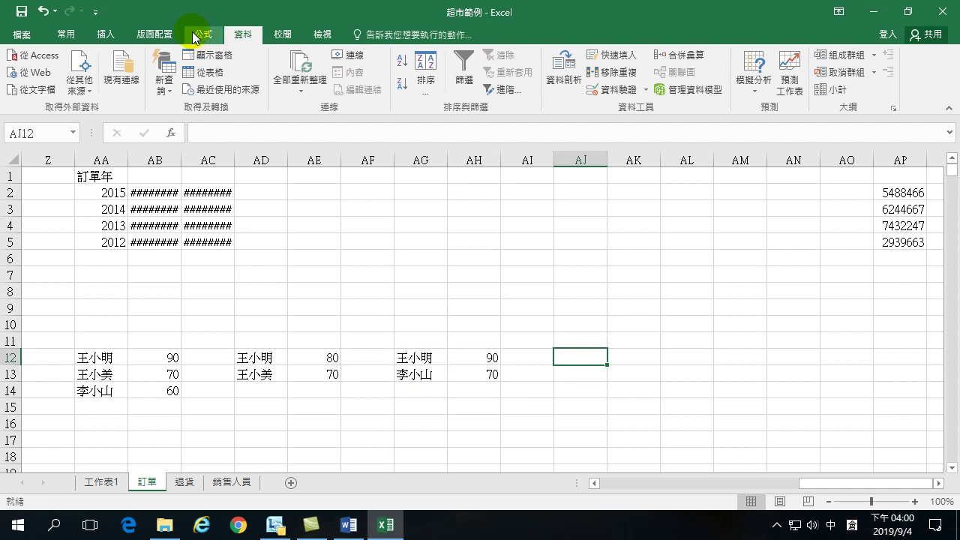
left_click(679, 54)
left_click(555, 321)
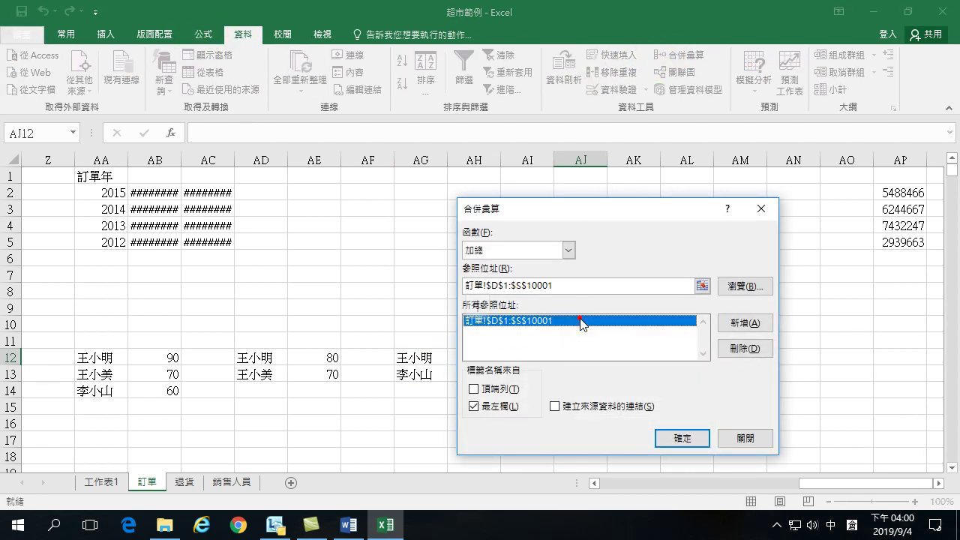
left_click(739, 348)
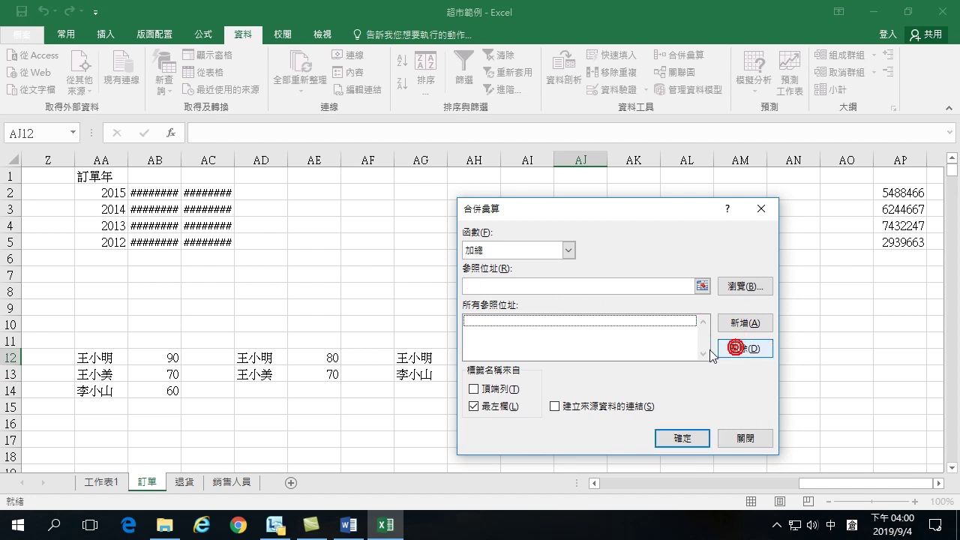
left_click(474, 407)
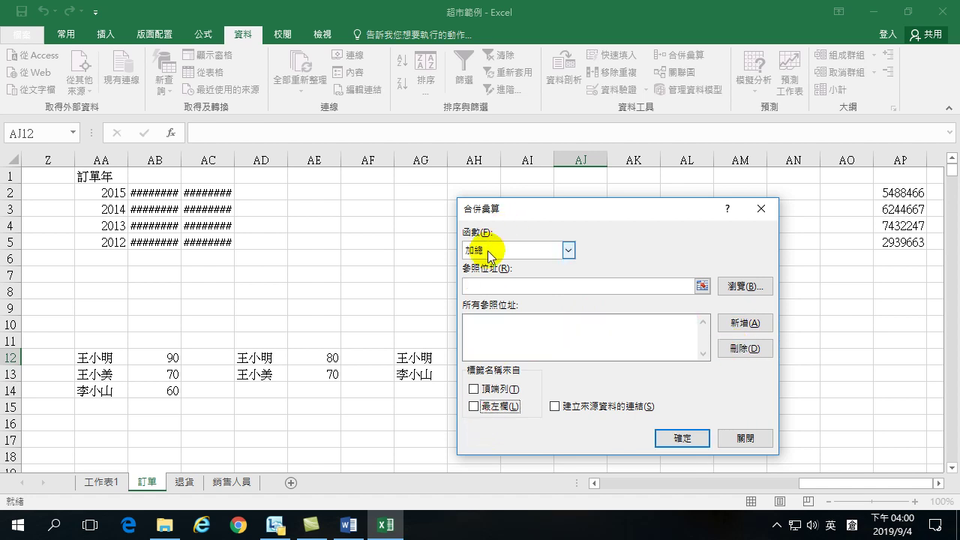
left_click_drag(531, 203, 618, 189)
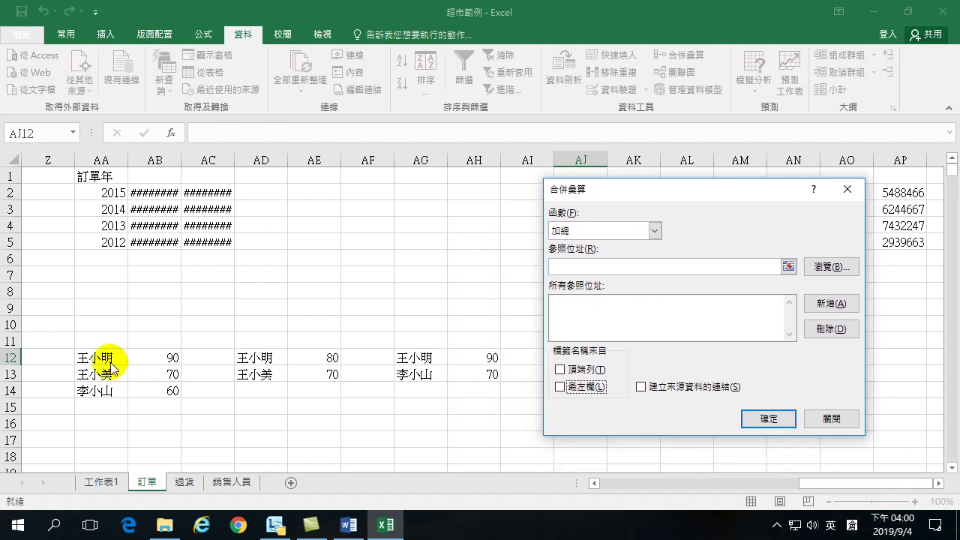
Step: Add the ranges AA12:AB14, AD12:AE13 and AG12:AH13 as the consolidation's references
left_click(560, 264)
left_click_drag(94, 359, 147, 389)
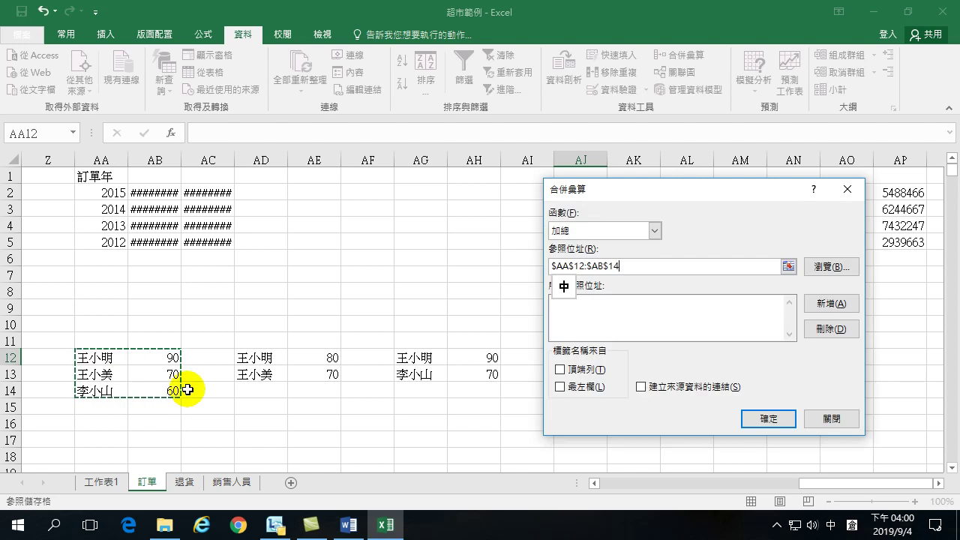
left_click(826, 304)
left_click_drag(264, 354, 309, 370)
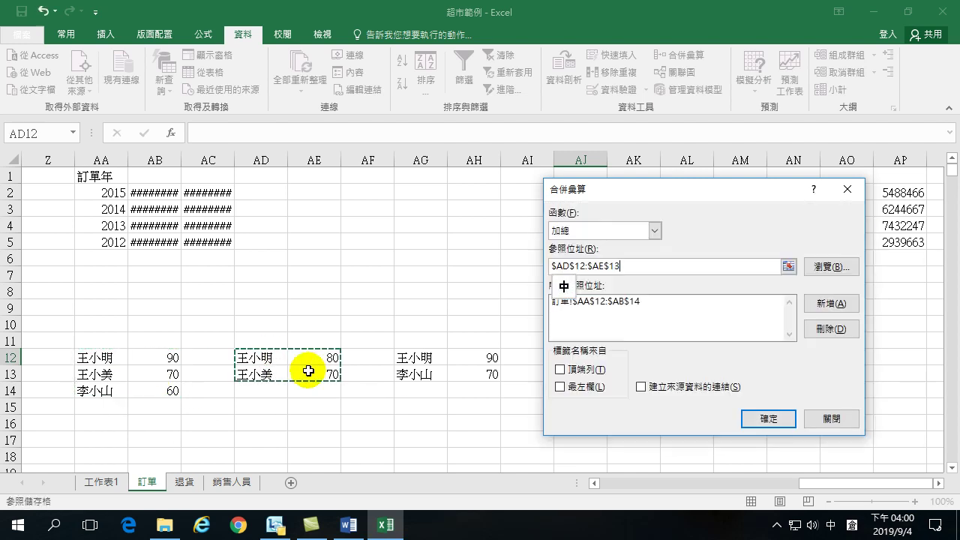
left_click(828, 304)
left_click_drag(419, 362, 489, 369)
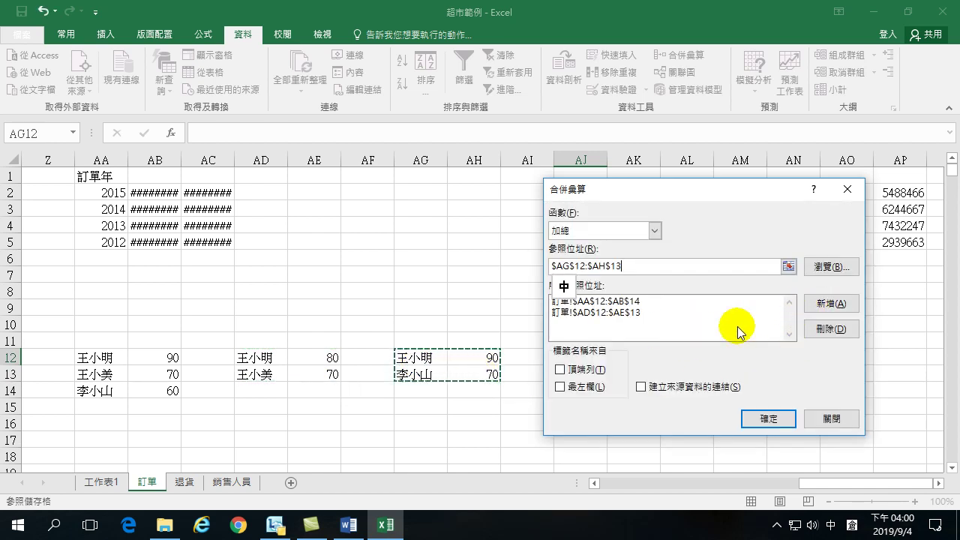
left_click(825, 304)
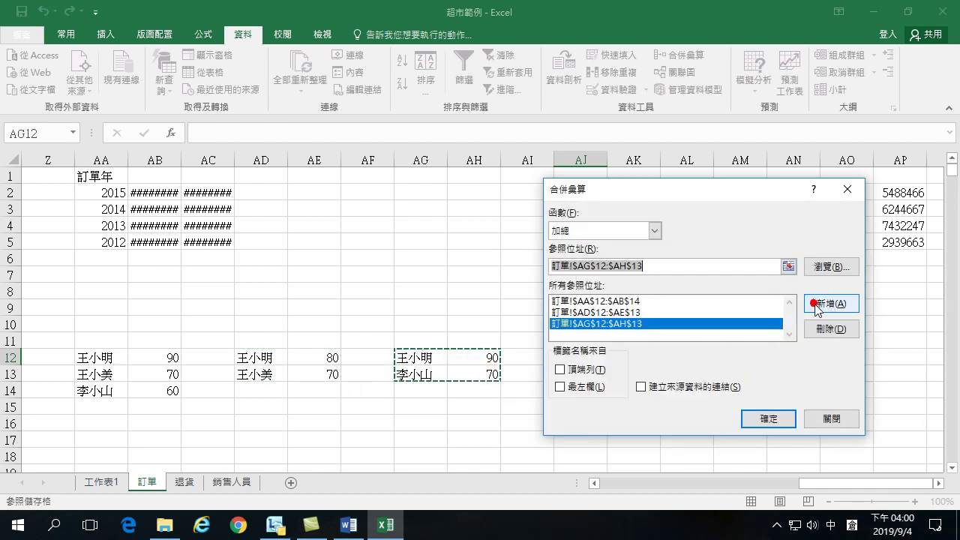
Step: Take the labels from the leftmost column (最左欄), set the function to 平均值 and run the consolidation
left_click(561, 387)
left_click_drag(612, 185, 706, 223)
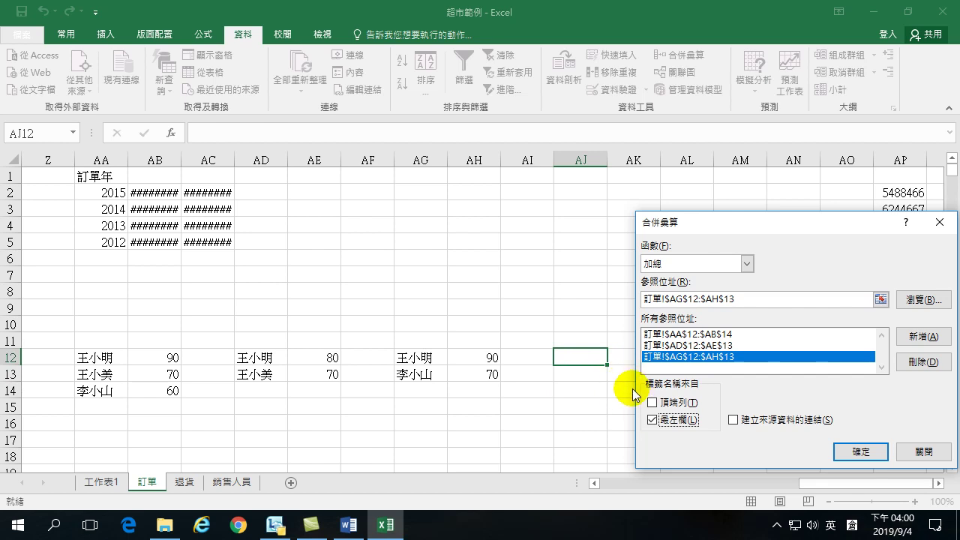
left_click(747, 263)
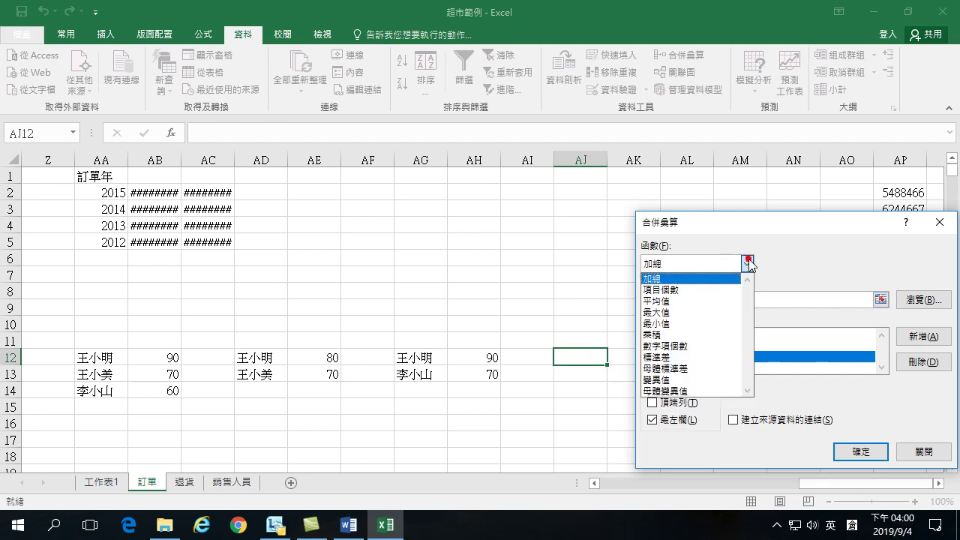
left_click(672, 303)
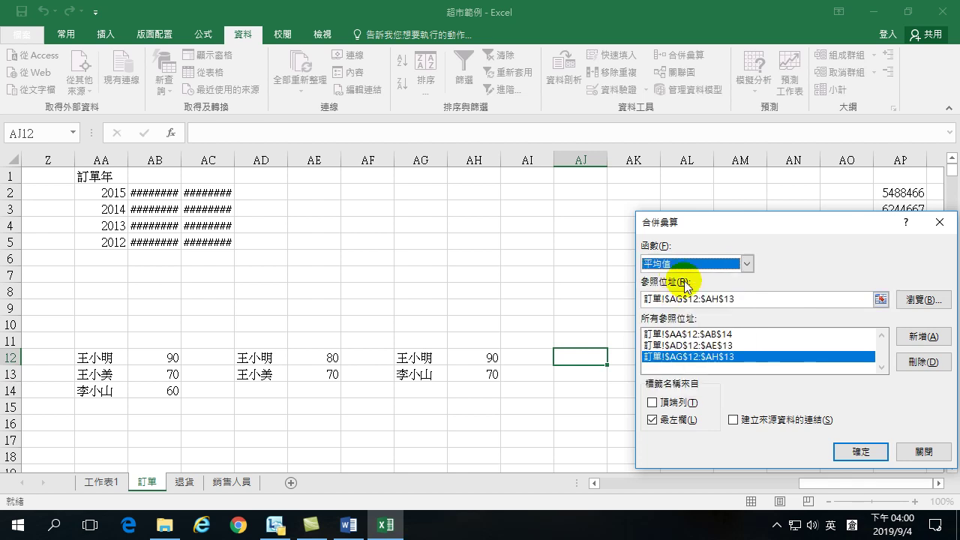
left_click_drag(705, 219, 697, 156)
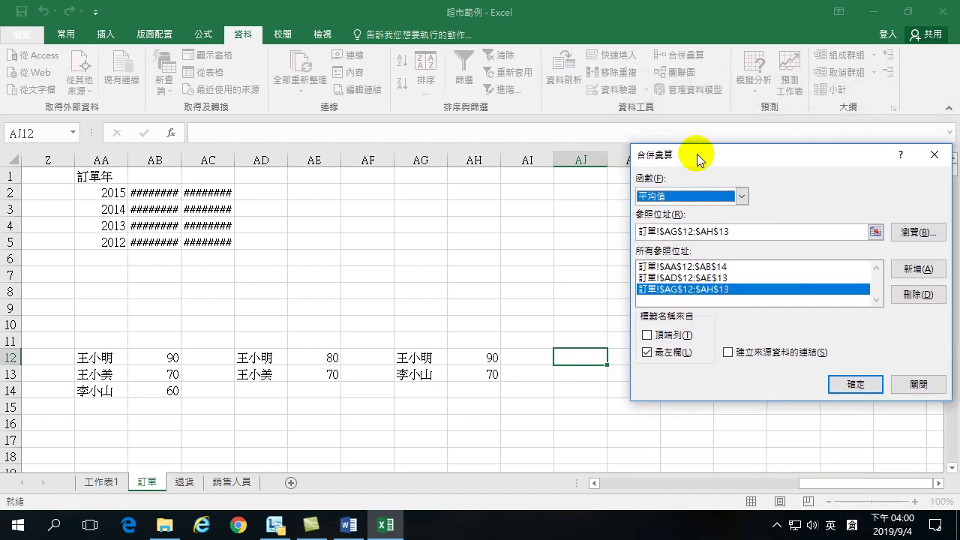
left_click(858, 388)
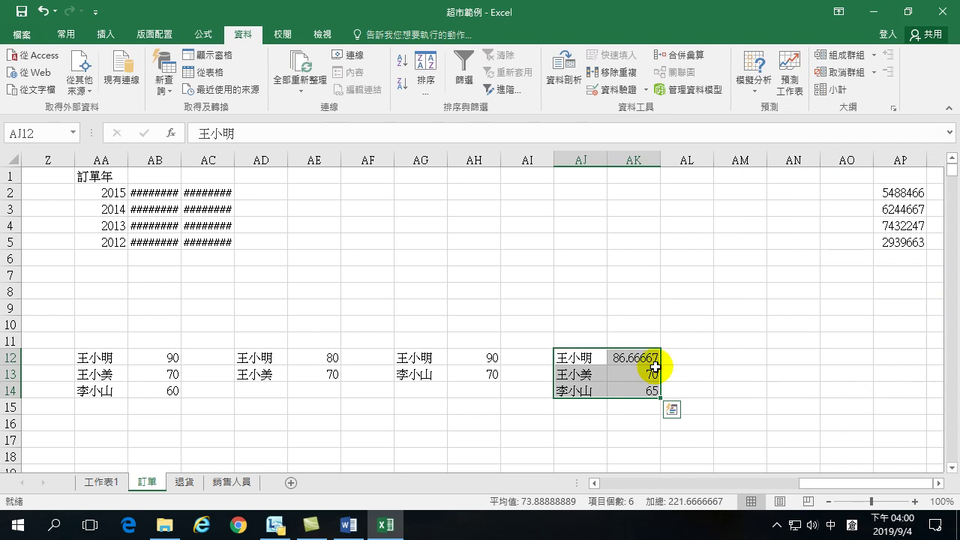
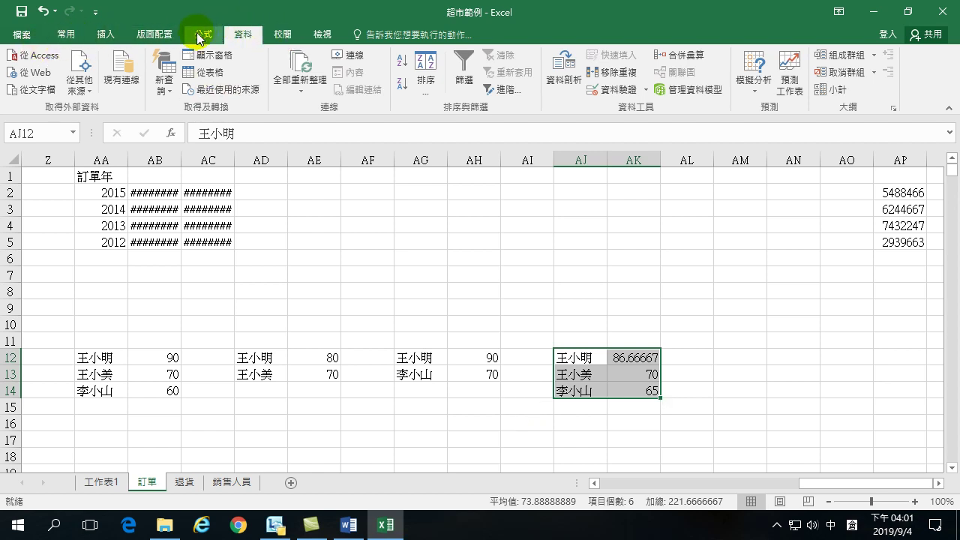
Step: Compare the 訂單 ID and 訂單年 columns of the order data with the sample tables and their consolidated averages
left_click(188, 372)
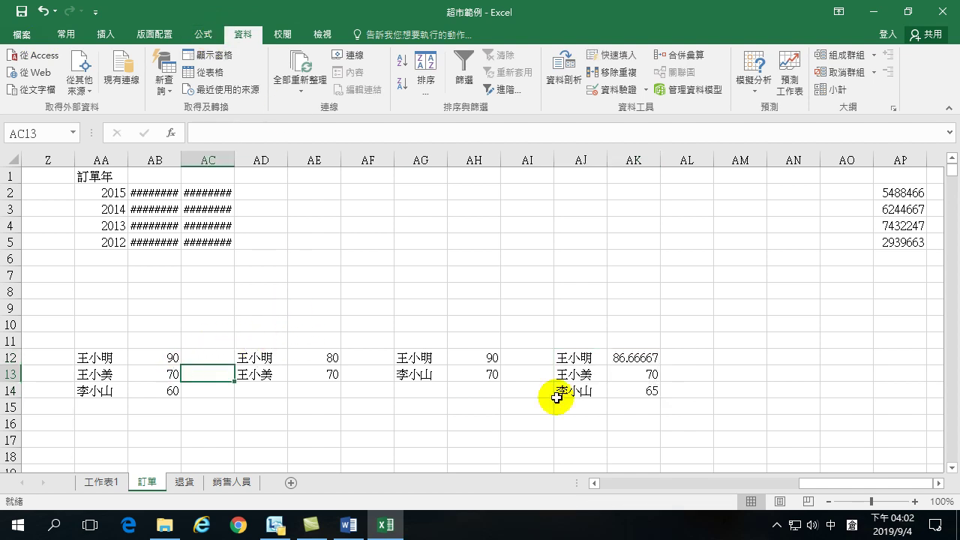
left_click_drag(820, 483, 606, 484)
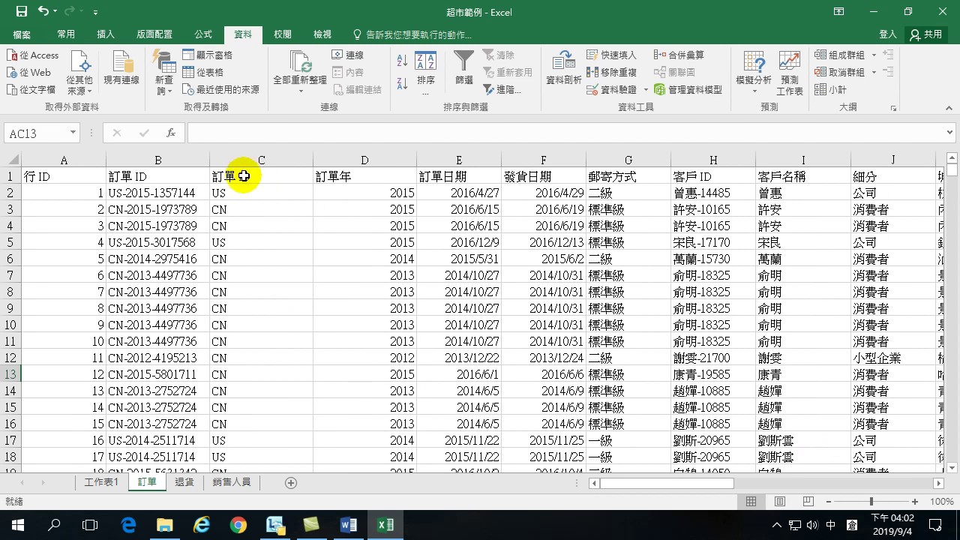
left_click_drag(243, 177, 253, 358)
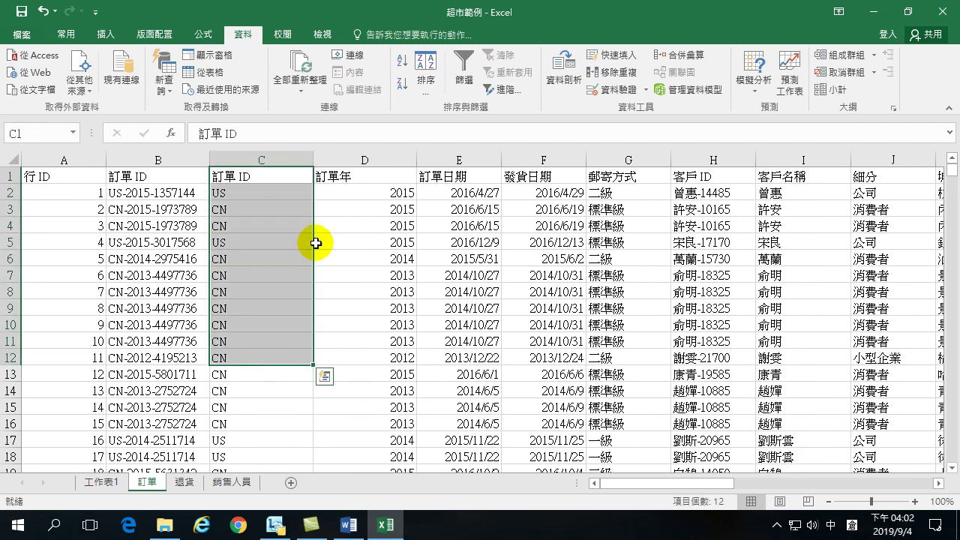
left_click_drag(342, 174, 351, 311)
left_click_drag(623, 481, 874, 476)
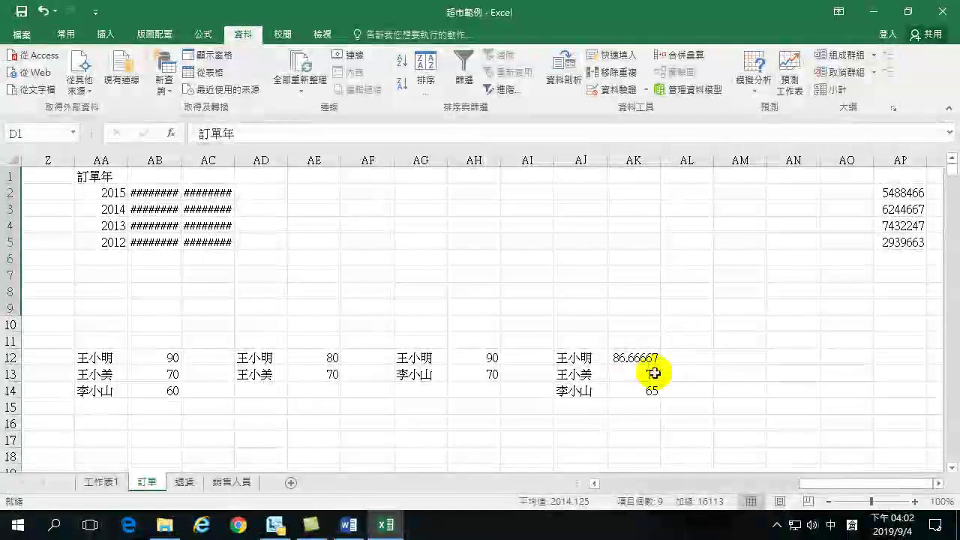
left_click_drag(122, 358, 640, 399)
left_click(641, 402)
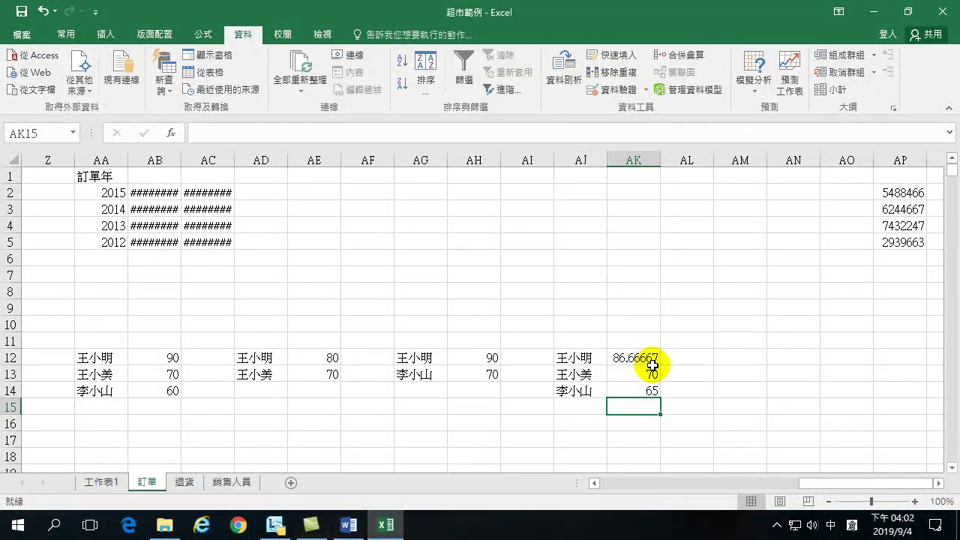
Step: Examine the available COM add-ins (COM 增益集) through the Excel options, and close the list without changing anything
left_click(20, 37)
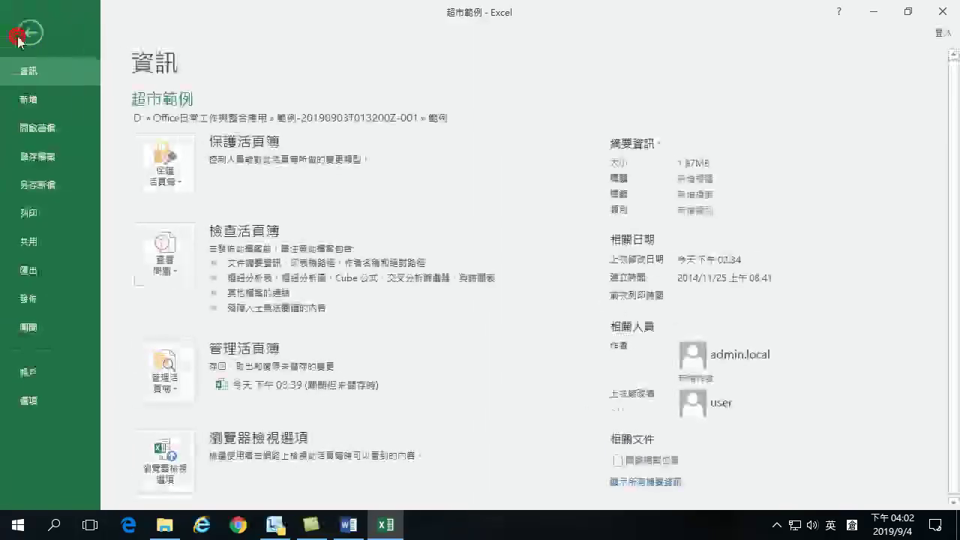
left_click(35, 396)
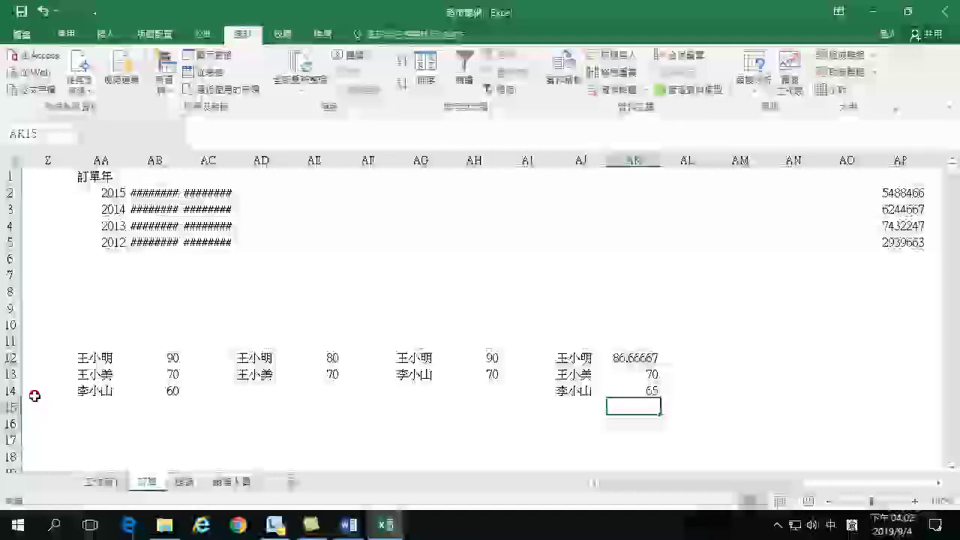
left_click(194, 205)
left_click(363, 454)
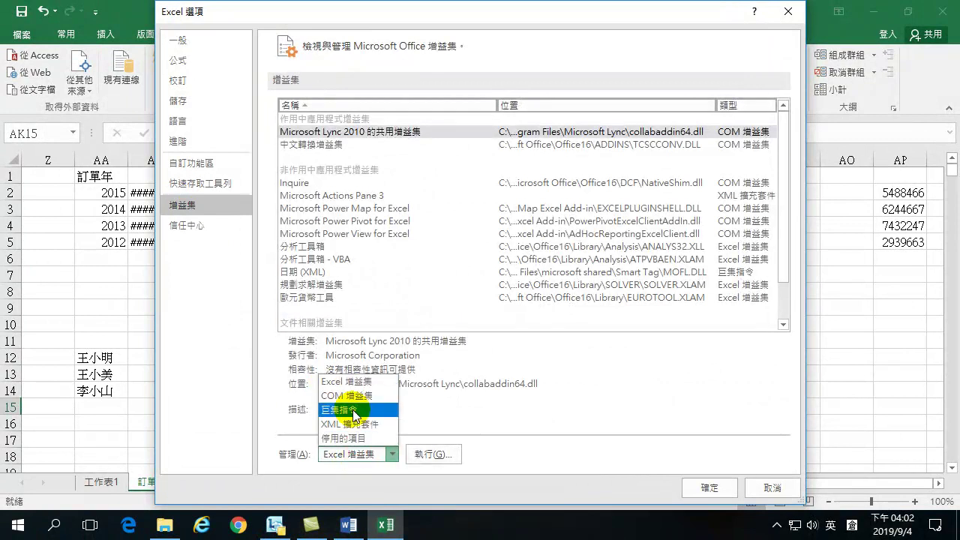
left_click(349, 396)
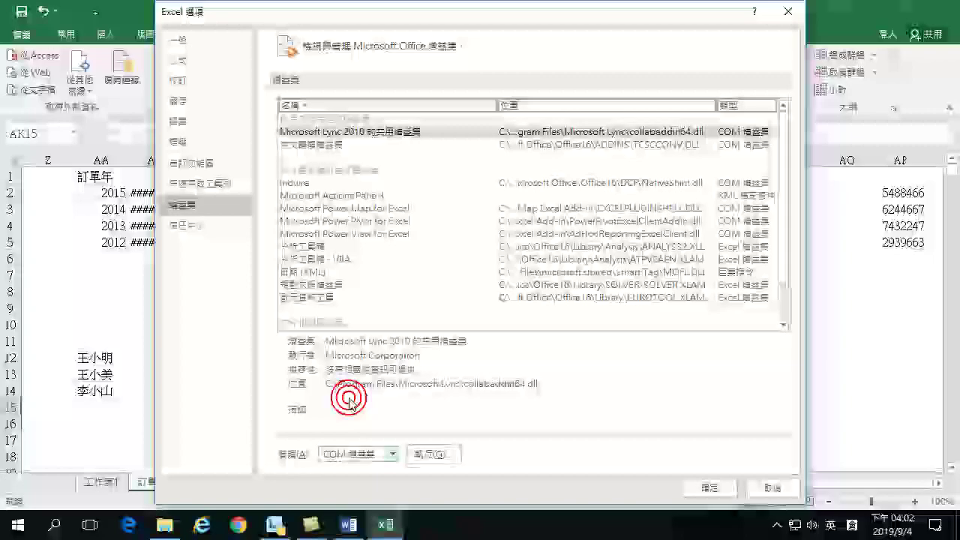
left_click(425, 455)
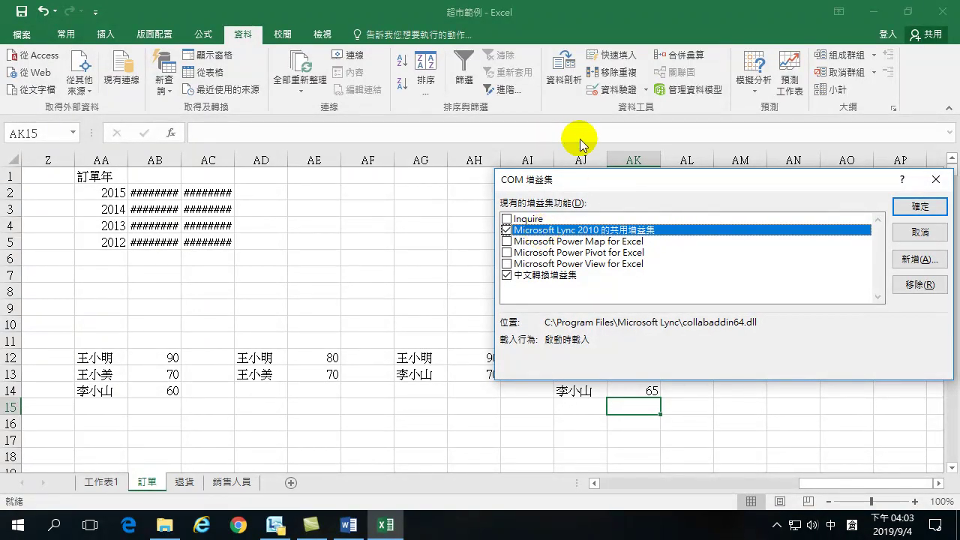
left_click_drag(594, 188, 371, 198)
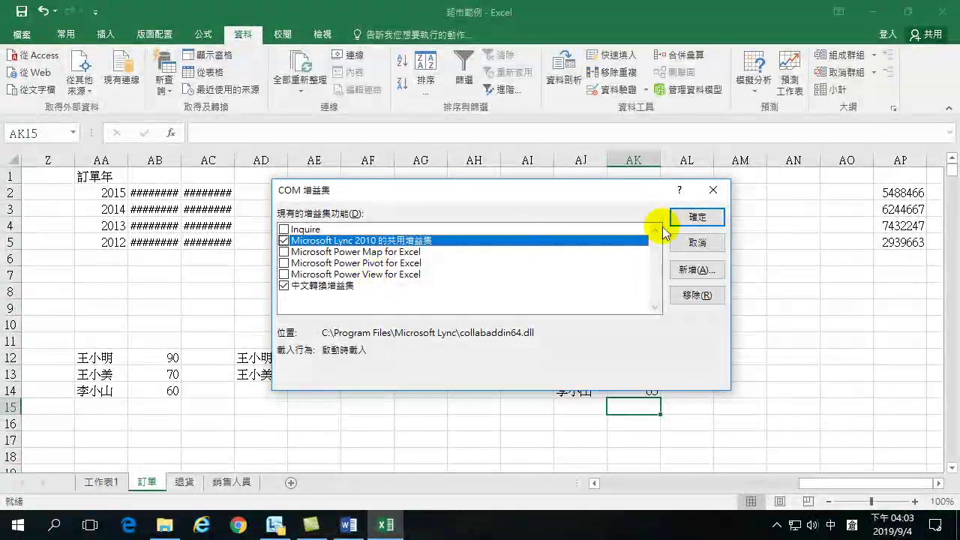
left_click(713, 192)
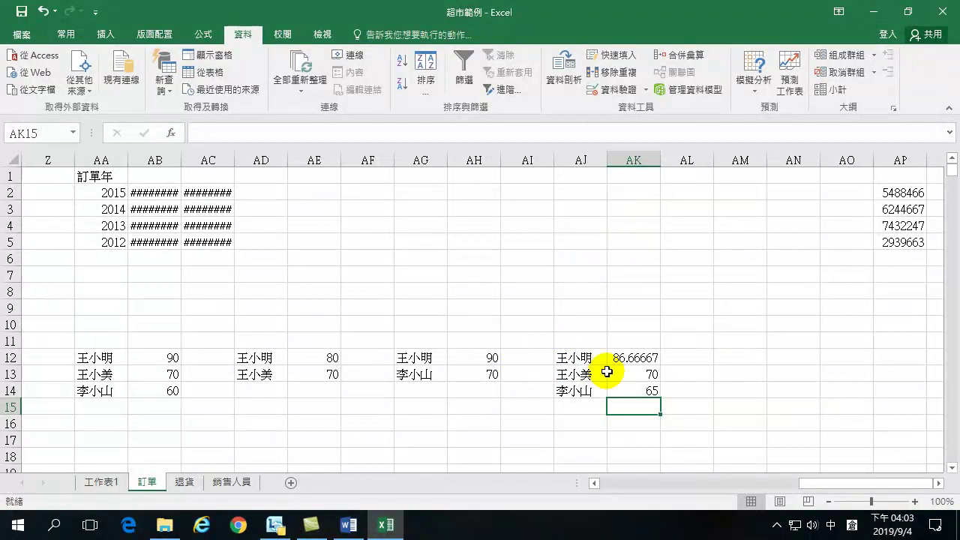
Step: Switch to the PowerPoint presentation Office日常工作與整合應用 and start its slide show from the first slide
left_click_drag(815, 488, 611, 486)
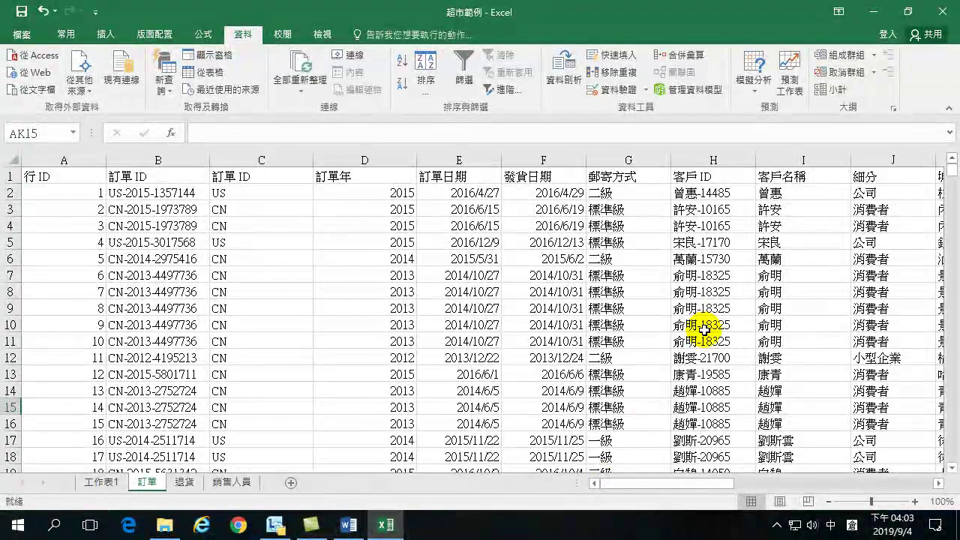
left_click(166, 523)
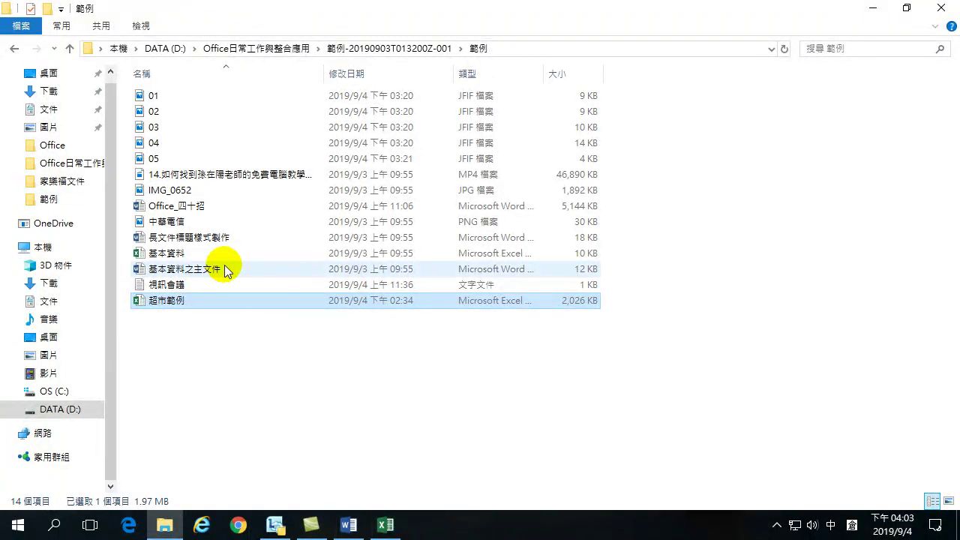
mouse_move(226, 271)
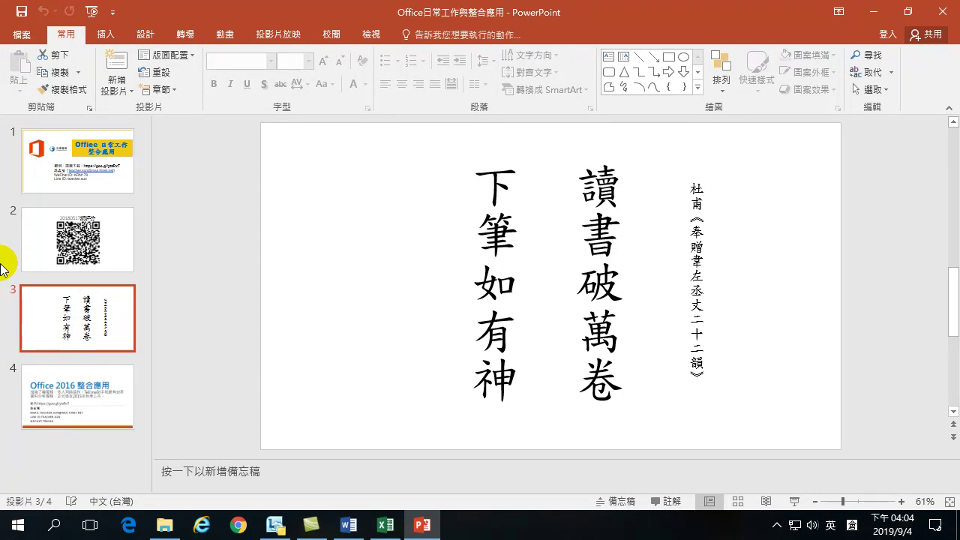
key("F5")
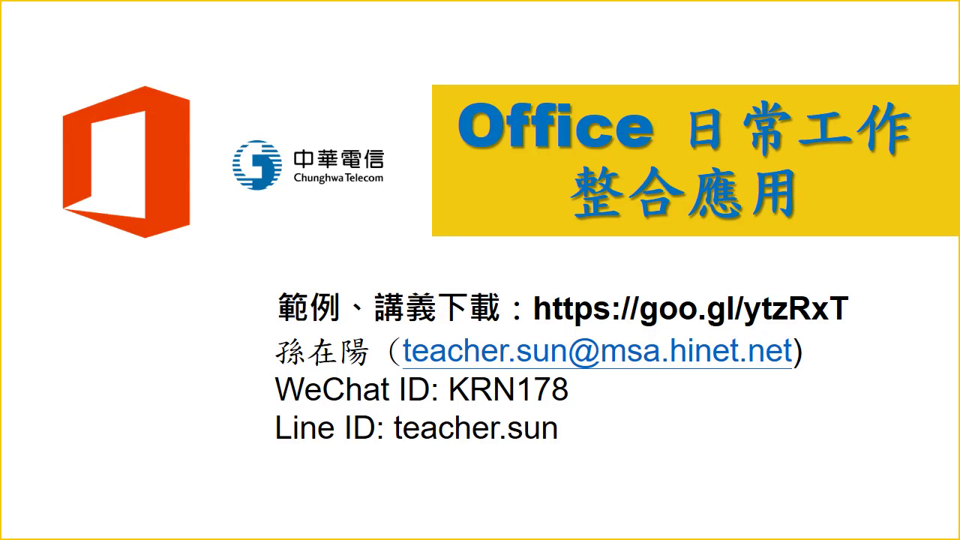